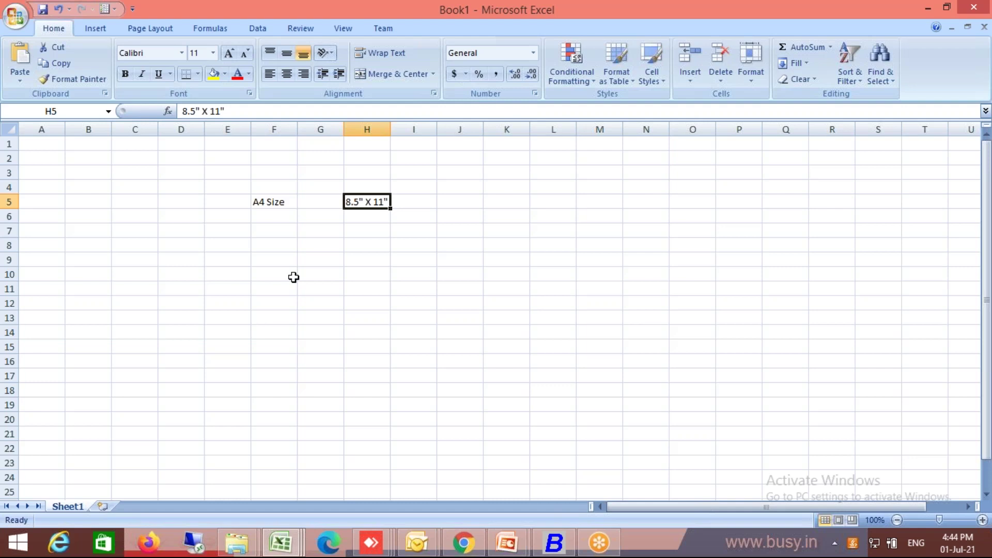
Step: Enter the label "A5 Size" in cell F7, two rows below the A4 Size label
key("Down")
key("Left")
key("Left")
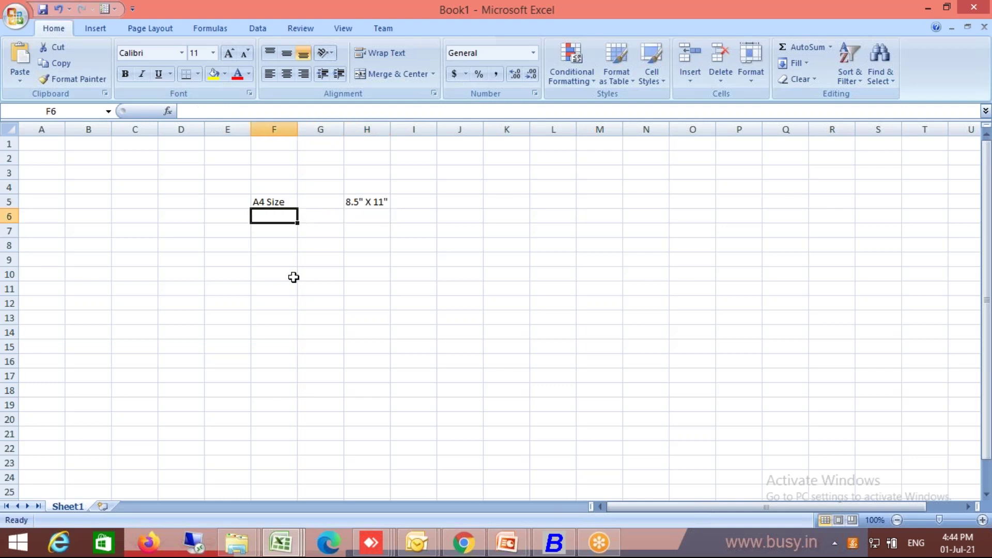
key("Down")
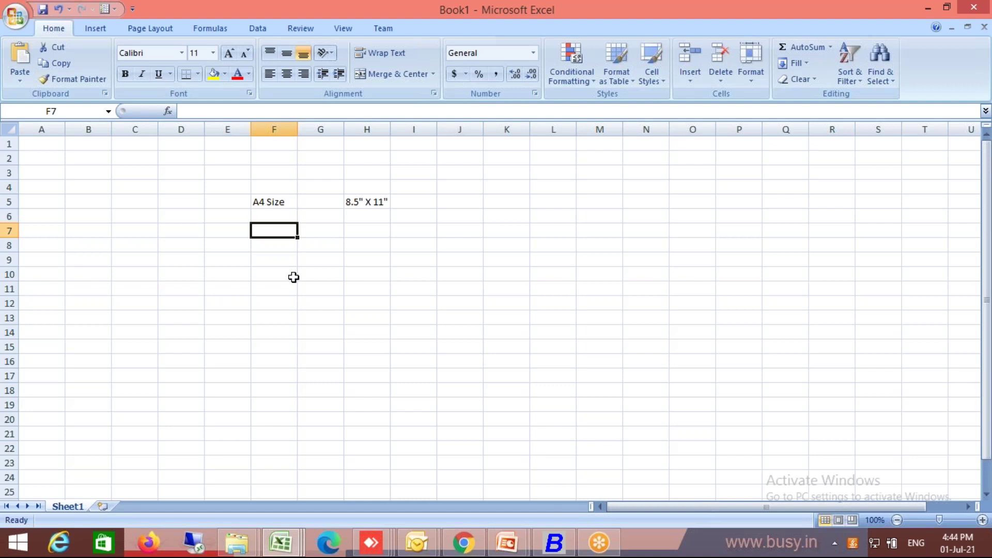
type("A%")
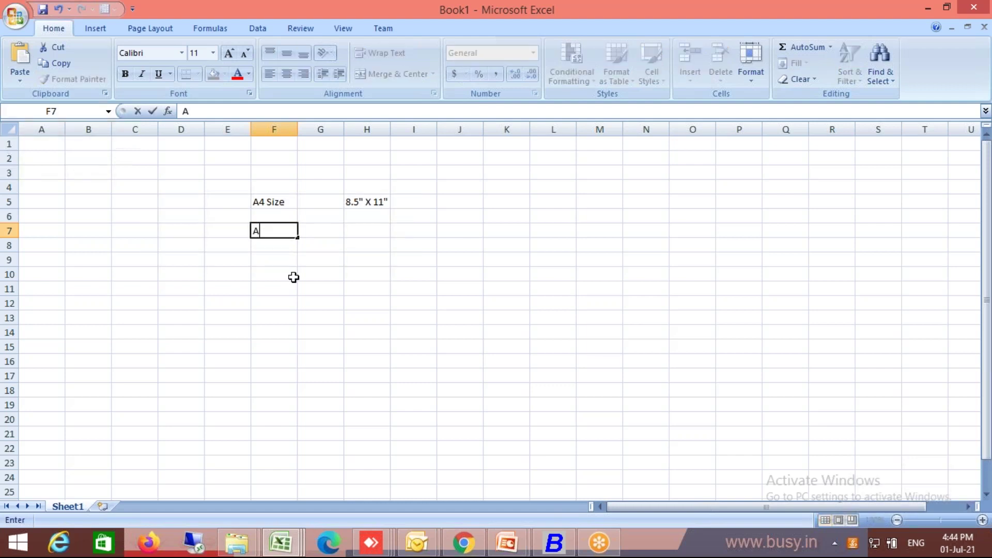
key("BackSpace")
type("5 Size")
key("Return")
Step: Enter the A5 paper dimensions 5.5" X 8.5" in cell H7
key("Up")
key("Up")
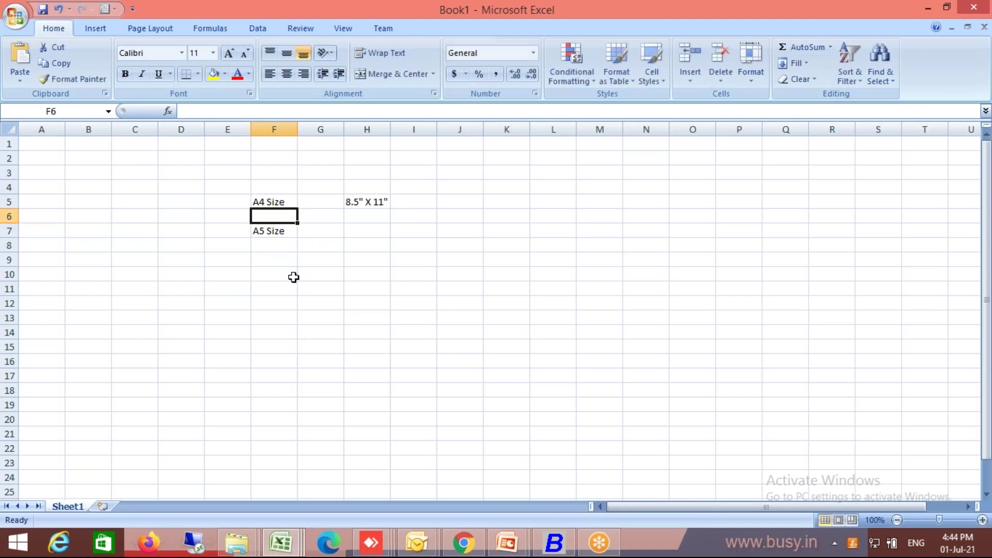
key("Down")
key("Right")
key("Right")
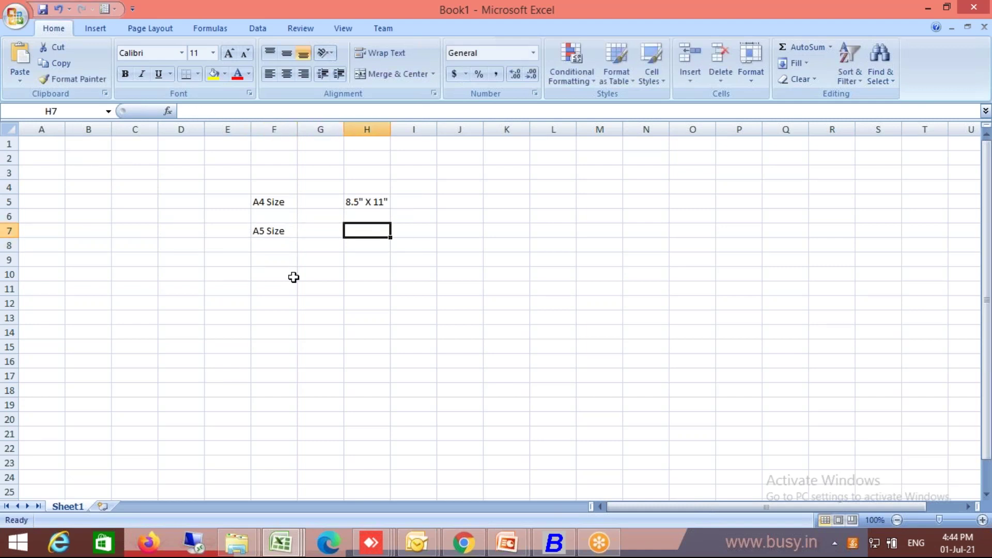
type("=")
key("Escape")
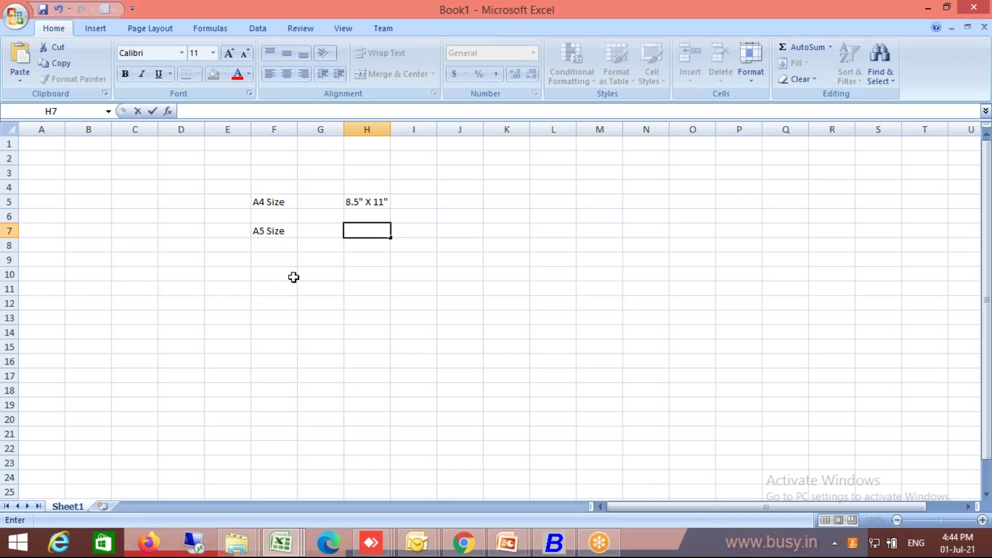
type("5.5\" X 8.5\"")
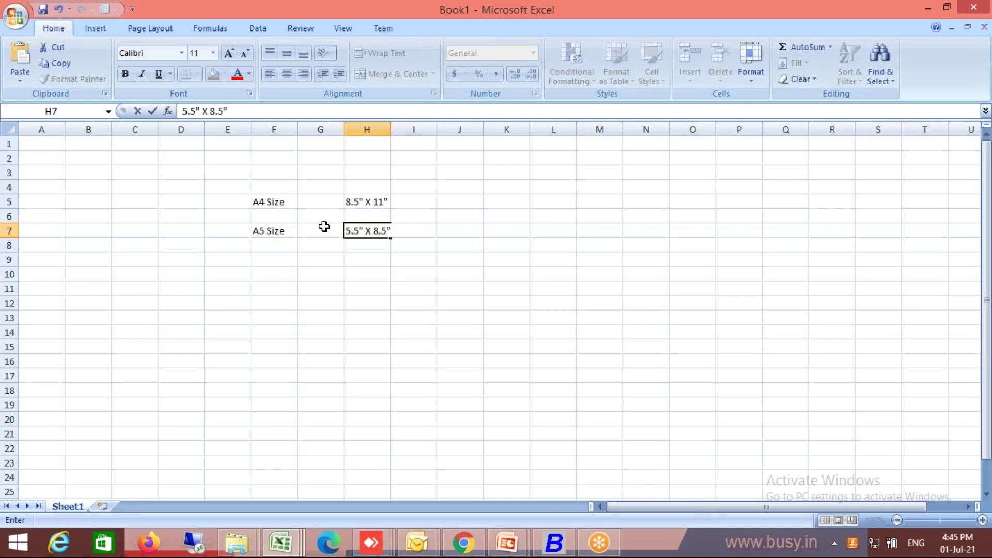
left_click(276, 231)
Step: Enter "Condense" in cell J7 and "17 Char Inch" in cell K7
key("Right")
key("Right")
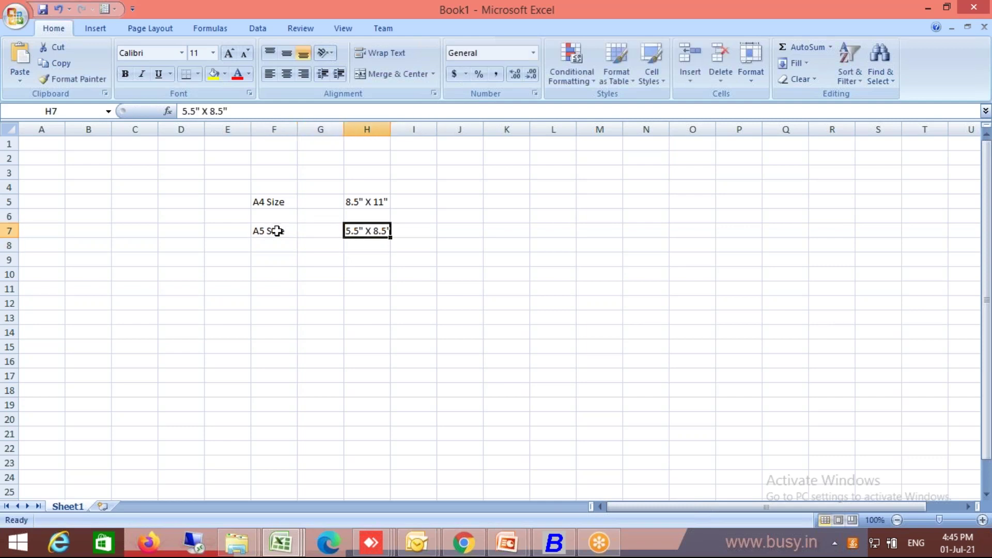
key("Right")
key("Right")
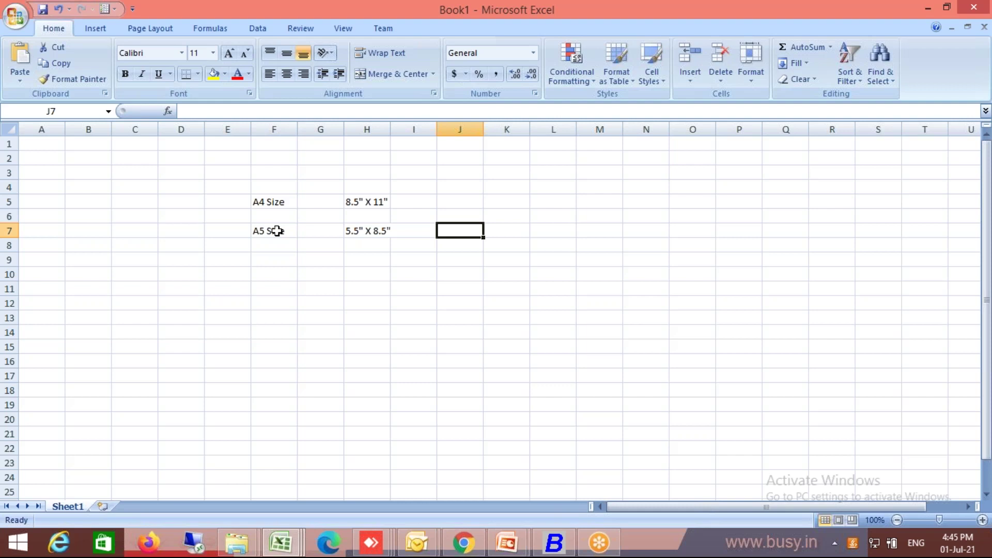
type("Con")
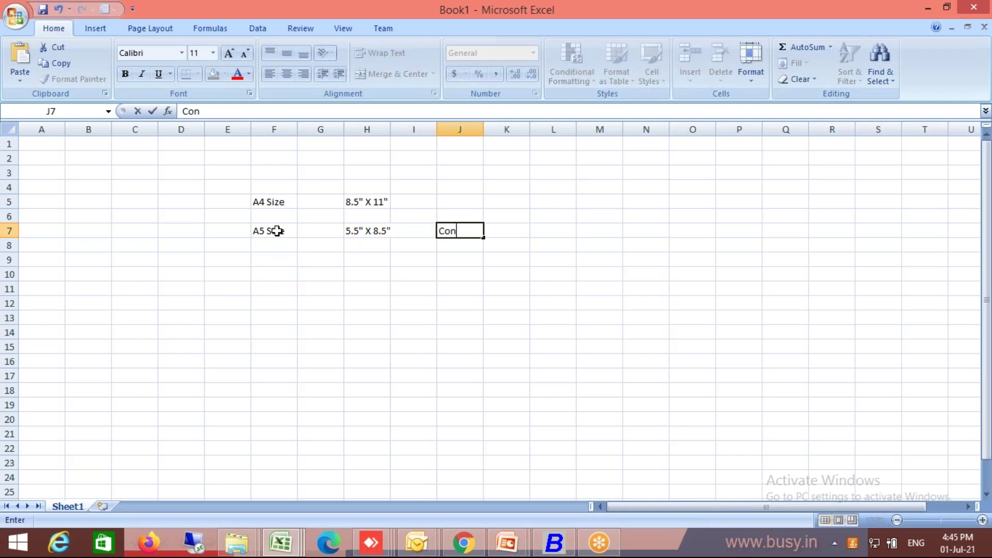
type("dense")
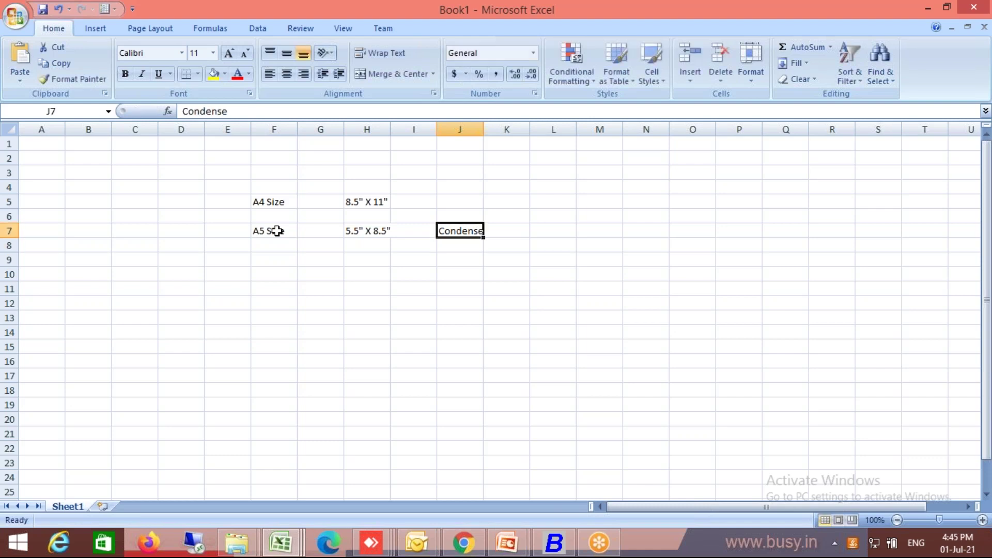
key("Tab")
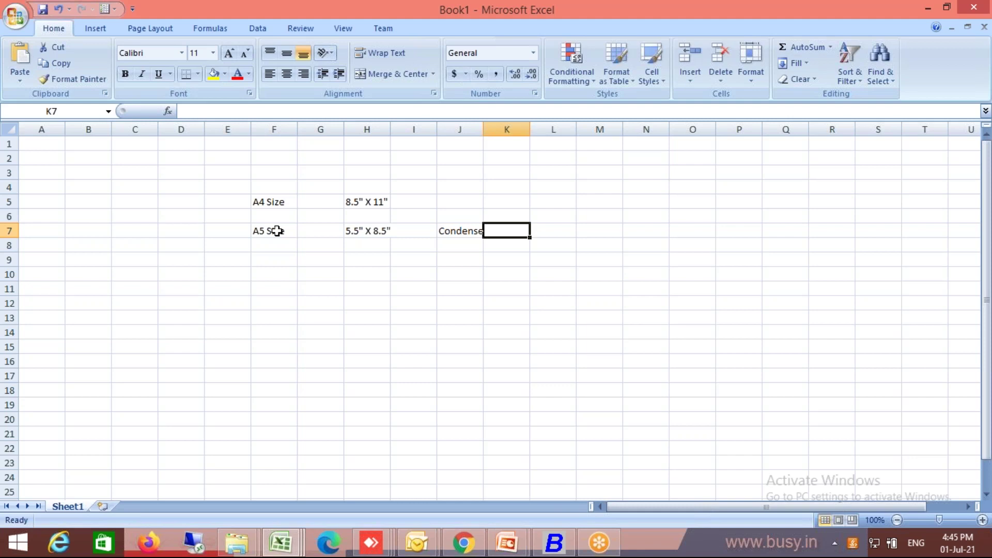
type("17")
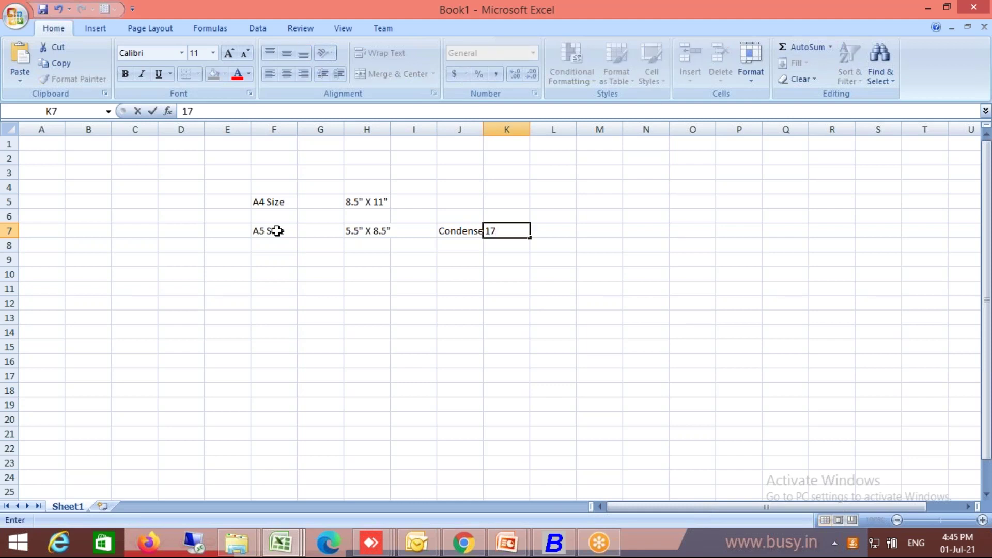
type(" Char Inch")
key("Return")
key("Up")
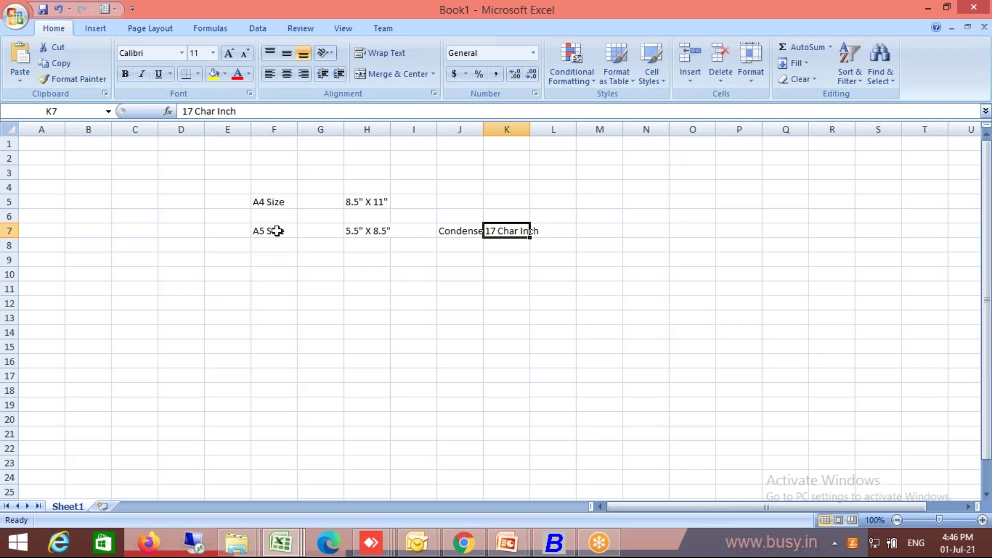
Step: Enter the dimensions 5" X 8" in cell H9, below the A5 dimensions
key("Down")
key("Down")
key("Down")
key("Left")
key("Left")
key("Left")
key("Up")
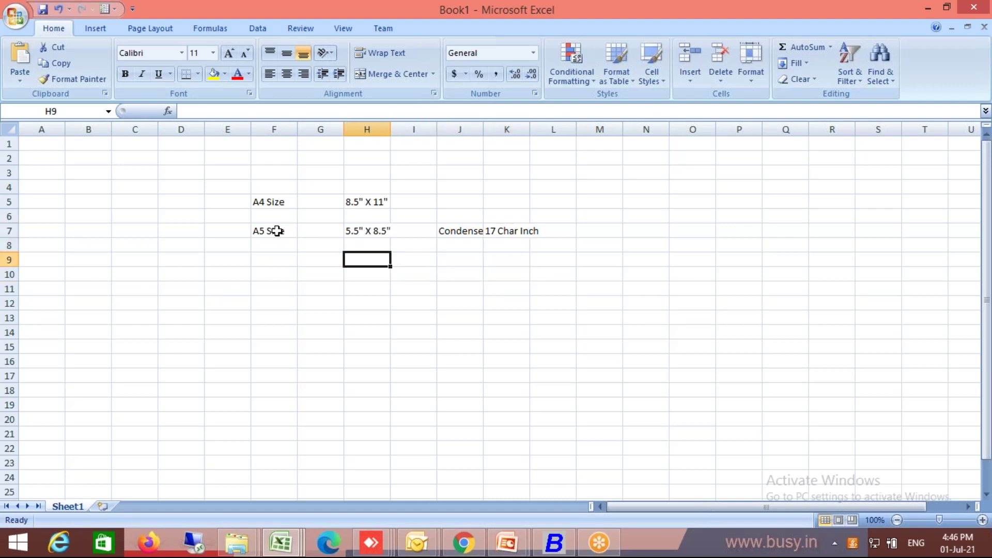
type("=%")
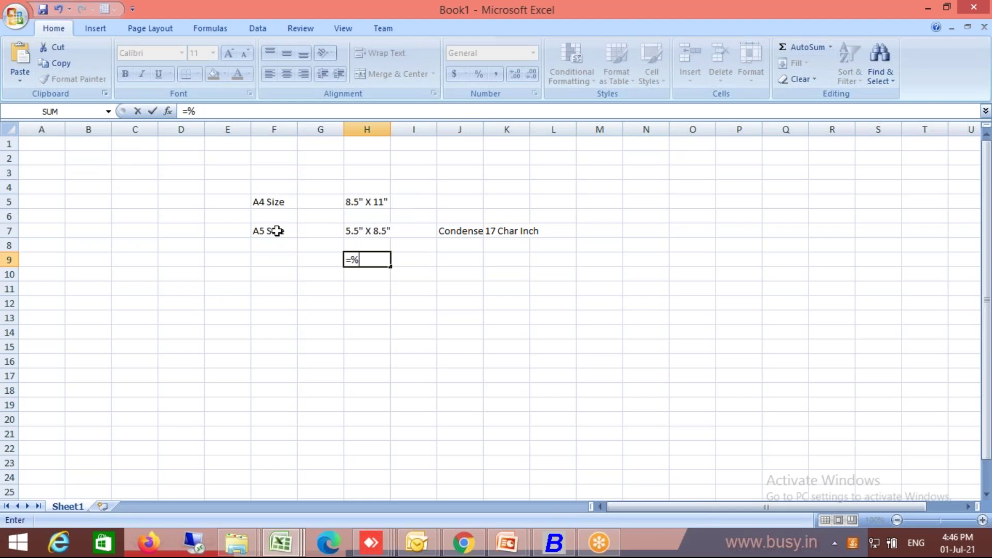
key("BackSpace")
key("BackSpace")
type("5")
key("BackSpace")
type("5\"")
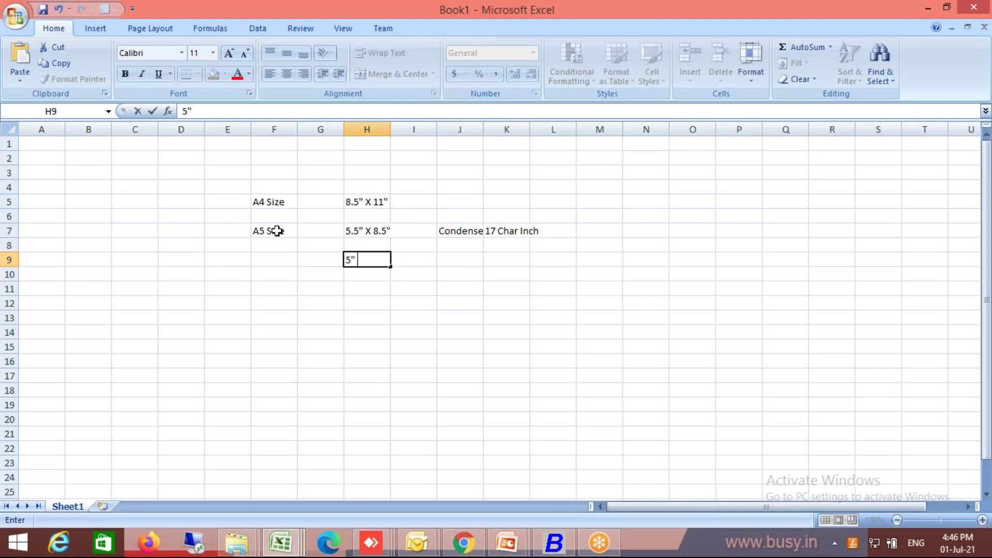
type(" X 8\"")
key("Return")
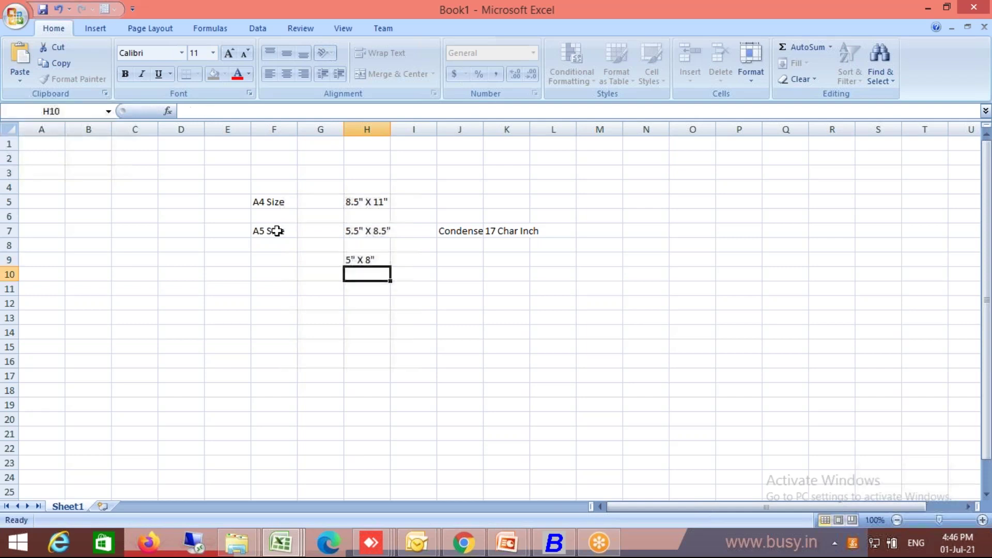
Step: Outline the cell range J10:K17 with a thick box border to represent the page
key("Up")
key("Up")
key("Down")
key("Right")
key("Right")
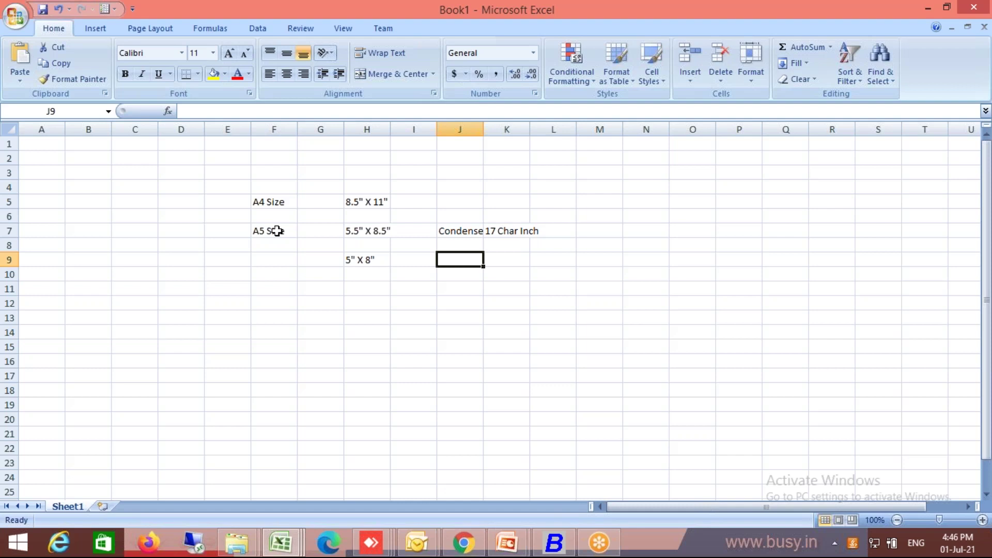
key("Down")
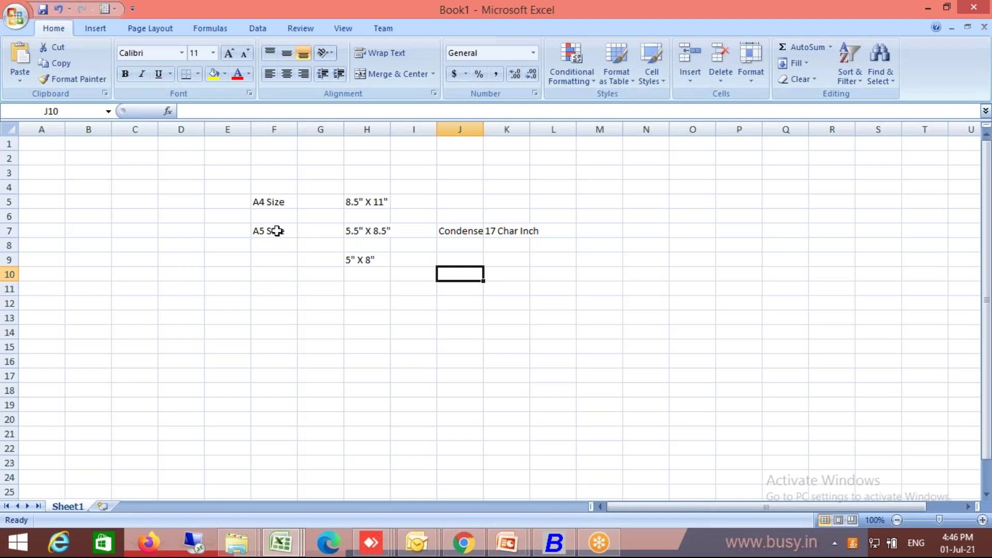
key("shift+Right")
key("shift+Right")
key("shift+Left")
key("shift+Down")
key("shift+Down")
key("shift+Down")
key("shift+Down")
key("shift+Down")
key("shift+Down")
key("shift+Up")
key("shift+Up")
key("shift+Up")
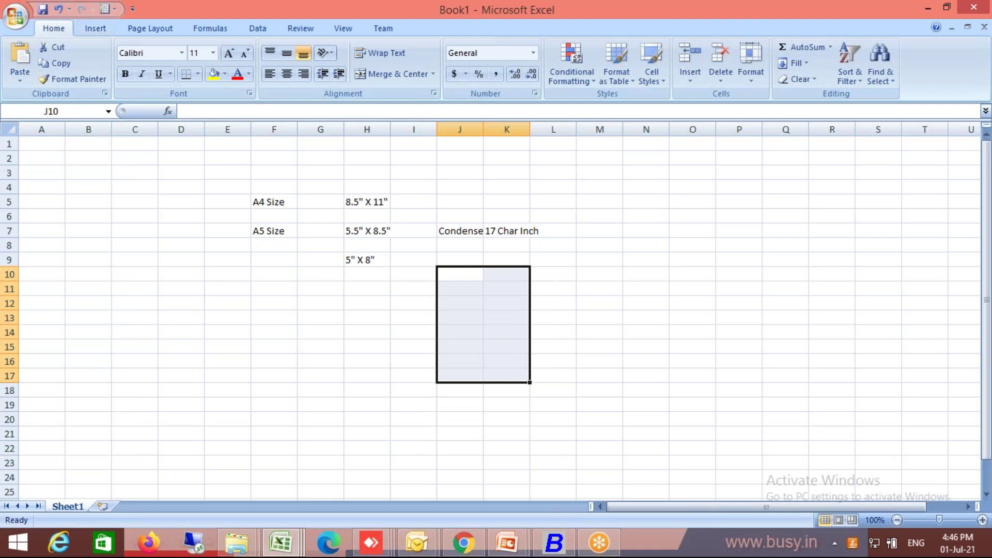
left_click(197, 74)
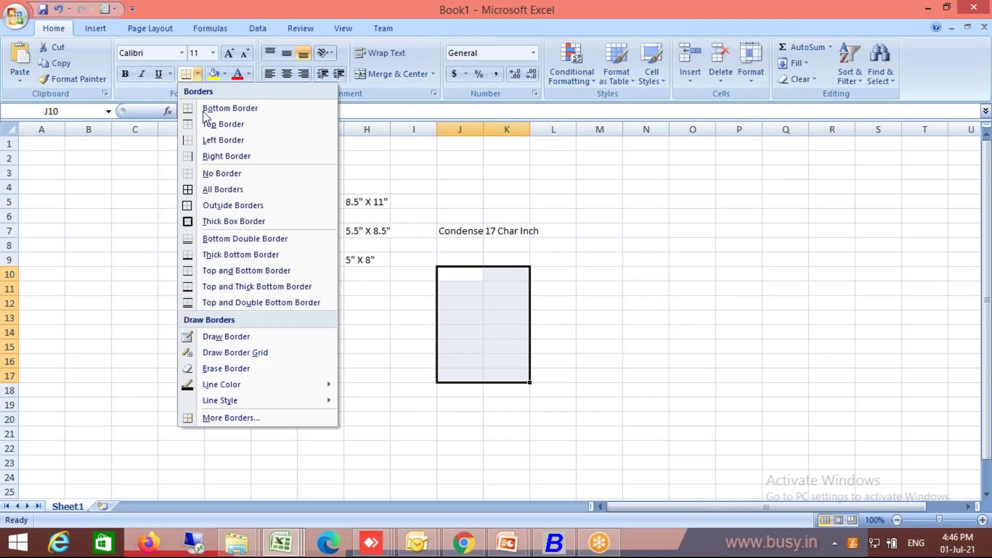
left_click(209, 226)
left_click(459, 358)
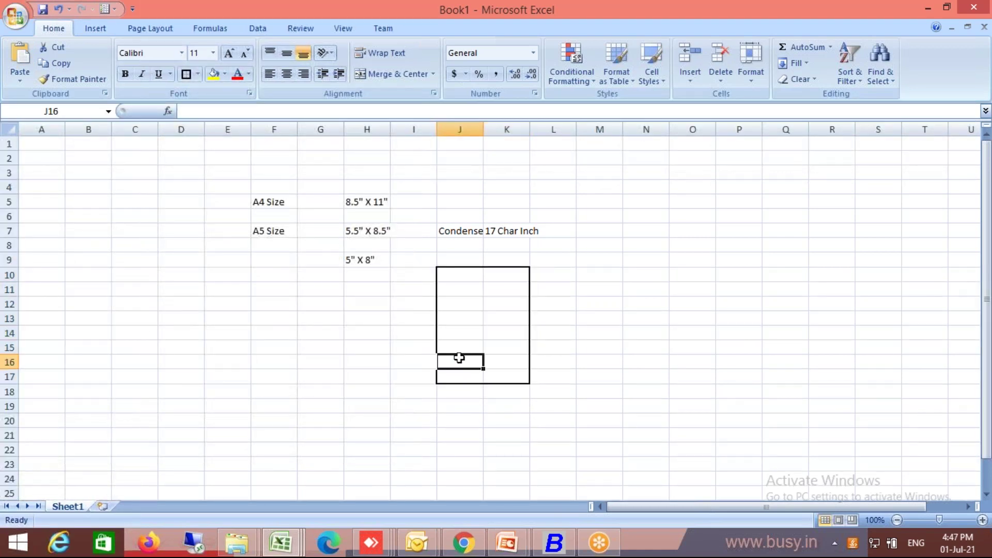
Step: Merge and center cells J9:K9 above the bordered box and enter "5 Inch" as its width label
left_click(463, 259)
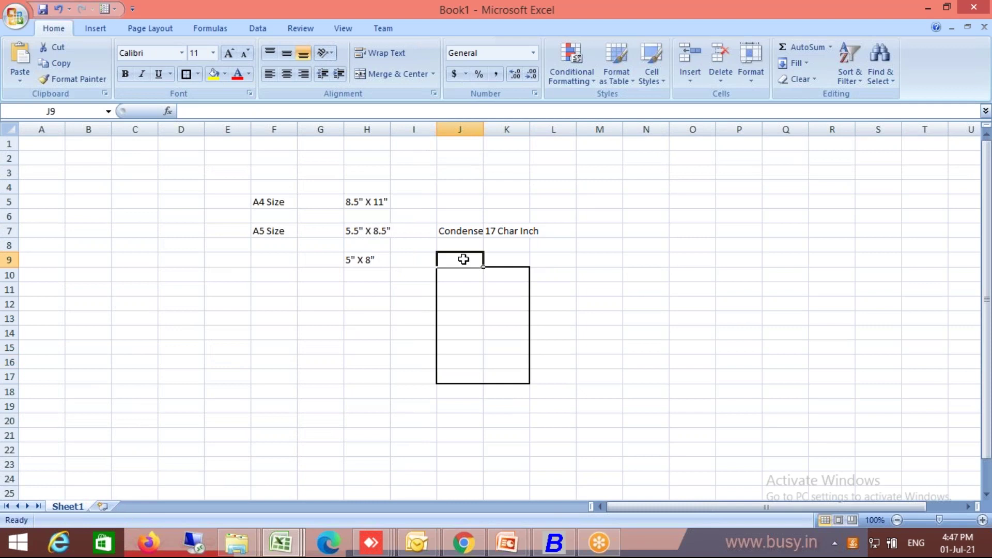
left_click_drag(464, 260, 504, 259)
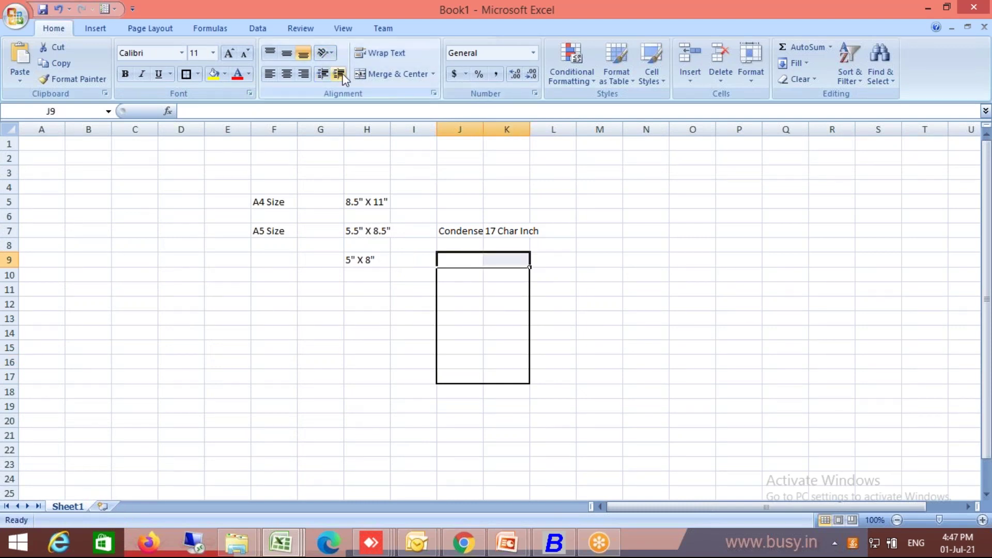
left_click(395, 74)
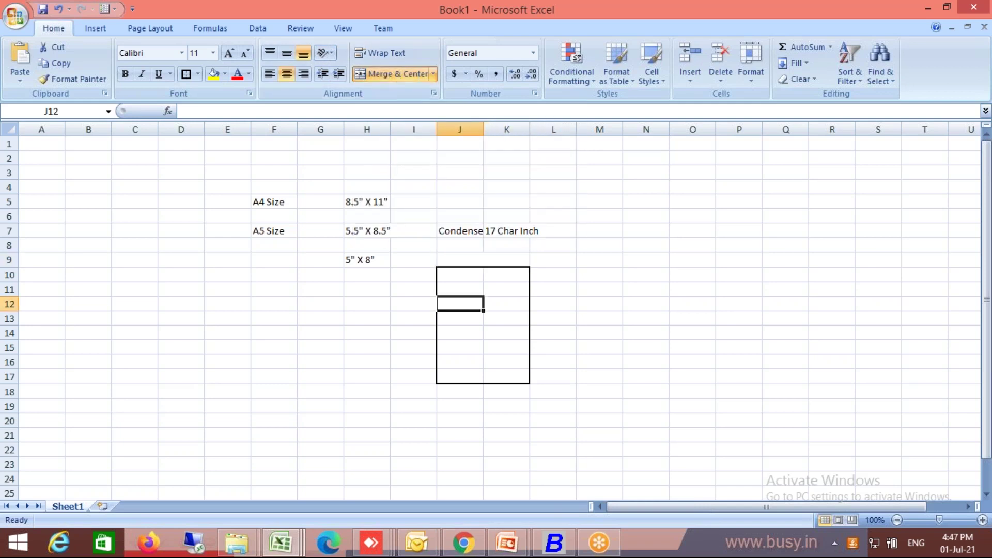
type("5")
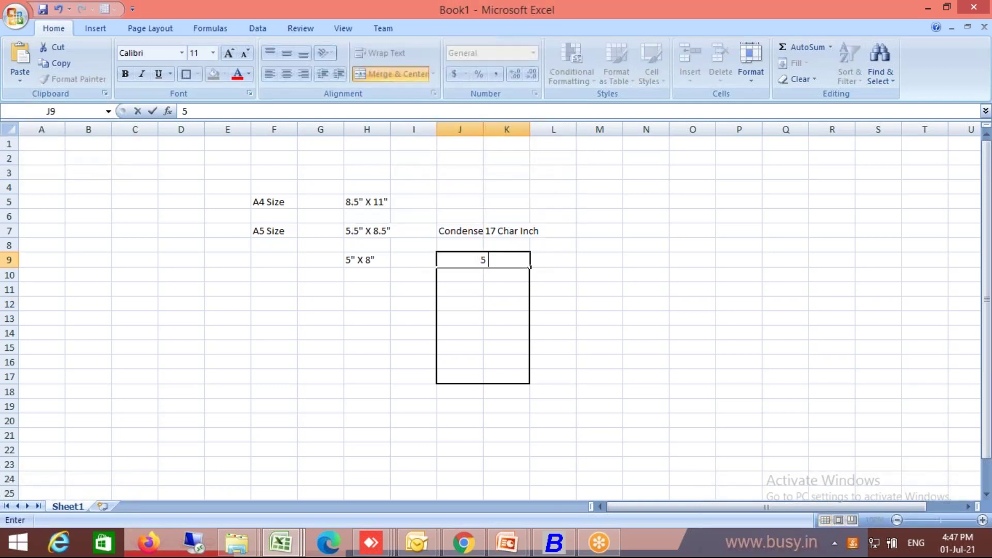
type(" Inche")
key("BackSpace")
key("Return")
Step: Merge and center cells L10:L17 alongside the bordered box
key("Up")
key("Right")
key("Right")
key("Down")
key("Left")
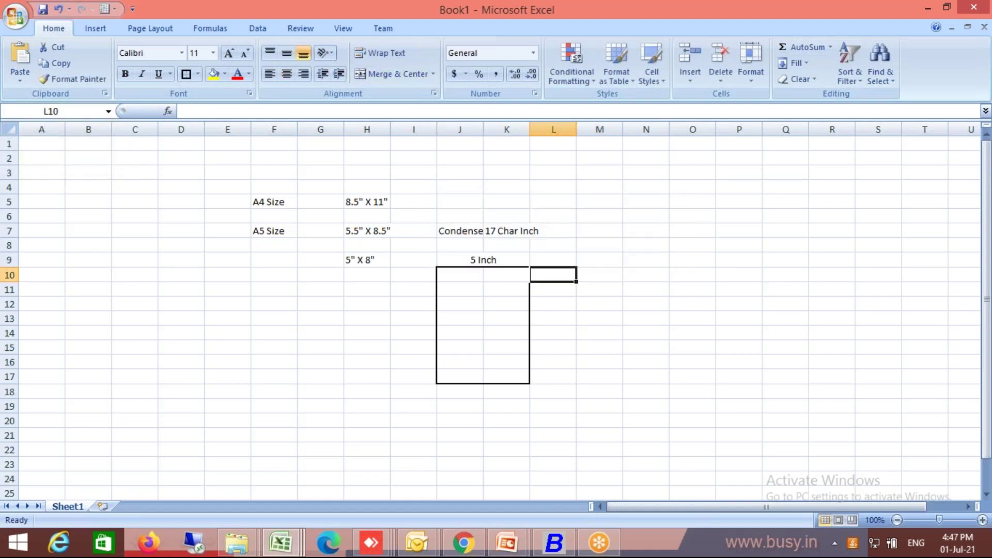
key("shift+Down")
key("shift+Down")
key("shift+Down")
key("shift+Down")
key("shift+Down")
key("shift+Down")
key("shift+Down")
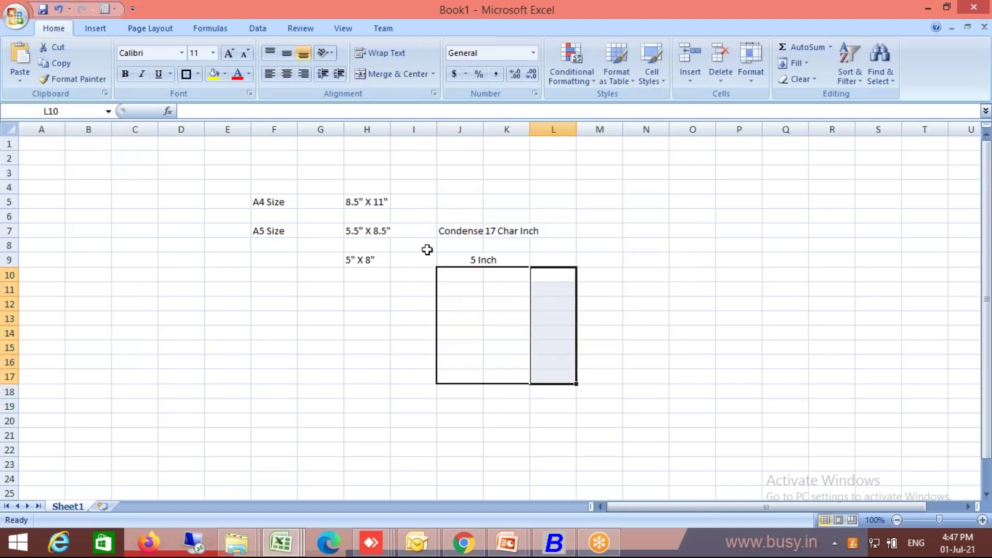
left_click(416, 74)
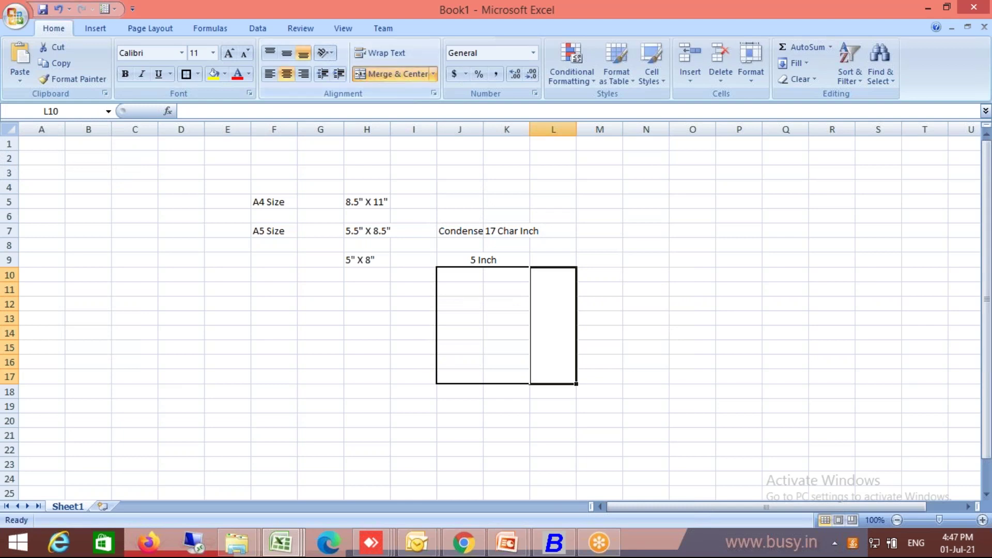
Step: Enter "8 Inch" in the merged cell L10:L17 and align it vertically to the middle
type("8 Inch")
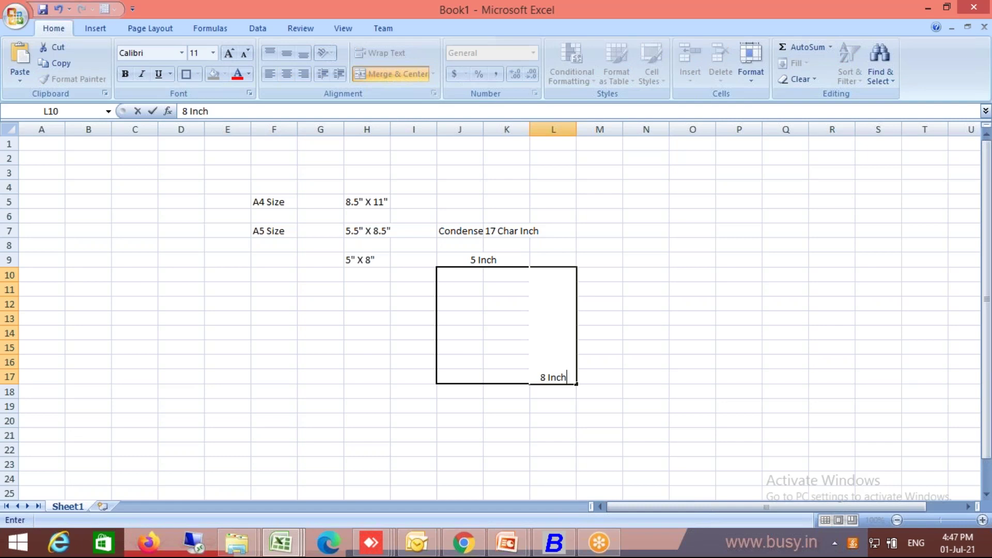
key("ctrl+Return")
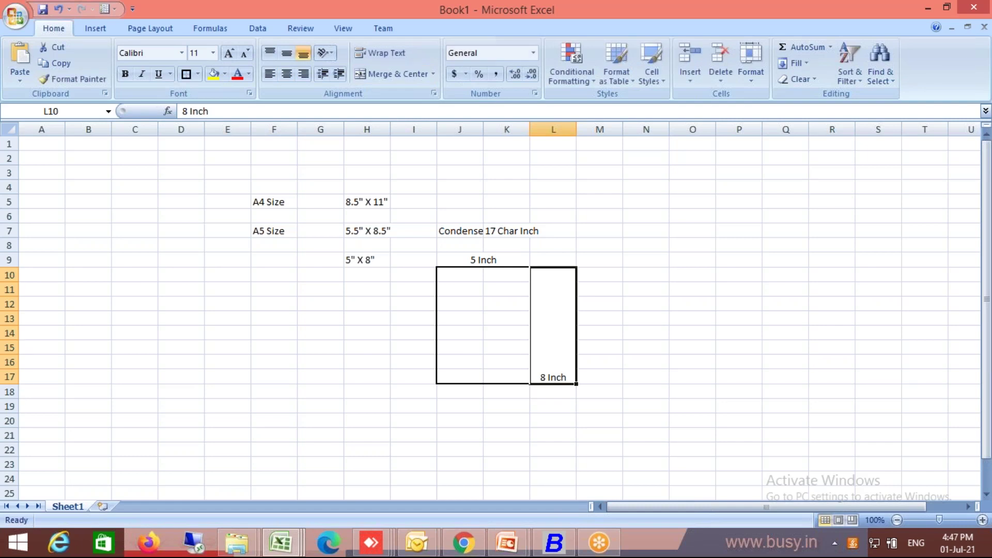
left_click(286, 55)
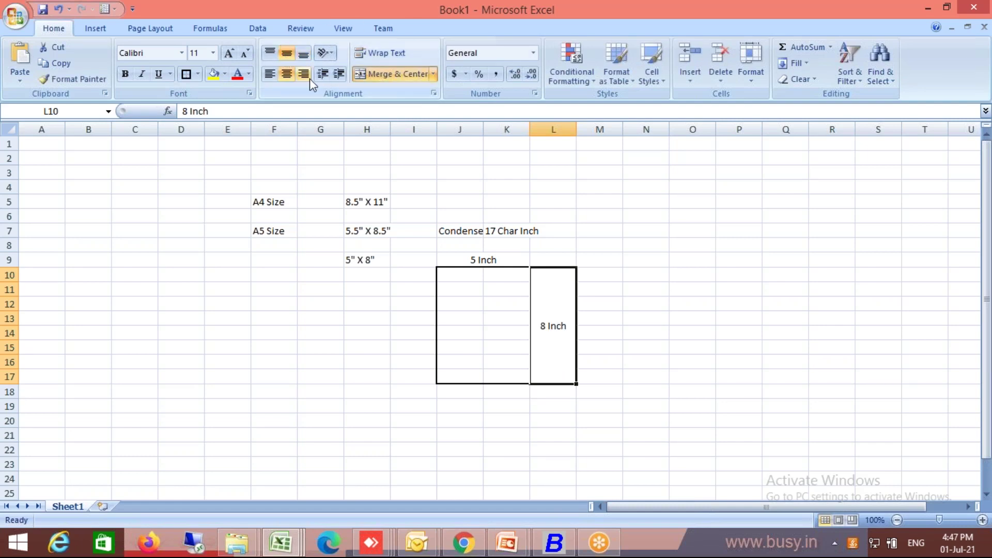
left_click(492, 259)
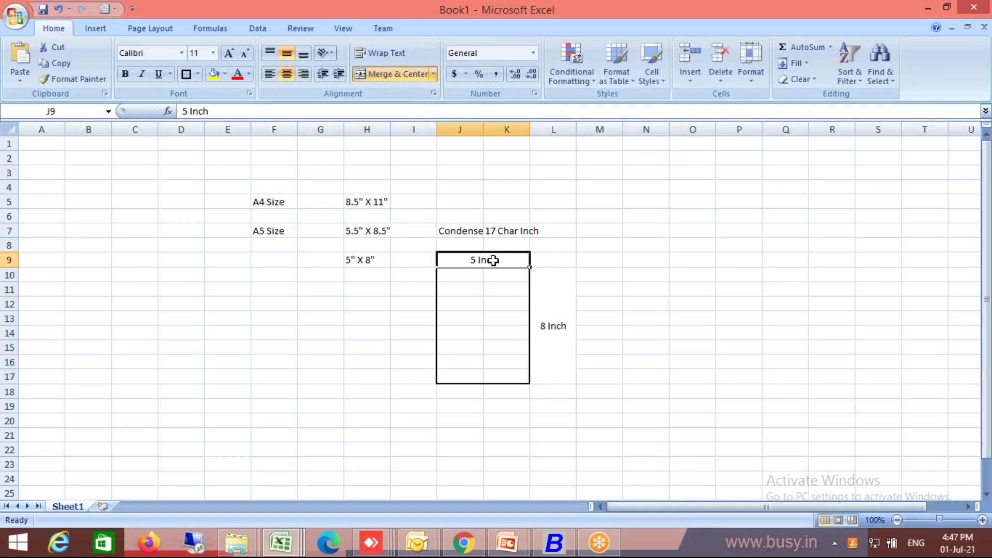
key("Right")
key("Right")
key("Left")
key("Left")
key("Down")
key("Up")
key("Left")
key("Down")
key("Right")
key("Right")
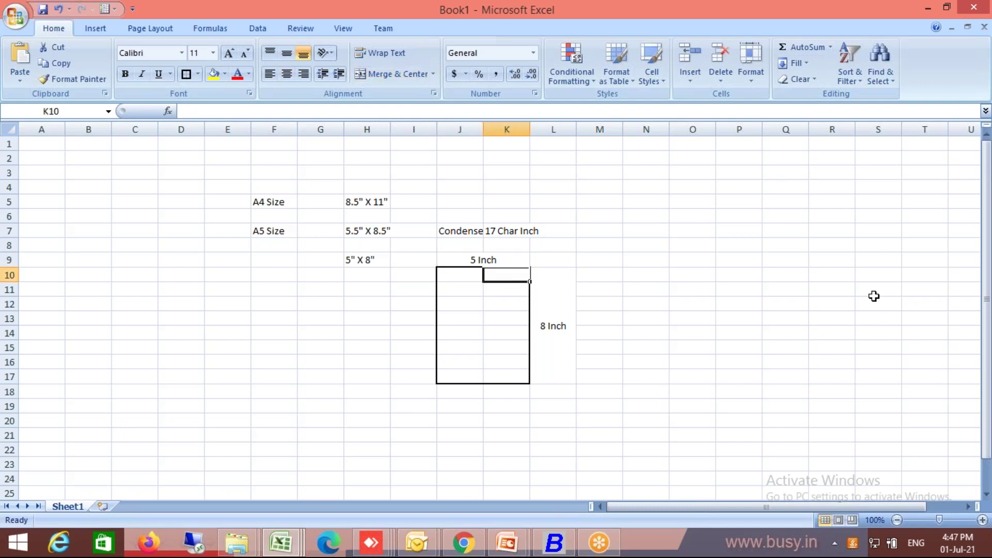
Step: Enter the formula =5*17 in cell L9, beside the "5 Inch" width label
key("Left")
key("Right")
key("Right")
key("Right")
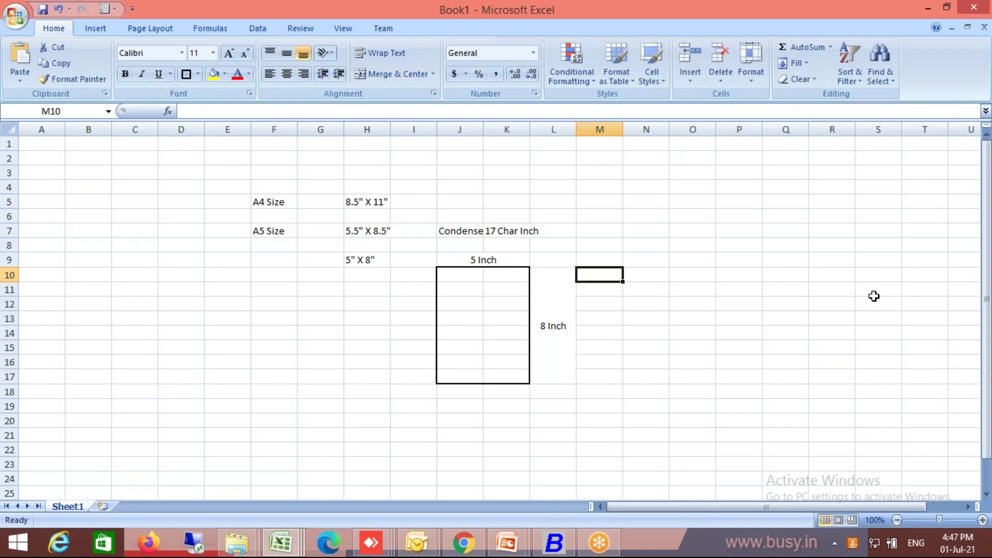
key("Up")
key("Left")
type("=")
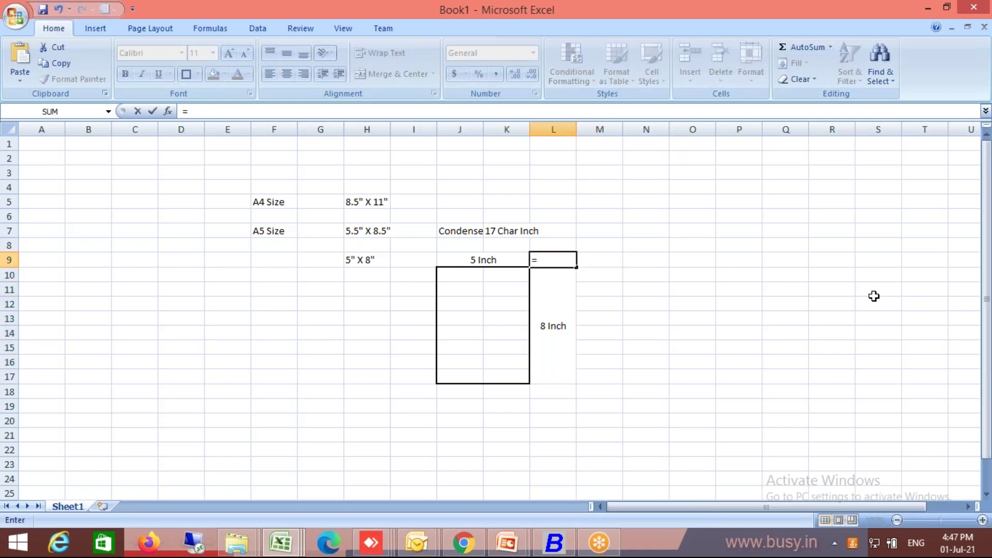
type("5 *")
key("shift+space")
key("BackSpace")
key("BackSpace")
key("BackSpace")
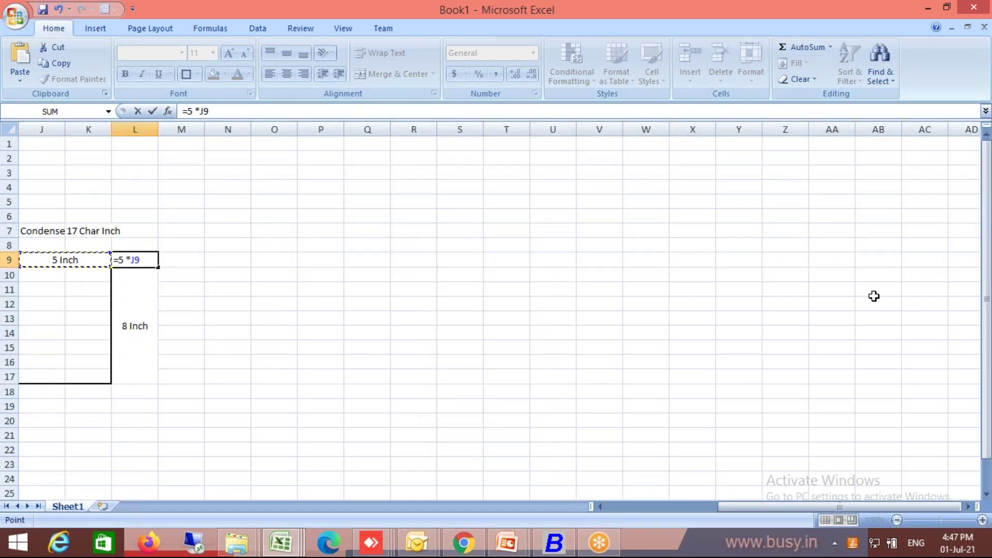
type("17")
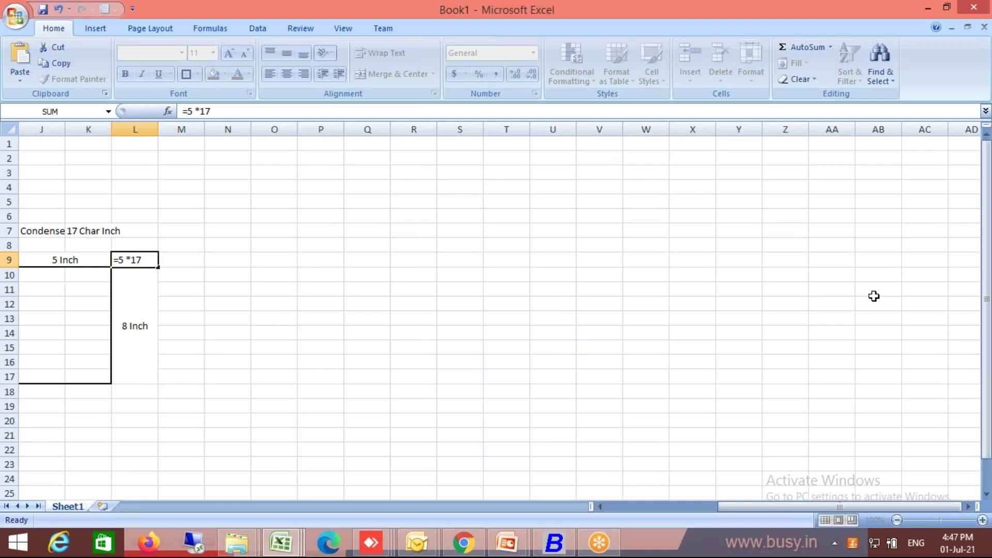
key("Return")
Step: Enter the formula =8*6 in cell M14, beside the "8 Inch" height label
key("Left")
key("Up")
key("Left")
key("Right")
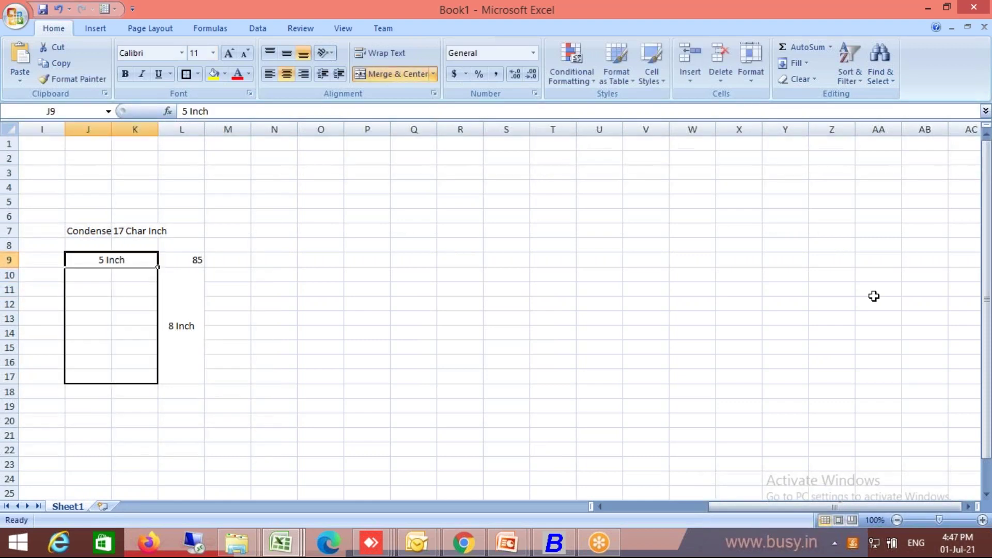
key("Right")
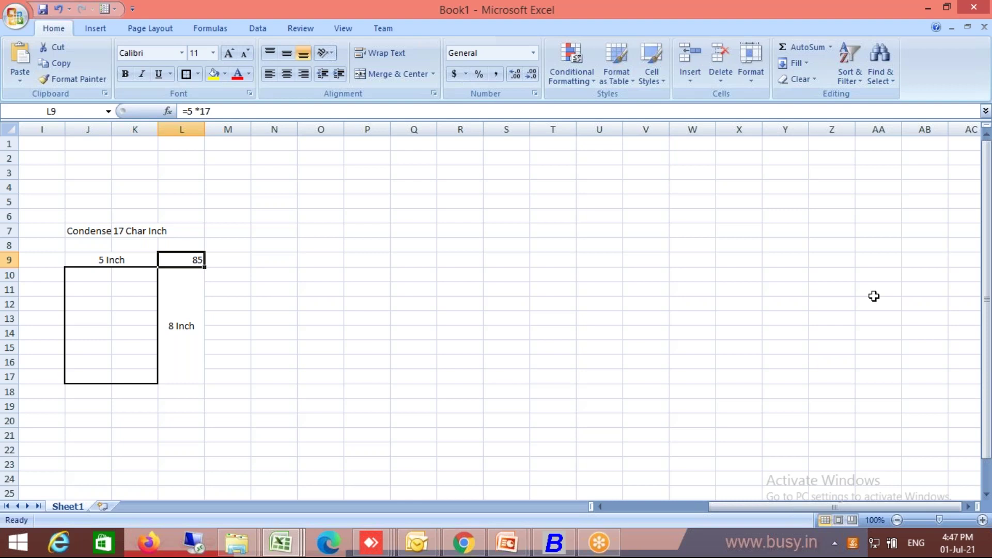
key("Down")
key("Right")
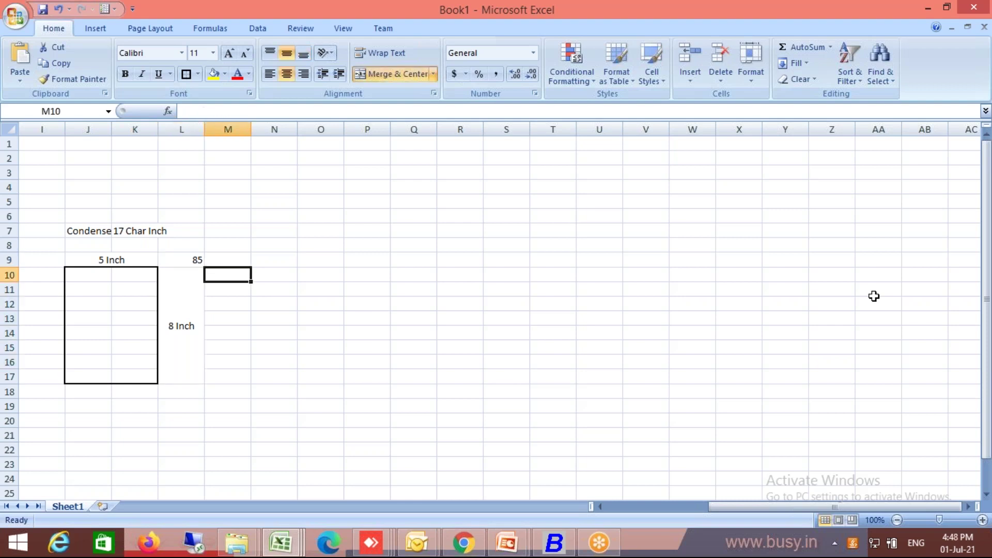
key("Down")
key("Down")
key("Down")
key("Down")
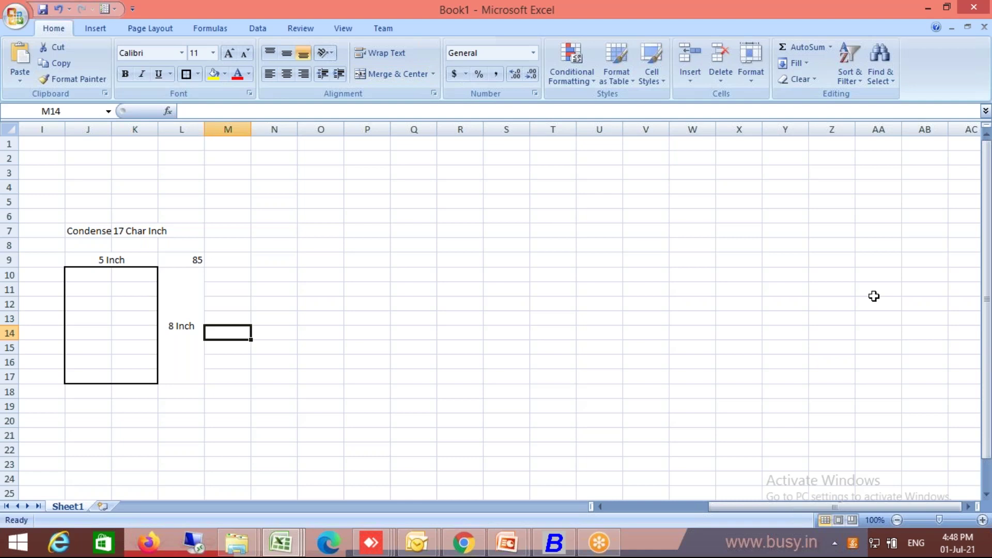
type("=")
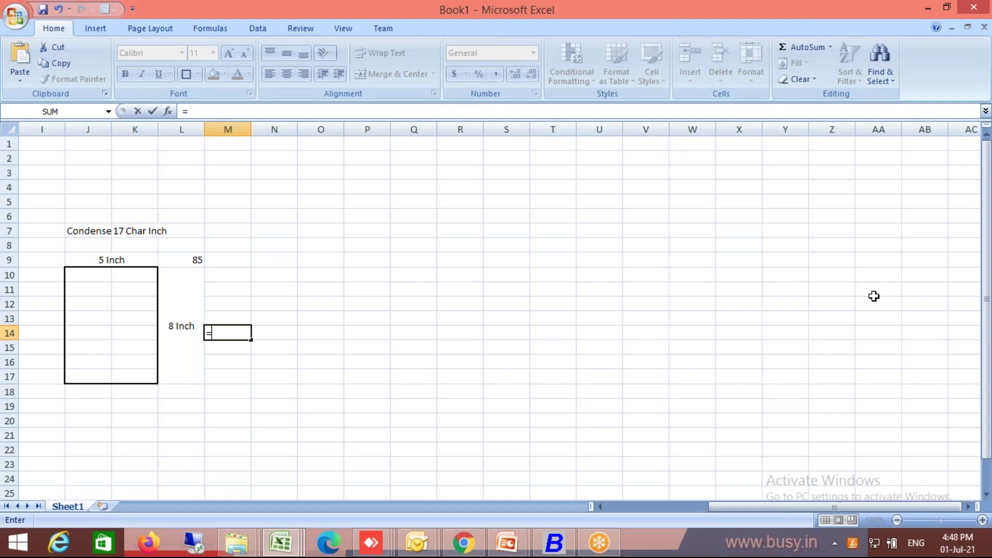
type("8*6")
key("Return")
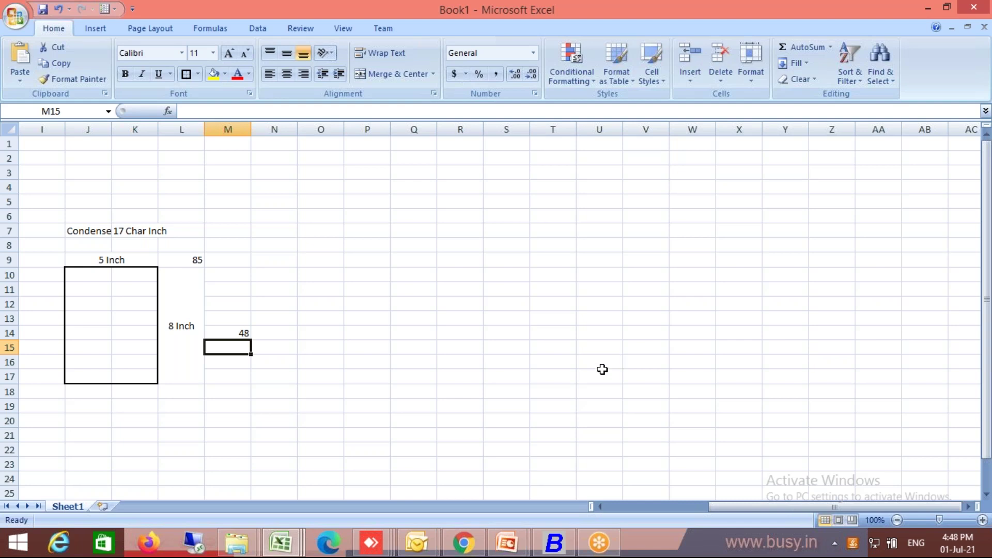
Step: Switch to Busy 21 and close the GST Demo company without taking a backup
left_click(562, 547)
key("Left")
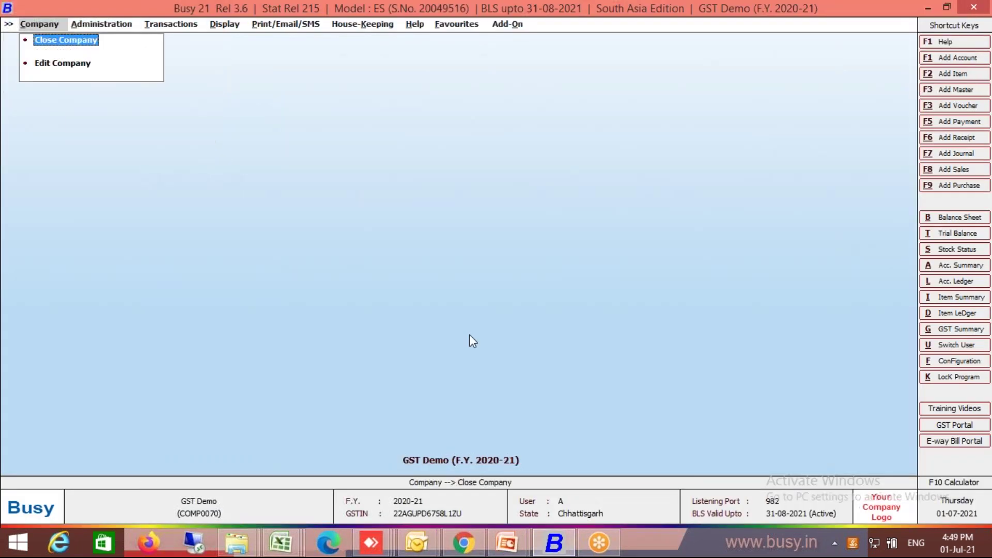
key("Return")
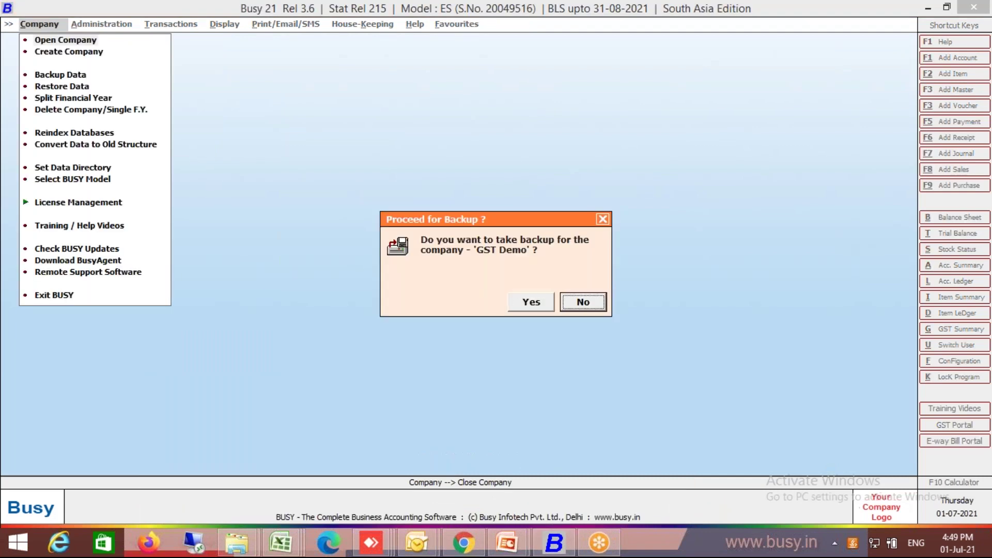
key("Return")
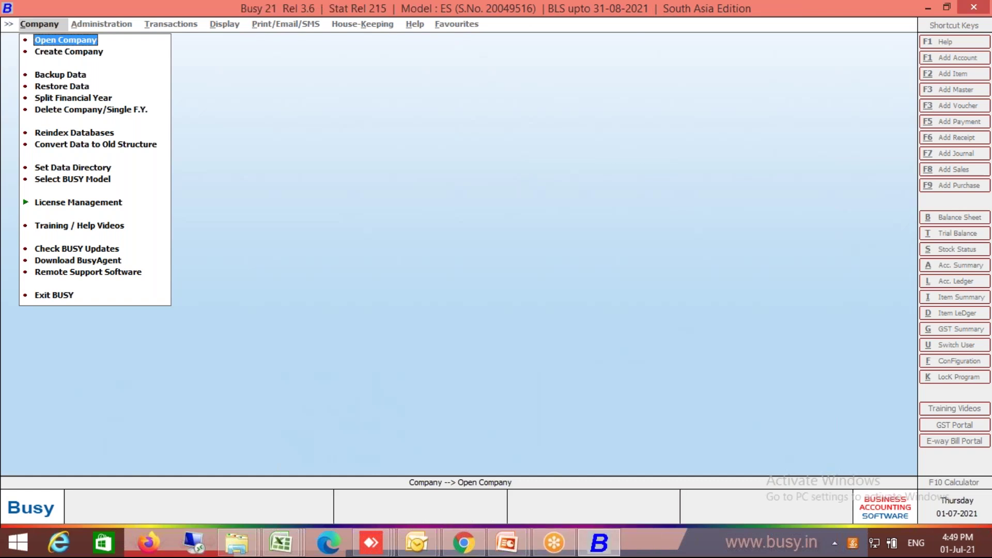
Step: Search the company list for "invoi" and open the Busy Invoice Designing company
key("Return")
type("invoi")
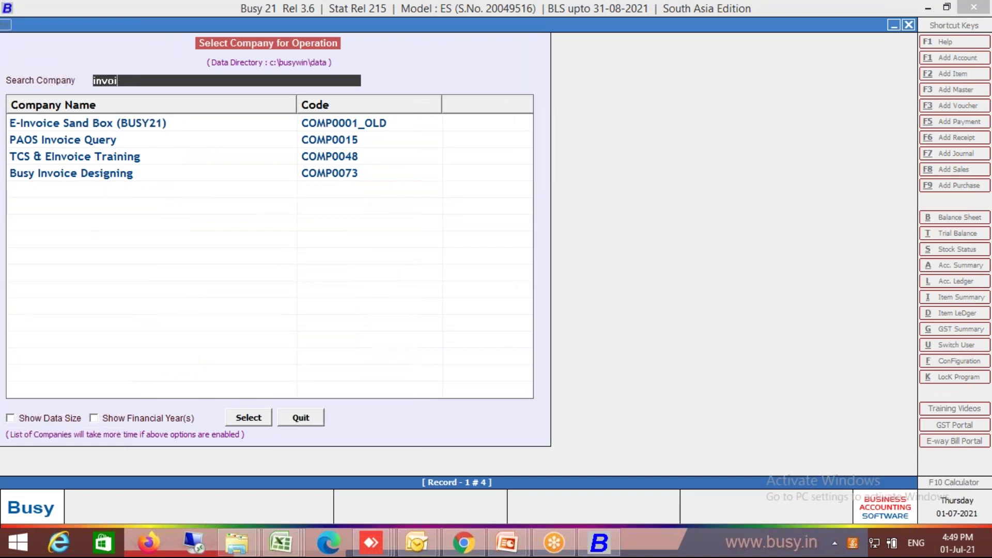
key("Down")
key("Down")
key("Down")
key("Return")
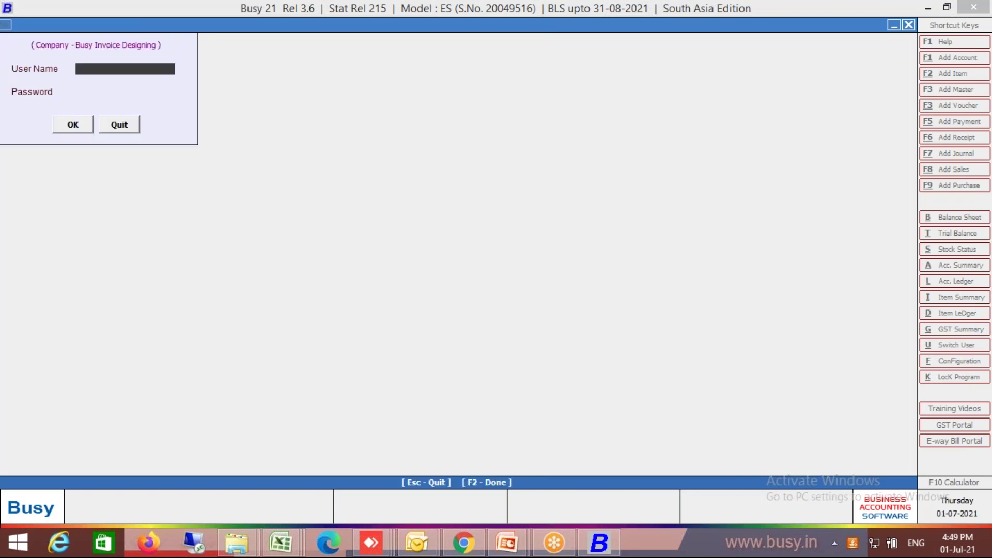
Step: Log in to the Busy Invoice Designing company with the user name and password
type("busy")
key("Return")
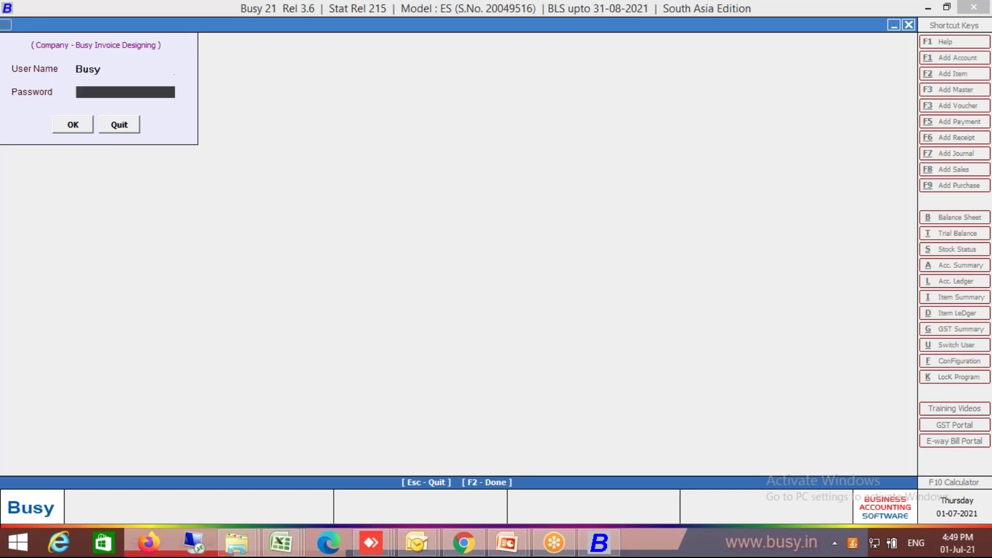
type("****")
key("Return")
key("Return")
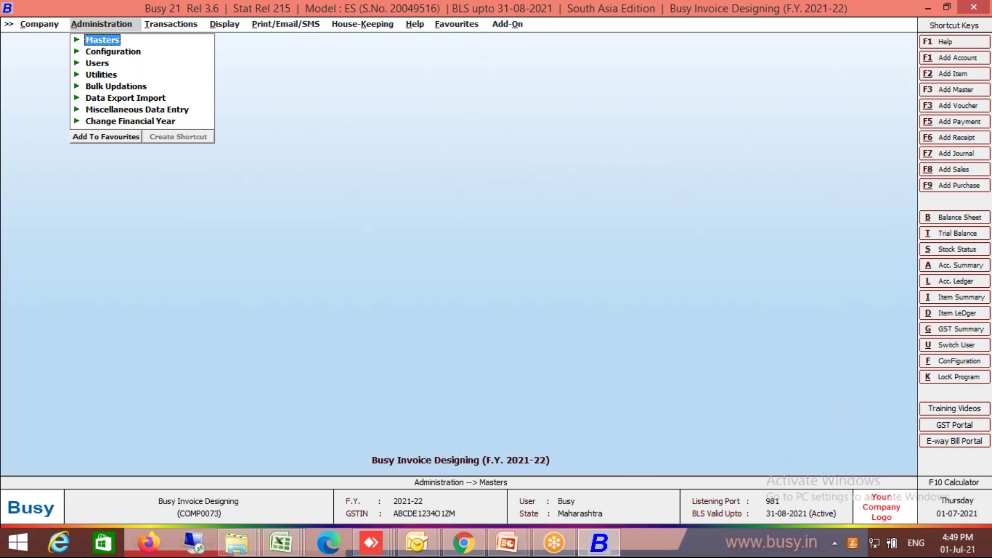
Step: View the document types available for Standard invoice and document printing configuration, and close the list without choosing one
key("Down")
key("Return")
key("Down")
key("Down")
key("Down")
key("Down")
key("Down")
key("Down")
key("Down")
key("Down")
key("Down")
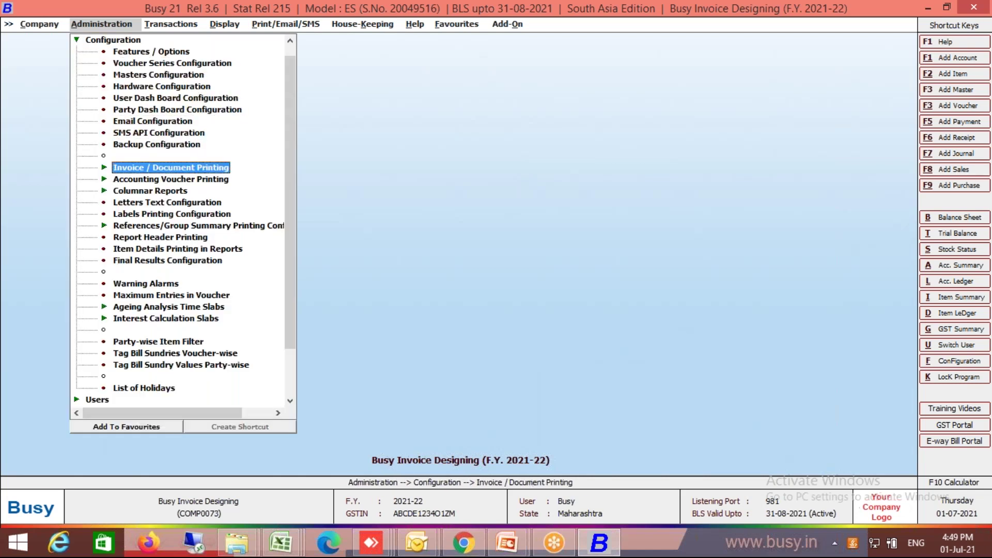
key("Return")
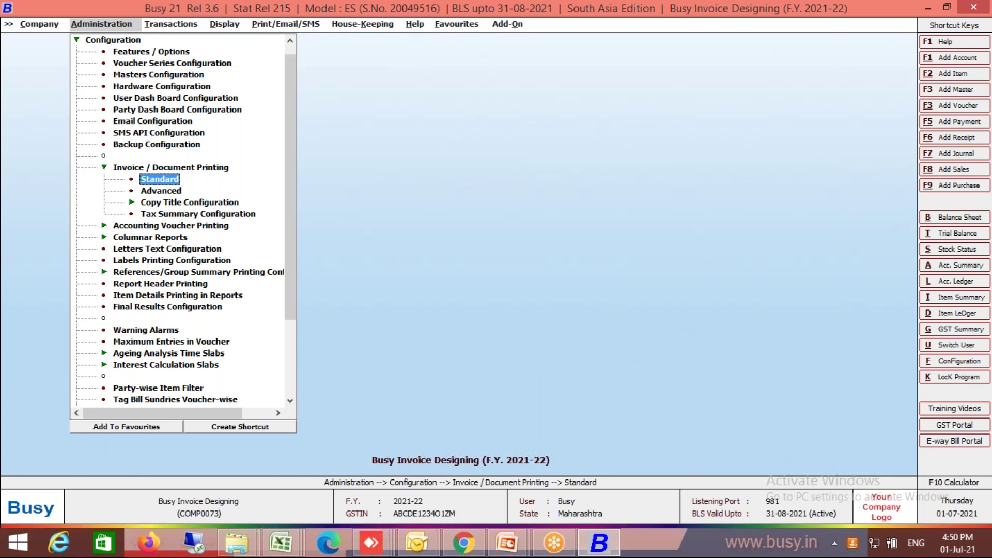
key("Return")
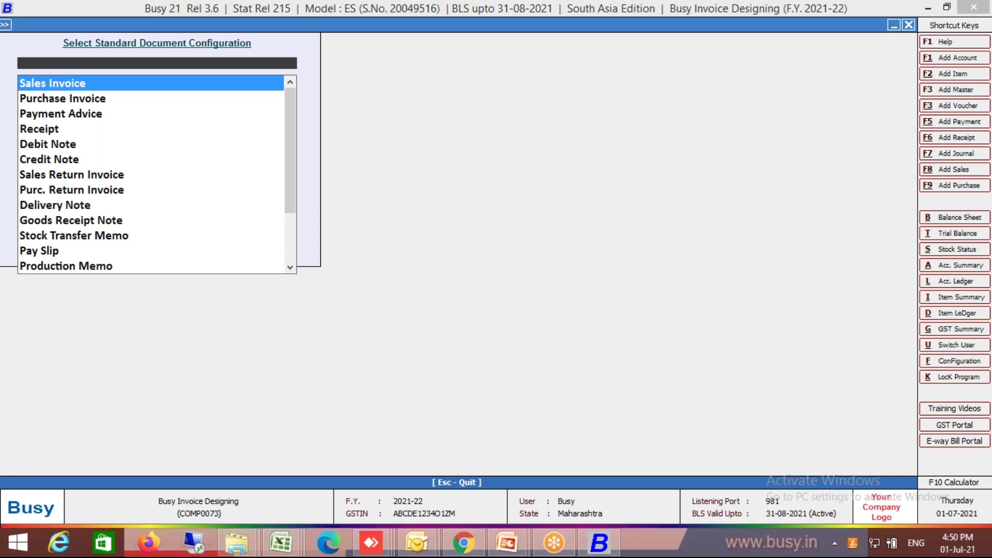
key("Escape")
Step: Start a new sales voucher in the Main series dated 01-04-2021
key("Right")
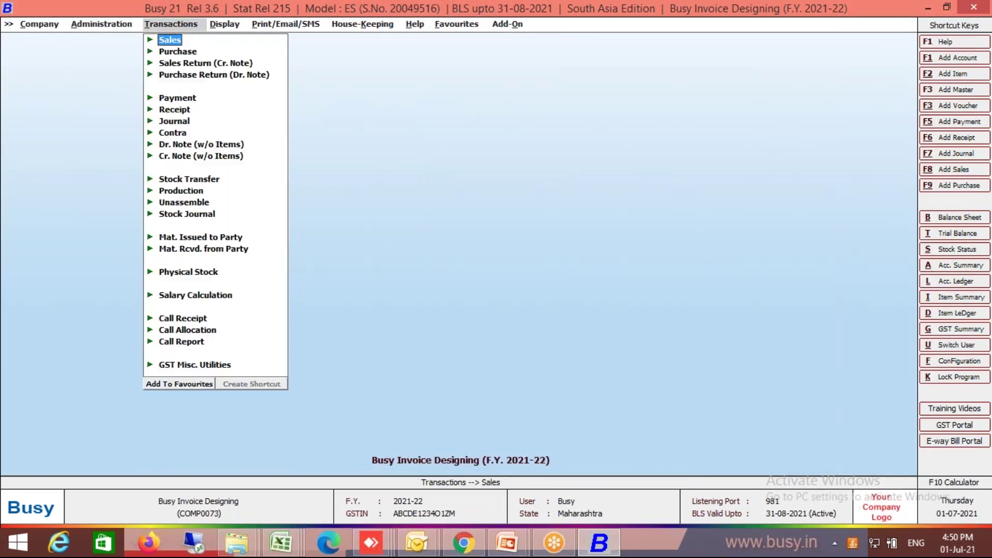
key("Down")
key("Up")
key("Return")
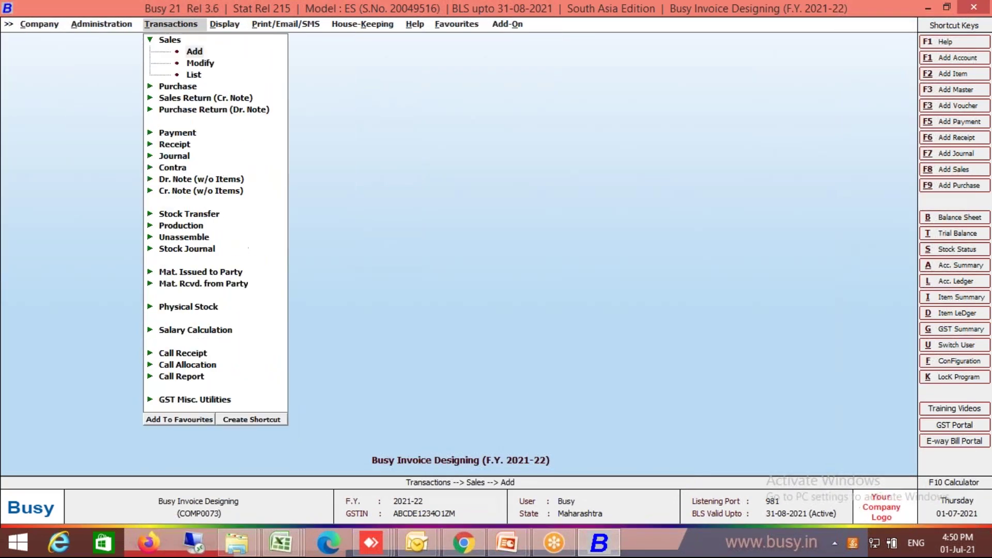
key("Return")
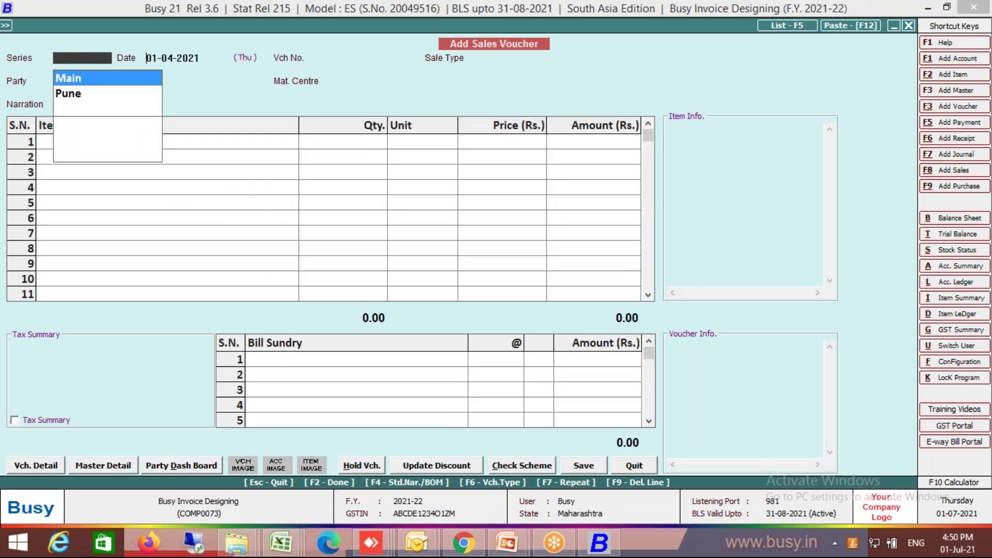
key("Return")
key("Return")
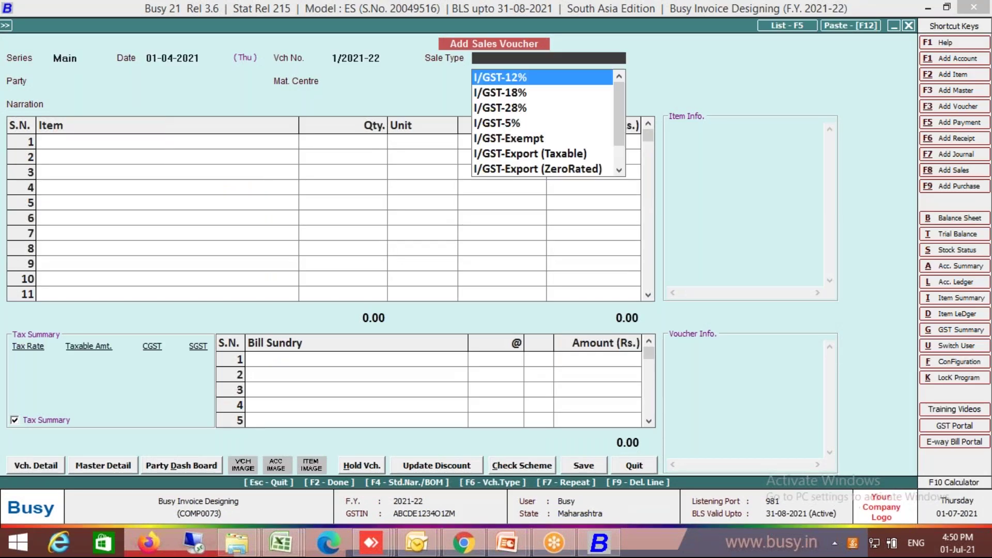
Step: Set the voucher's sale type to L/GST-MultiRate and its party to Customer 1, with Main Store as the material centre
type("multi")
key("Down")
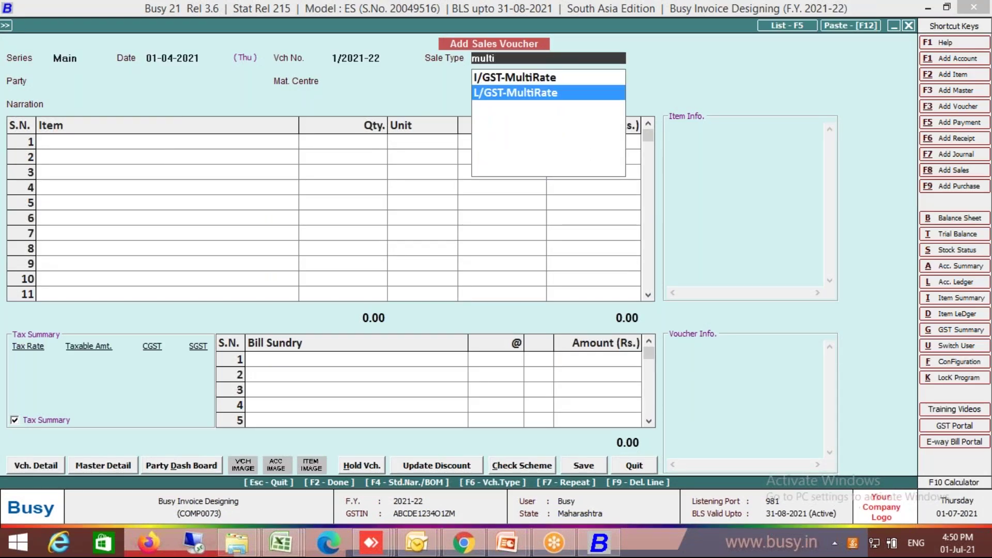
key("Return")
key("Down")
key("Down")
key("Down")
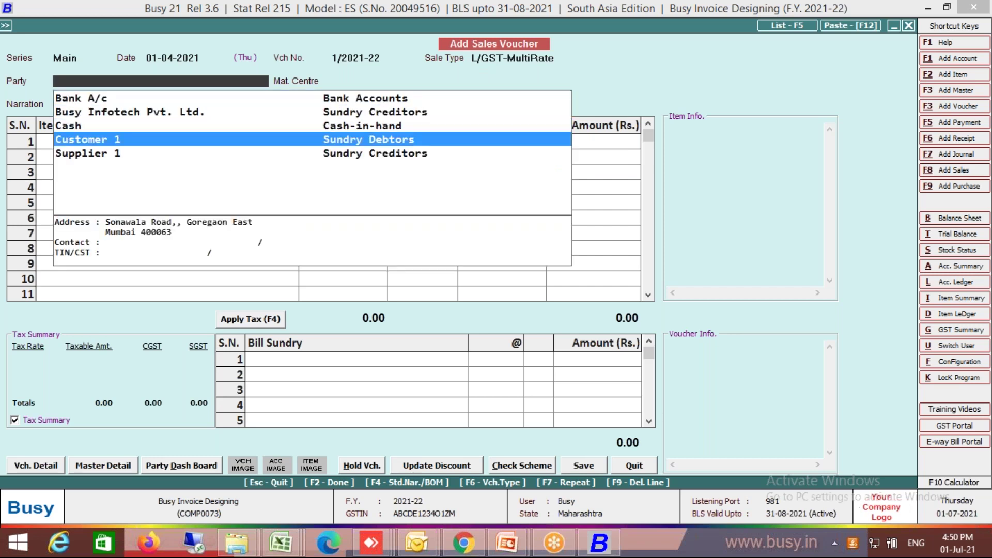
key("Return")
key("Return")
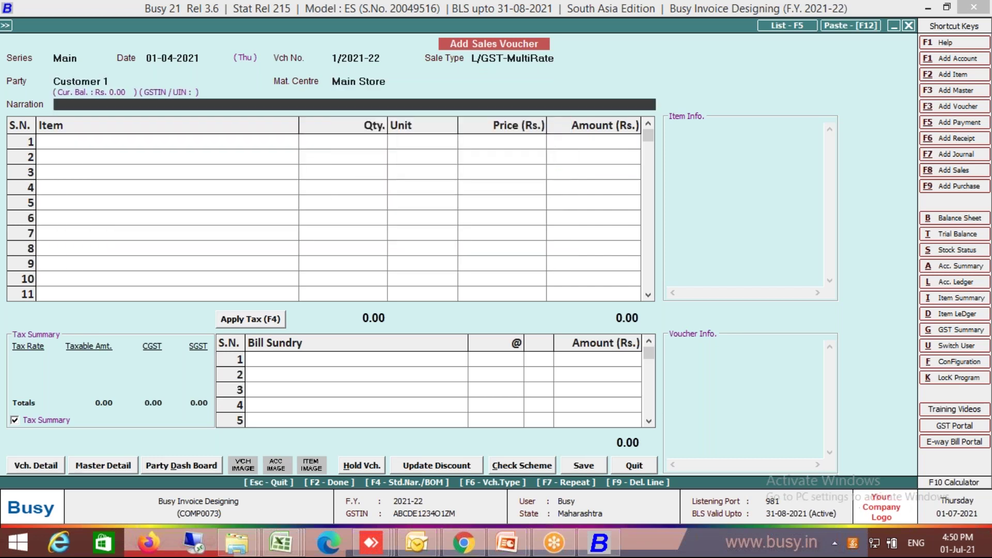
Step: Add Item 12% to the voucher with a quantity of 10 Sqft at a price of 135.00
key("Return")
type("10")
key("Return")
key("Return")
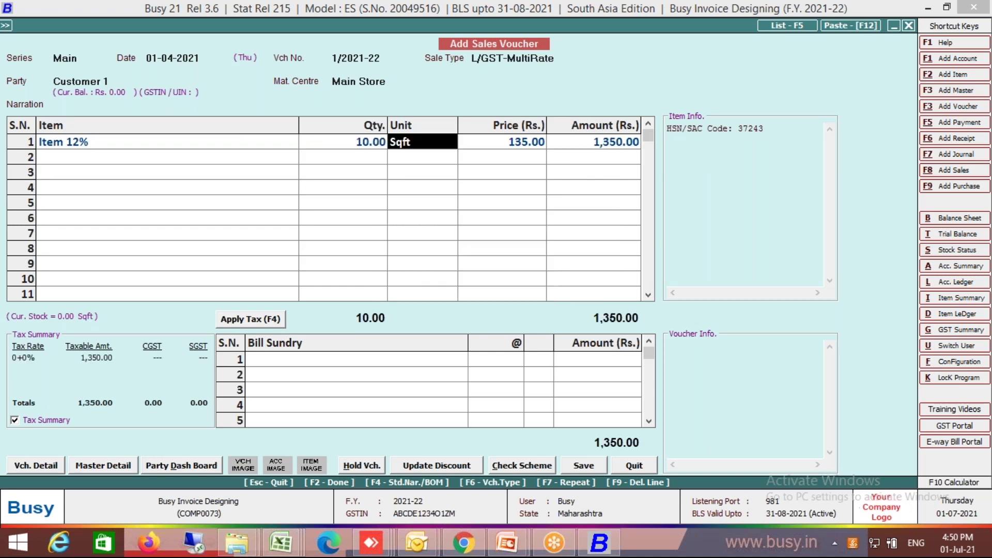
key("Return")
key("Return")
key("Return")
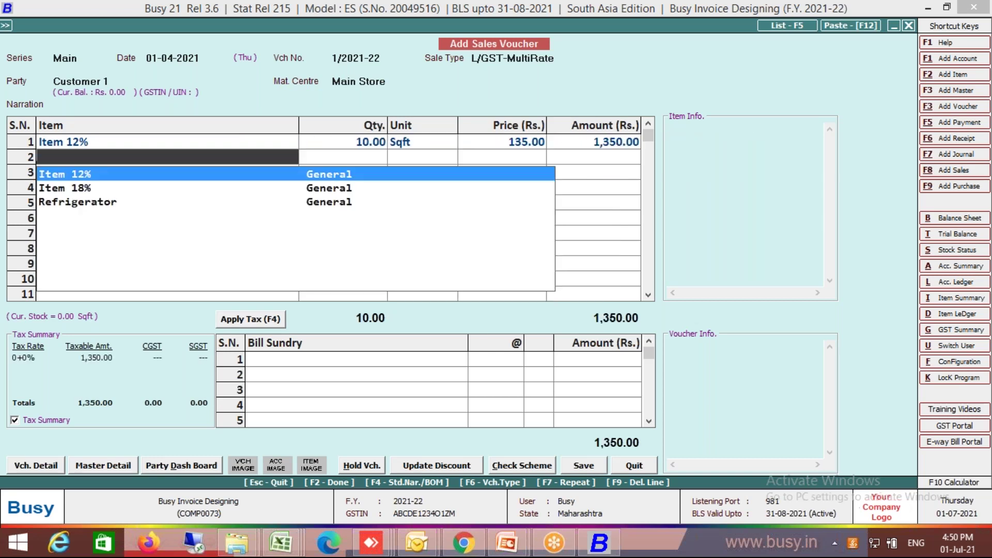
Step: Add Item 18% as the second line with a quantity of 15 Sqft at a price of 845.00
key("Down")
key("Return")
type("15")
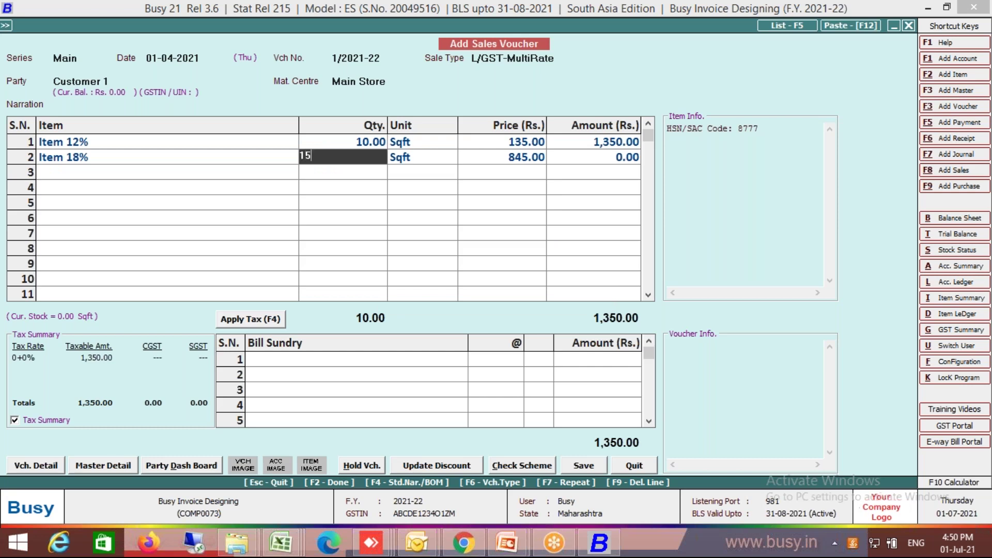
key("Return")
key("Return")
key("Return")
key("Return")
key("Return")
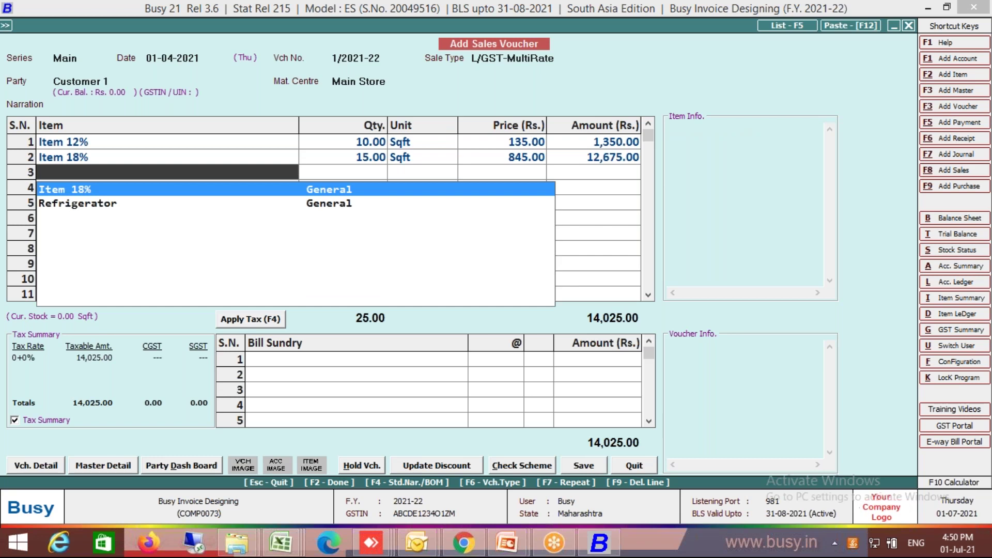
key("F2")
key("Return")
key("Up")
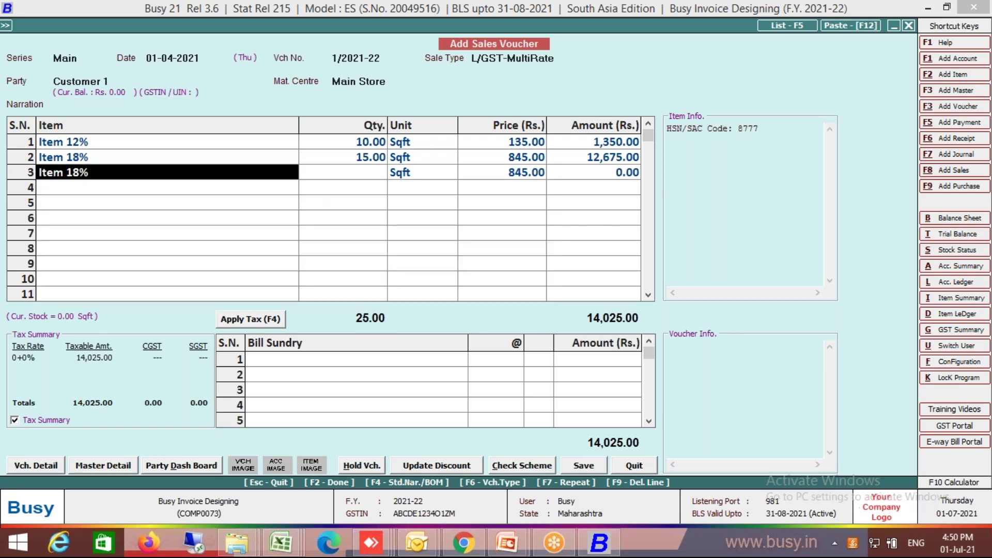
key("F9")
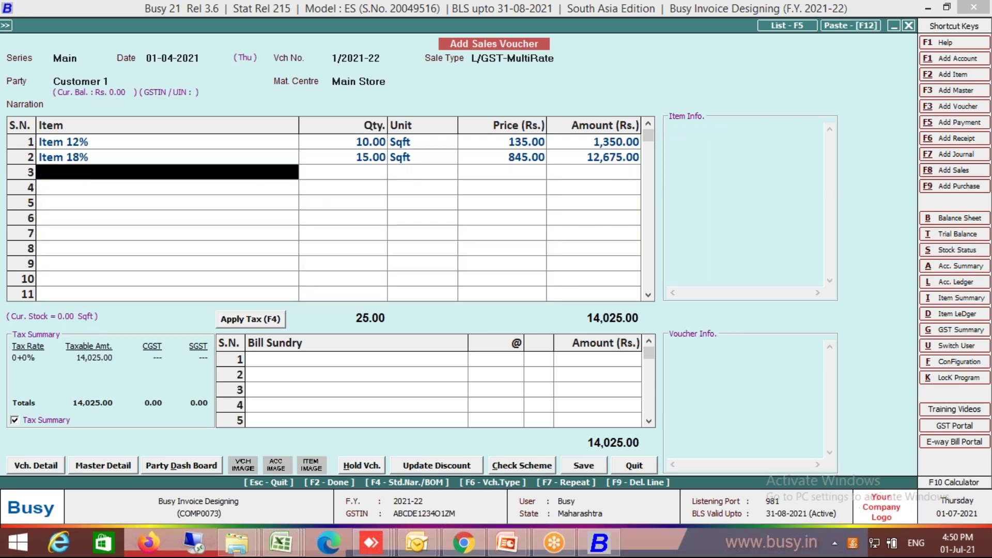
Step: Apply GST to the voucher's items, and resave the L/GST-MultiRate sale type with consolidated tax for all rates kept at Y
left_click(267, 318)
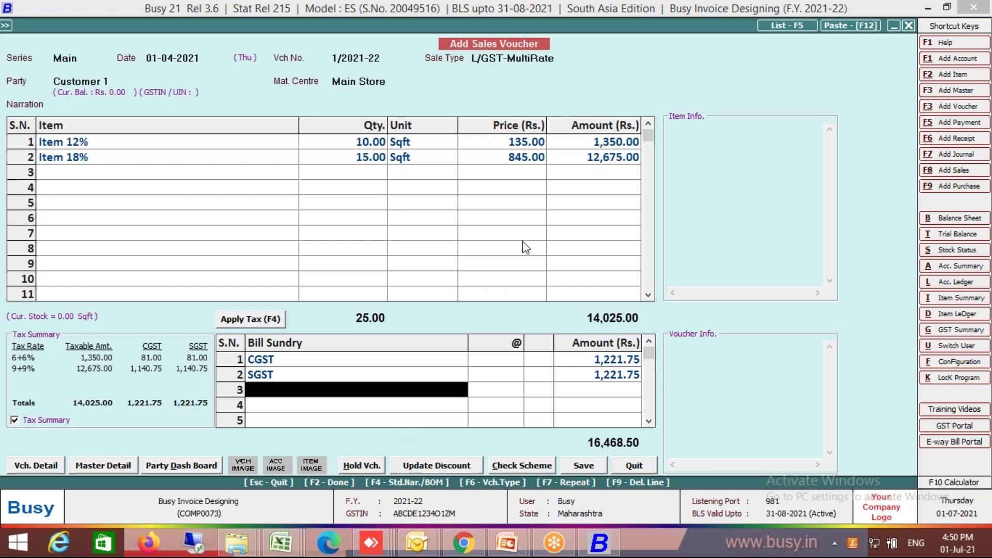
left_click(539, 58)
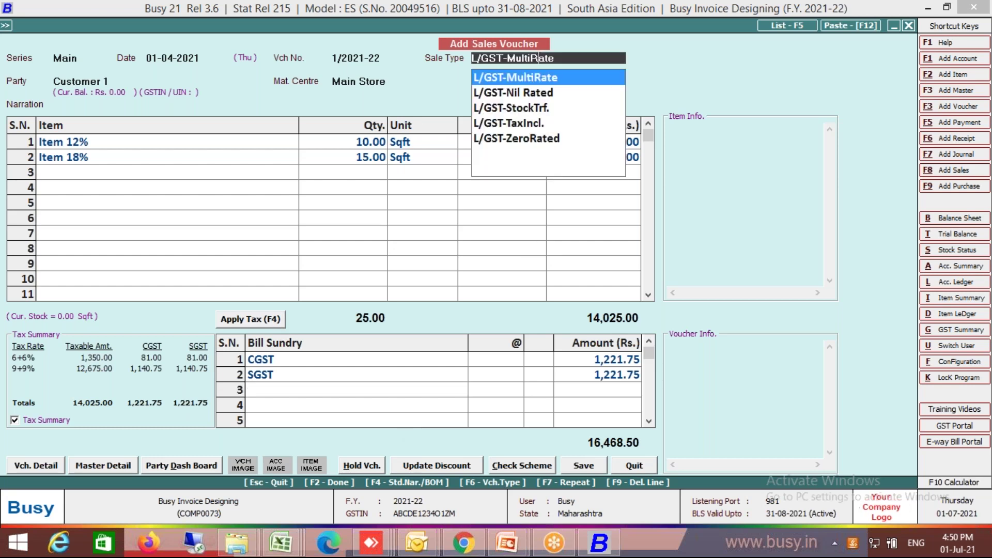
key("alt+m")
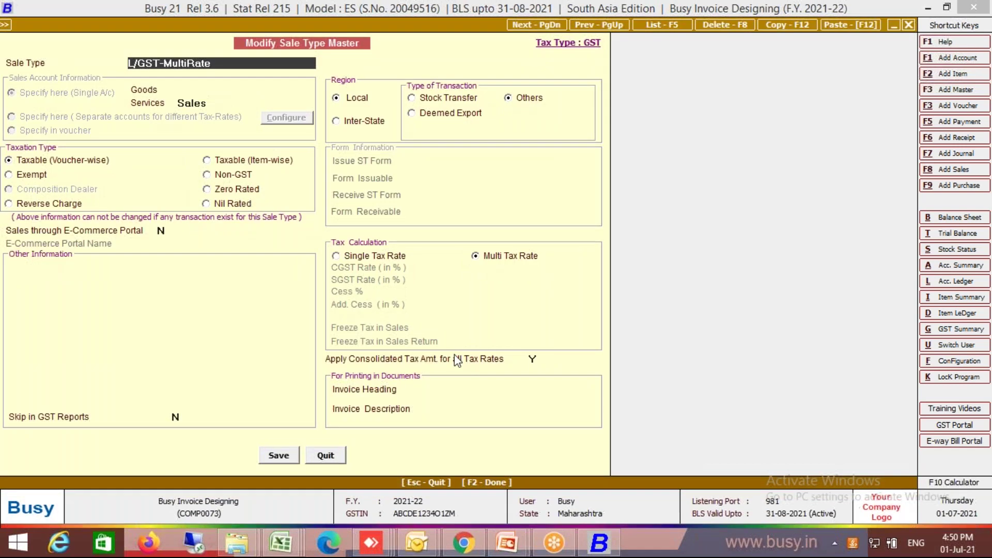
left_click(535, 358)
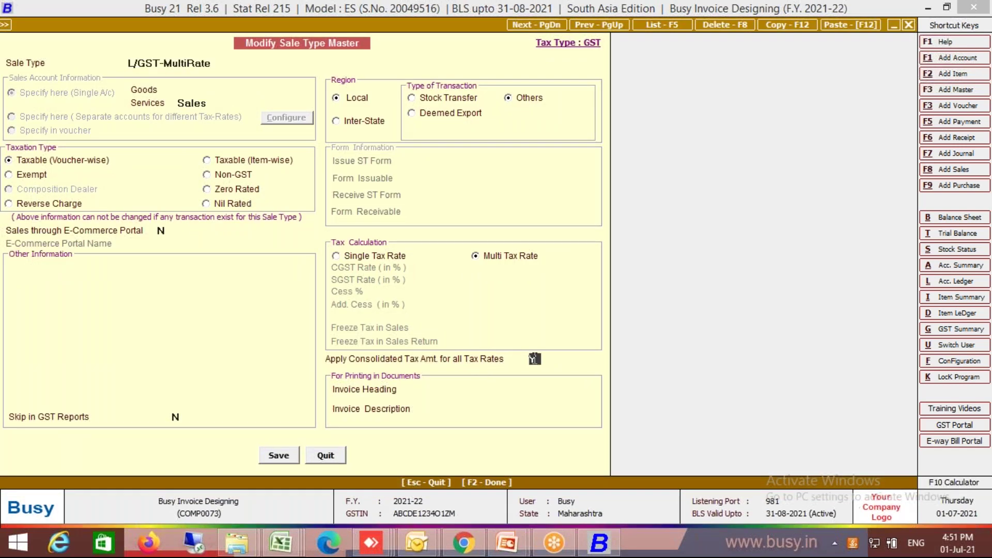
left_click(288, 462)
key("Return")
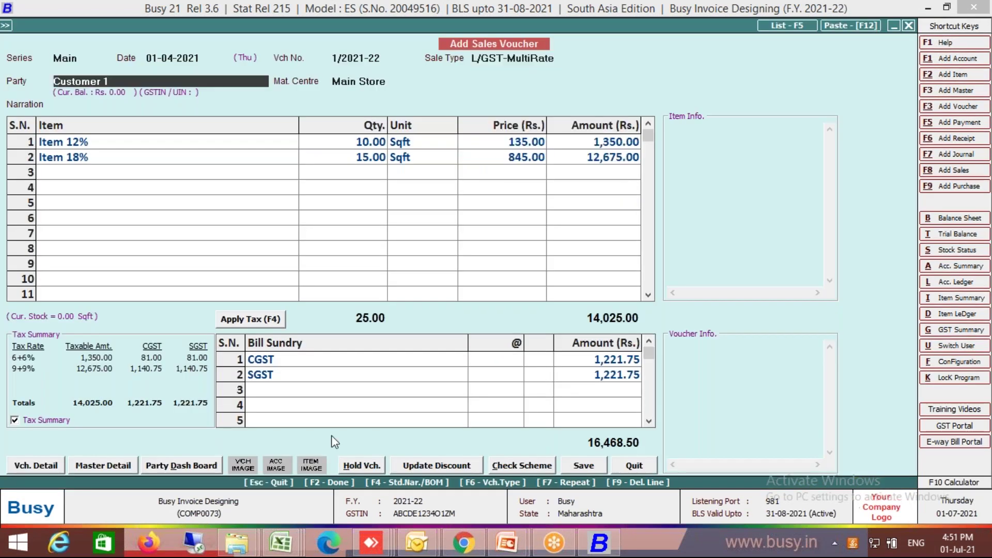
Step: Add a Rounded Off (+) bill sundry of 0.50 below the CGST and SGST lines
left_click(432, 395)
type("r")
key("Down")
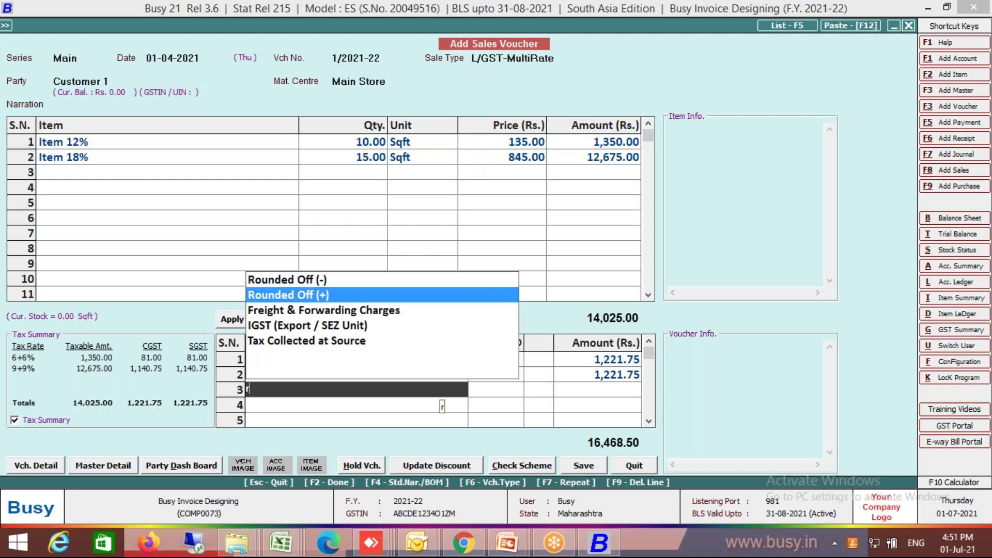
key("Return")
type(".5")
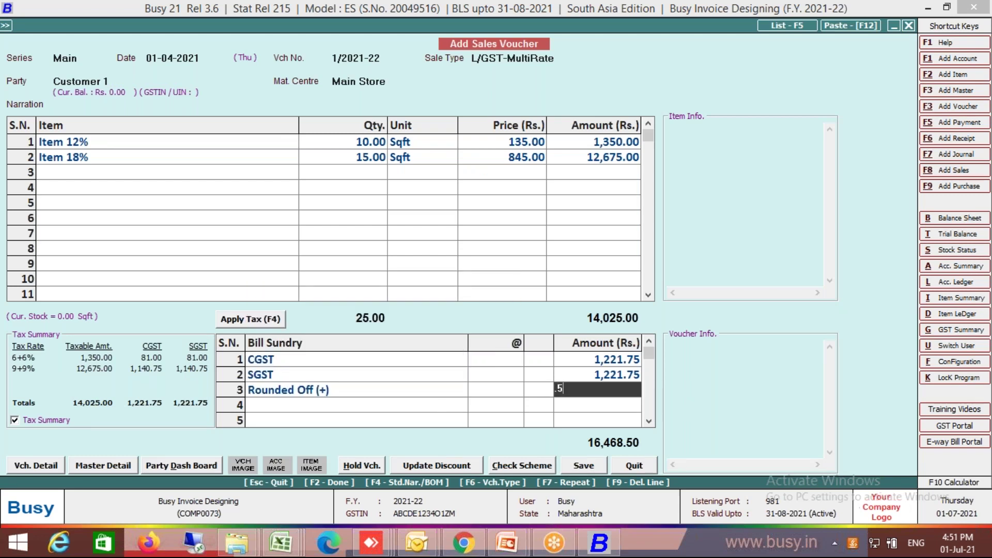
key("Return")
Step: Save the sales voucher with blank transport details, skip printing the invoice, and leave voucher entry
key("Return")
key("Return")
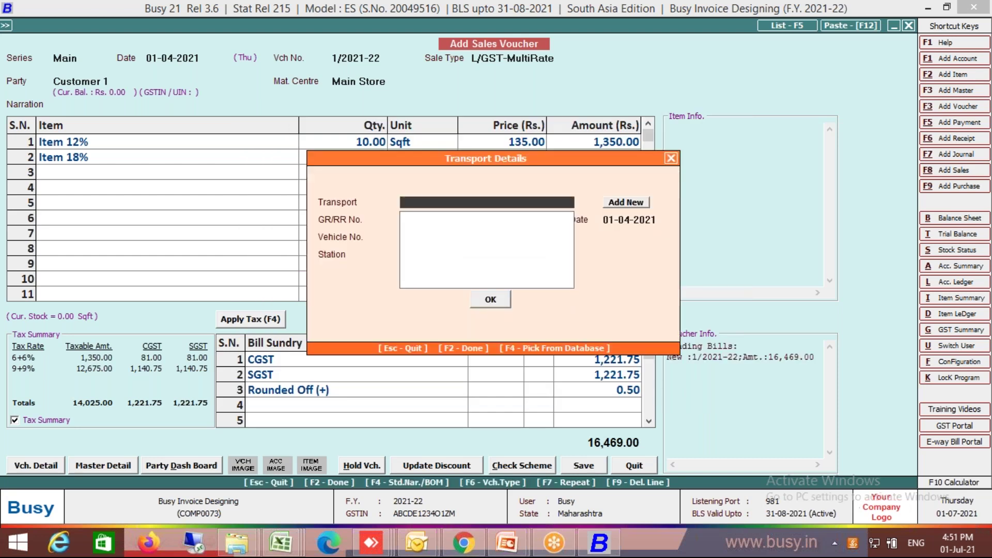
key("F2")
key("Return")
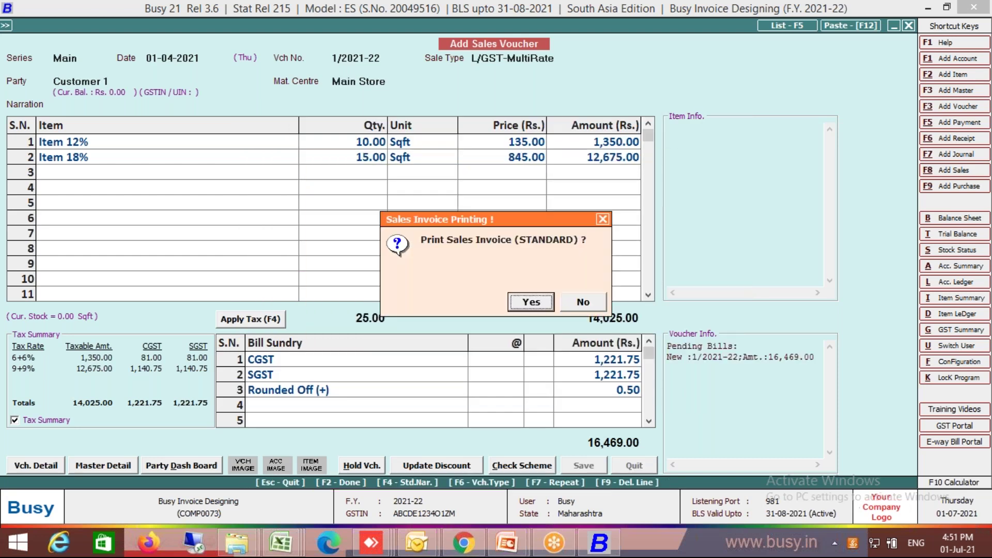
key("Escape")
key("Escape")
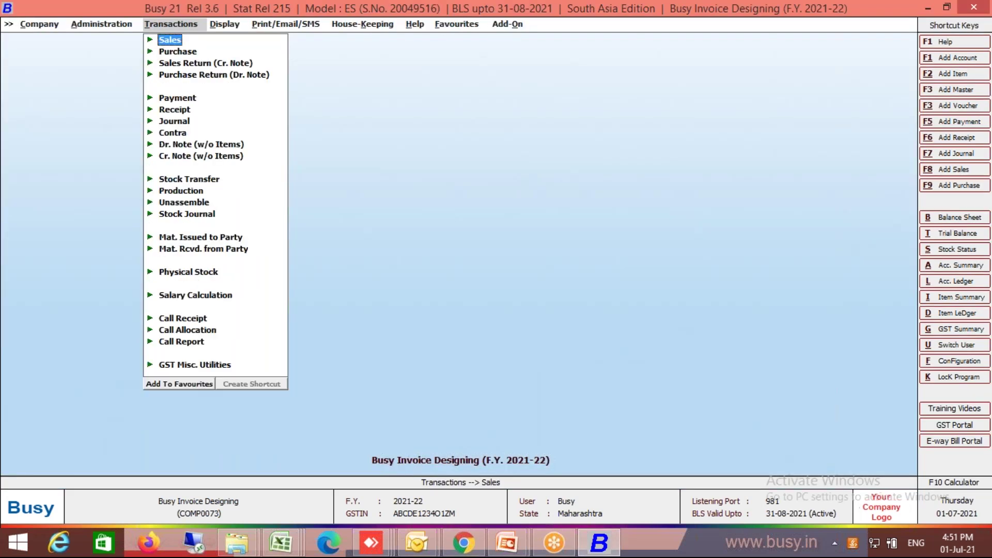
Step: Open the standard document configuration for the Sales Invoice from the administration settings
key("Left")
key("Return")
key("Down")
key("Down")
key("Down")
key("Down")
key("Down")
key("Down")
key("Down")
key("Down")
key("Down")
key("Down")
key("Down")
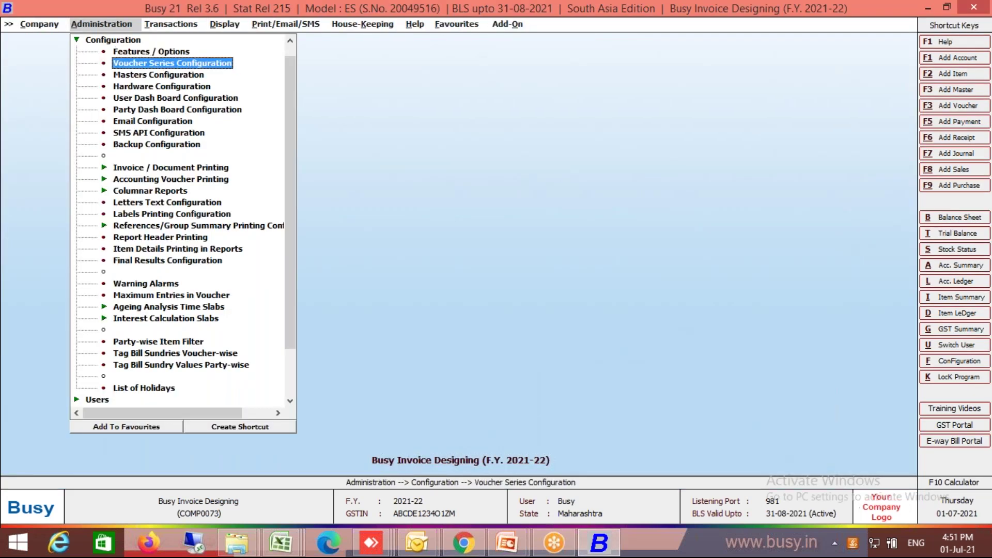
key("Up")
key("Return")
key("Return")
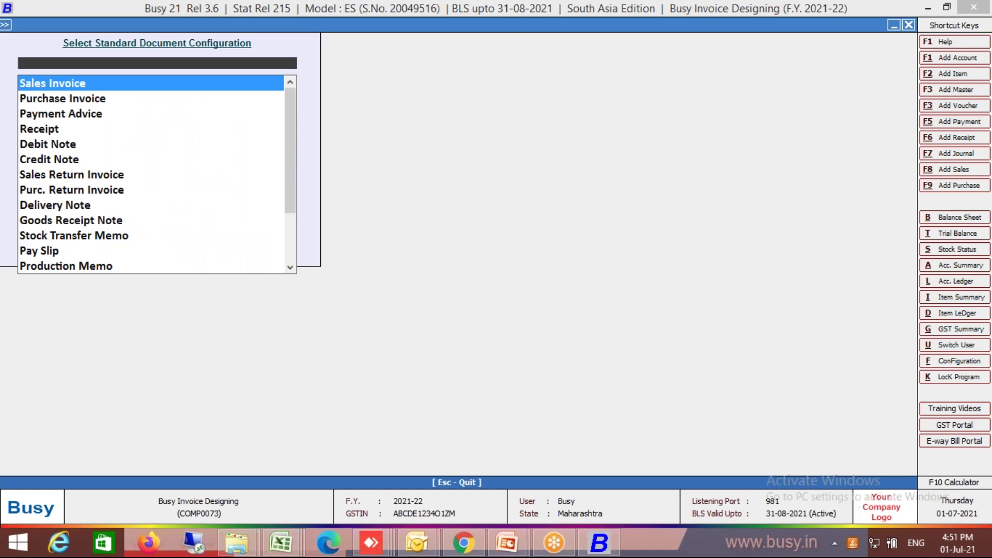
key("Return")
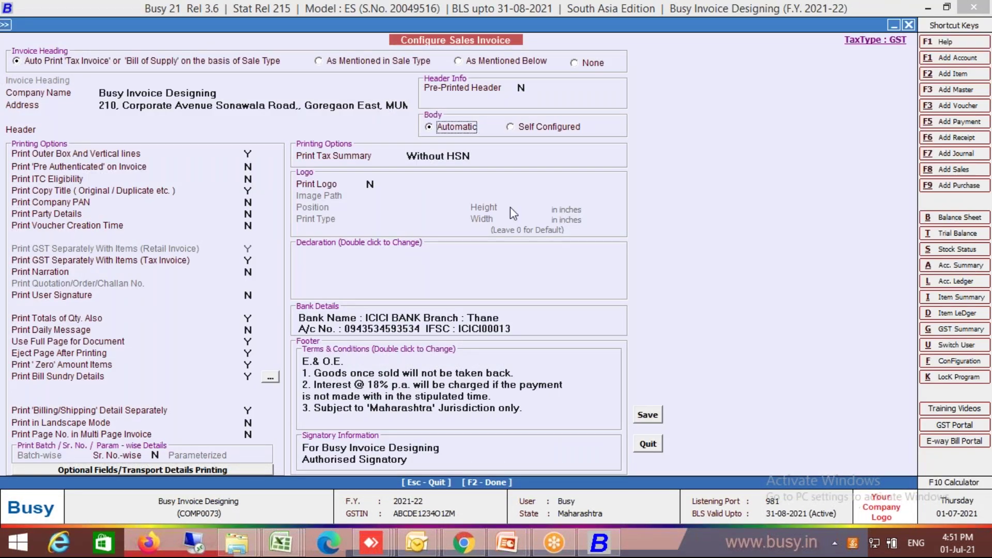
Step: Set the invoice body to Self Configured and reset its body items to the default configuration
left_click(531, 130)
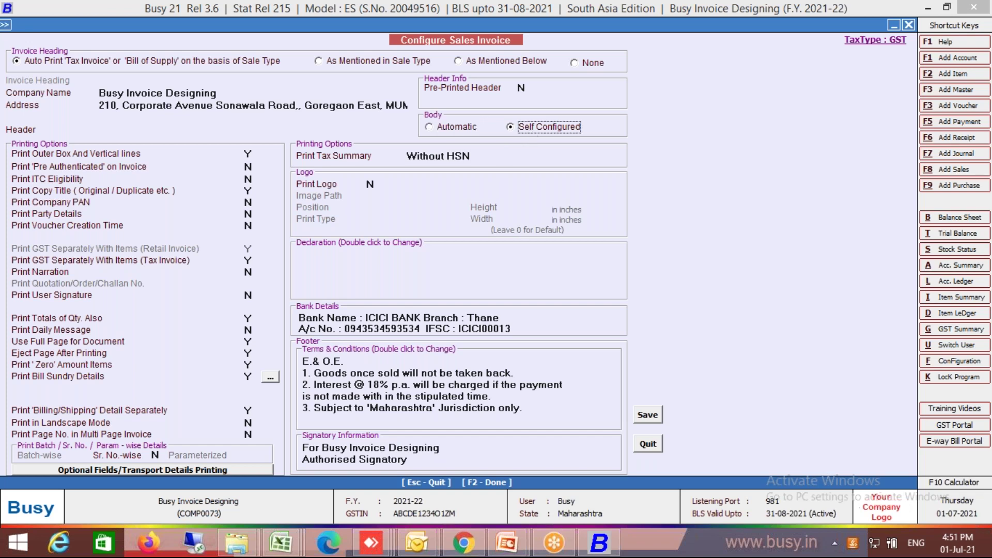
key("Return")
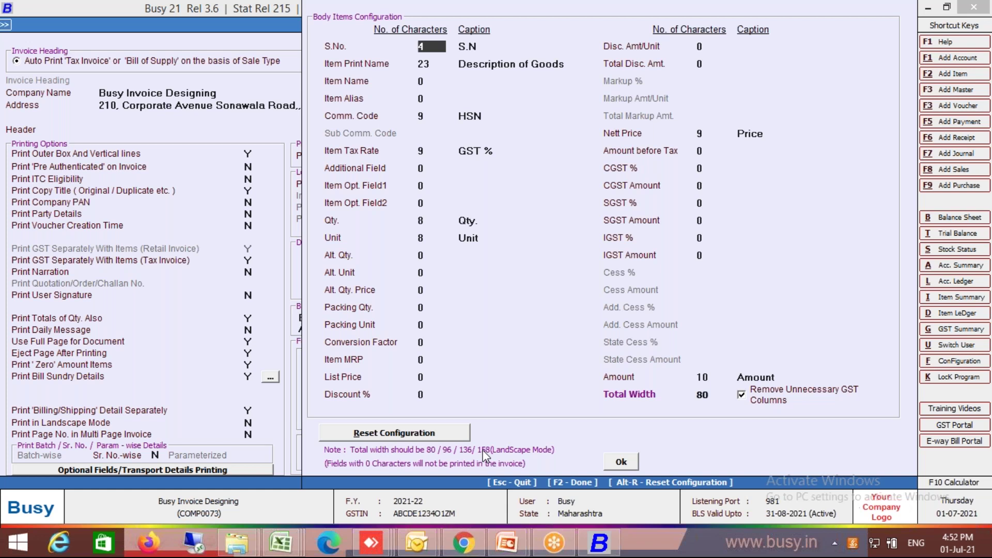
left_click(453, 439)
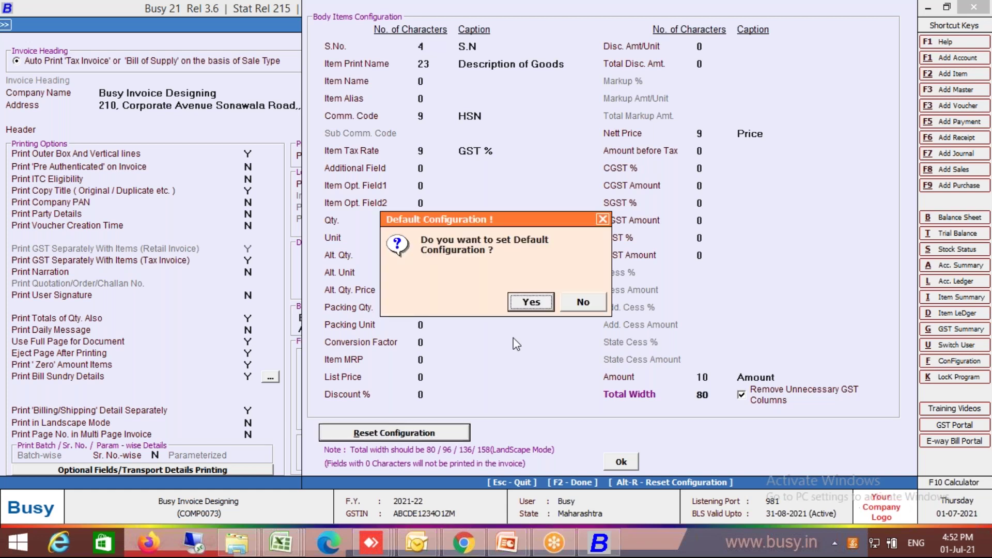
key("Return")
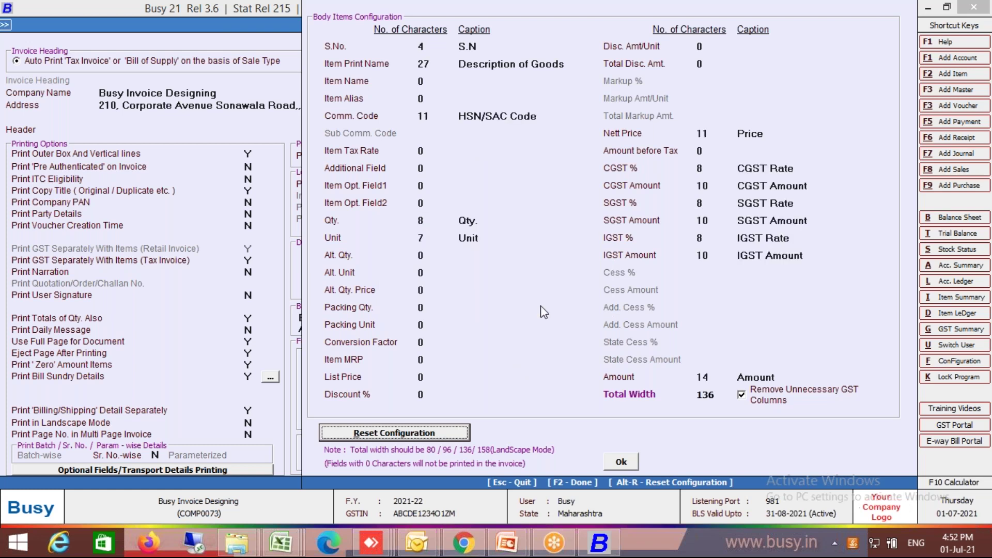
Step: Set the Comm. Code column to 9 characters and shorten its caption to HSN
left_click(427, 48)
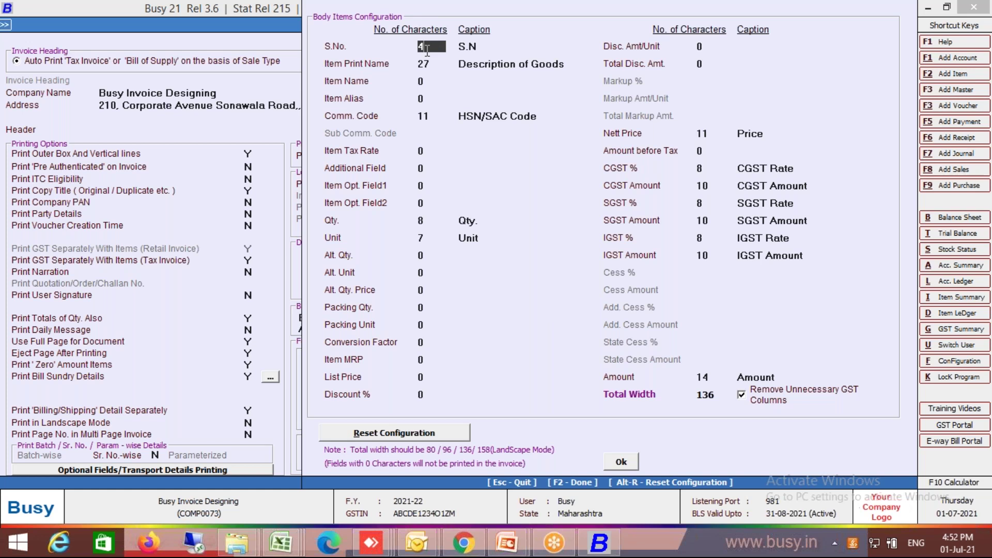
key("Return")
key("Return")
key("Return")
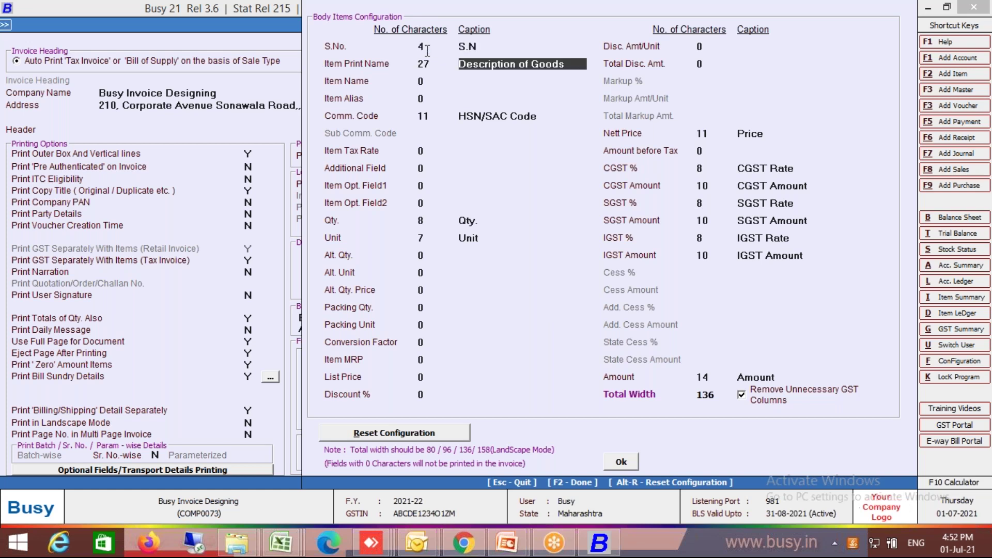
key("Return")
key("Return")
key("Return")
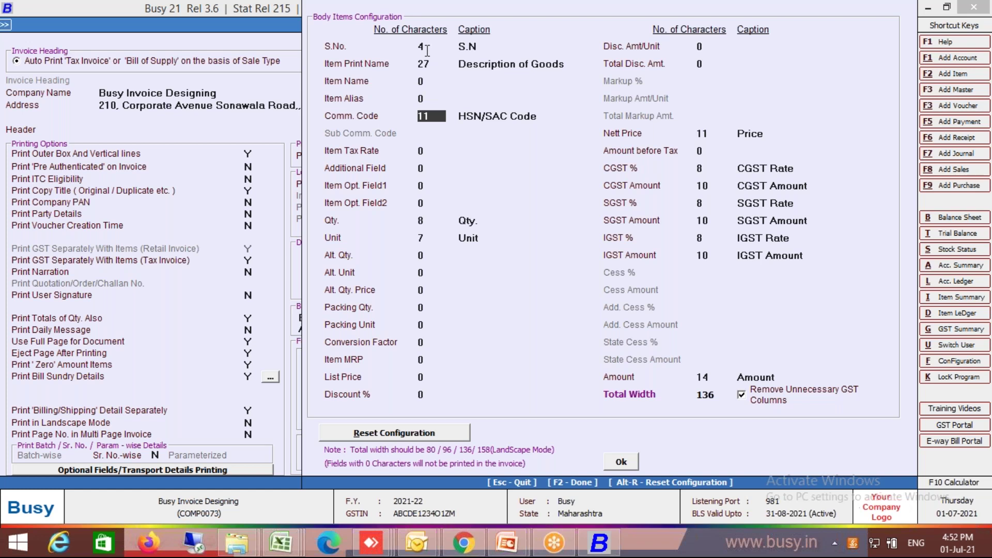
type("9")
key("Return")
key("Right")
key("Right")
key("BackSpace")
key("BackSpace")
key("BackSpace")
key("BackSpace")
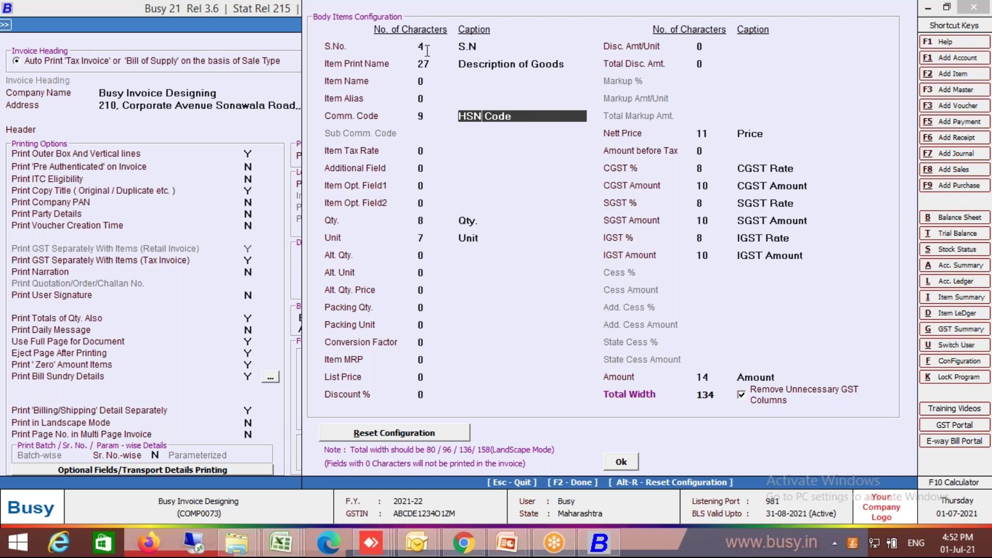
key("Delete")
key("Delete")
key("Delete")
key("Delete")
key("Delete")
key("Return")
Step: Set both the Qty. and Unit columns to 9 characters
key("Return")
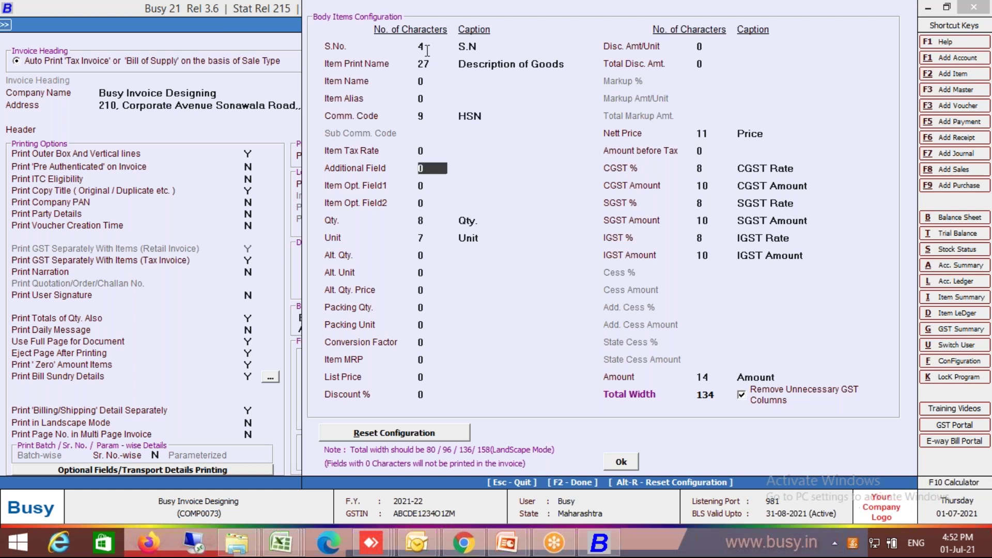
key("Return")
key("Return")
key("Return")
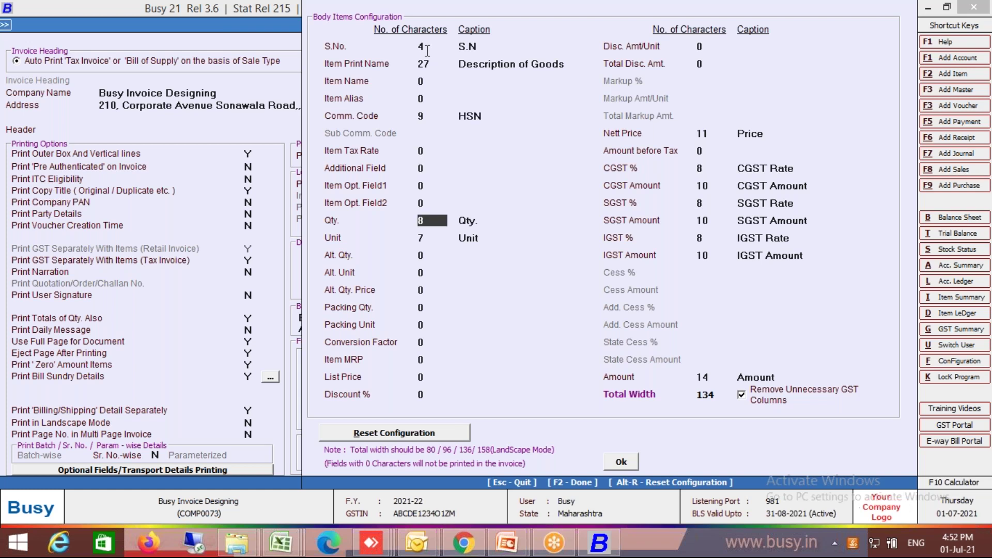
type("9")
key("Return")
key("Return")
type("9")
key("Return")
key("Return")
key("Return")
key("Return")
key("Return")
key("Return")
key("Return")
key("Return")
key("Up")
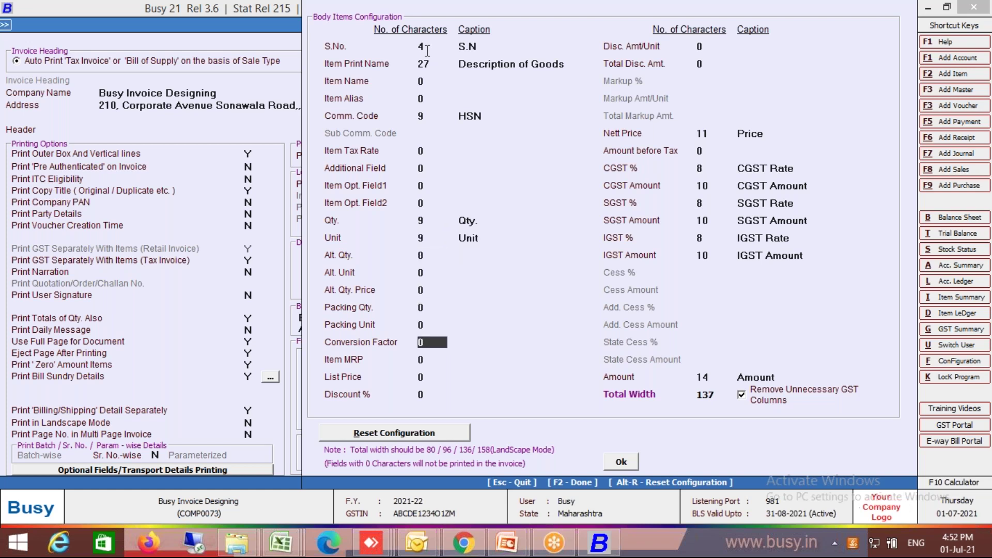
Step: Set the Item Tax Rate column to 9 characters with the caption GST %
left_click(427, 150)
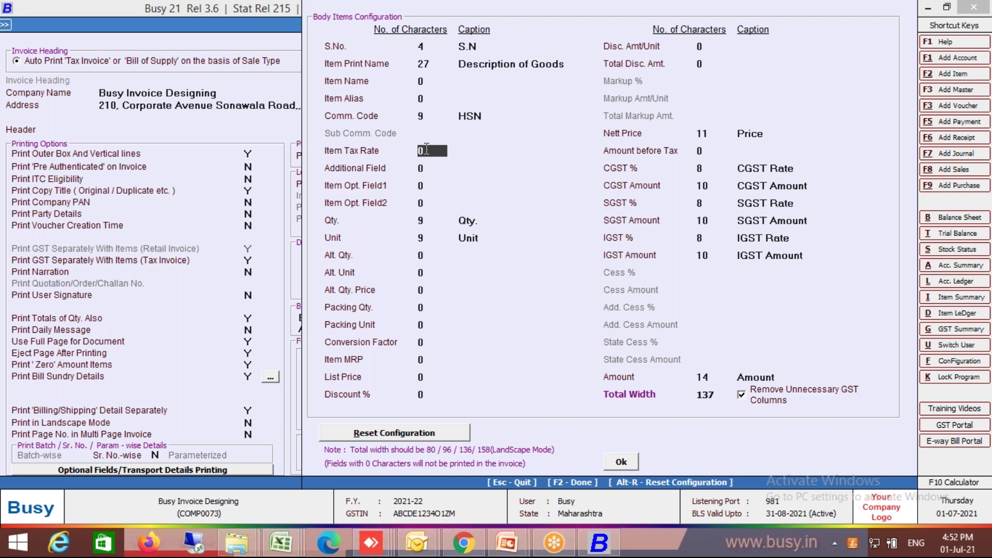
type("9")
key("Return")
key("BackSpace")
key("BackSpace")
key("BackSpace")
type("GST")
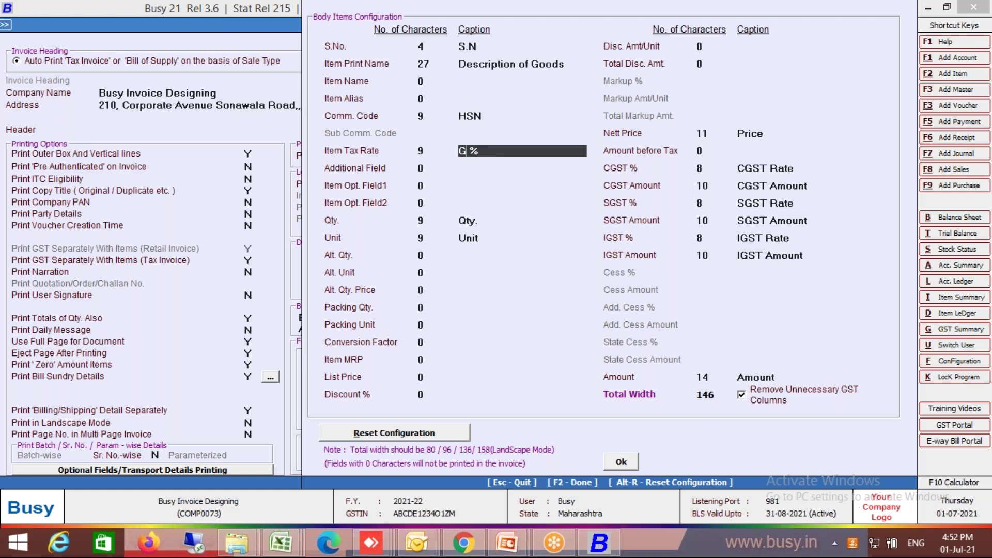
key("Return")
Step: Set the Nett Price column to 9 characters
key("Return")
key("Return")
key("Return")
key("Return")
key("Return")
key("Return")
key("Return")
key("Return")
key("Return")
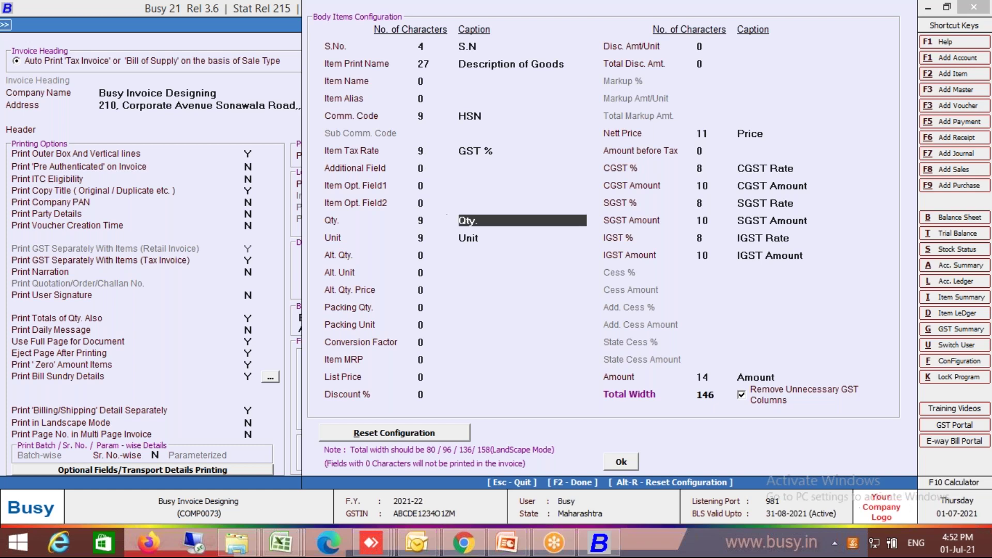
key("Return")
key("Return")
key("Return")
key("Return")
key("Return")
key("Return")
key("Return")
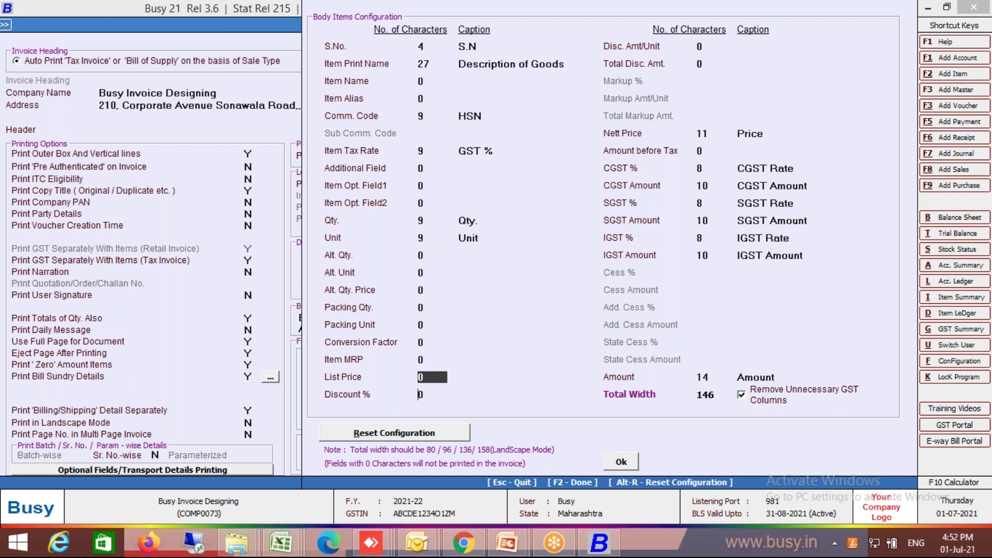
key("Return")
key("Return")
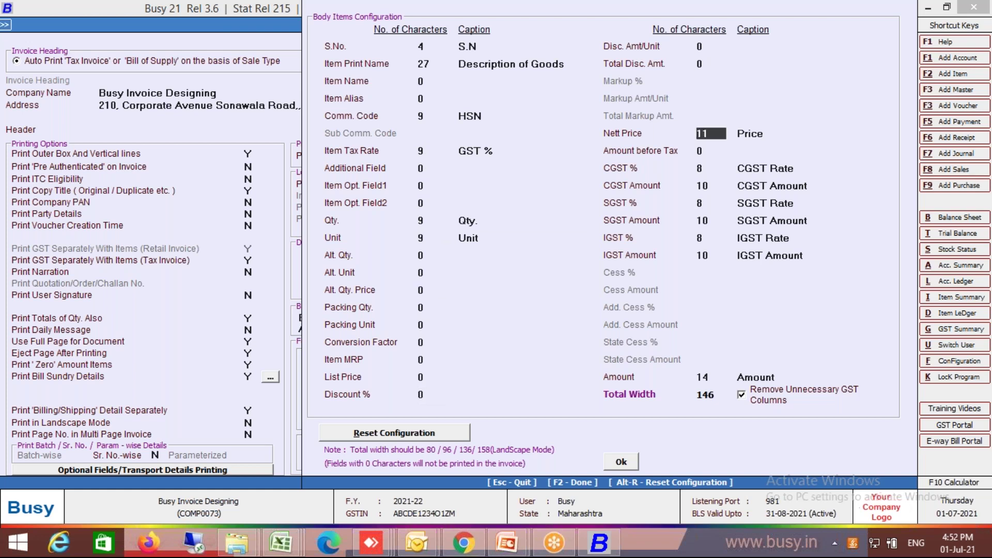
type("9")
key("Return")
Step: Remove the CGST, SGST and IGST rate and amount columns by setting each width to 0 characters
key("Return")
key("Return")
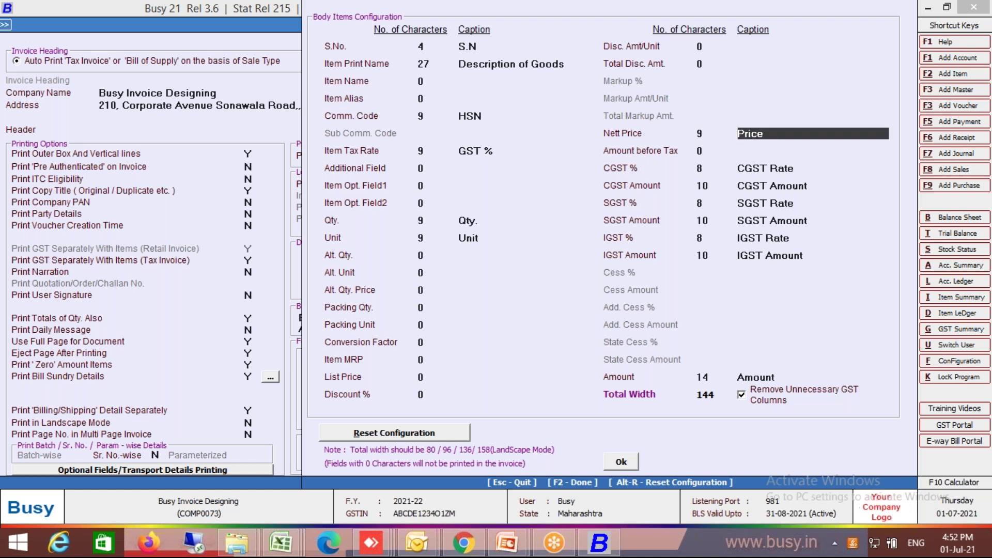
type("0")
key("Return")
key("Return")
key("Up")
type("0")
key("Return")
key("Return")
key("Up")
type("0")
key("Return")
key("Up")
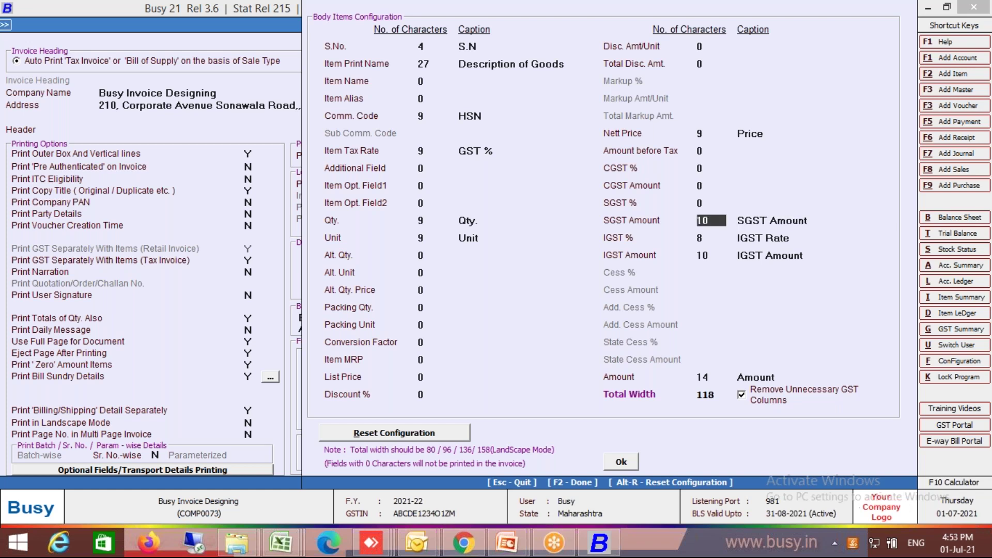
type("0")
key("Return")
type("0")
key("Return")
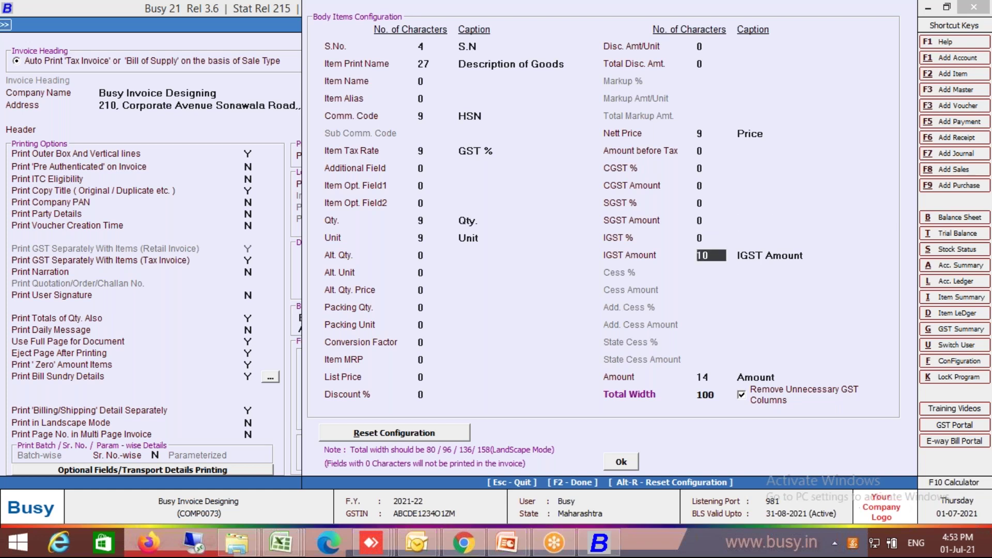
type("0")
key("Return")
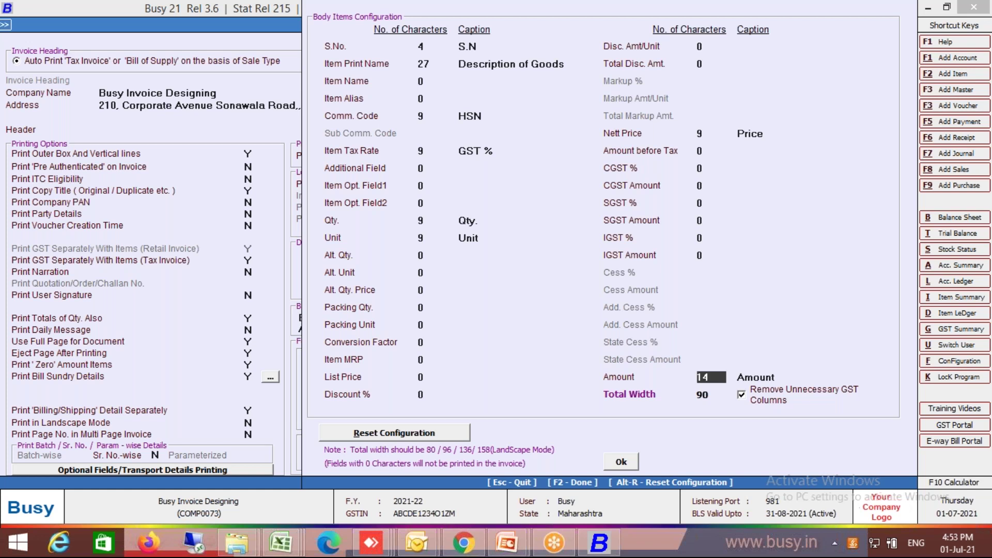
Step: Set the Amount column's width to 10 characters
type("9")
key("BackSpace")
type("10")
Step: Set the Item Print Name column's width to 21 characters, then accept the body columns and save the sales invoice configuration
key("Up")
key("Up")
key("Up")
key("Up")
key("Up")
key("Up")
key("Up")
key("Up")
key("Up")
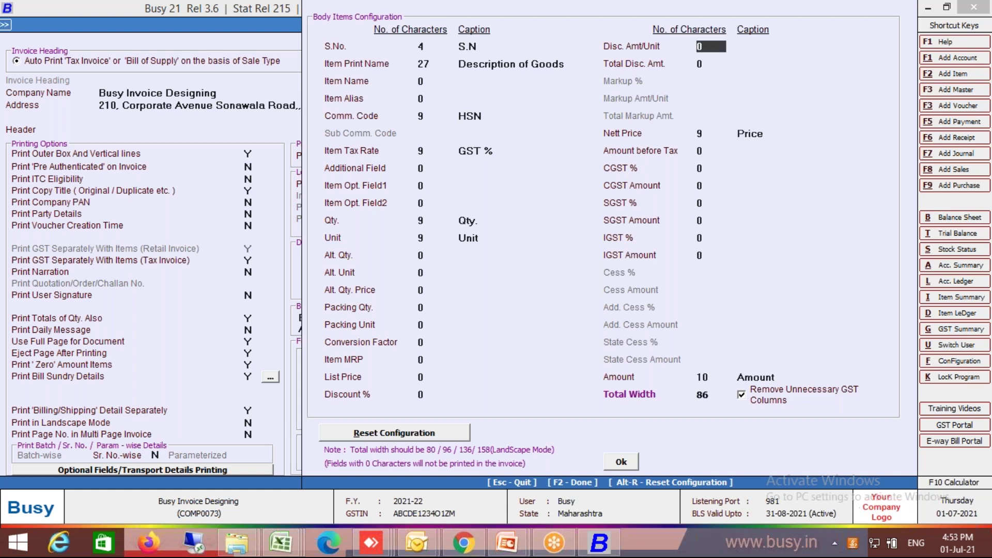
left_click(433, 60)
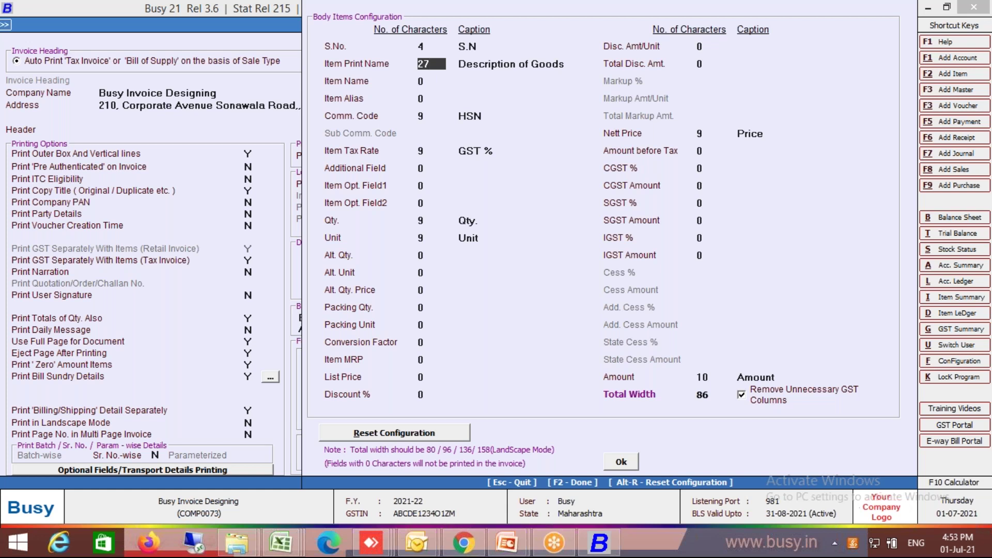
key("BackSpace")
type("1")
key("Return")
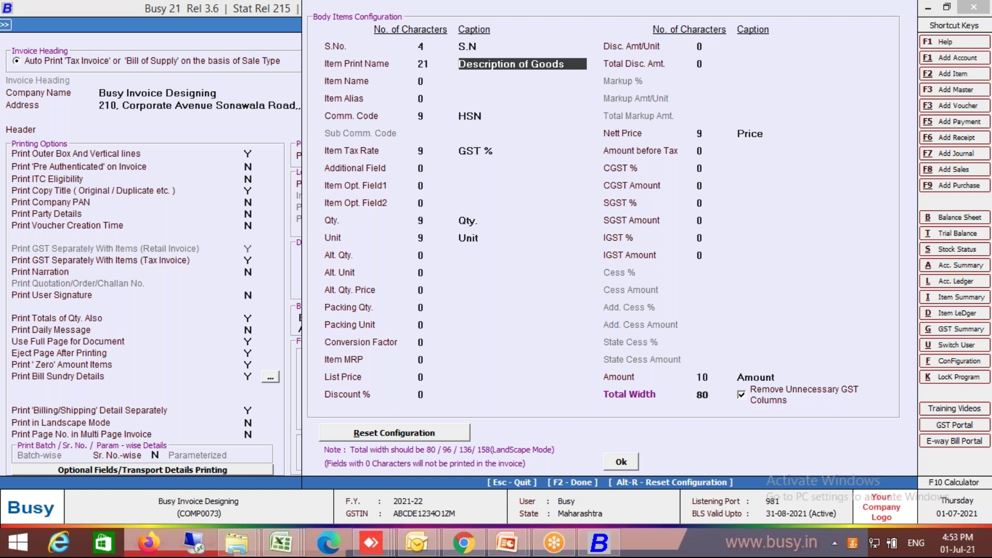
left_click(622, 465)
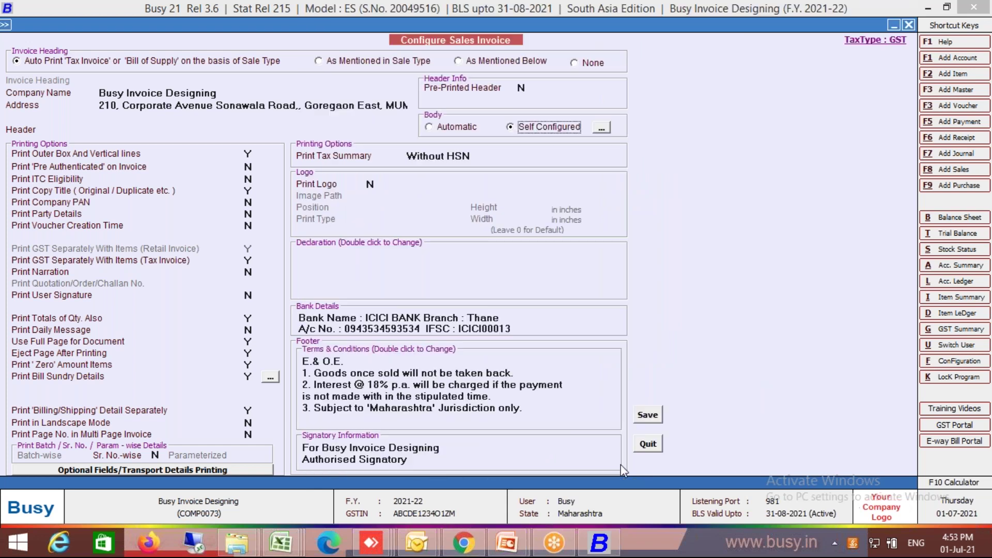
left_click(647, 415)
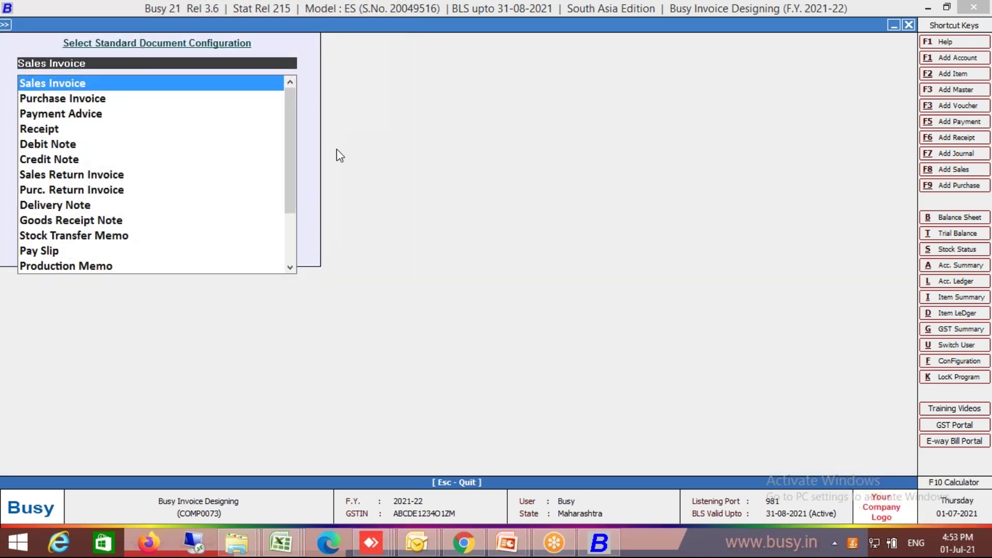
Step: Reopen the Sales Invoice standard configuration and set Print GST Separately With Items (Tax Invoice) to N
key("Return")
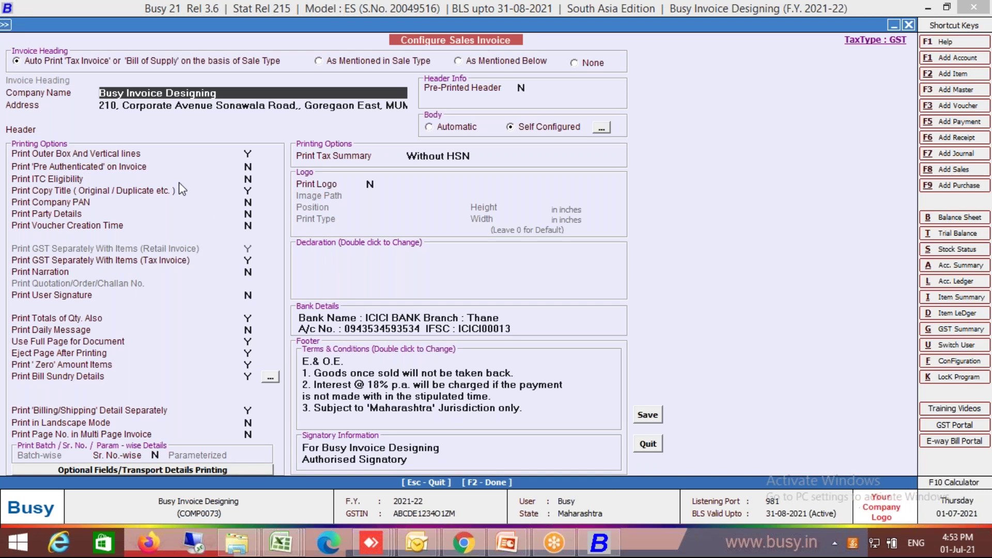
left_click(249, 260)
key("n")
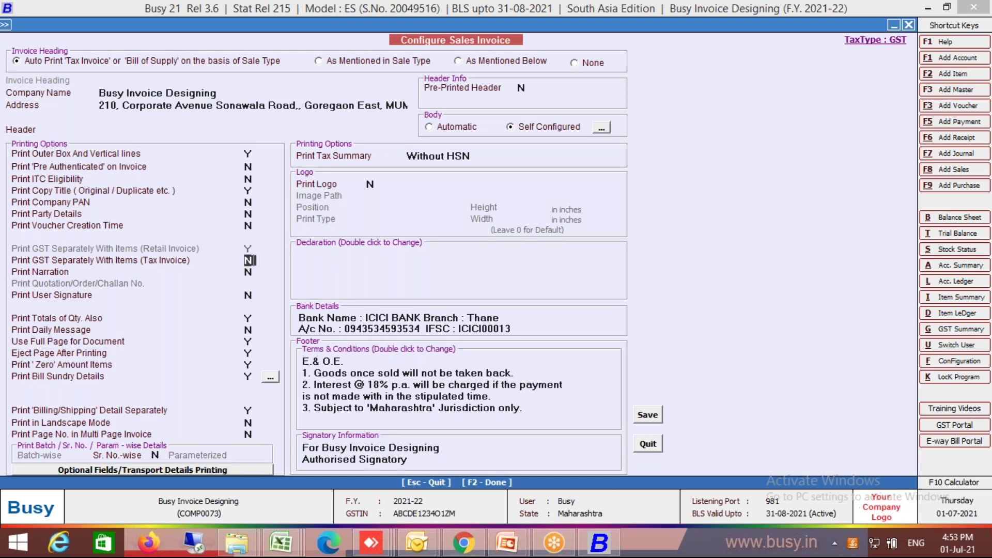
Step: Check the Print Bill Sundry Details options, then save the sales invoice configuration and leave the standard document setup
left_click(120, 345)
key("Return")
left_click(272, 380)
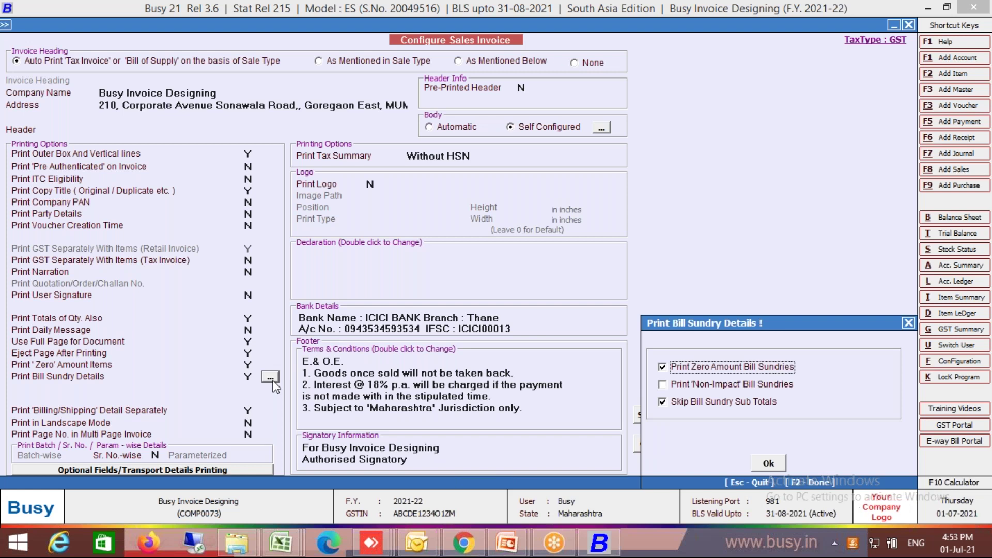
key("Escape")
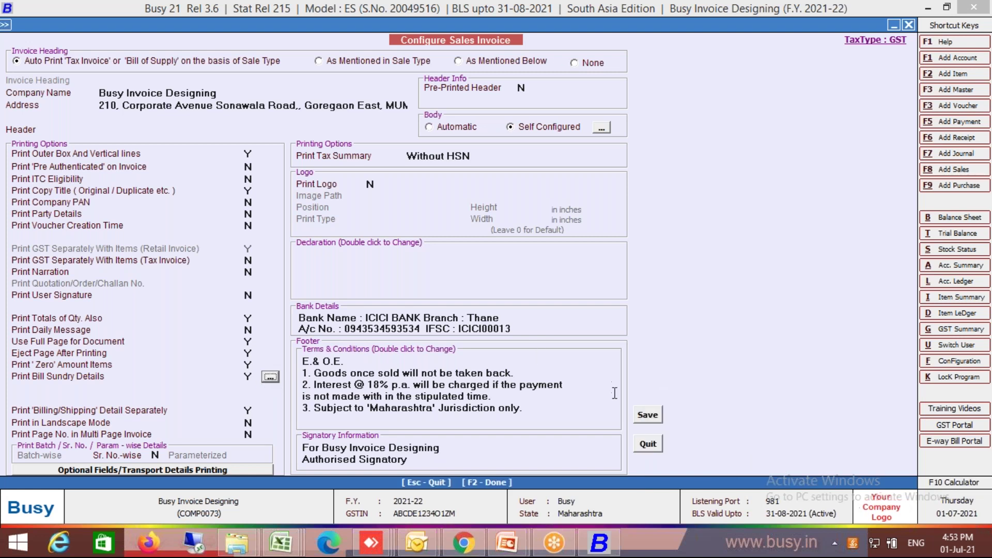
left_click(646, 419)
key("Escape")
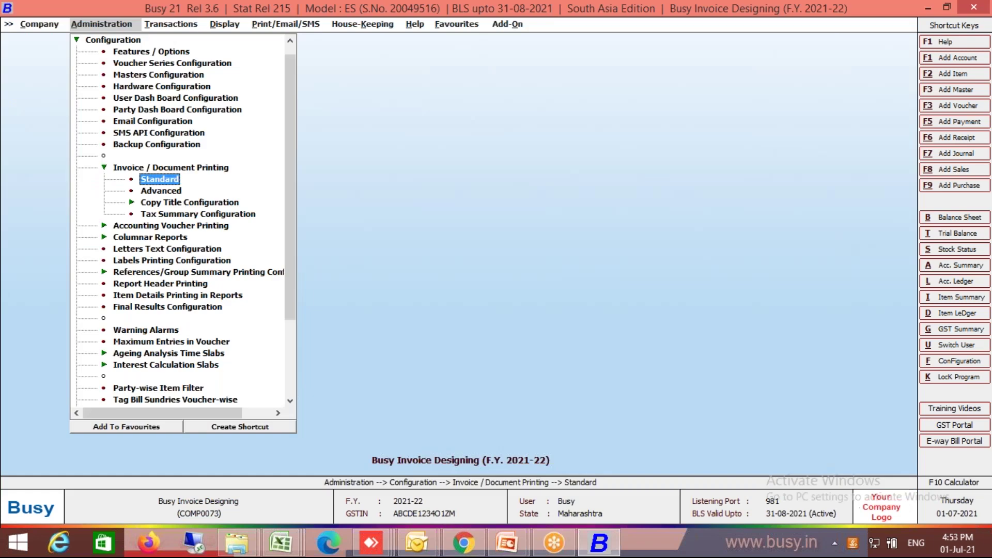
Step: Open the advanced document configuration and add a Sales Invoice format named .New
key("Down")
key("Return")
key("Right")
key("Down")
key("Up")
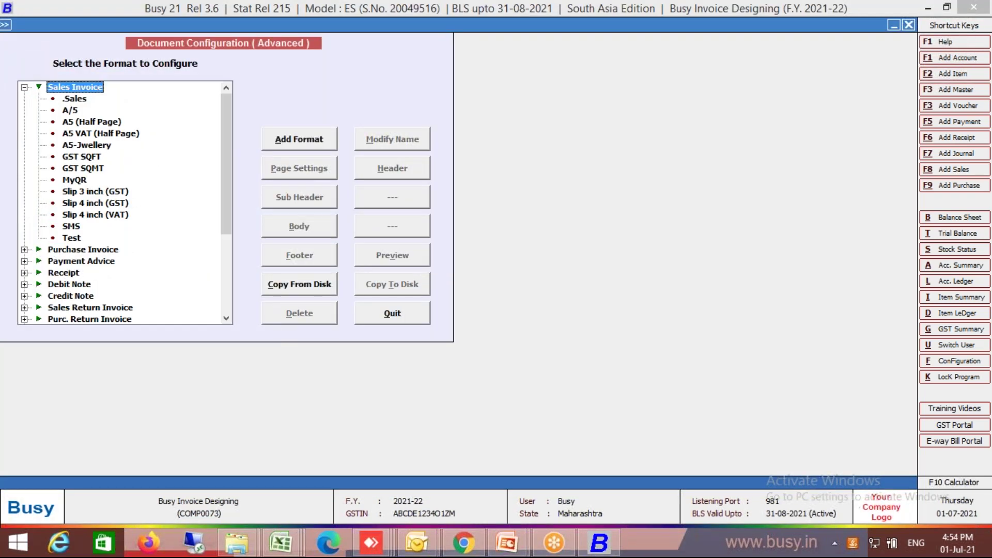
key("alt+a")
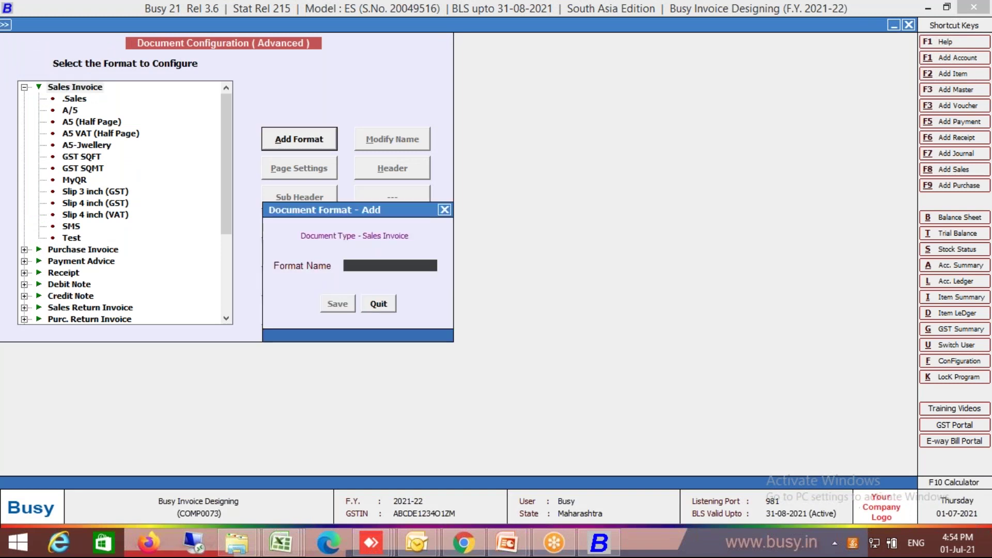
type(".New")
key("Return")
key("Return")
key("Left")
key("Right")
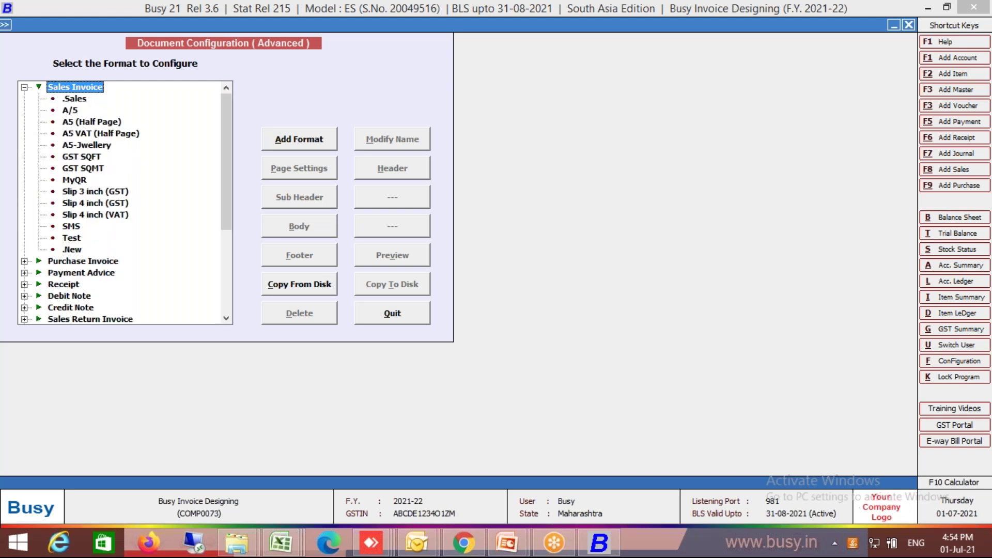
Step: Rename the .New sales invoice format to ..New and reopen the advanced document configuration to refresh the format list
key("Down")
key("Up")
key("Down")
key("Down")
key("Down")
key("Down")
key("Down")
key("Down")
key("Down")
key("Down")
key("Down")
key("Down")
key("Down")
key("Down")
key("Down")
key("Down")
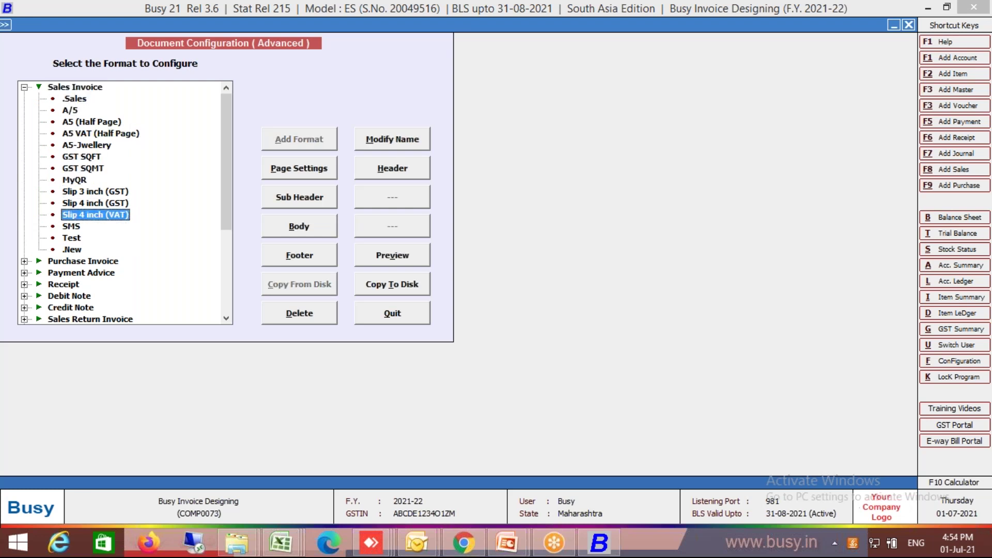
key("alt+m")
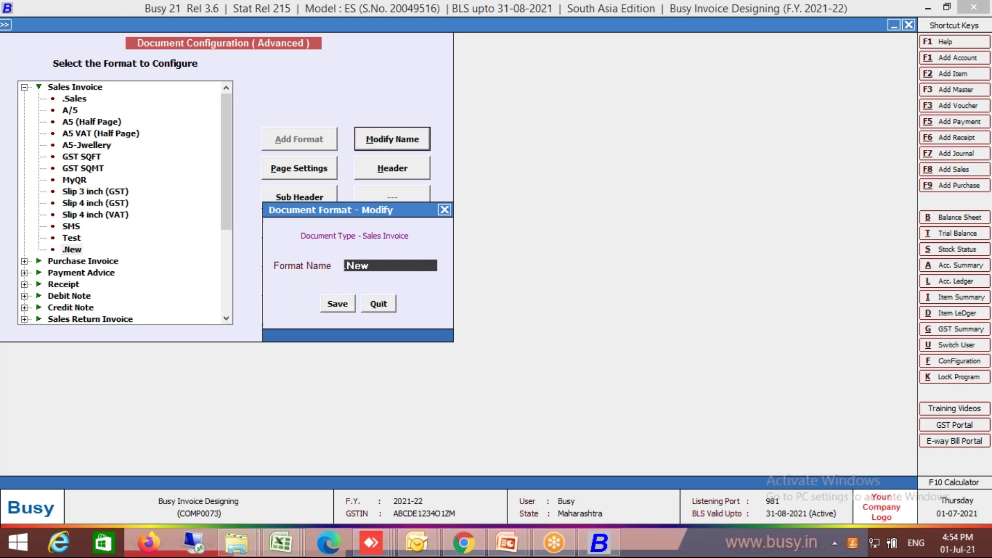
key("Return")
key("Return")
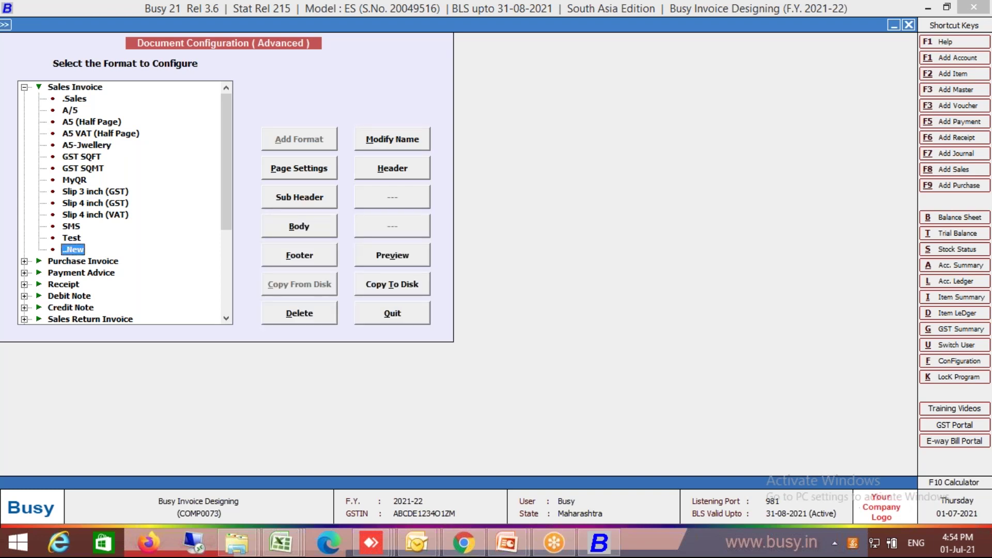
key("Escape")
key("Return")
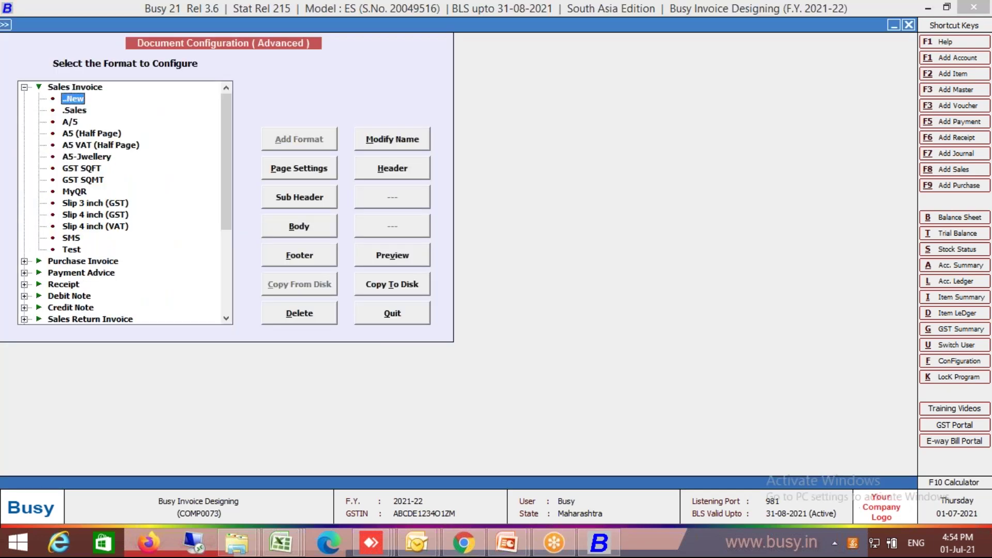
Step: Load the Main series default format into the ..New format's header and preview it
left_click(394, 176)
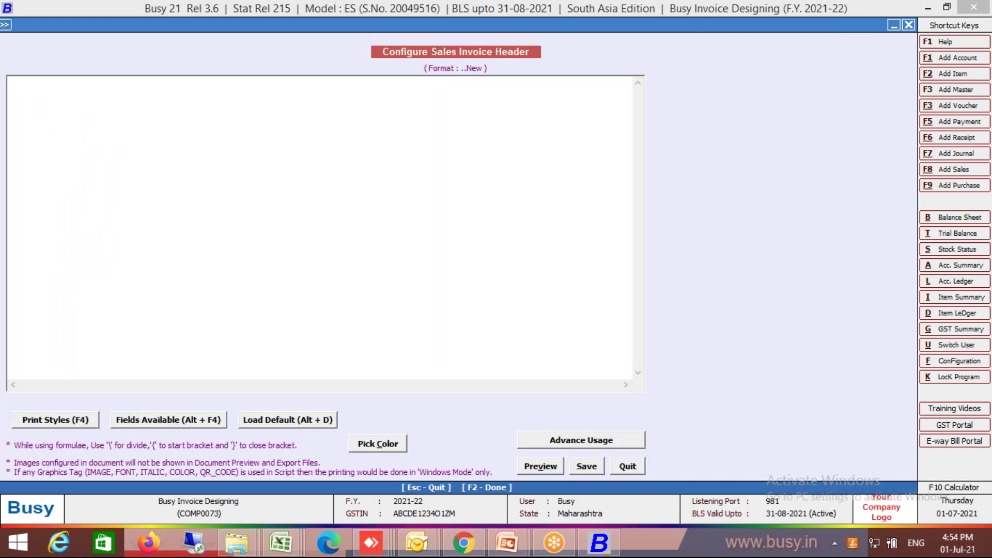
key("alt+d")
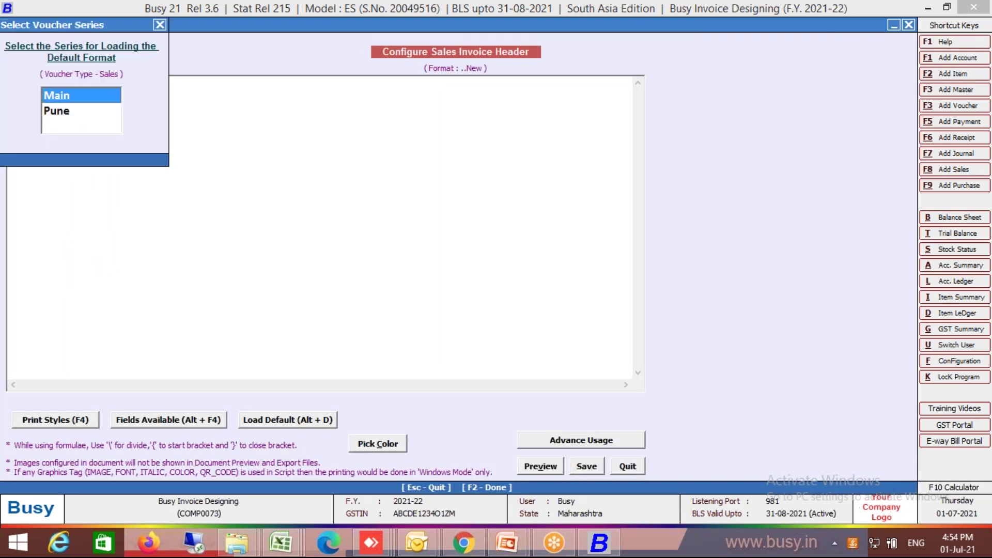
key("Return")
key("Return")
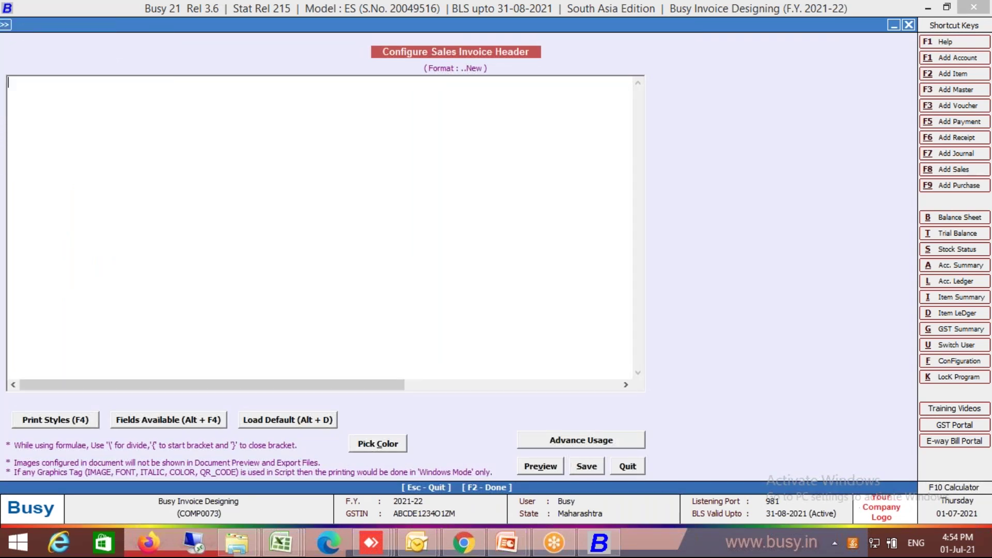
left_click(540, 466)
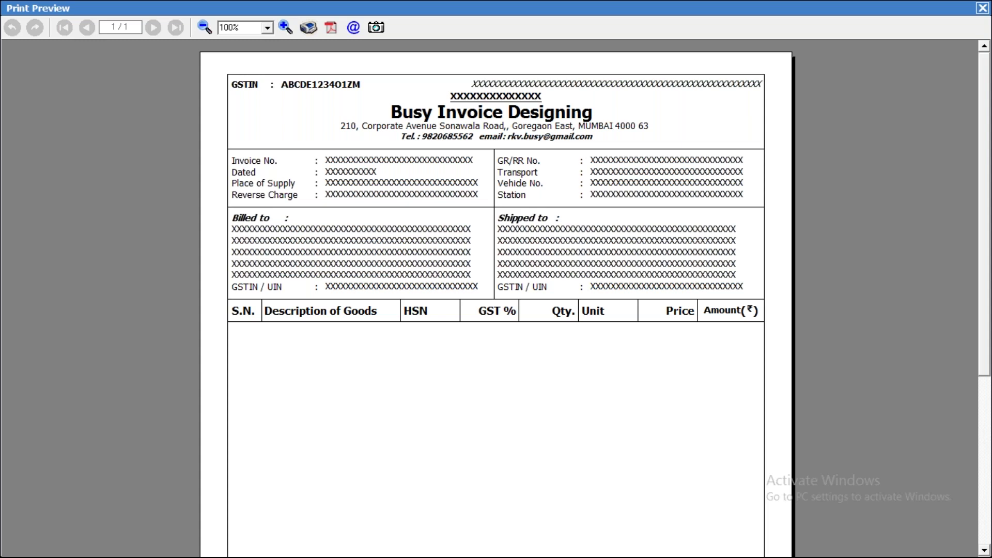
key("Escape")
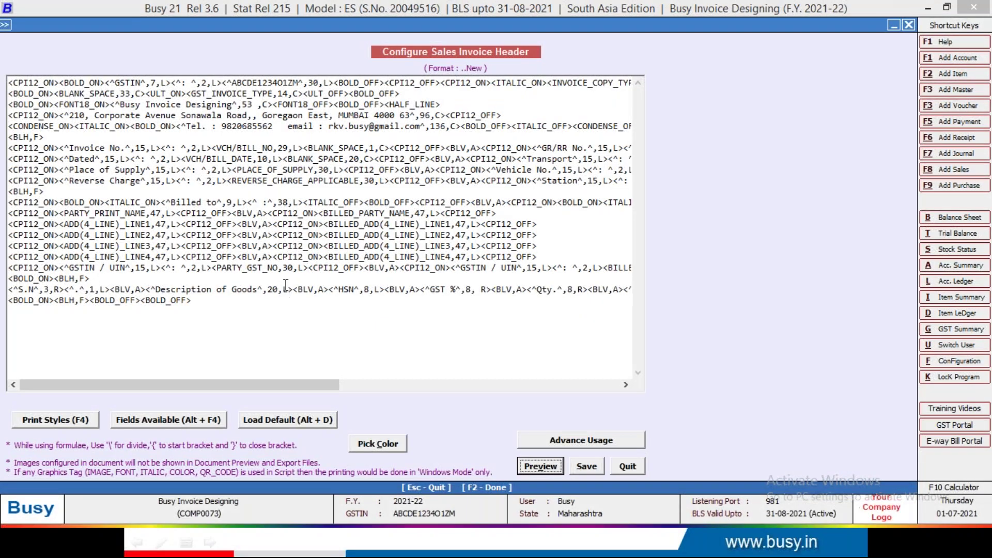
Step: Copy the entire sales invoice header script, from its first line through its last
left_click(229, 82)
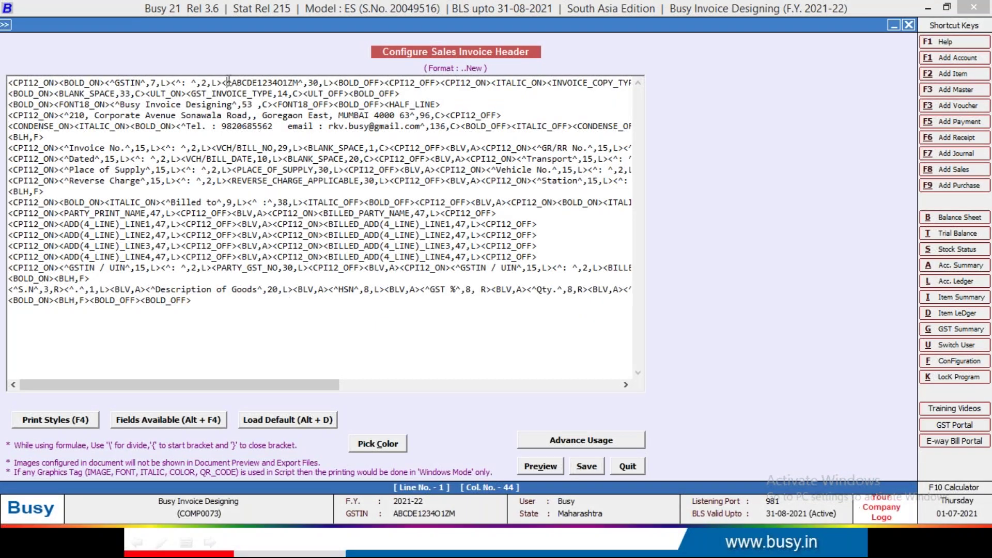
key("Home")
key("shift+Down")
key("shift+Down")
key("shift+Down")
key("shift+Down")
key("shift+Down")
key("shift+Down")
key("shift+Down")
key("shift+Down")
key("shift+Down")
key("shift+Down")
key("shift+Down")
key("shift+Down")
key("shift+Down")
key("shift+Down")
key("shift+Down")
key("shift+Down")
key("shift+Down")
key("shift+Down")
key("shift+Down")
key("shift+Down")
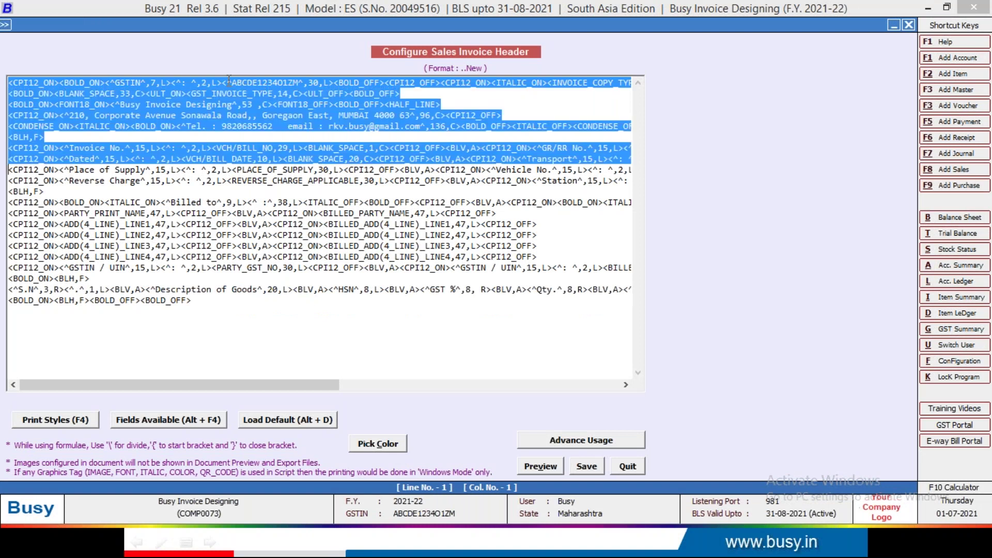
key("shift+Down")
key("ctrl+c")
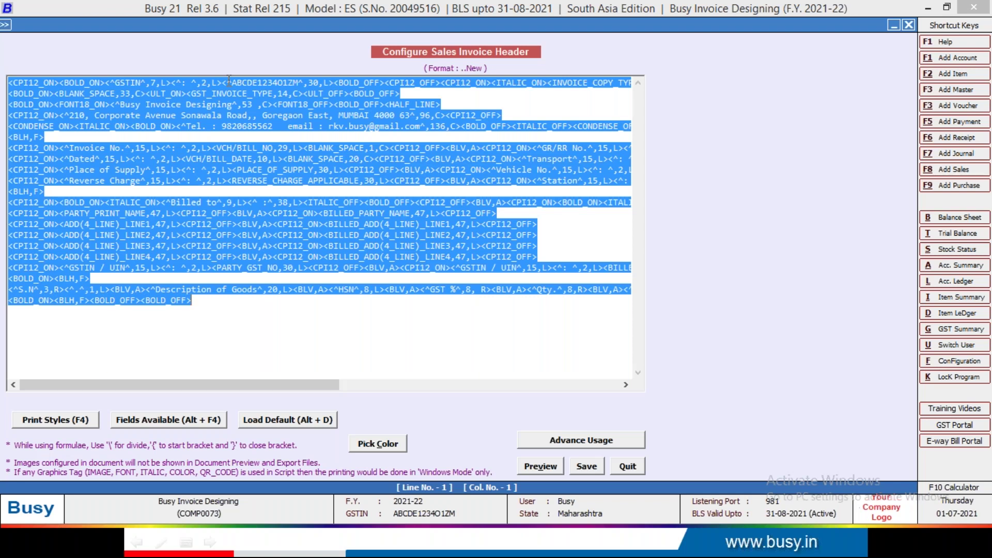
Step: Switch to a new Notepad document, paste the copied header script and maximize the window
key("super+r")
type("notepad")
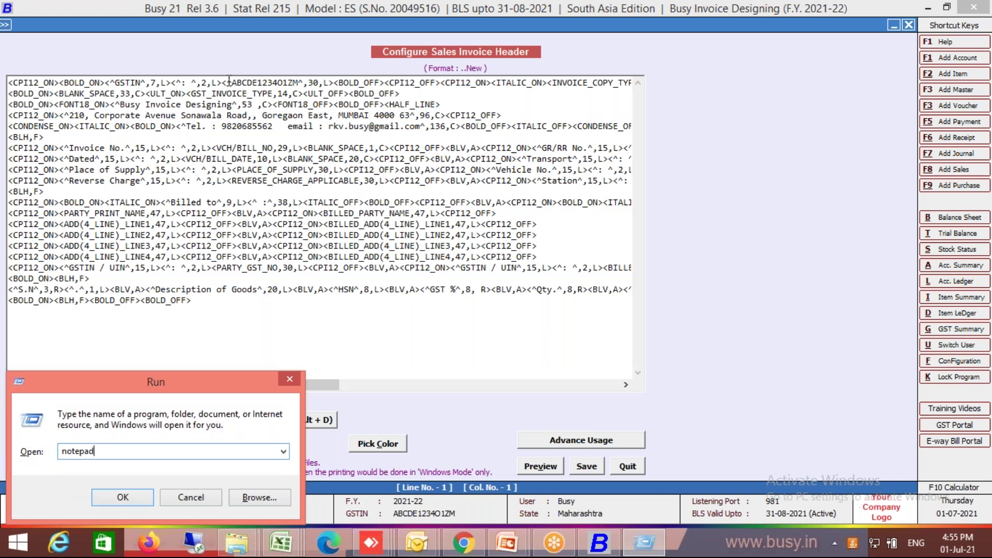
key("Return")
key("ctrl+v")
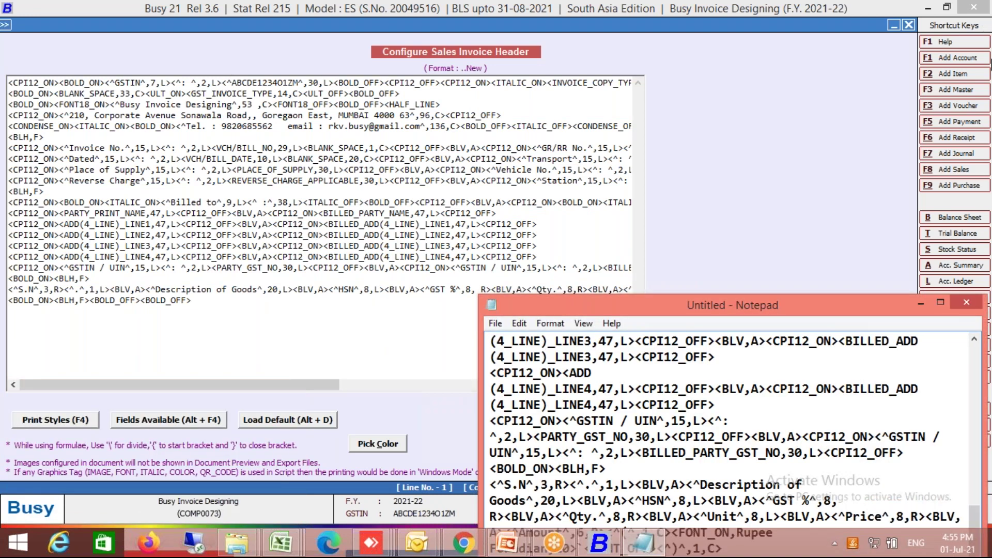
left_click(940, 303)
Step: Remove every <CPI12_OFF> tag from the script by replacing all occurrences with nothing
left_click(35, 24)
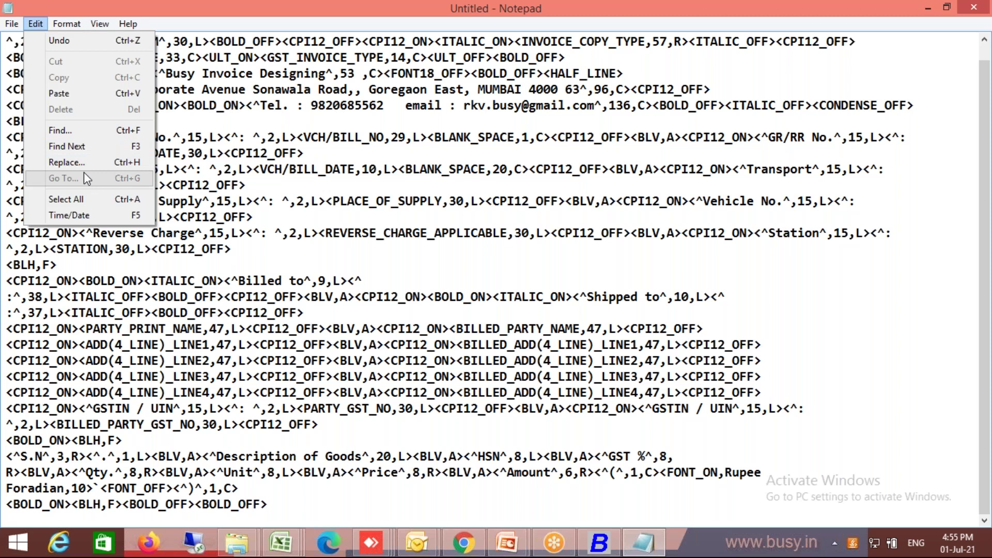
left_click(96, 162)
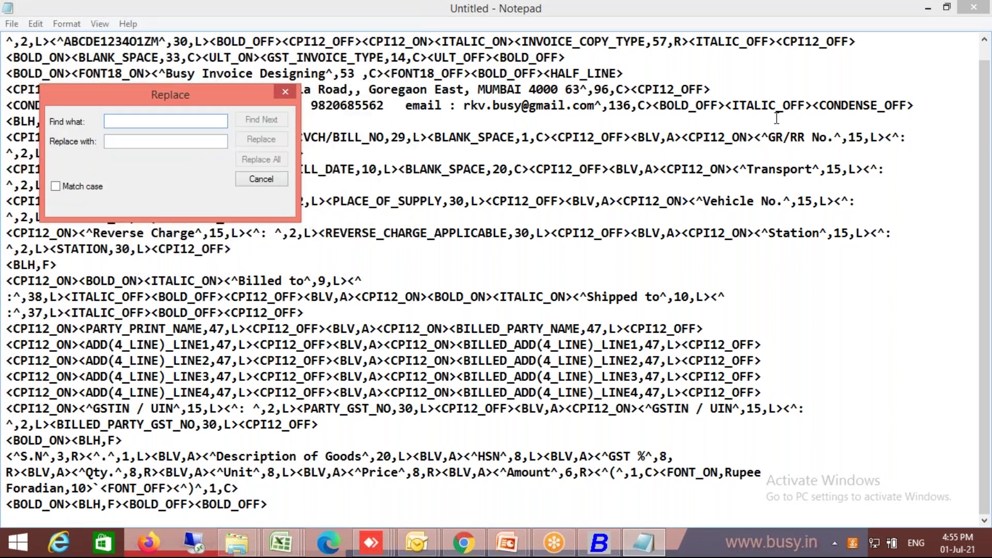
left_click(683, 345)
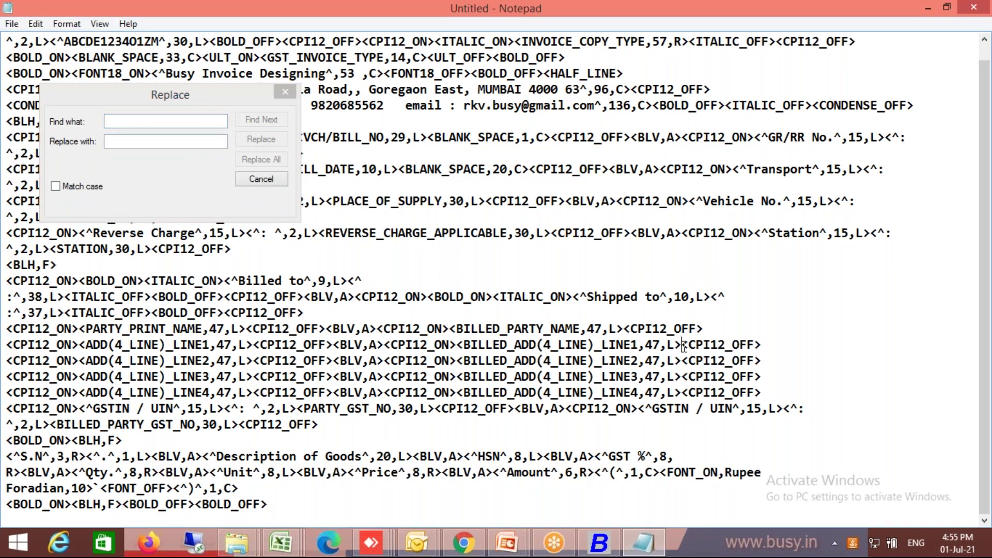
key("shift+End")
key("ctrl+c")
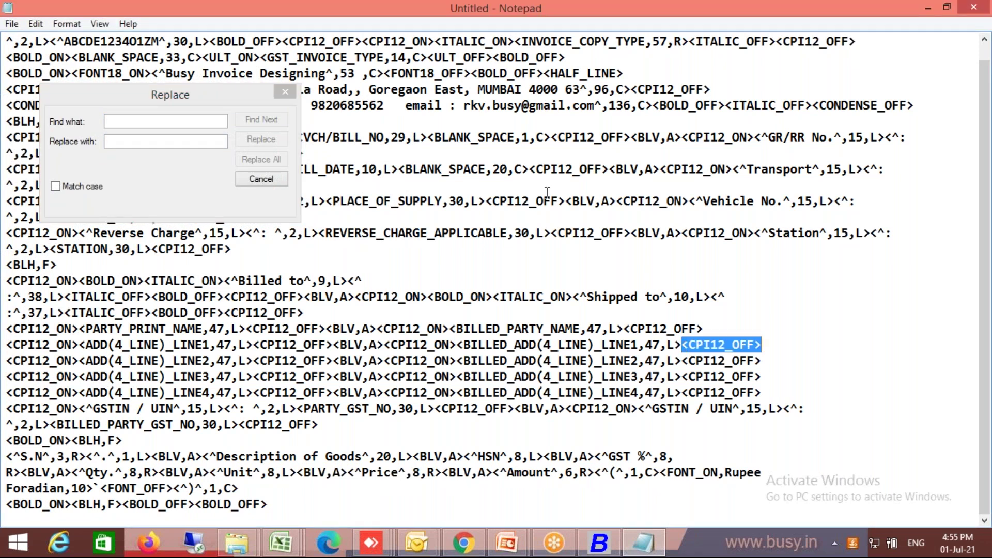
left_click(215, 121)
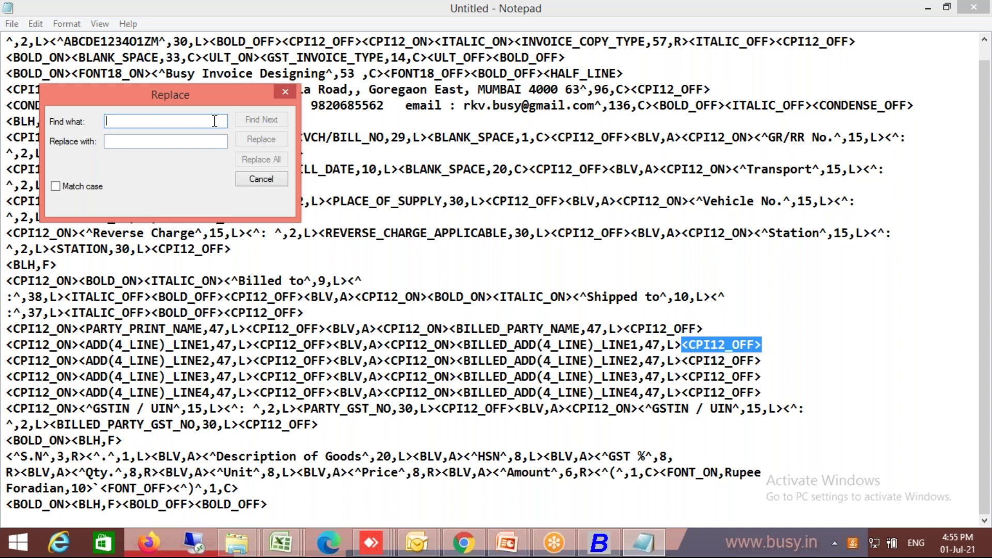
key("ctrl+v")
left_click(258, 161)
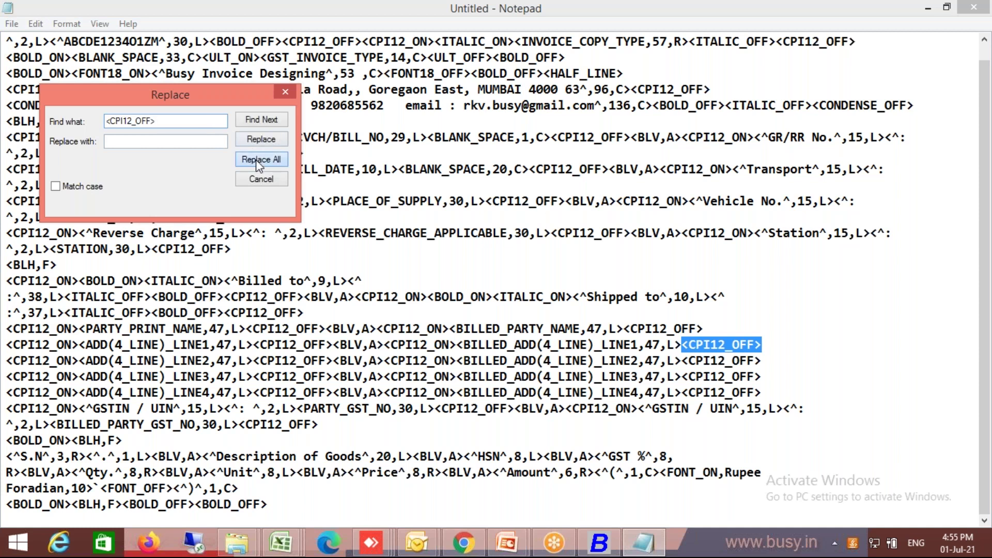
Step: Remove every <CPI12_ON> tag from the script by replacing all occurrences with nothing
left_click(156, 120)
key("Left")
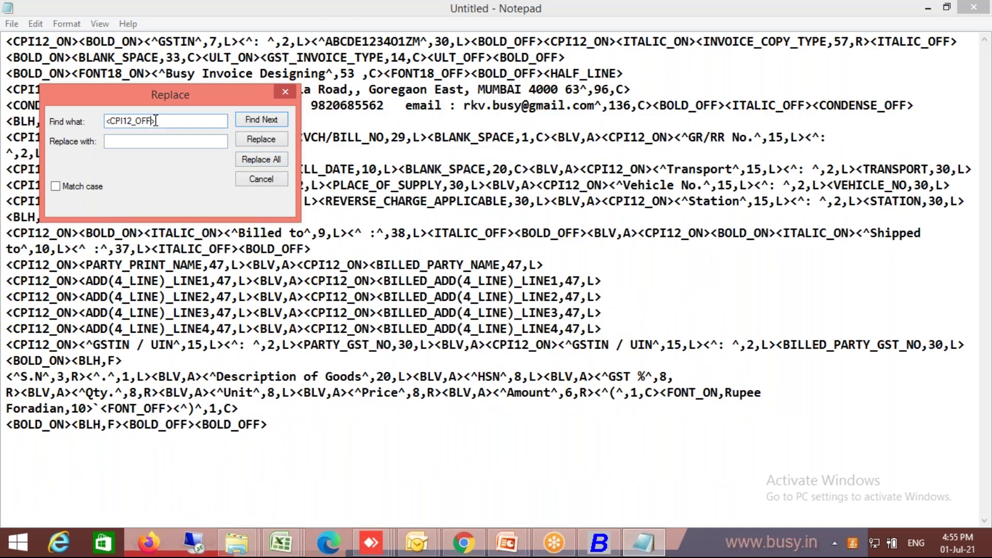
key("BackSpace")
key("BackSpace")
type("N")
left_click(262, 164)
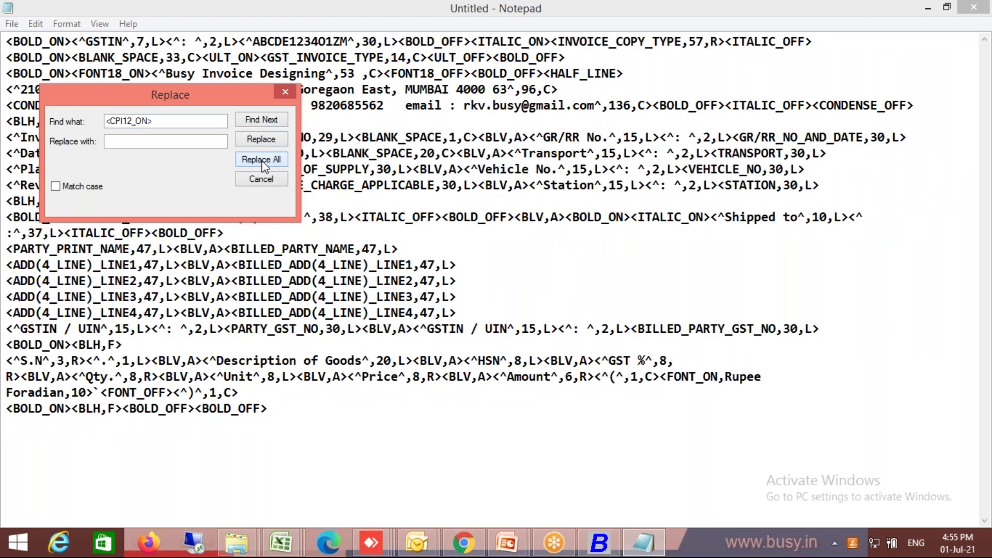
Step: Copy the entire cleaned script and switch to Busy to paste it over the existing sales invoice header script
key("Escape")
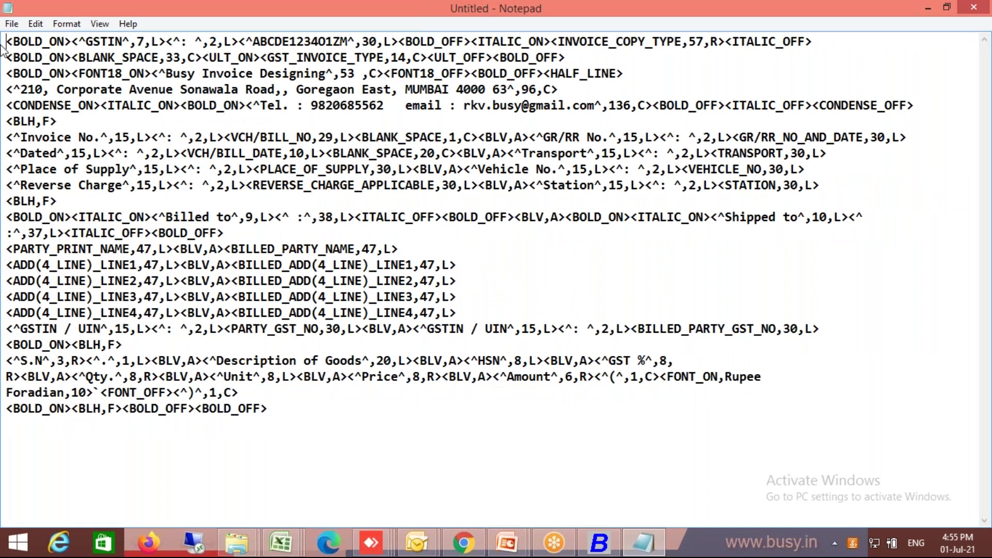
key("shift+Down")
key("shift+Down")
key("shift+Down")
key("shift+Down")
key("shift+Down")
key("shift+Down")
key("shift+Down")
key("shift+Down")
key("shift+Down")
key("shift+Down")
key("shift+Down")
key("shift+Down")
key("shift+Down")
key("shift+Down")
key("shift+Down")
key("shift+Down")
key("shift+Down")
key("shift+Down")
key("shift+Down")
key("shift+Down")
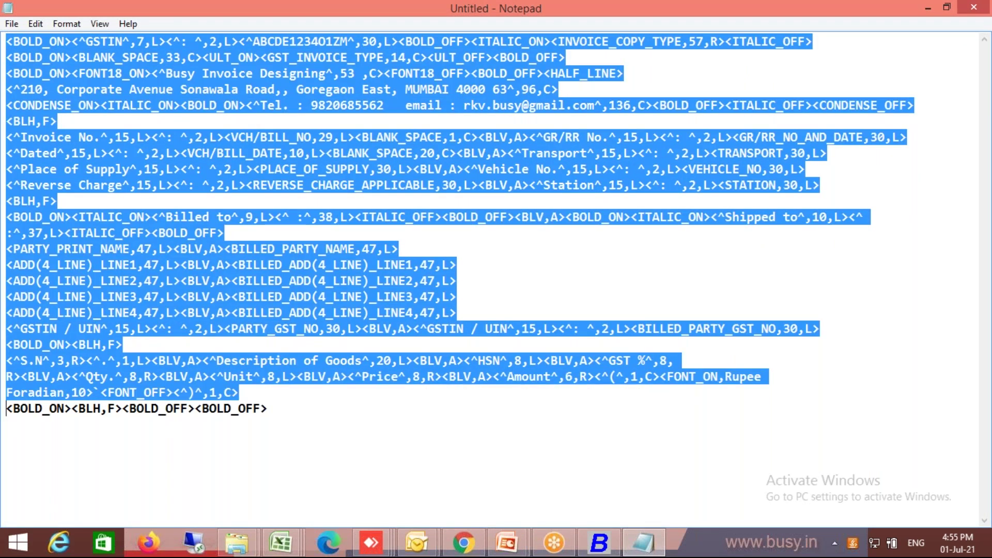
key("shift+End")
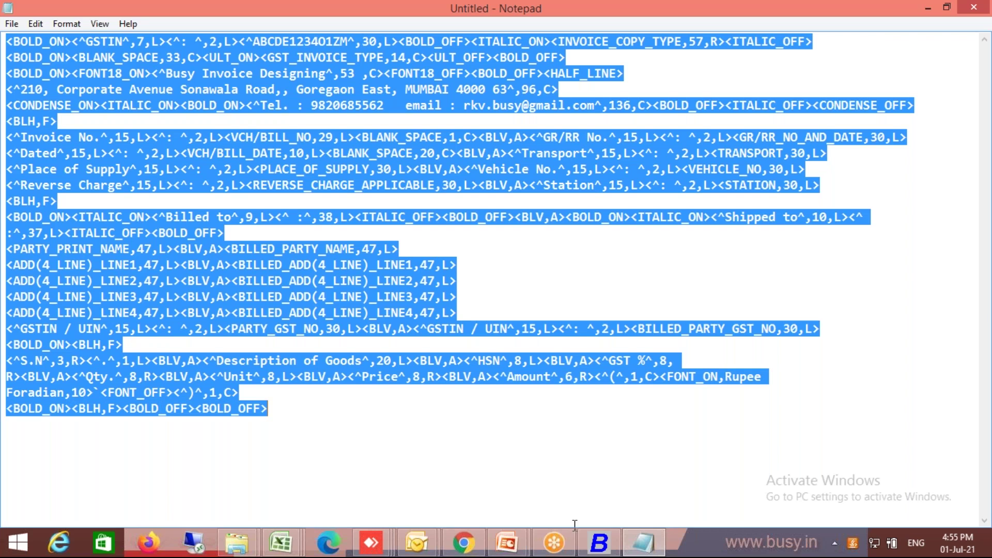
left_click(605, 545)
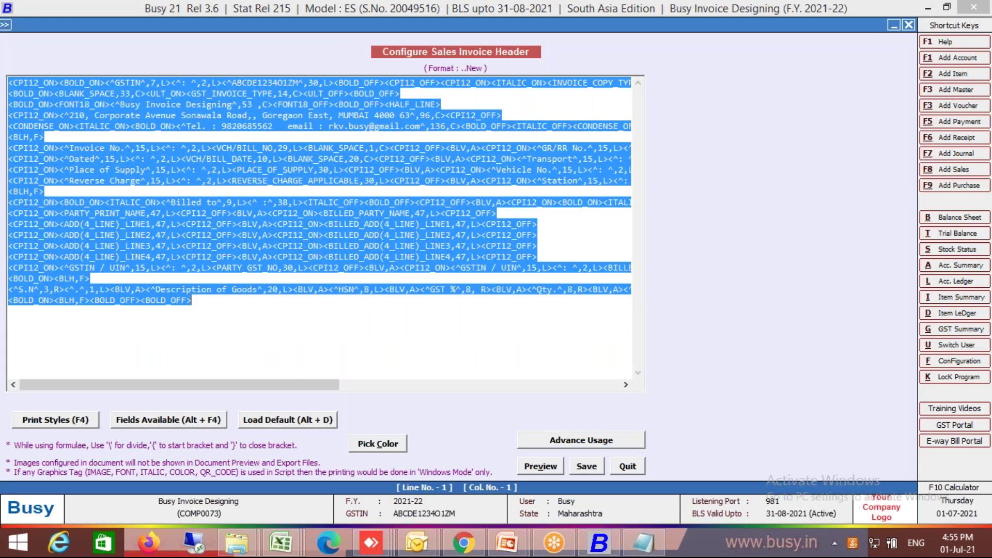
key("ctrl+v")
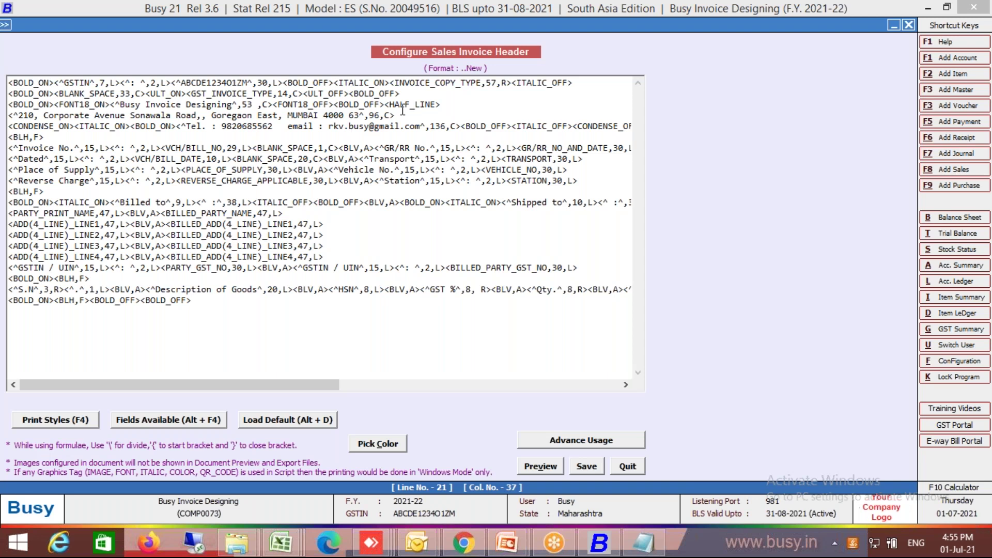
Step: Set the width of the company address line in the header script to 85
key("Home")
key("Right")
key("Right")
key("Right")
key("Right")
key("Right")
key("Right")
key("Right")
key("Right")
key("Right")
key("Right")
key("Right")
key("Right")
key("Right")
key("Right")
key("Right")
key("Right")
key("Right")
key("Right")
key("Right")
key("Right")
key("Right")
key("Right")
key("Right")
key("Right")
key("Right")
key("Right")
key("Right")
key("Right")
key("Right")
key("Right")
key("Right")
key("Right")
key("Right")
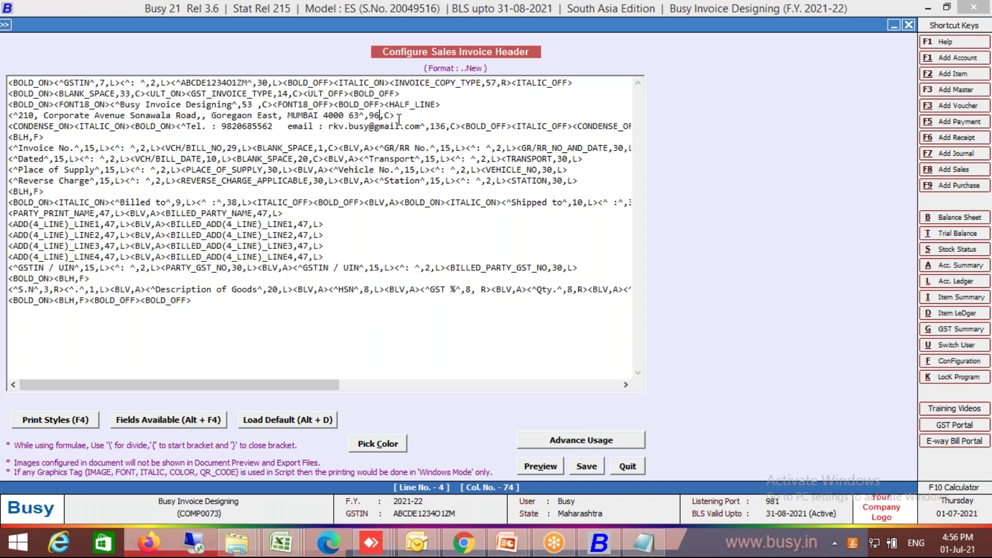
key("Delete")
key("BackSpace")
type("85")
Step: Set the width of the telephone and e-mail line in the header script to 85
left_click(444, 127)
key("BackSpace")
key("BackSpace")
key("BackSpace")
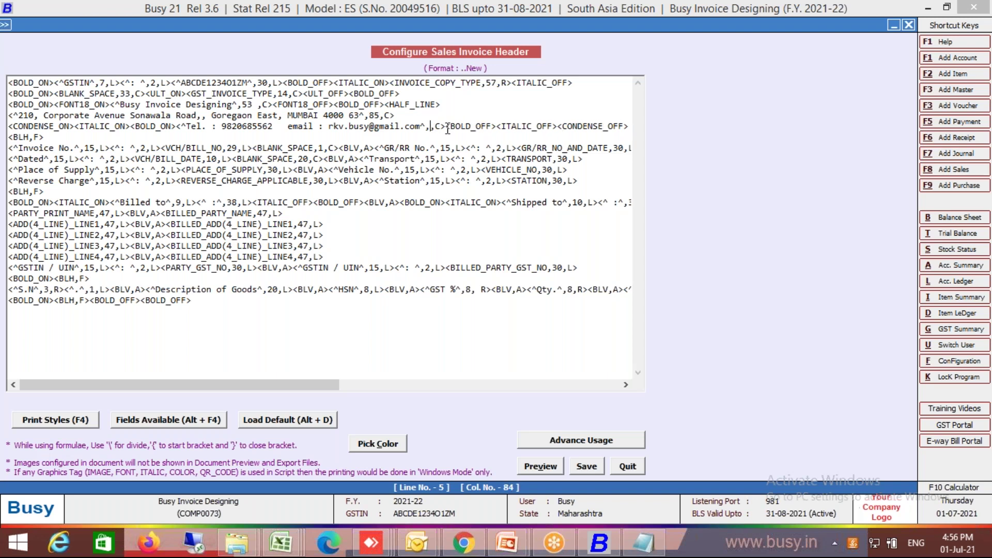
type("85")
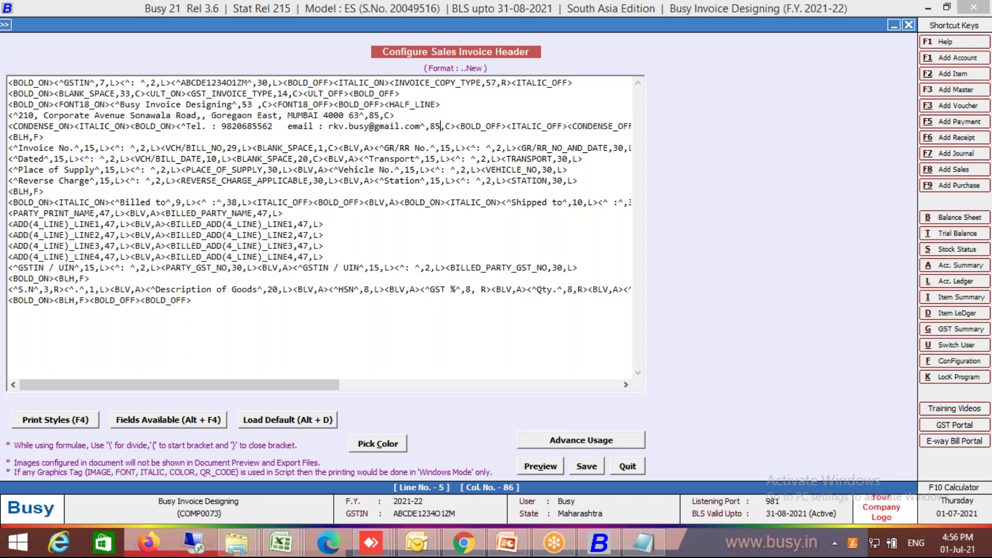
Step: Remove the <CONDENSE_OFF> and <CONDENSE_ON> tags from the telephone and e-mail line, and preview the invoice header
key("End")
key("BackSpace")
key("BackSpace")
key("BackSpace")
key("BackSpace")
key("BackSpace")
key("BackSpace")
key("BackSpace")
key("BackSpace")
key("BackSpace")
key("BackSpace")
key("BackSpace")
key("BackSpace")
key("BackSpace")
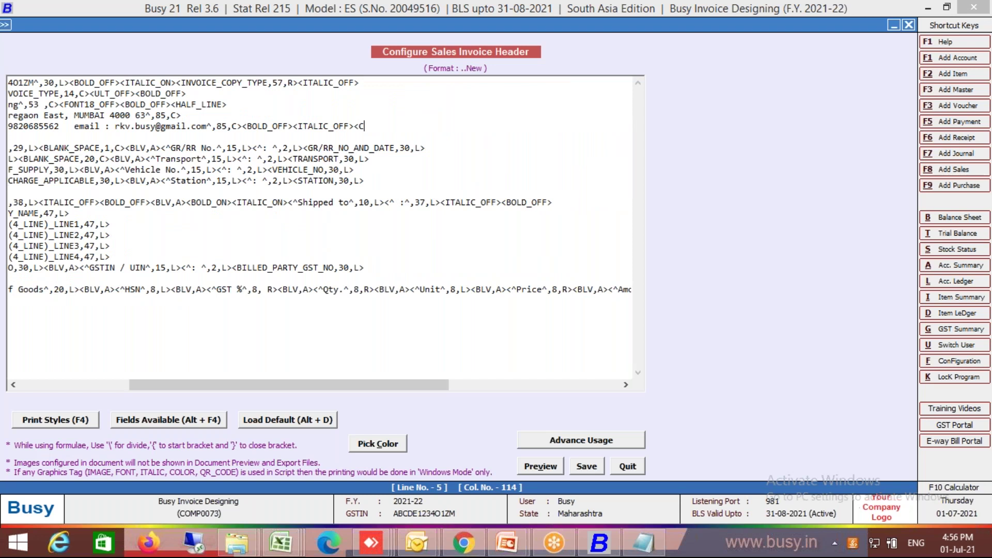
key("BackSpace")
key("Home")
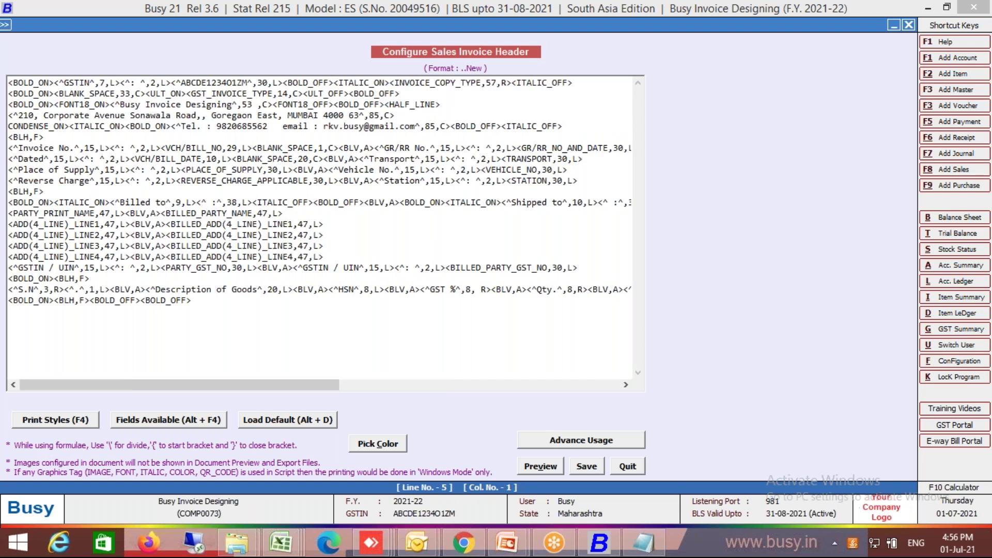
key("Delete")
key("Delete")
key("Delete")
key("Delete")
key("Delete")
key("Delete")
key("Delete")
key("Delete")
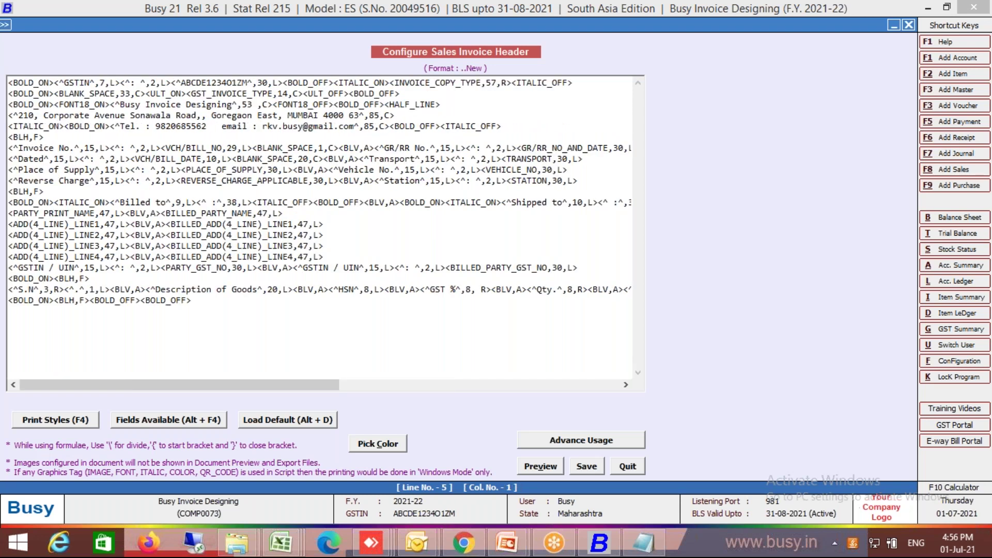
left_click(545, 470)
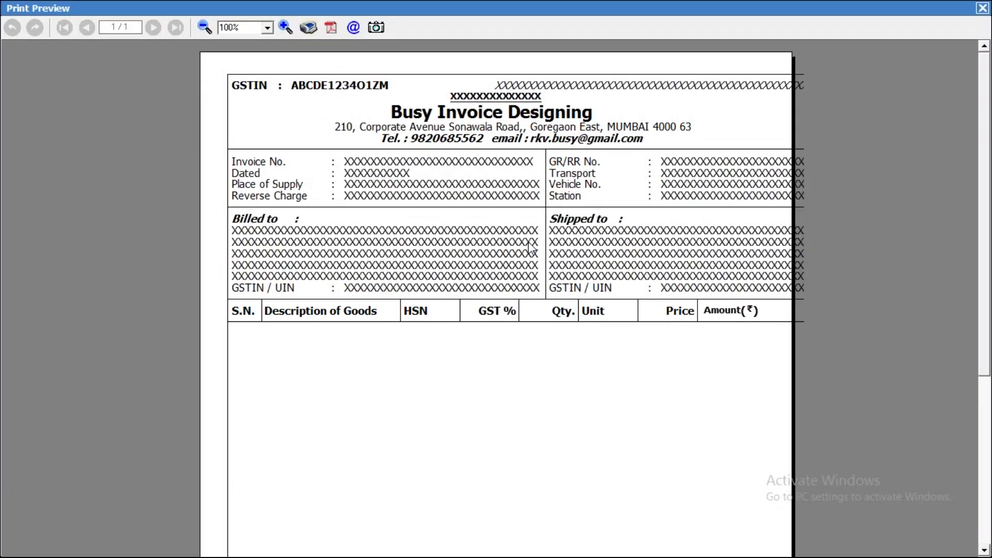
key("Escape")
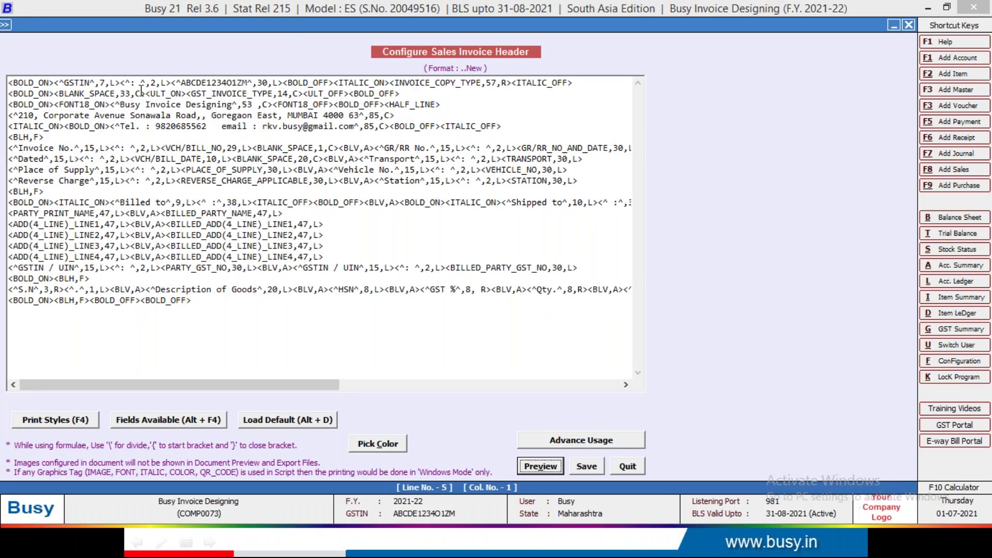
Step: Remove the <FONT18_ON> and <FONT18_OFF> tags around the Busy Invoice Designing title in the header script
left_click(112, 103)
key("BackSpace")
key("BackSpace")
key("BackSpace")
key("BackSpace")
key("BackSpace")
key("BackSpace")
key("BackSpace")
key("BackSpace")
key("BackSpace")
key("BackSpace")
key("BackSpace")
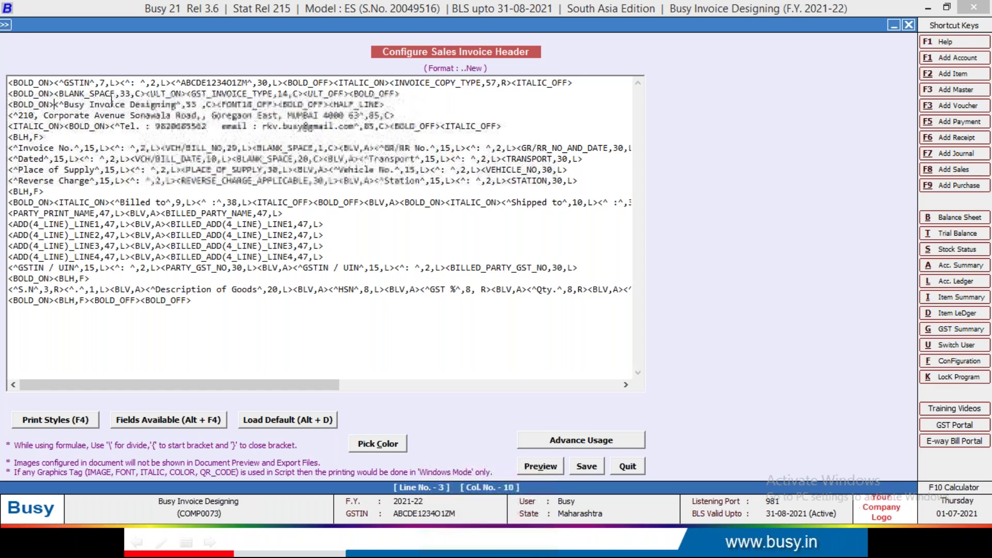
left_click(281, 104)
key("BackSpace")
key("BackSpace")
key("BackSpace")
key("BackSpace")
key("BackSpace")
key("BackSpace")
key("BackSpace")
key("BackSpace")
key("BackSpace")
key("BackSpace")
key("BackSpace")
key("BackSpace")
Step: Set the width of the Busy Invoice Designing title to 50
key("Left")
key("Left")
key("Left")
key("BackSpace")
key("BackSpace")
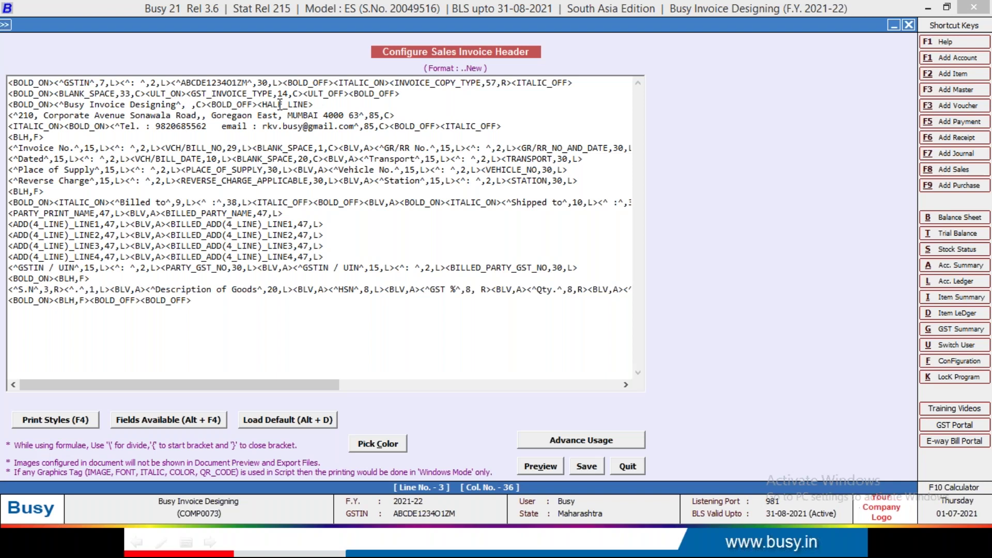
type("50")
Step: Insert a <CONDENSE_OFF> tag directly before the Busy Invoice Designing title in the header script
key("Left")
key("Left")
key("Left")
key("Left")
key("Left")
key("Left")
key("Left")
key("Left")
key("Left")
key("Left")
key("Left")
key("Left")
key("Left")
key("Left")
key("Left")
key("Left")
key("Left")
key("Left")
key("Left")
key("Left")
key("Left")
key("Left")
key("Left")
key("Left")
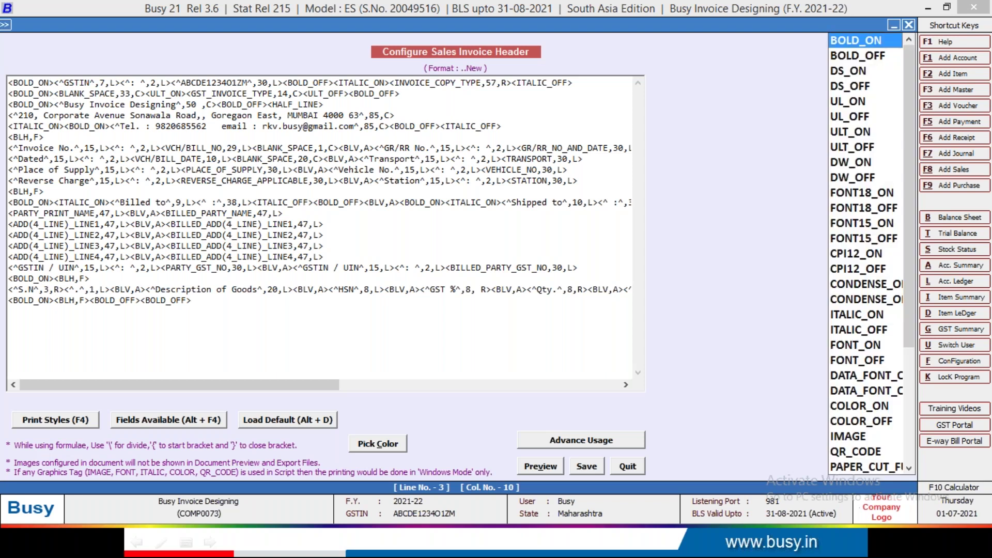
key("Down")
key("Down")
key("Down")
key("Down")
key("Down")
key("Down")
key("Down")
key("Down")
key("Down")
key("Down")
key("Down")
key("Down")
key("Down")
key("Down")
key("Down")
key("Down")
key("Down")
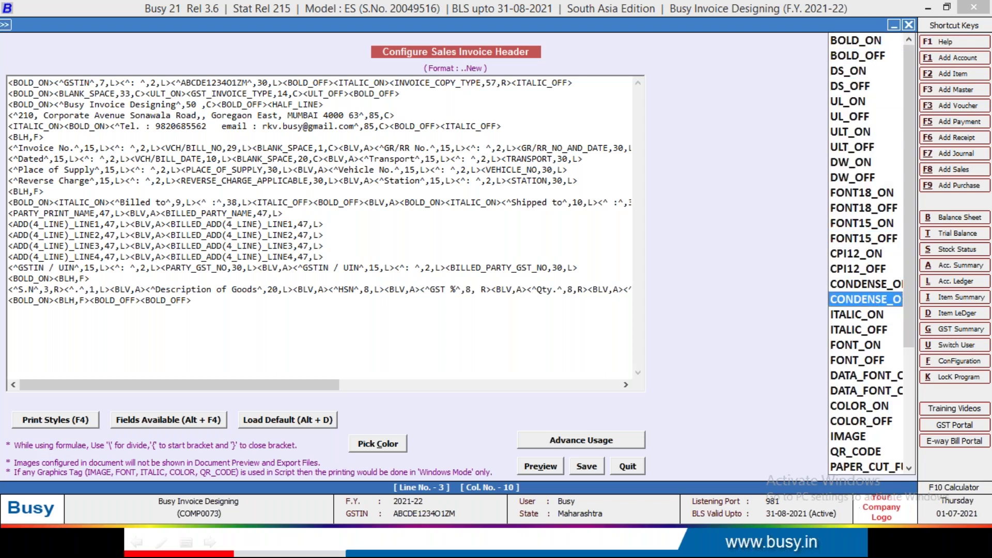
key("Return")
key("F4")
key("Up")
key("Return")
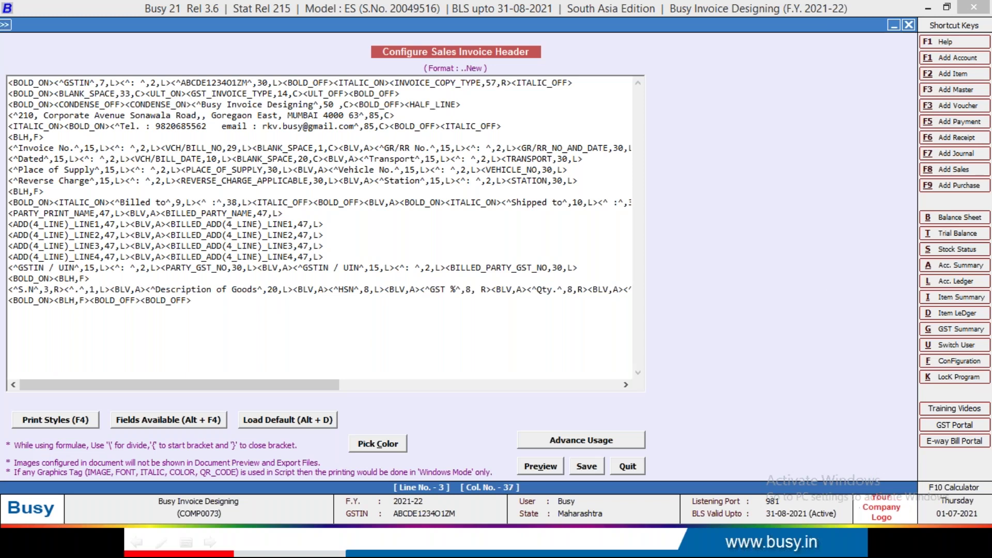
key("BackSpace")
key("BackSpace")
key("BackSpace")
key("BackSpace")
key("BackSpace")
key("BackSpace")
key("BackSpace")
key("BackSpace")
key("BackSpace")
key("BackSpace")
key("BackSpace")
key("BackSpace")
key("BackSpace")
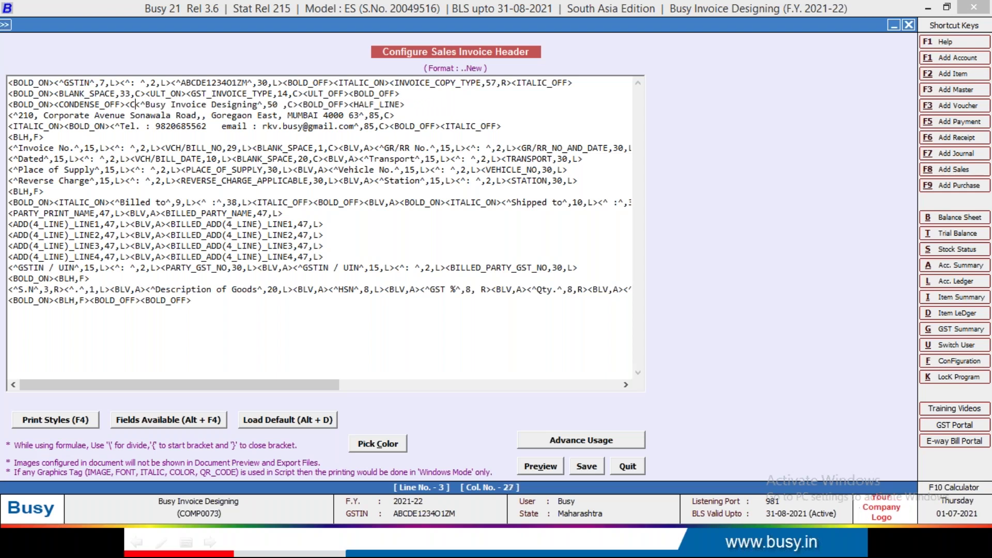
Step: Insert a <CONDENSE_ON> tag between <BOLD_OFF> and <HALF_LINE> in the title line of the header script
key("End")
key("Left")
key("Left")
key("Left")
key("Left")
key("Left")
key("Left")
key("Left")
key("Left")
key("Left")
key("Left")
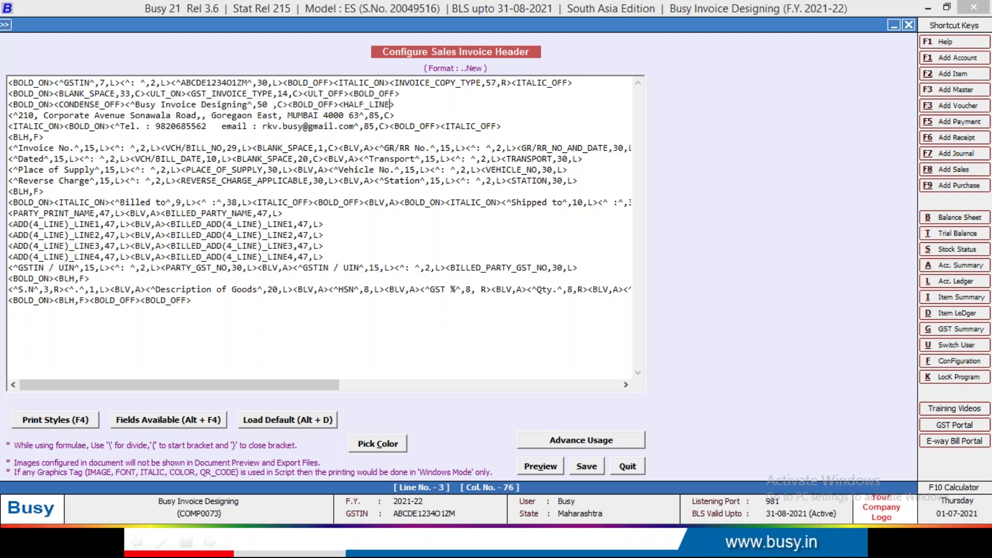
key("Left")
key("Left")
key("F4")
key("Up")
key("Down")
key("Return")
Step: Insert a <CONDENSE_ON> tag at the very start of the first header script line, and preview the invoice header
key("Up")
key("Up")
key("Home")
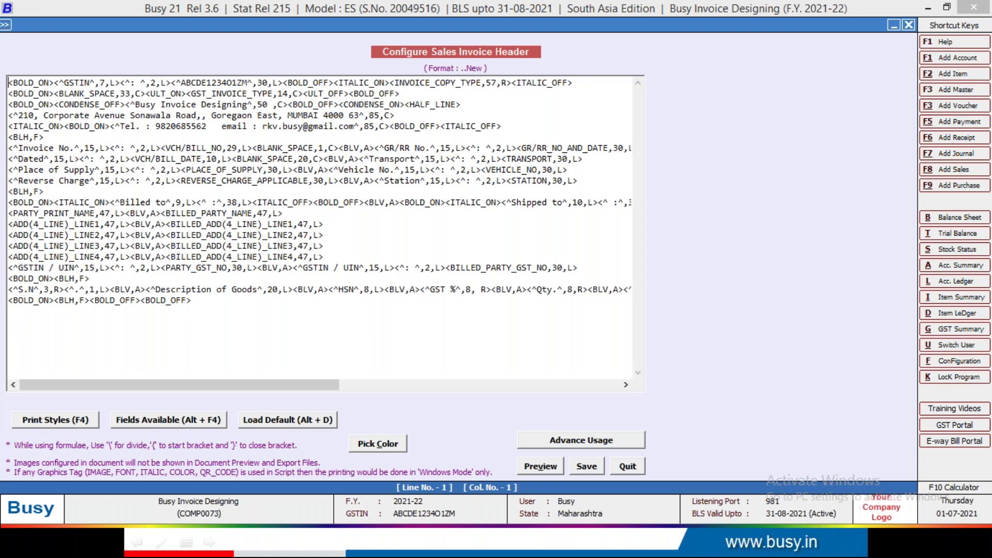
key("F4")
key("Return")
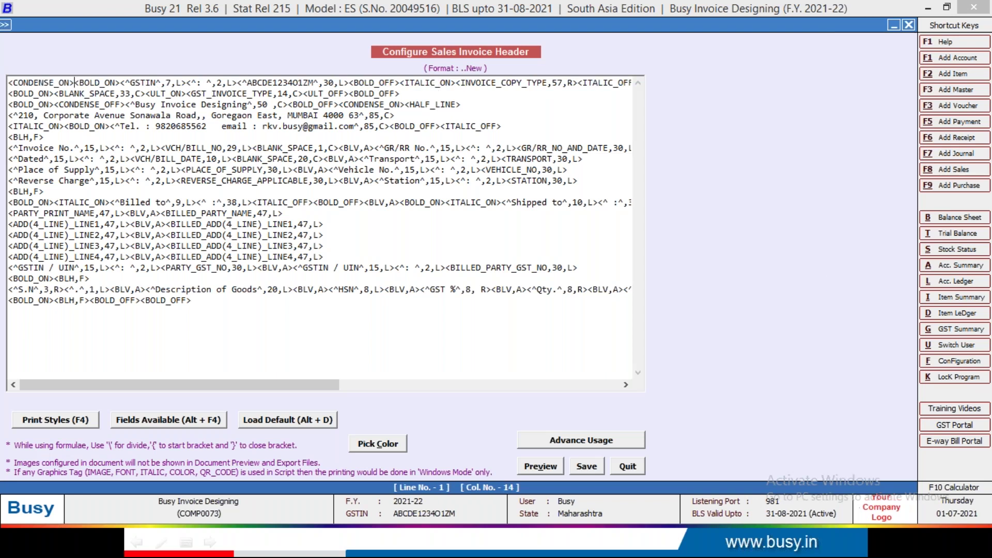
left_click(540, 466)
left_click(531, 302)
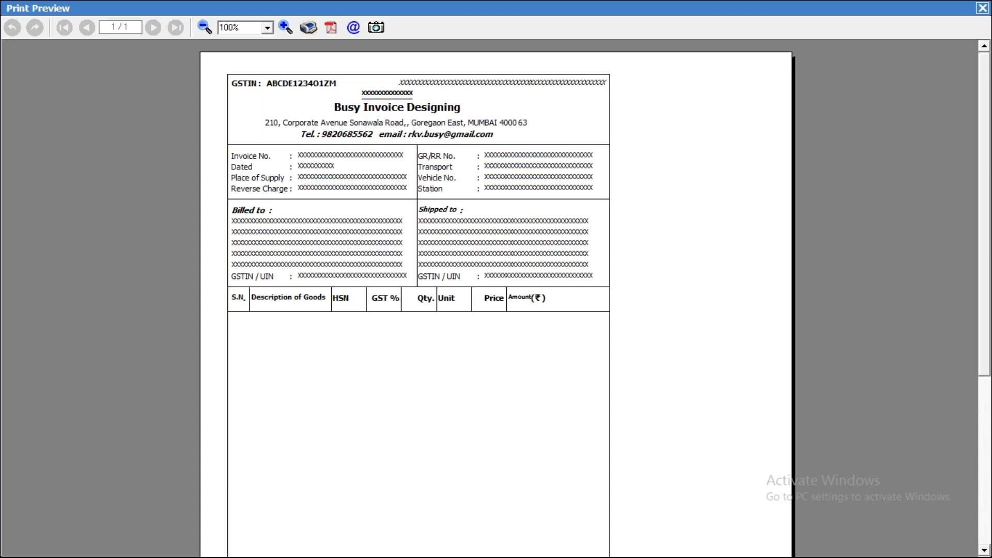
key("Escape")
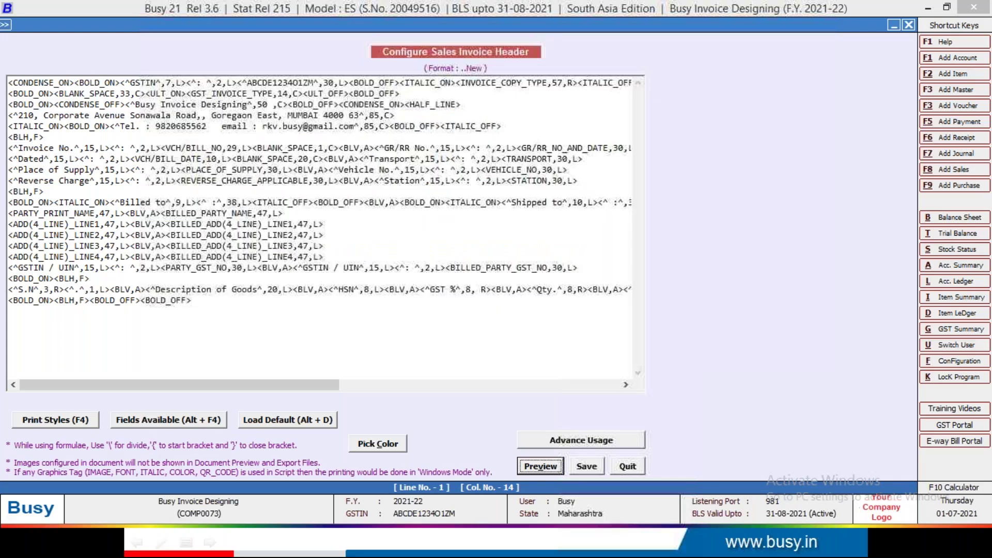
Step: Examine the Unit, Price and Amount fields at the end of the item column heading line in the header script
left_click(422, 292)
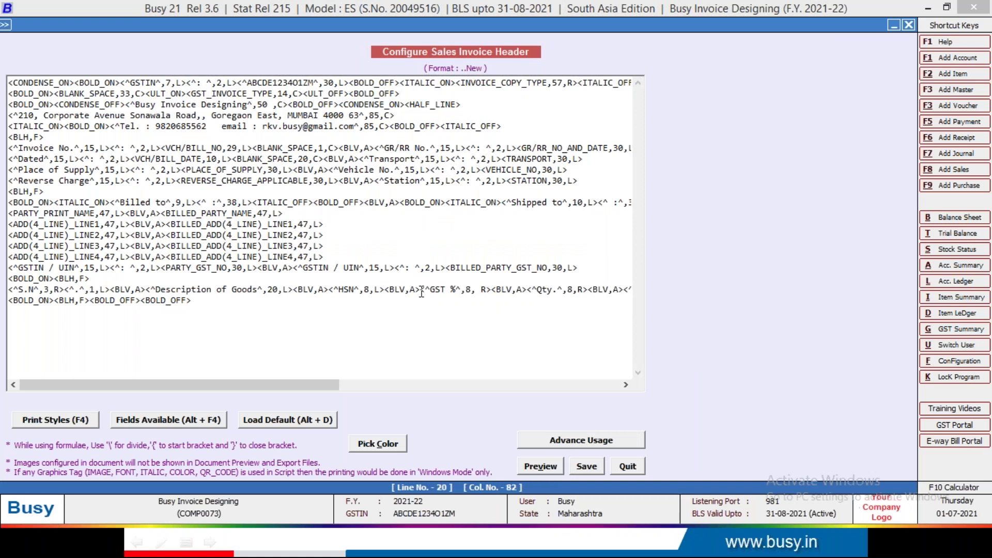
key("End")
key("Left")
key("Left")
key("Left")
key("Left")
key("Left")
key("Left")
key("Left")
key("Left")
key("Left")
key("Left")
key("Left")
key("Left")
key("Left")
key("Left")
key("Left")
key("Left")
key("Left")
key("Left")
key("Left")
key("Left")
key("Left")
key("Left")
key("Left")
key("Left")
key("Left")
key("Left")
key("Left")
key("Left")
key("Left")
key("Left")
key("Left")
key("Left")
key("Left")
key("Left")
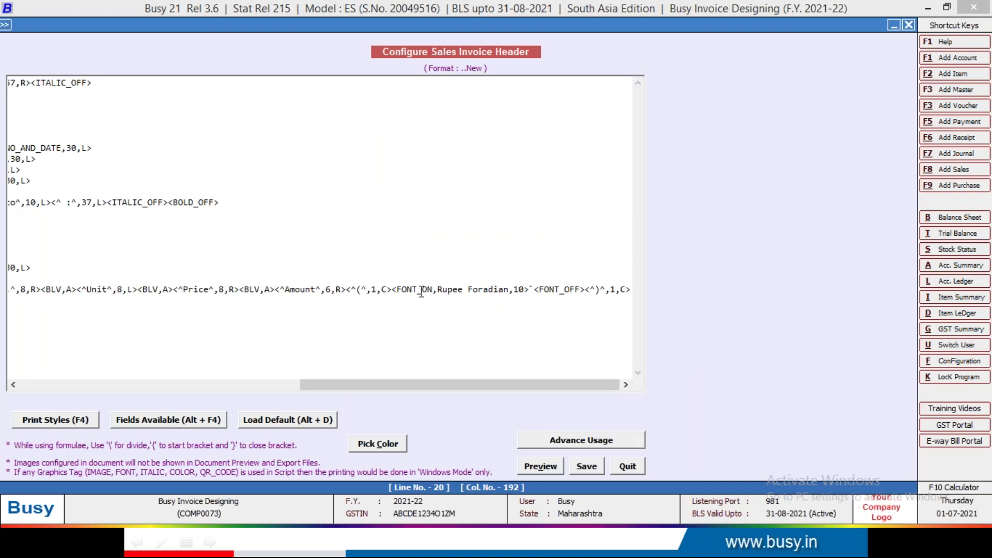
Step: Set the Description of Goods column width to 25 in the item heading line of the header script
key("Home")
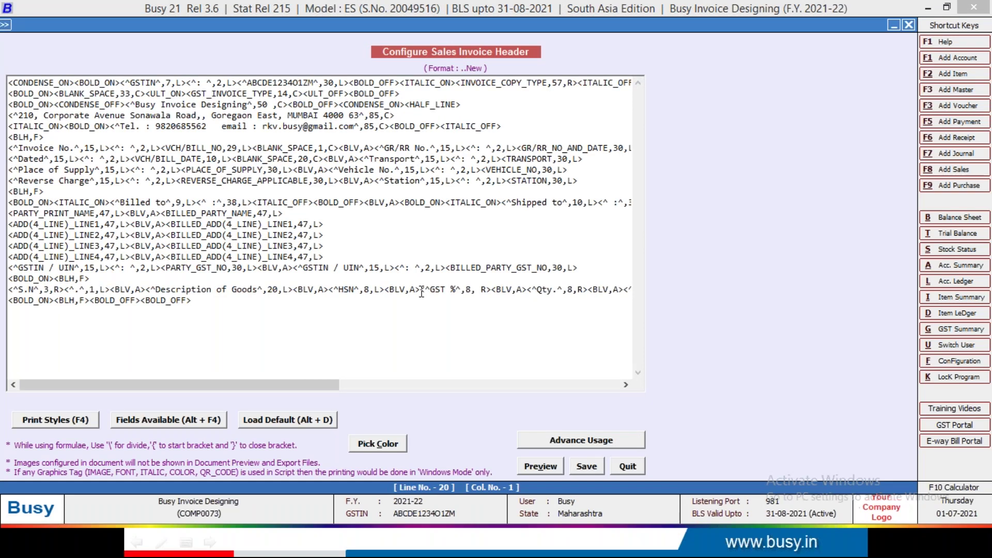
key("Right")
key("Right")
key("Right")
key("Right")
key("Right")
key("Right")
key("Right")
key("Right")
key("Right")
key("Right")
key("Right")
key("Right")
key("Right")
key("Right")
key("Right")
key("Right")
key("Right")
key("Right")
key("Right")
key("Right")
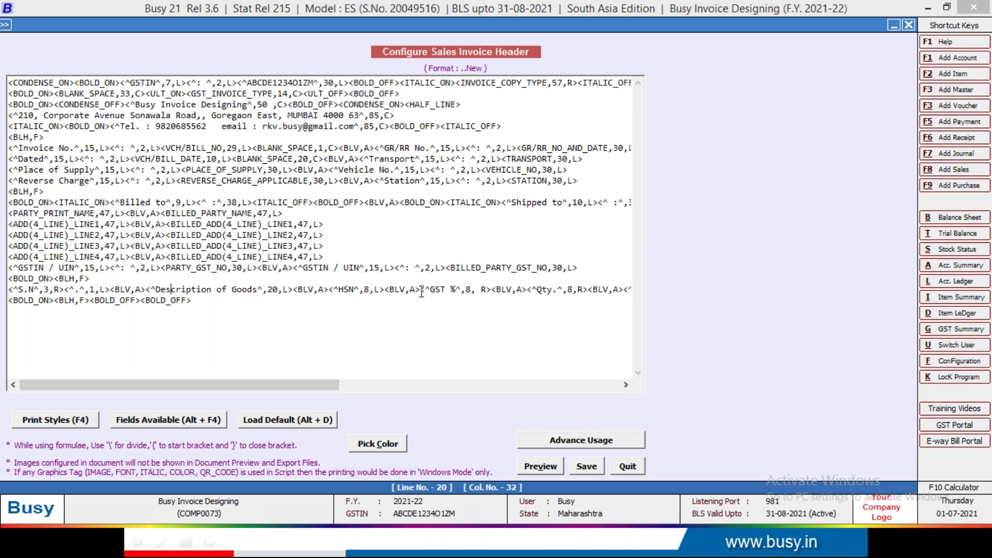
key("Right")
key("BackSpace")
type("5")
Step: Examine the Amount and rupee symbol fields at the end of the item heading line in the header script
key("End")
key("Left")
key("Left")
key("Left")
key("Left")
key("Left")
key("Left")
key("Left")
key("Left")
key("Left")
key("Left")
key("Left")
key("Left")
key("Left")
key("Left")
key("Left")
key("Left")
key("Left")
key("Left")
key("Left")
key("Left")
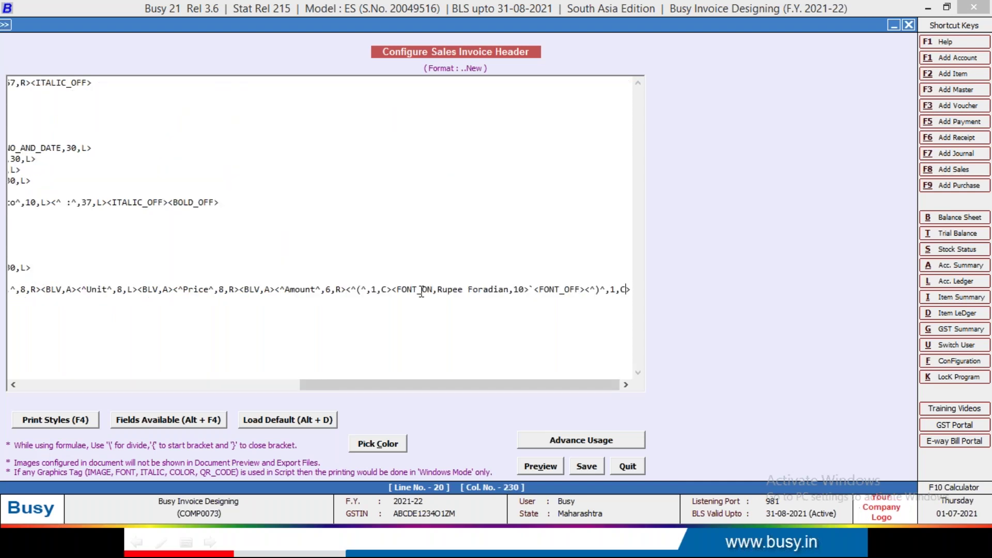
key("Left")
key("Left")
key("Left")
key("Left")
key("Left")
key("Left")
key("Left")
key("Left")
key("Left")
key("Left")
key("Left")
key("Left")
key("Left")
key("Left")
key("Left")
key("Left")
key("Left")
key("Left")
key("Left")
key("Left")
key("Right")
key("Right")
key("Right")
key("Right")
key("Right")
key("Right")
key("Right")
key("Left")
key("Left")
key("Left")
key("Left")
key("Left")
key("Left")
key("Left")
key("Home")
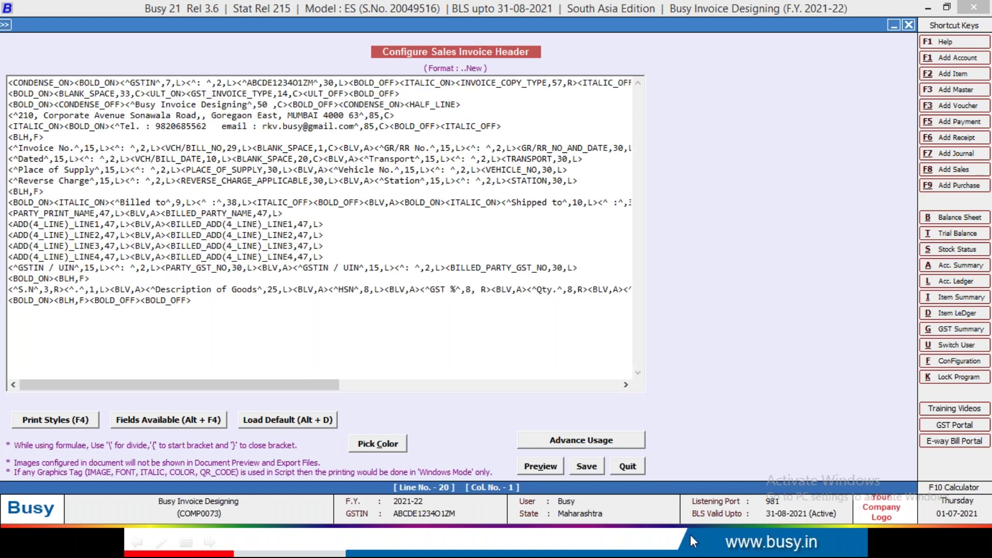
Step: Save the header script and open the body configuration of the ..New sales invoice format
left_click(588, 466)
left_click(543, 305)
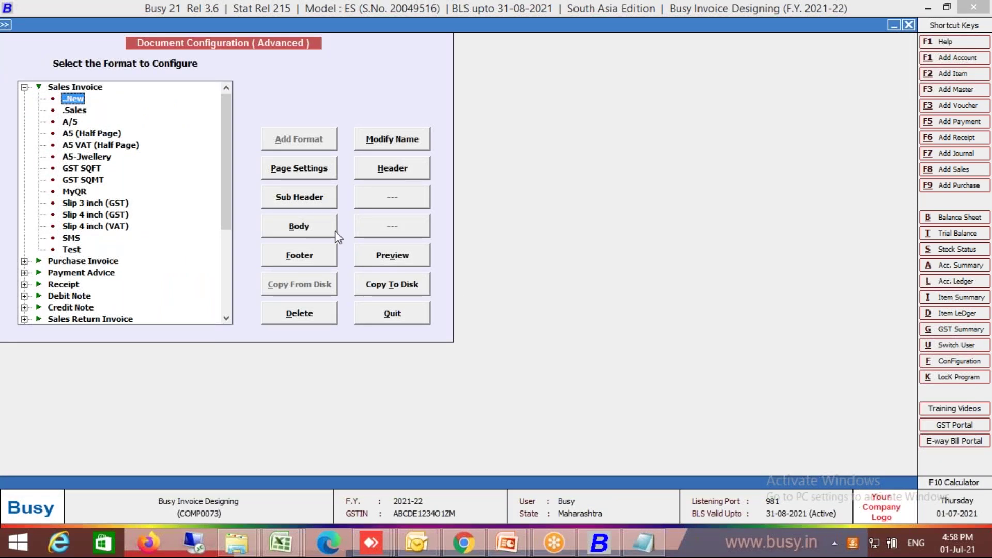
left_click(321, 220)
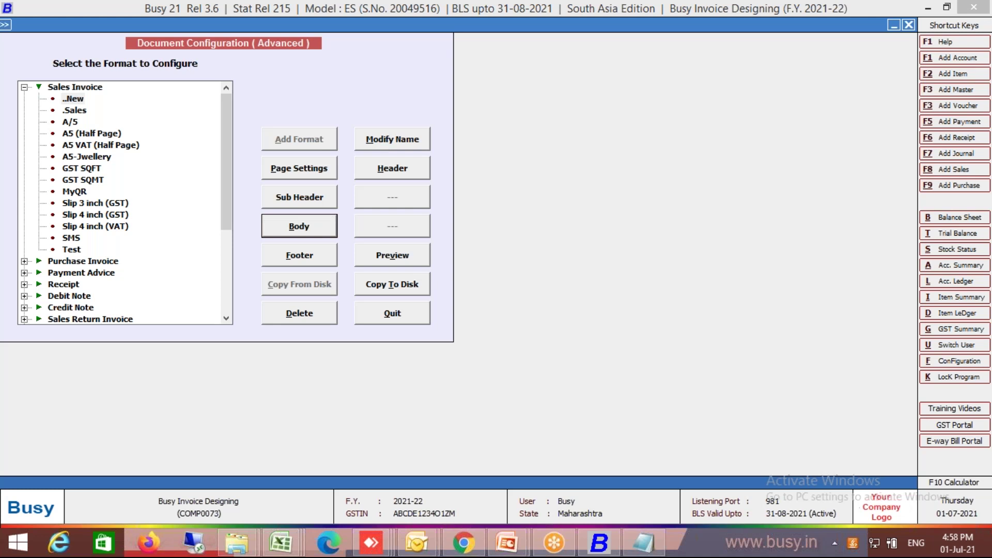
key("Return")
key("Return")
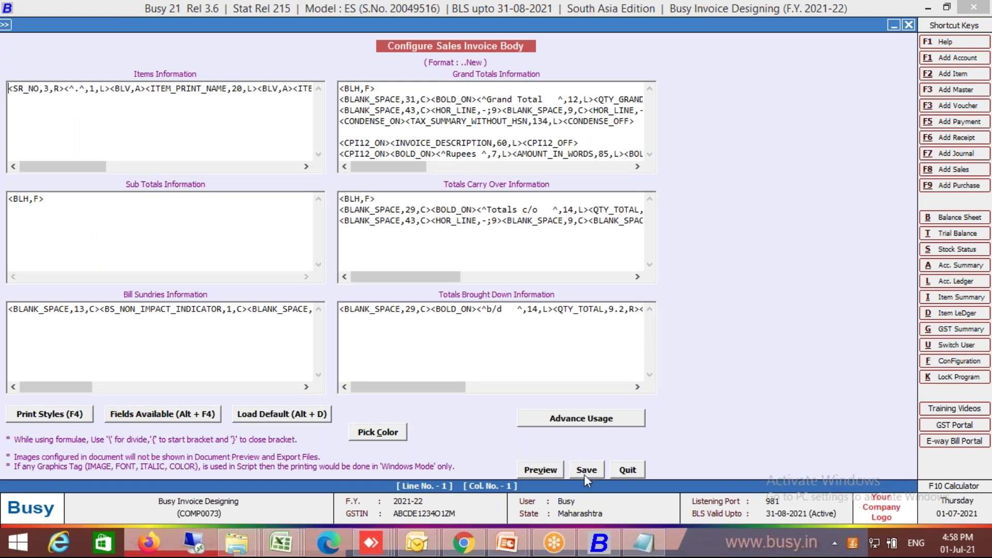
Step: Set the ITEM_PRINT_NAME width to 25 in the items script and the leading blank space to 18 in the bill sundries script
left_click(286, 89)
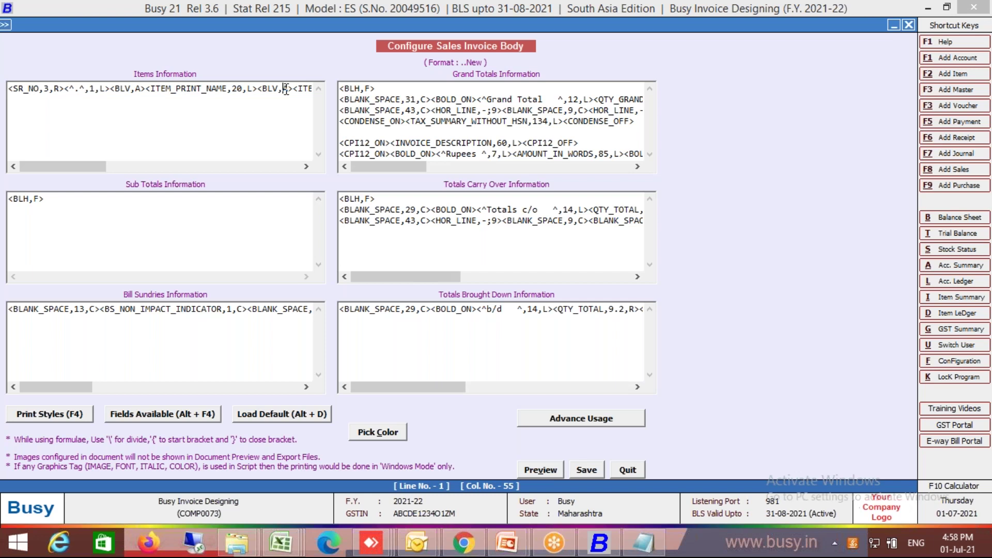
left_click(244, 90)
key("BackSpace")
type("5")
left_click(85, 309)
key("BackSpace")
type("8")
Step: Set the blank space before the Grand Total label to 36 in the grand totals script
left_click(417, 99)
key("BackSpace")
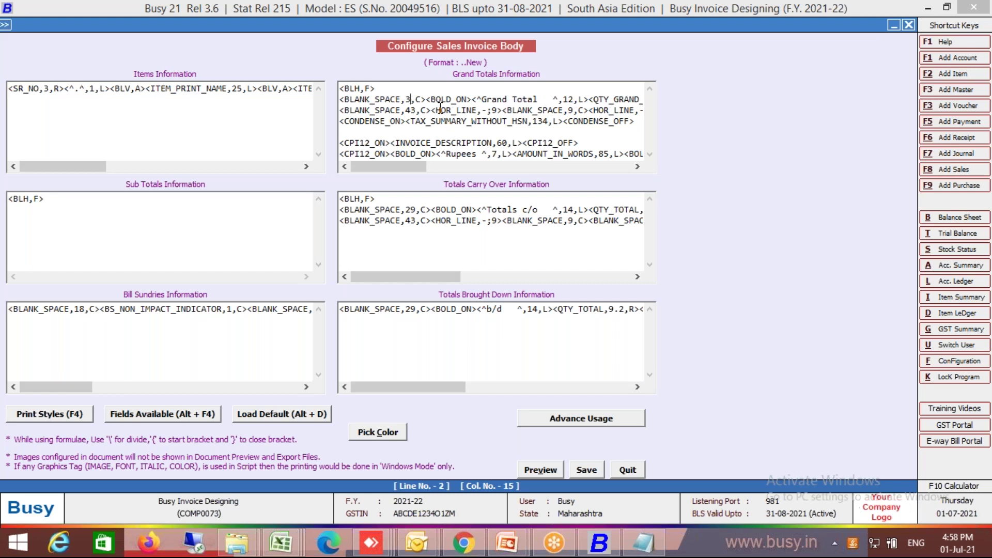
type("6")
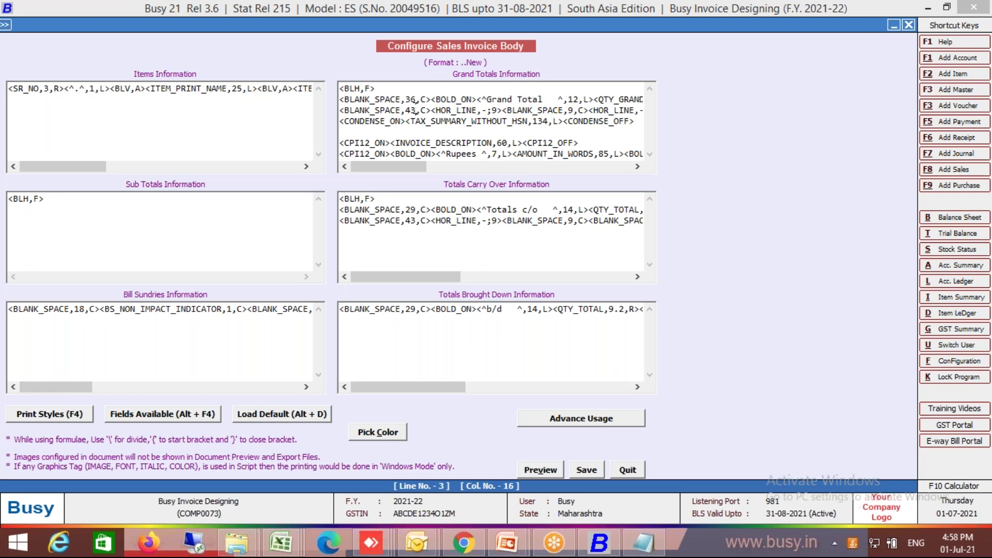
Step: Replace the blank space and horizontal line row below Grand Total with a <BLH,F> tag
key("BackSpace")
type("8")
key("Home")
key("shift+End")
key("BackSpace")
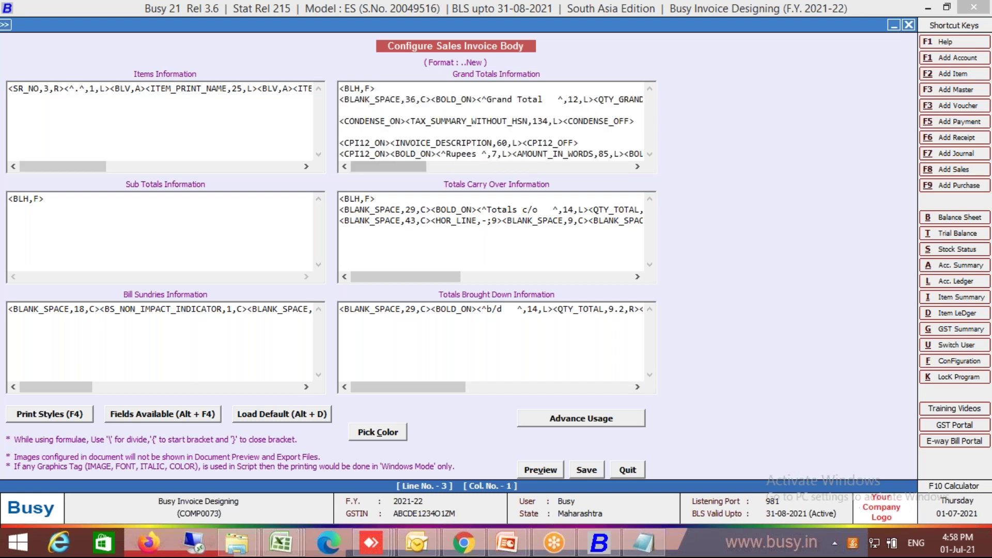
type("<BLH,A>")
key("Left")
key("BackSpace")
type("F")
Step: Delete the empty line and the INVOICE_DESCRIPTION line above the Rupees line in the grand totals script
key("Down")
key("Down")
key("Down")
key("shift+Down")
key("Delete")
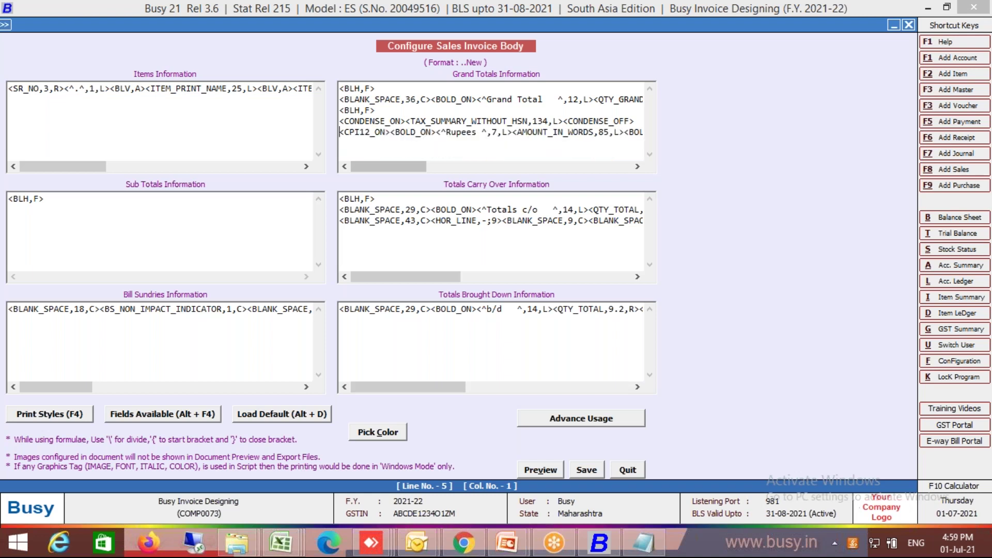
Step: Set the AMOUNT_IN_WORDS width to 80 in the Rupees line of the grand totals script, and save the invoice body
key("End")
key("Left")
key("Left")
key("Left")
key("Left")
key("Left")
key("Left")
key("Left")
key("Left")
key("Left")
key("Left")
key("Left")
key("Left")
key("Left")
key("Left")
key("Left")
key("Left")
key("Left")
key("Left")
key("Left")
key("Left")
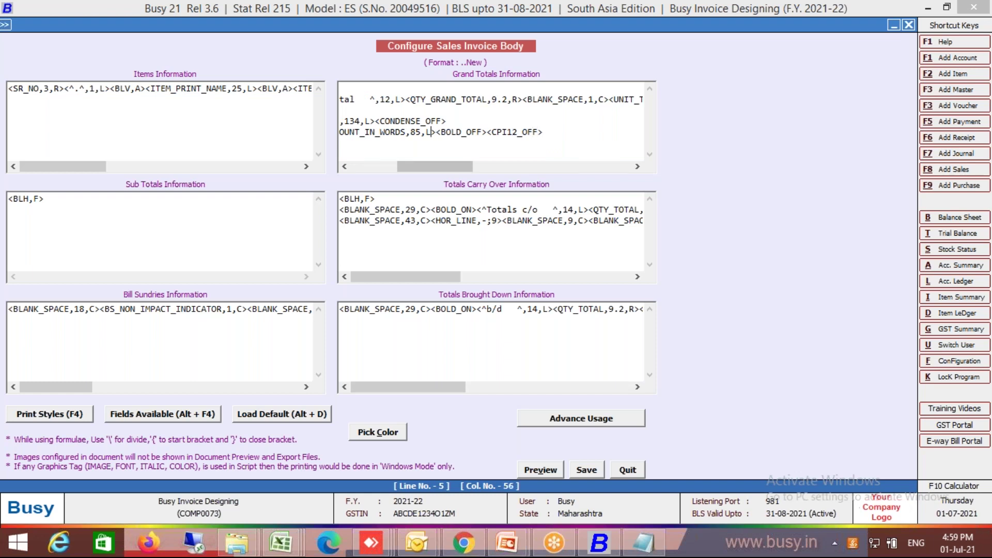
key("BackSpace")
type("0")
left_click(585, 469)
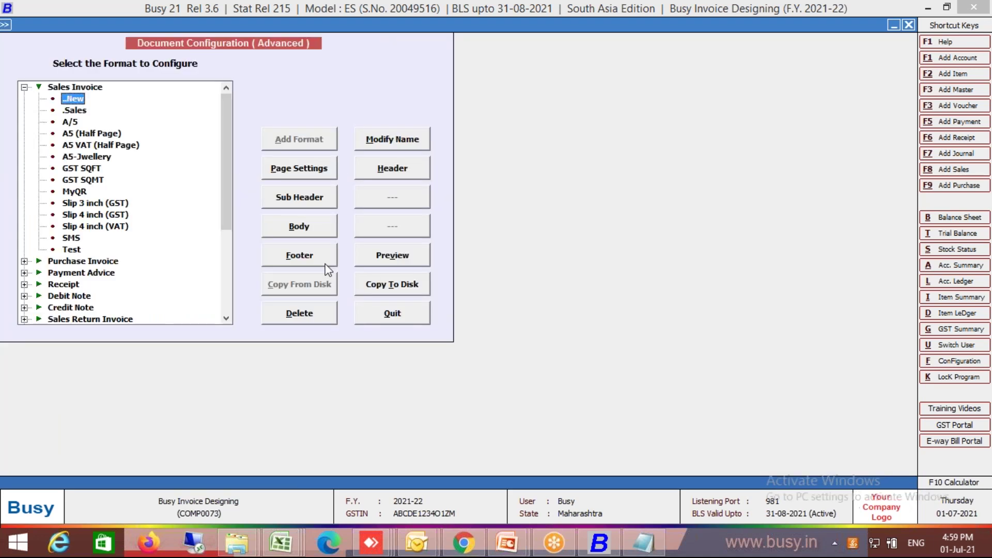
Step: Preview the whole invoice format and check the item columns, heading line and grand total area
left_click(392, 256)
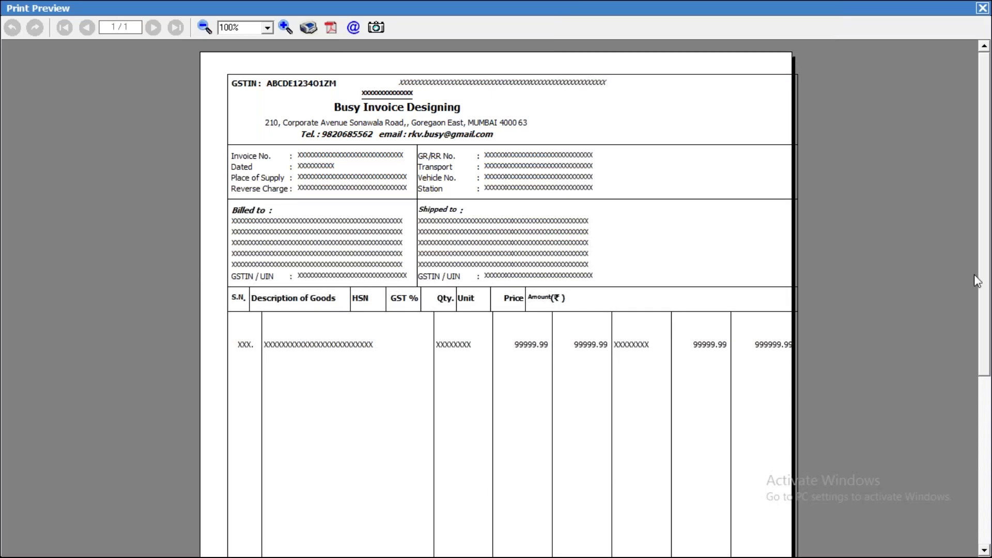
left_click(988, 413)
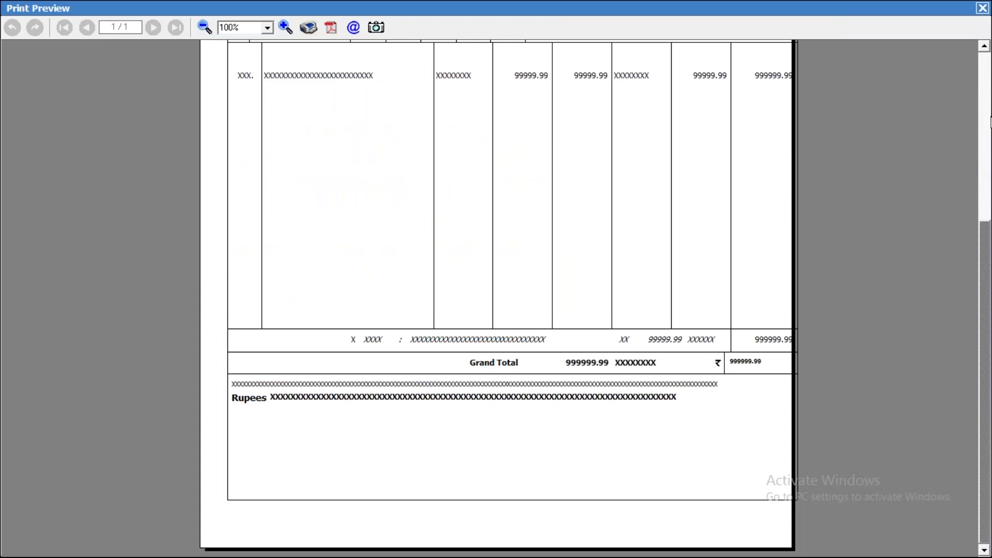
left_click(983, 98)
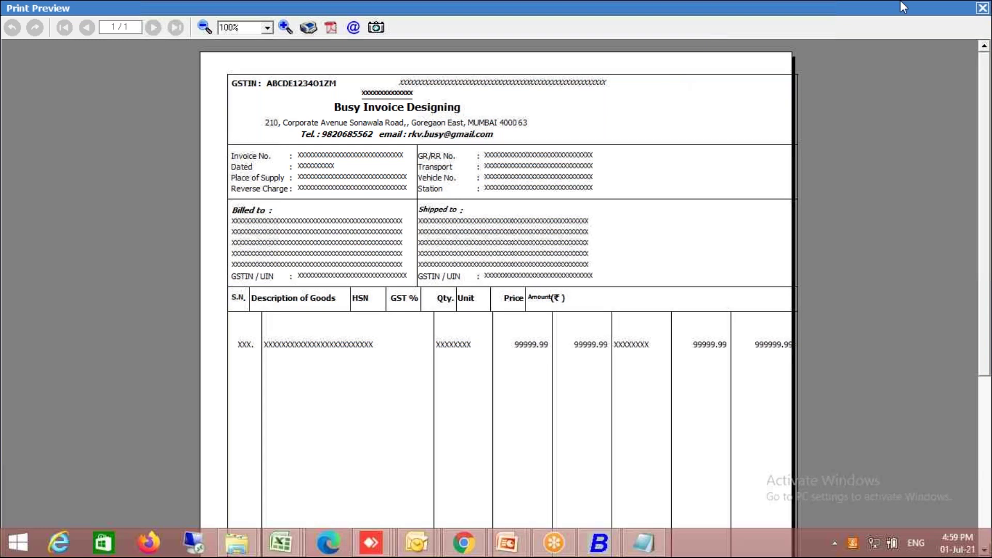
left_click(983, 9)
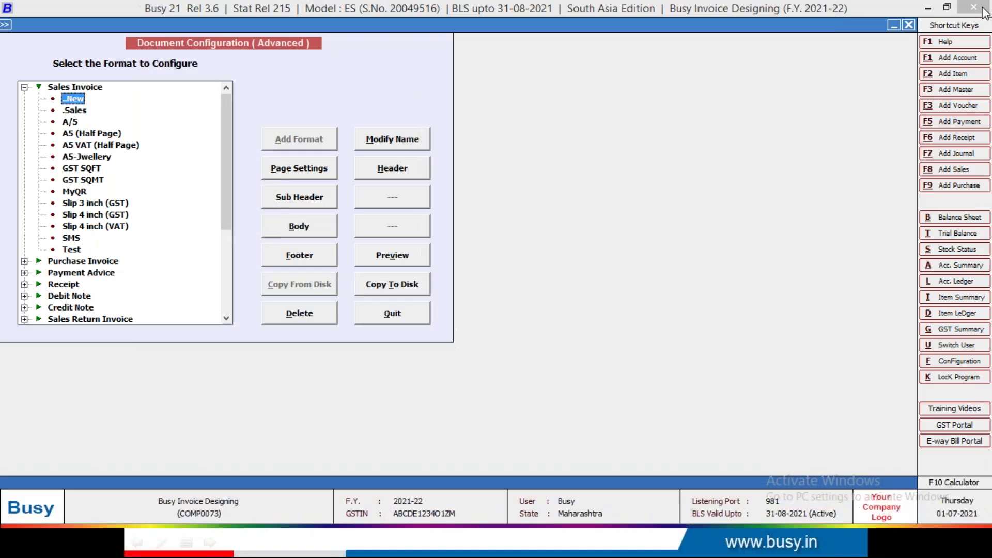
Step: Reopen the advanced document configuration and open the body scripts of the ..New sales invoice format
key("Escape")
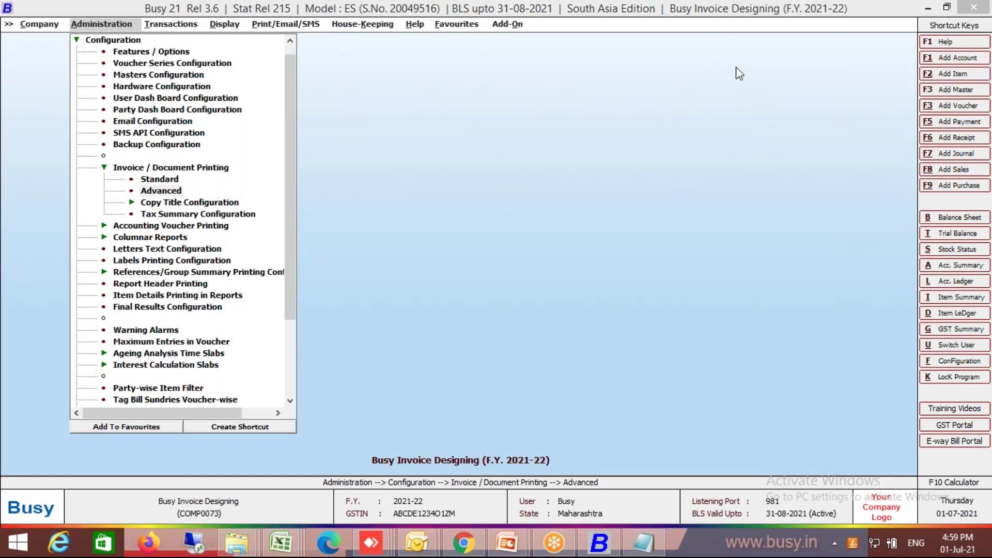
key("Return")
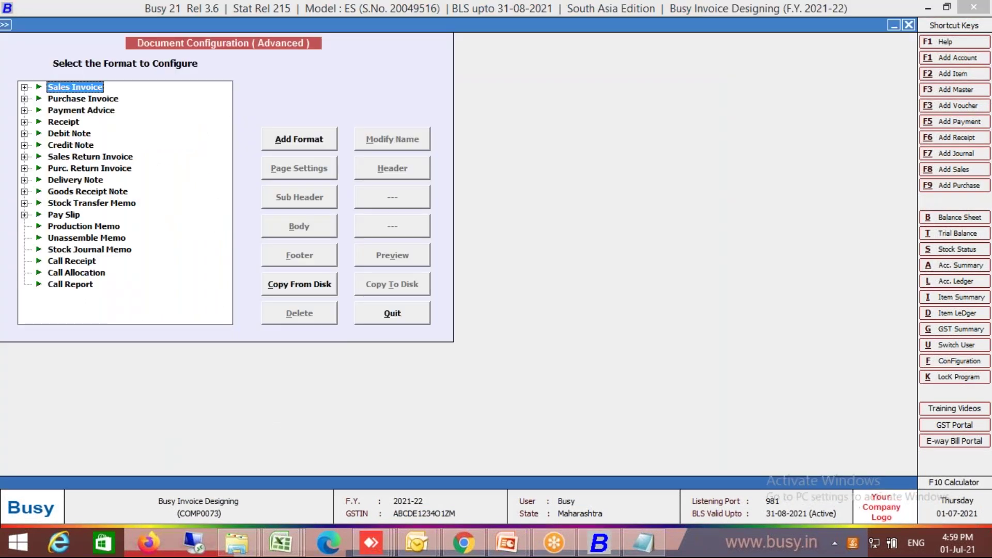
key("Right")
key("Down")
left_click(289, 227)
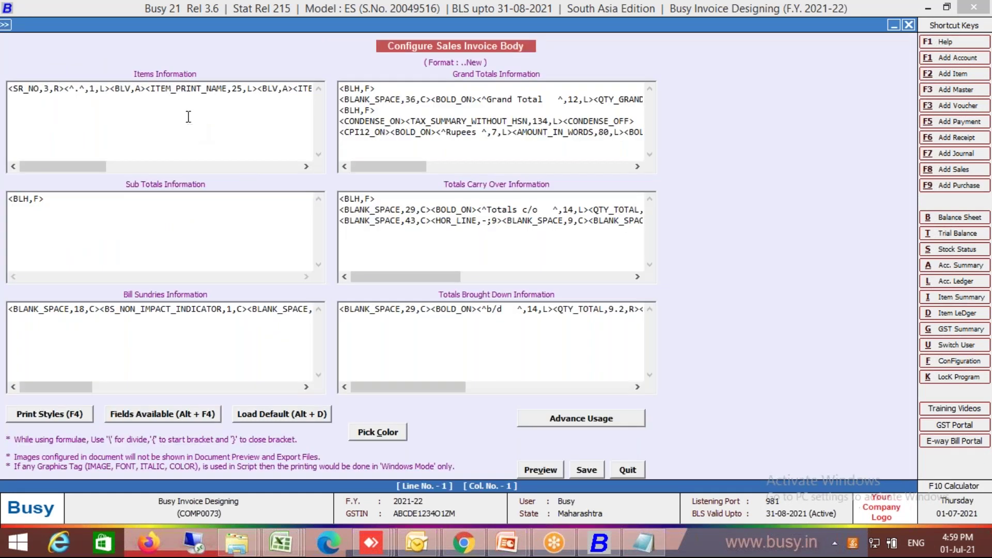
Step: Insert a <CONDENSE_ON> tag at the very start of the items script, before SR_NO
key("Down")
key("Down")
key("Down")
key("Down")
key("Down")
key("Down")
key("Down")
key("Down")
key("Down")
key("Down")
key("Down")
key("Down")
key("Down")
key("Down")
key("Down")
key("Down")
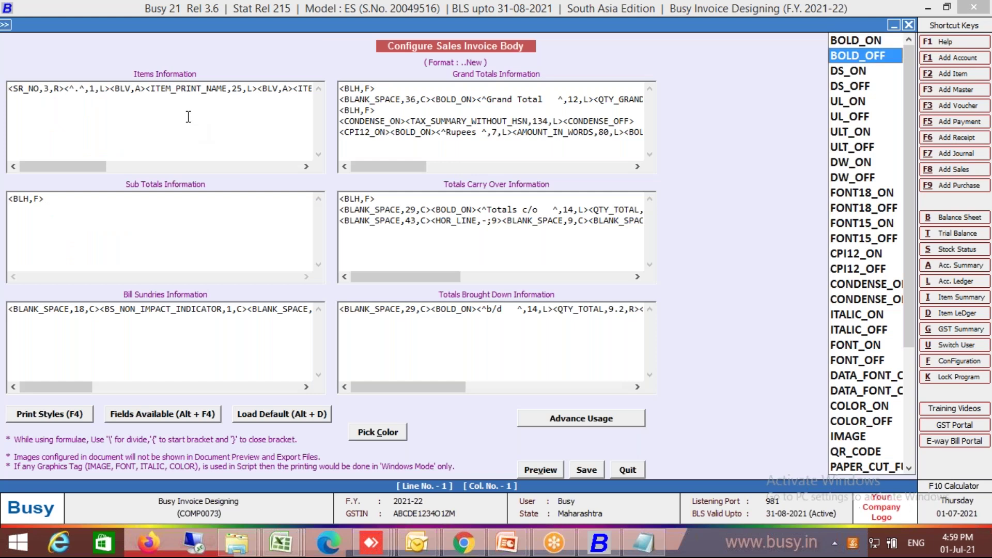
key("Return")
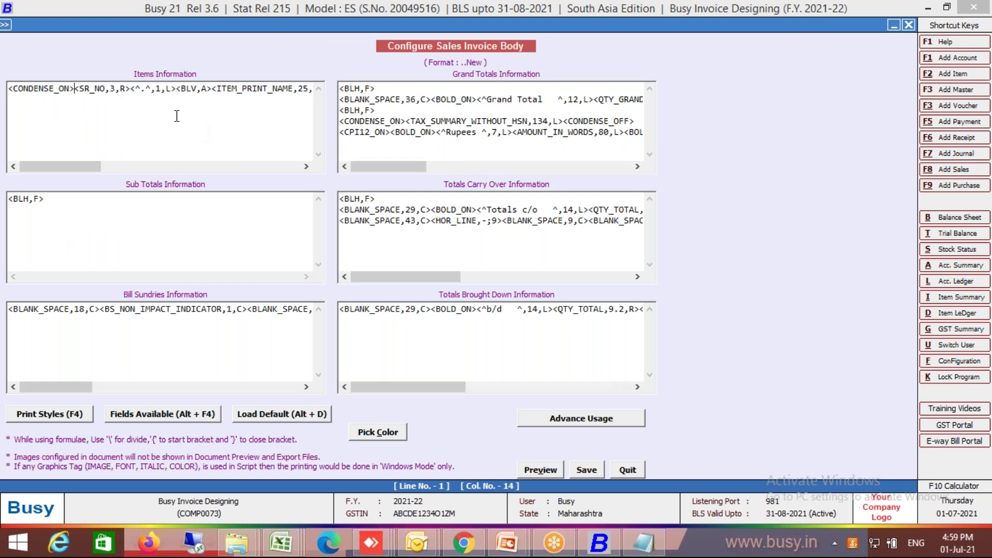
Step: Delete the <CONDENSE_ON> tag before TAX_SUMMARY_WITHOUT_HSN in the grand totals script
left_click(409, 120)
key("BackSpace")
key("BackSpace")
key("BackSpace")
key("BackSpace")
key("BackSpace")
key("BackSpace")
key("BackSpace")
key("BackSpace")
key("BackSpace")
key("BackSpace")
key("BackSpace")
key("BackSpace")
key("BackSpace")
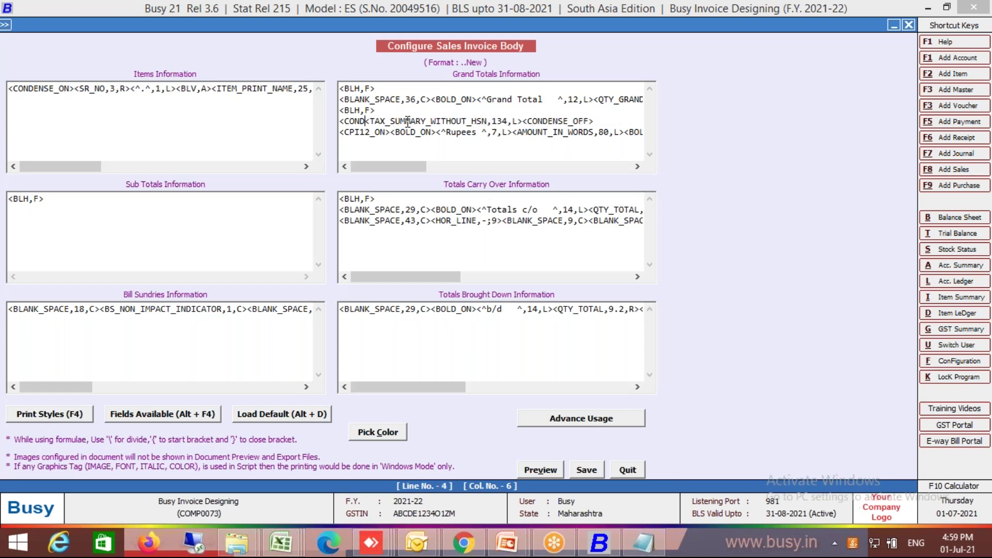
Step: Set the TAX_SUMMARY_WITHOUT_HSN width to 85 in the grand totals script
key("Right")
key("Right")
key("Right")
key("Right")
key("Right")
key("Right")
key("Right")
key("Right")
key("Right")
key("Right")
key("Right")
key("Right")
key("Right")
key("Right")
key("Right")
key("Right")
key("Right")
key("Right")
key("Right")
key("Right")
key("BackSpace")
key("BackSpace")
key("BackSpace")
type("85")
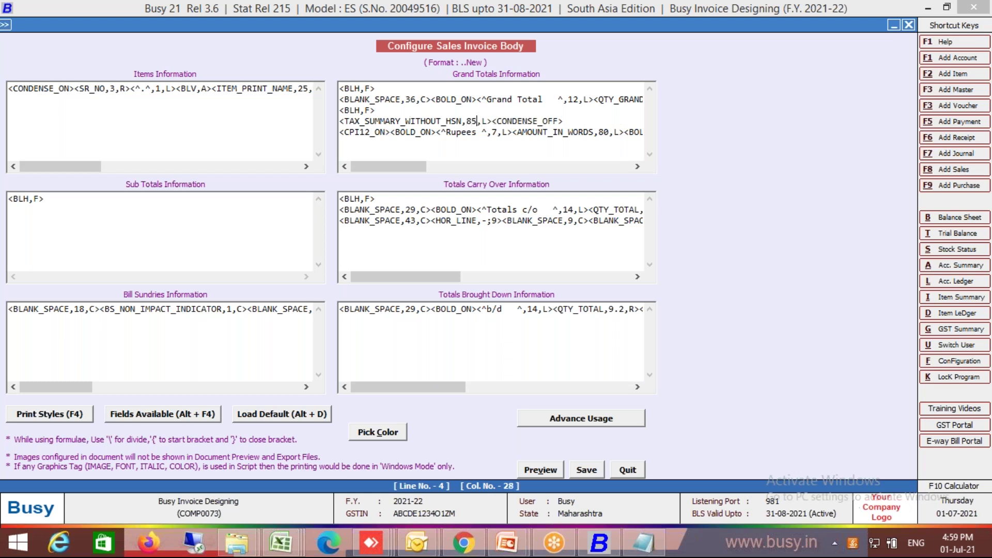
Step: Delete the <CONDENSE_OFF> tag from the end of the tax summary line in the grand totals script
key("End")
key("BackSpace")
key("BackSpace")
key("BackSpace")
key("BackSpace")
key("BackSpace")
key("BackSpace")
key("BackSpace")
key("BackSpace")
key("BackSpace")
key("BackSpace")
key("BackSpace")
key("BackSpace")
key("BackSpace")
key("BackSpace")
Step: Delete the <CPI12_ON> tag from the start of the Rupees line in the grand totals script
key("Up")
key("Down")
key("Down")
key("Right")
key("Right")
key("Right")
key("Right")
key("Left")
key("BackSpace")
key("BackSpace")
key("BackSpace")
key("BackSpace")
key("BackSpace")
key("BackSpace")
key("BackSpace")
key("BackSpace")
key("BackSpace")
key("BackSpace")
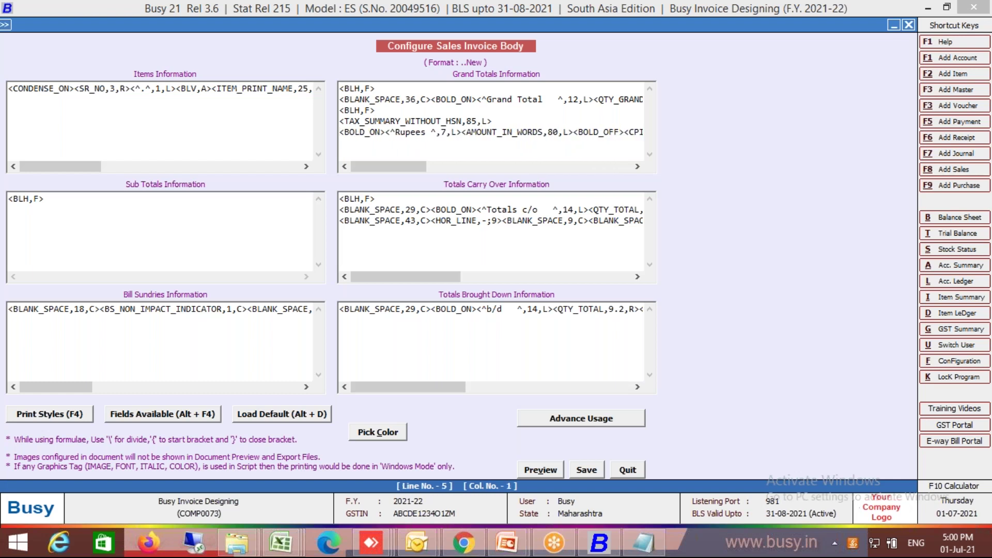
Step: Delete the <CPI12_OFF> tag from the end of the Rupees line, leaving <BOLD_OFF> as its last tag
key("End")
key("BackSpace")
key("BackSpace")
key("BackSpace")
key("BackSpace")
key("BackSpace")
key("BackSpace")
key("BackSpace")
key("BackSpace")
key("BackSpace")
key("BackSpace")
key("BackSpace")
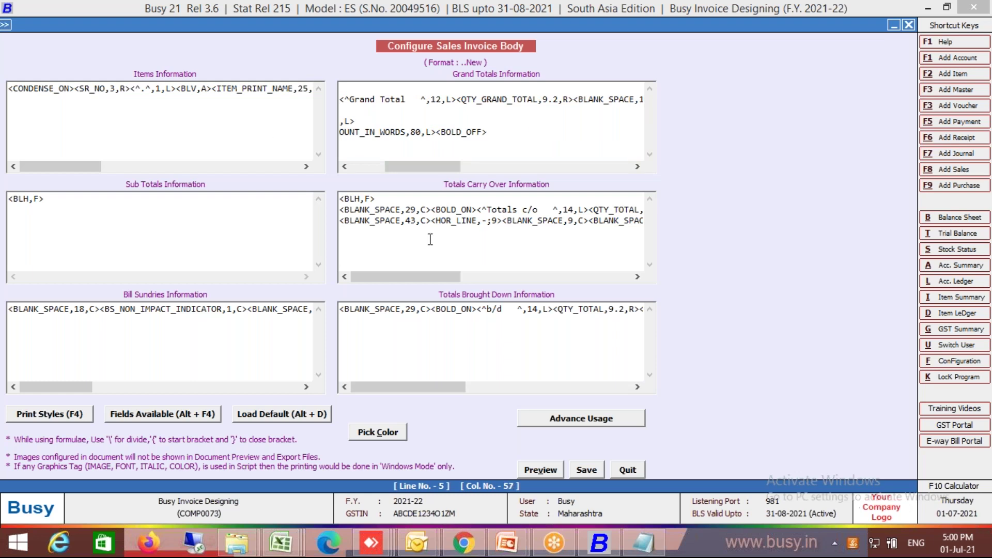
Step: Save the invoice body scripts, accepting the unclosed CONDENSE tag
left_click(451, 219)
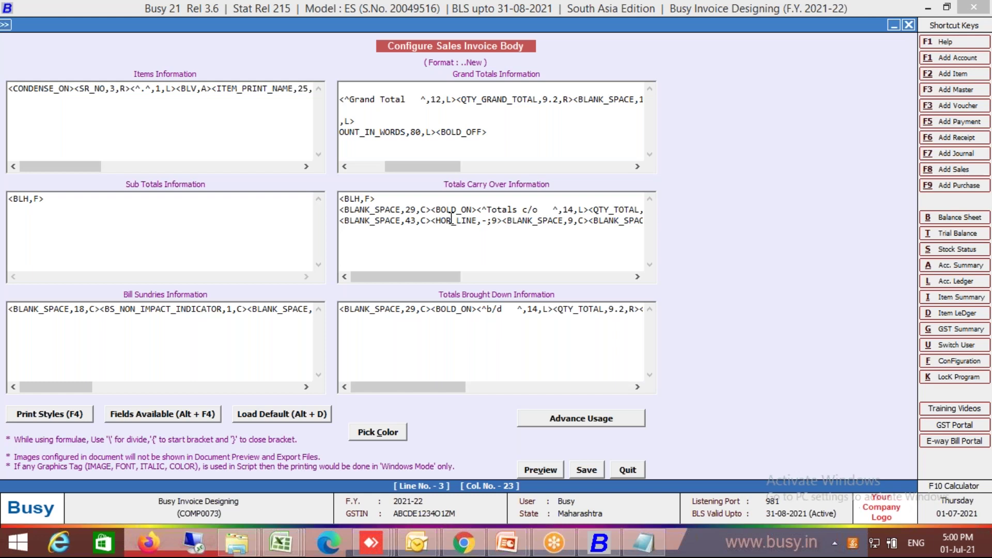
left_click(467, 333)
left_click(596, 472)
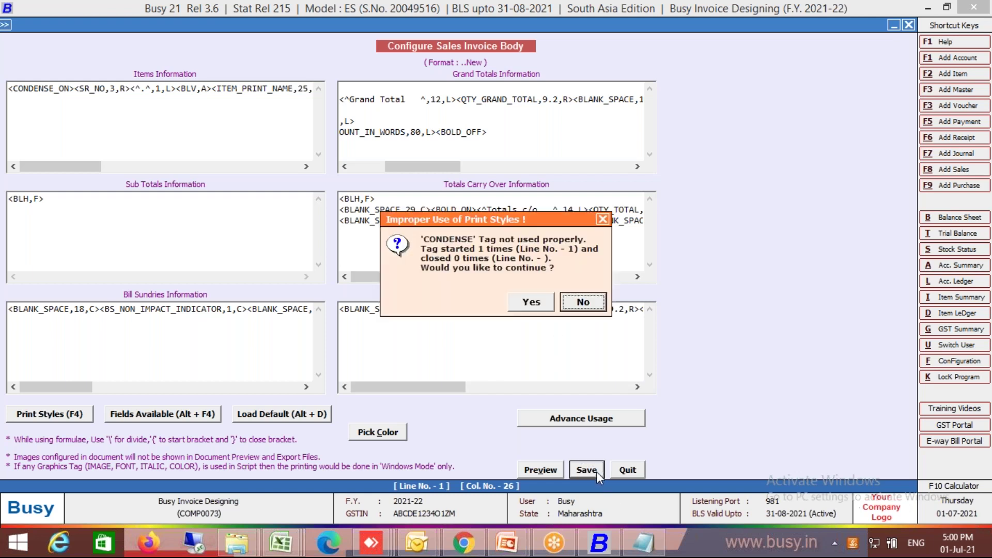
left_click(535, 301)
Step: Preview the ..New invoice format, check the item columns, tax summary and Rupees lines, and close the preview
left_click(414, 264)
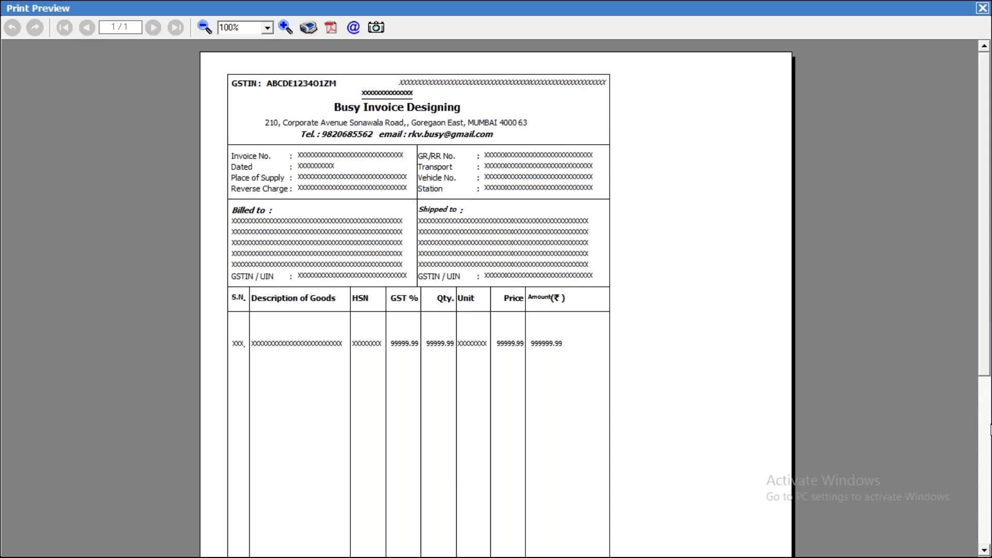
left_click(987, 460)
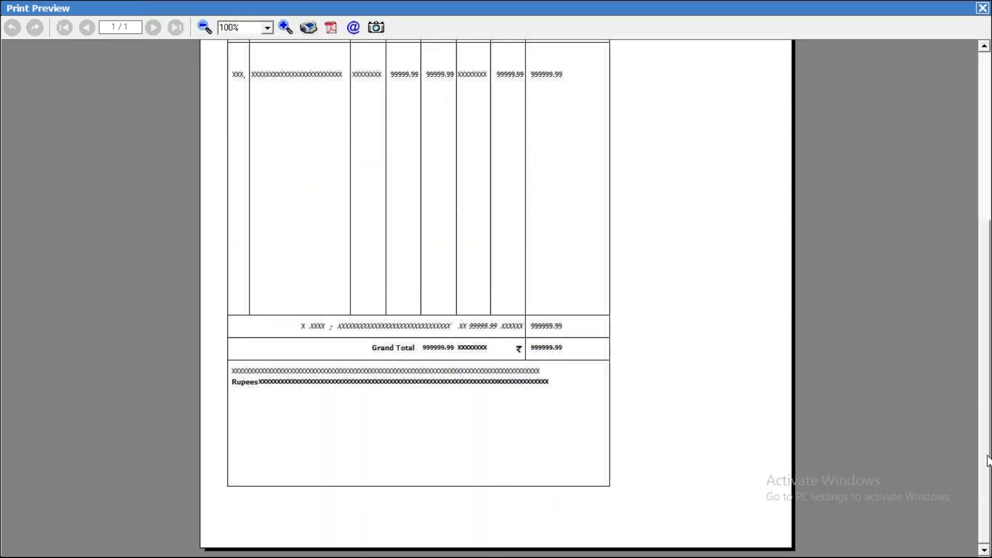
left_click(985, 173)
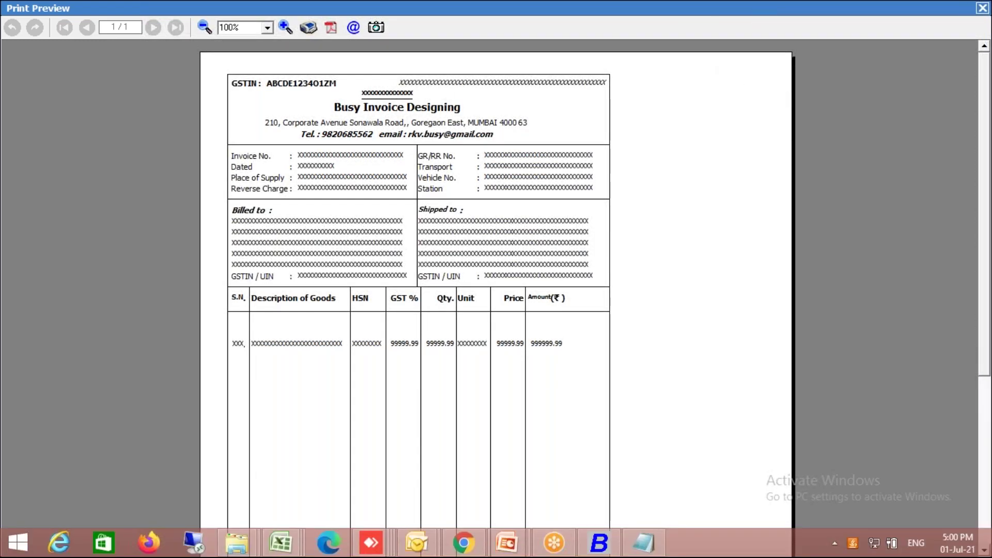
left_click(982, 7)
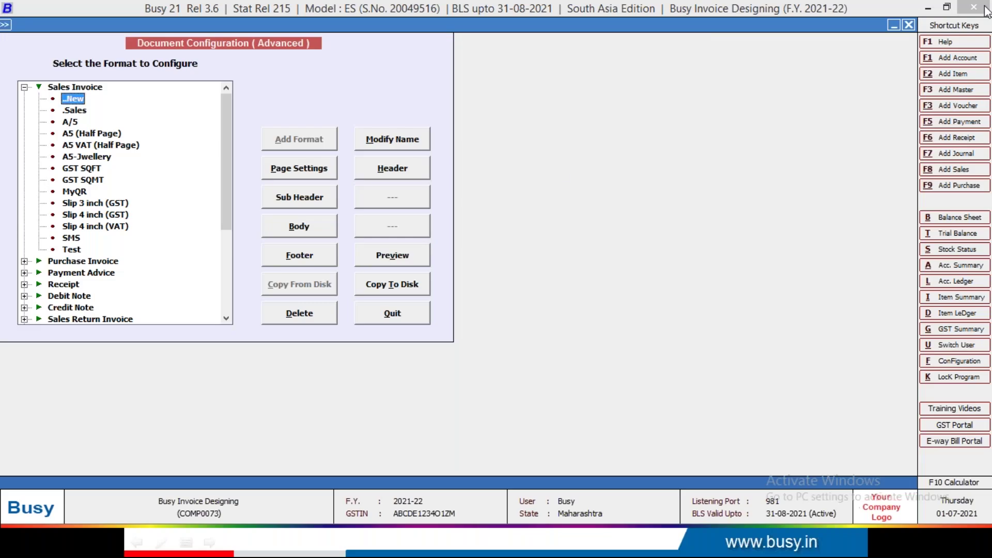
Step: Open the footer script of the ..New format and load the default footer for the Main voucher series
left_click(300, 263)
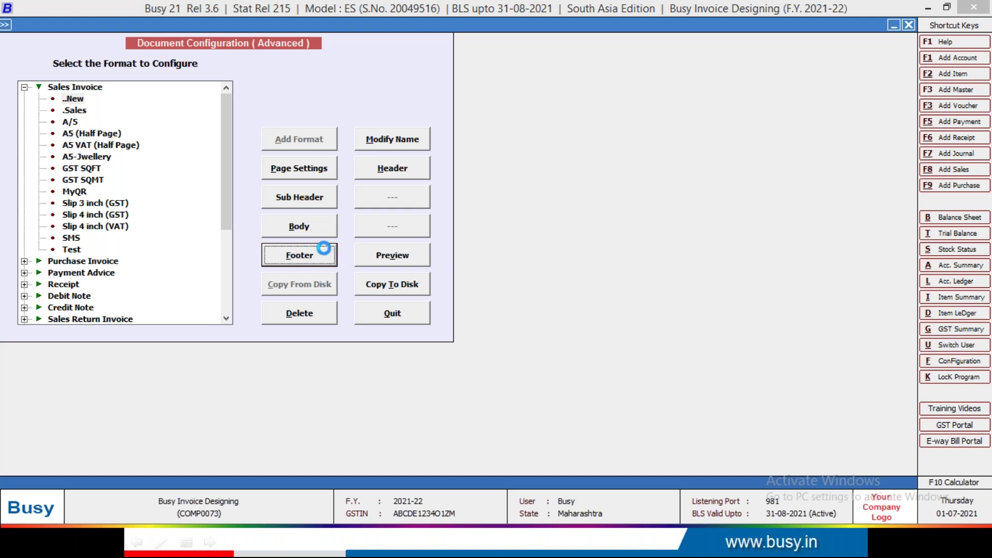
key("alt+d")
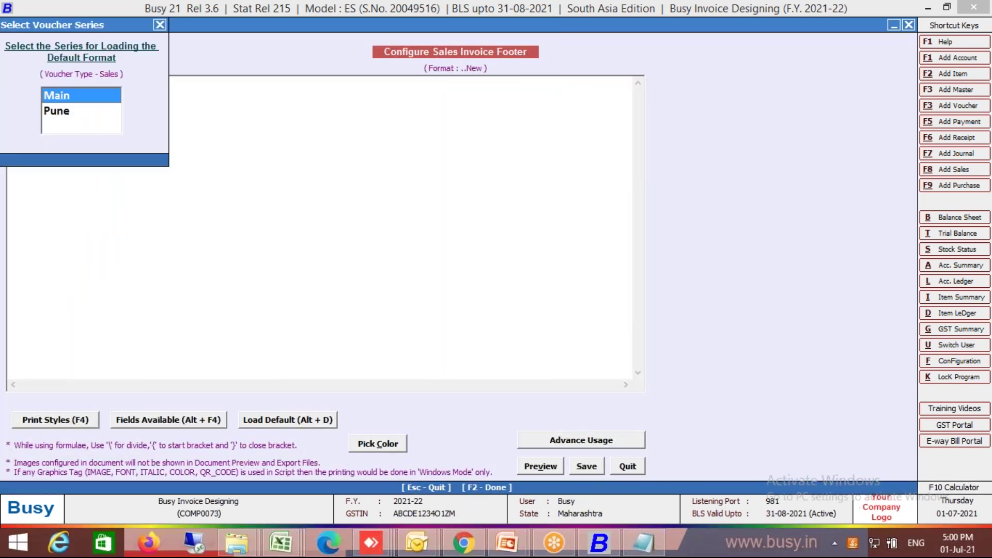
key("Return")
key("Return")
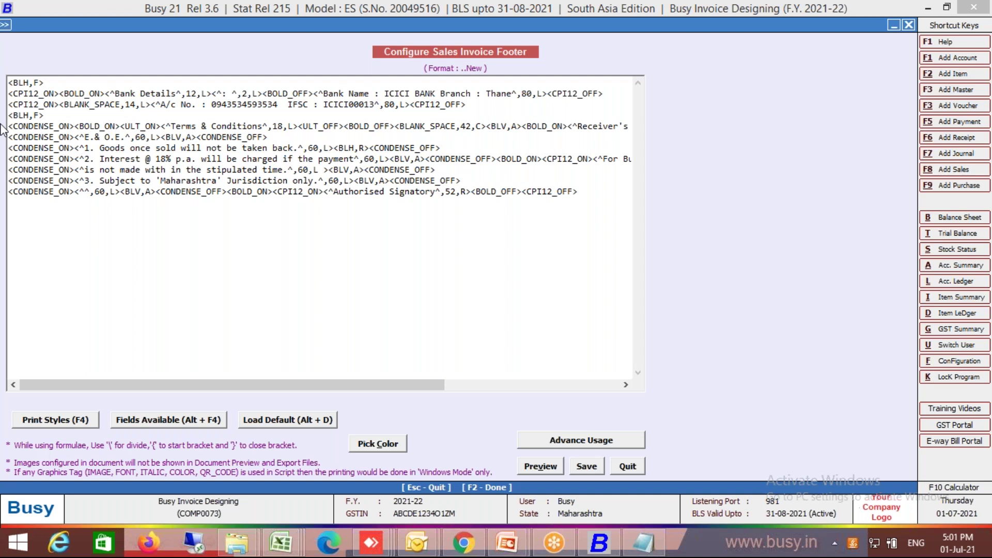
Step: Remove the <CPI12_ON> and <CPI12_OFF> tags from the Bank Details line of the footer script
left_click(60, 94)
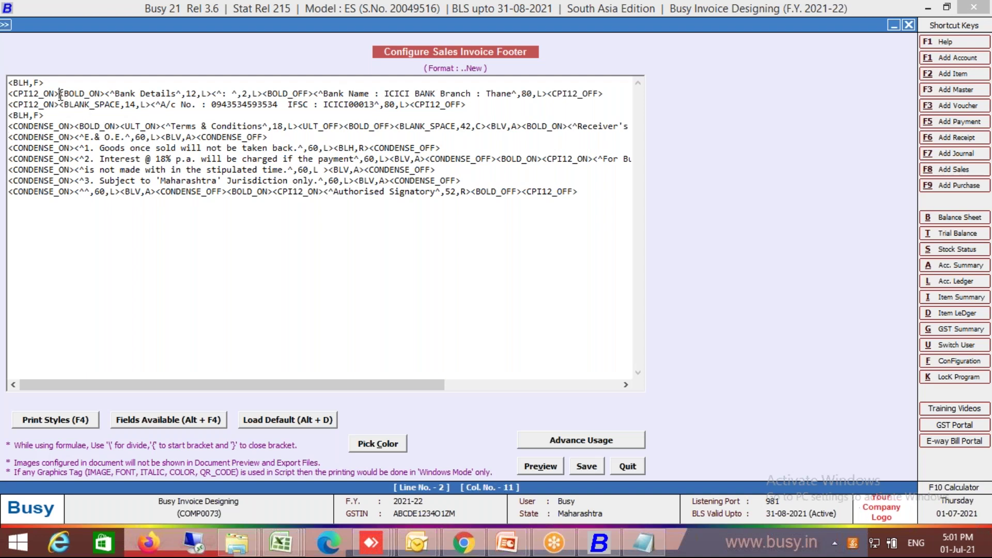
key("shift+Home")
key("Delete")
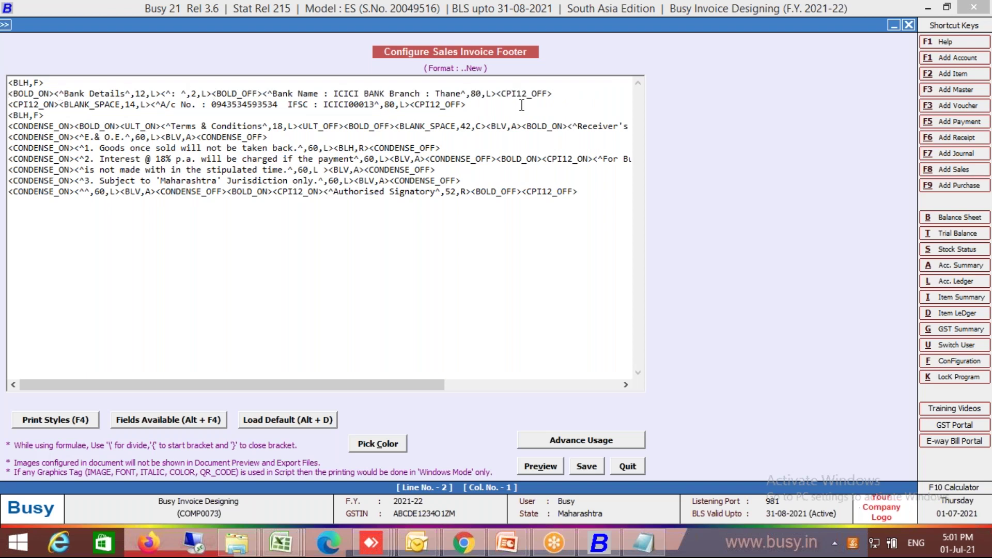
left_click(497, 94)
key("shift+End")
key("Delete")
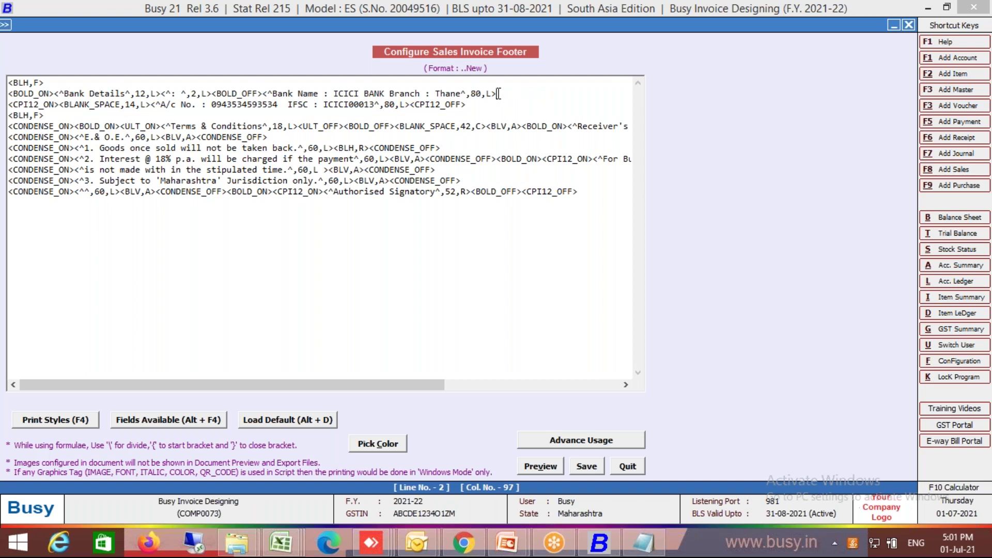
Step: Set the width of the Bank Name and Branch text in the Bank Details line to 60
key("Left")
key("Left")
key("Left")
key("Left")
key("Left")
key("Left")
key("Left")
key("Left")
key("Left")
key("Left")
key("Left")
key("Left")
key("Left")
key("Left")
key("Left")
key("Left")
key("Left")
key("Left")
key("Left")
key("Left")
key("Left")
key("Left")
key("Left")
key("Left")
key("Left")
key("Left")
key("Left")
key("Left")
key("Left")
key("Right")
key("Right")
key("Right")
key("Right")
key("Right")
key("Right")
key("Right")
key("Right")
key("Right")
key("Right")
key("Right")
key("Right")
key("Right")
key("Right")
key("Right")
key("Right")
key("Right")
key("Right")
key("Right")
key("Right")
key("Left")
key("BackSpace")
type("6")
Step: Set the width of the A/c No. and IFSC text in the line below the bank name to 60
key("Down")
key("Left")
key("Left")
key("Left")
key("Left")
key("Left")
key("Left")
key("Left")
key("Left")
key("Left")
key("Left")
key("Left")
key("Left")
key("Left")
key("Left")
key("Left")
key("Left")
key("Left")
key("Left")
key("Left")
key("Left")
key("Right")
key("Right")
key("Right")
key("Right")
key("Right")
key("Right")
key("Right")
key("Right")
key("Right")
key("Right")
key("Right")
key("Right")
key("Right")
key("Right")
key("Right")
key("Right")
key("Right")
key("Right")
key("Right")
key("Right")
key("Right")
key("Right")
key("Right")
key("Right")
key("Right")
key("Right")
key("Right")
key("Right")
key("Right")
key("Right")
key("Right")
key("Right")
key("Right")
key("Right")
key("BackSpace")
type("6")
Step: Remove the <CONDENSE_ON> tag from the start of the Terms & Conditions line in the footer script
key("Down")
key("Down")
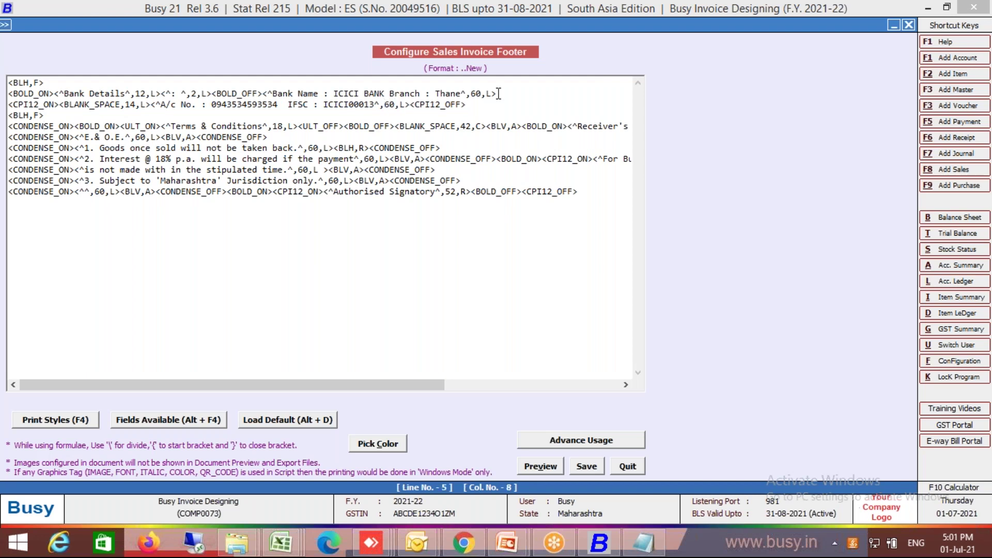
key("Right")
key("Right")
key("Right")
key("Right")
key("Right")
key("Right")
key("Right")
key("Right")
key("Right")
key("Right")
key("Right")
key("Right")
key("Right")
key("Right")
key("Right")
key("Right")
key("Right")
key("Right")
key("Right")
key("Right")
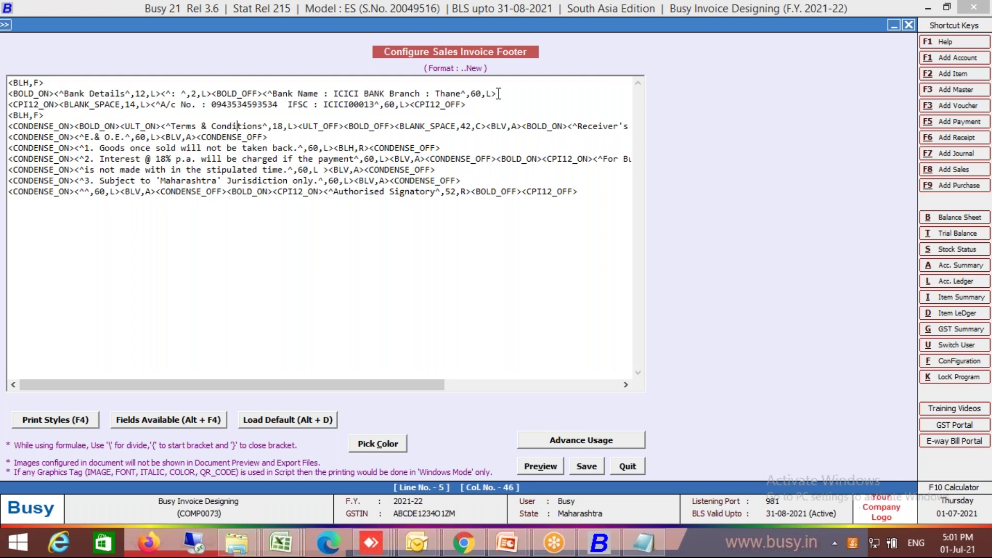
key("Right")
key("Right")
key("Right")
key("Right")
key("Right")
key("Right")
key("Down")
key("Home")
key("Delete")
key("Delete")
key("Delete")
key("Delete")
key("Delete")
key("Delete")
key("Delete")
key("Delete")
key("Delete")
key("Delete")
key("Delete")
key("Delete")
key("Delete")
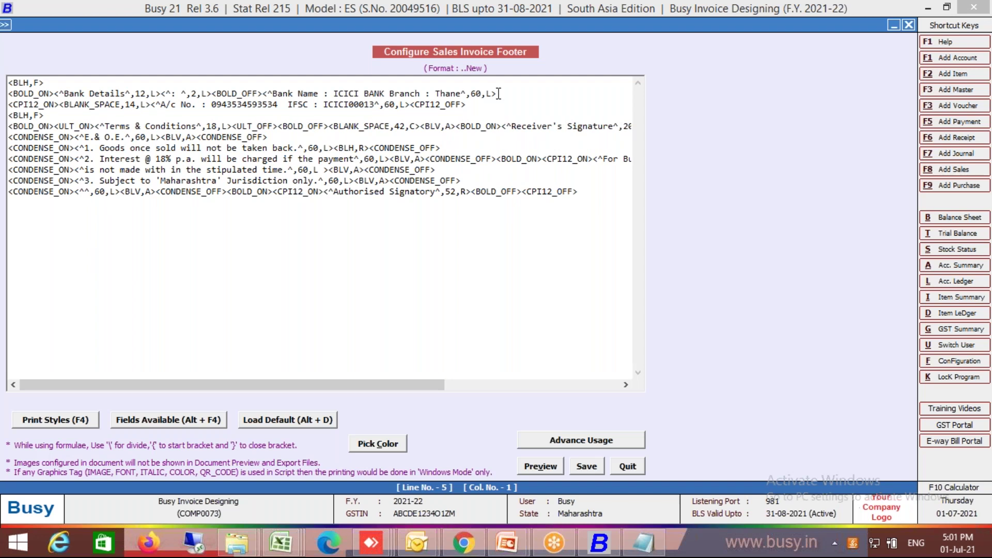
Step: Select the <CONDENSE_ON> tag at the start of the E.& O.E. line in the footer script
key("shift+Right")
key("shift+Right")
key("shift+Right")
key("shift+Right")
key("shift+Right")
key("shift+Right")
key("shift+Right")
key("shift+Right")
key("shift+Right")
key("shift+Right")
key("shift+Right")
key("shift+Right")
key("shift+Right")
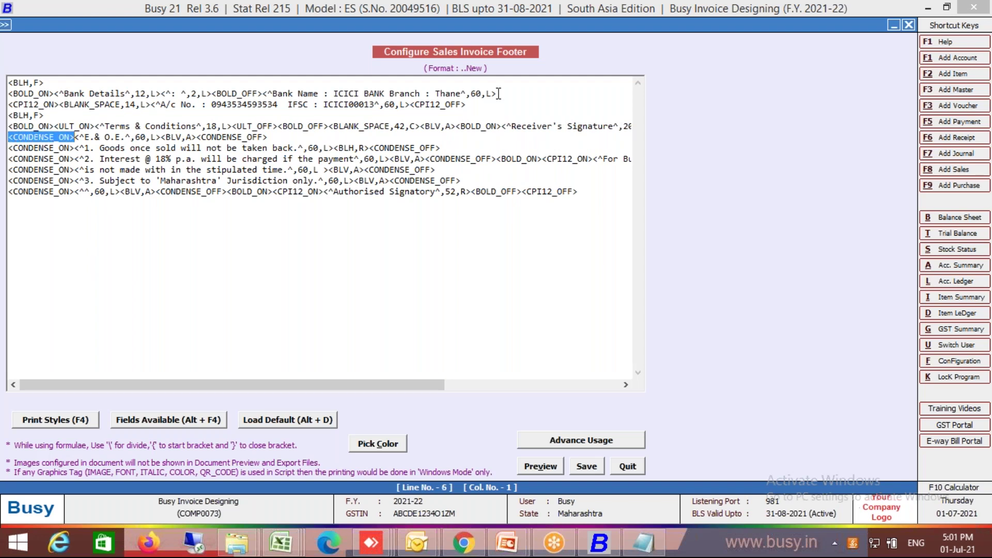
Step: Remove the opening <CONDENSE_ON> tag from the "E.& O.E." line and the "1. Goods once sold" line of the footer script
key("Delete")
key("Down")
key("shift+Right")
key("shift+Right")
key("shift+Right")
key("shift+Right")
key("shift+Right")
key("shift+Right")
key("shift+Right")
key("shift+Right")
key("shift+Right")
key("shift+Right")
key("shift+Right")
key("shift+Right")
key("shift+Right")
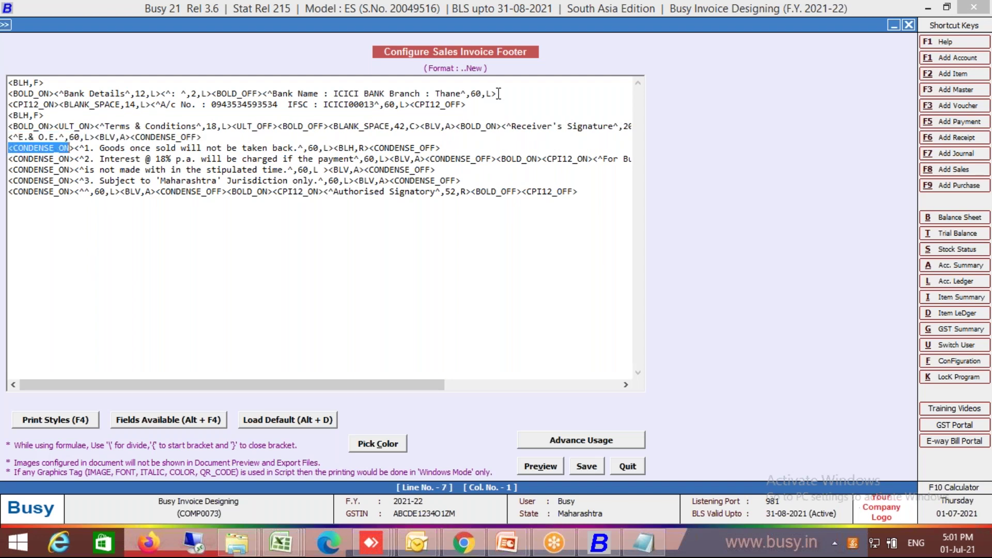
key("Delete")
Step: Delete the leading <CONDENSE_ON> tag from the "2. Interest @ 18% p.a." line
key("Down")
key("shift+Right")
key("shift+Right")
key("shift+Right")
key("shift+Right")
key("shift+Right")
key("shift+Right")
key("shift+Right")
key("shift+Right")
key("shift+Right")
key("shift+Right")
key("shift+Right")
key("shift+Right")
key("shift+Right")
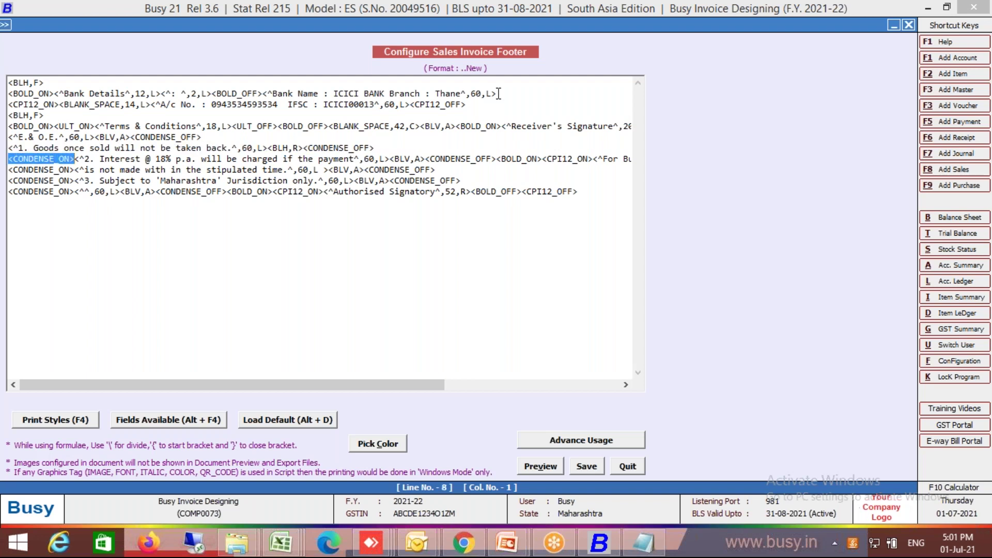
key("Delete")
Step: Delete the leading <CONDENSE_ON> tag from the "is not made with in the stipulated time" line
key("Down")
key("shift+Right")
key("shift+Right")
key("shift+Right")
key("shift+Right")
key("shift+Right")
key("shift+Right")
key("shift+Right")
key("shift+Right")
key("shift+Right")
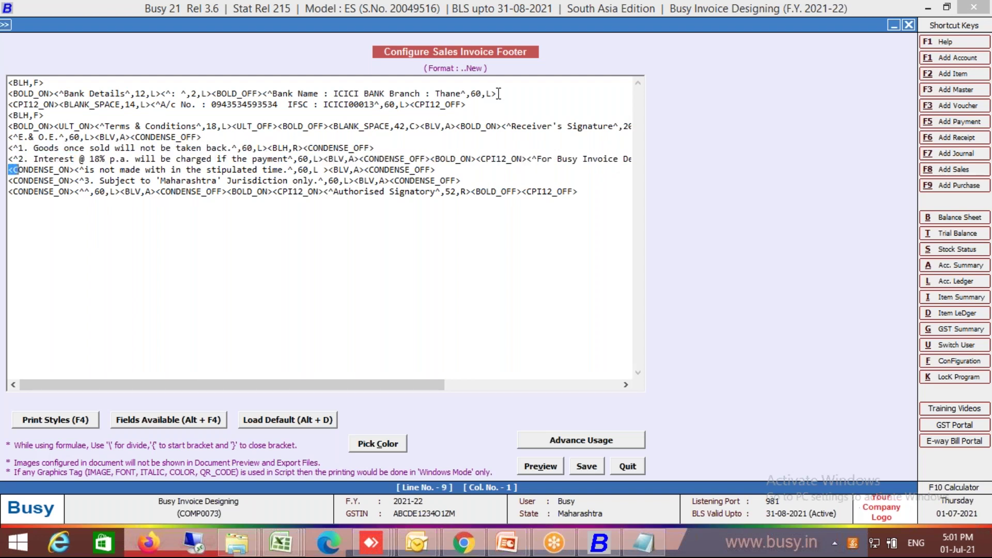
key("shift+Right")
key("shift+Right")
key("shift+Right")
key("shift+Right")
key("Delete")
Step: Delete the leading <CONDENSE_ON> tag from the "3. Subject to 'Maharashtra' Jurisdiction only" line
key("Down")
key("shift+Right")
key("shift+Right")
key("shift+Right")
key("shift+Right")
key("shift+Right")
key("shift+Right")
key("shift+Right")
key("shift+Right")
key("shift+Right")
key("shift+Right")
key("shift+Right")
key("shift+Right")
key("shift+Right")
key("Delete")
Step: Delete the leading <CONDENSE_ON> tag from the last script line, which holds "Authorised Signatory"
key("Down")
key("shift+Right")
key("shift+Right")
key("shift+Right")
key("shift+Right")
key("shift+Right")
key("shift+Right")
key("shift+Right")
key("shift+Right")
key("shift+Right")
key("shift+Right")
key("shift+Right")
key("shift+Right")
key("shift+Right")
key("shift+Right")
key("shift+Right")
key("shift+Left")
key("shift+Left")
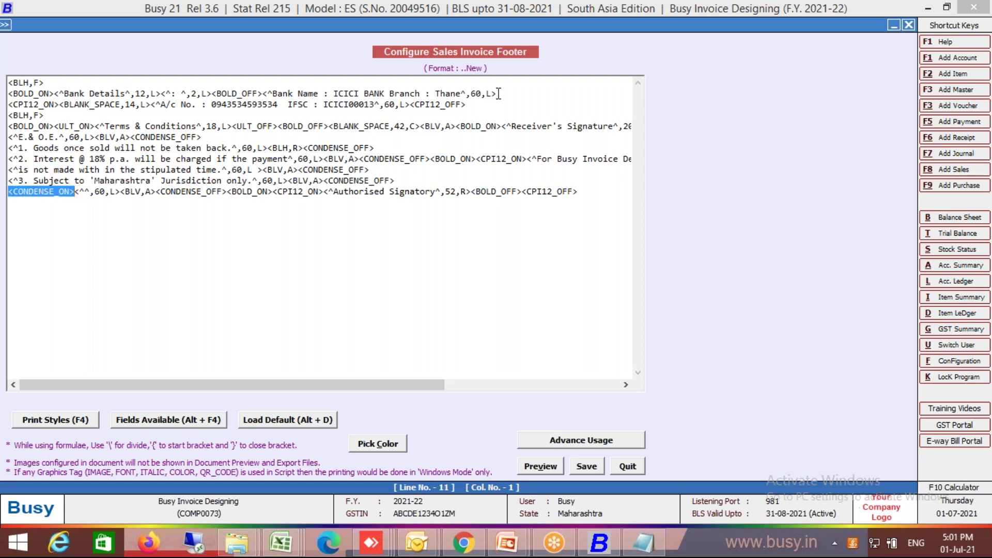
key("Delete")
Step: Set the field width of the "E.& O.E." text to 43
key("Up")
key("Up")
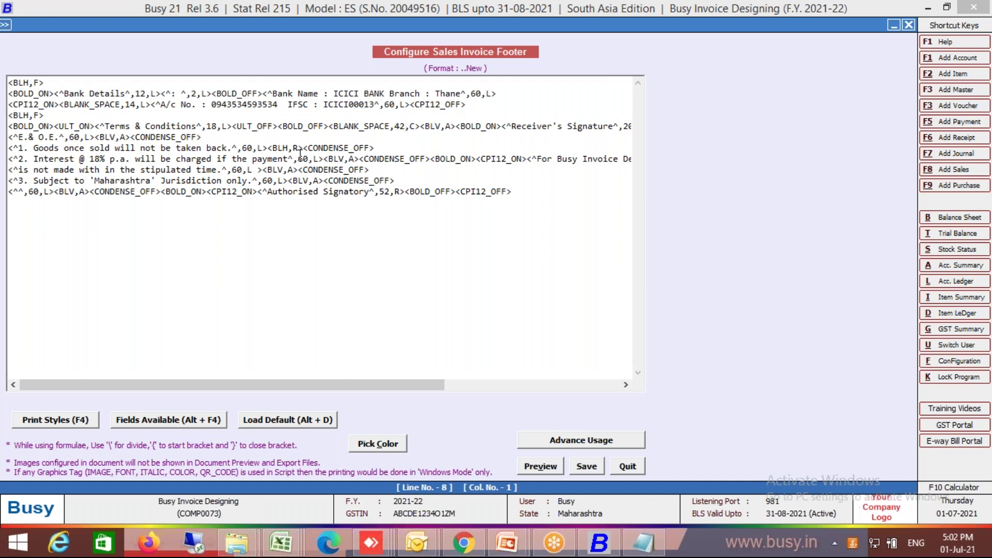
left_click(75, 137)
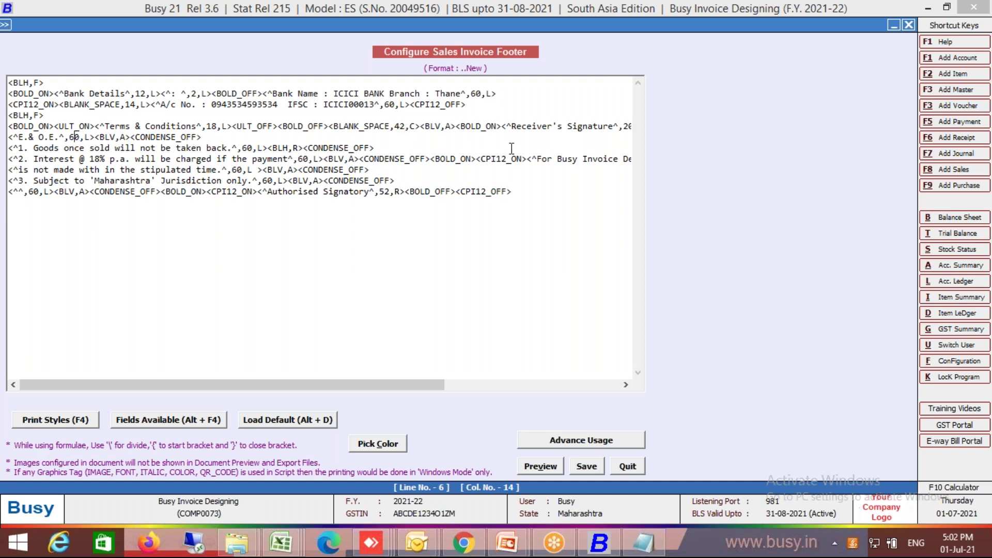
key("BackSpace")
key("BackSpace")
type("43")
Step: Set the field width of the "1. Goods once sold will not be taken back." text to 43
left_click(90, 148)
key("Right")
key("Right")
key("Right")
key("Right")
key("Right")
key("Right")
key("Right")
key("Right")
key("Right")
key("Right")
key("Right")
key("Right")
key("Right")
key("Right")
key("Right")
key("Right")
key("Right")
key("Right")
key("Right")
key("Right")
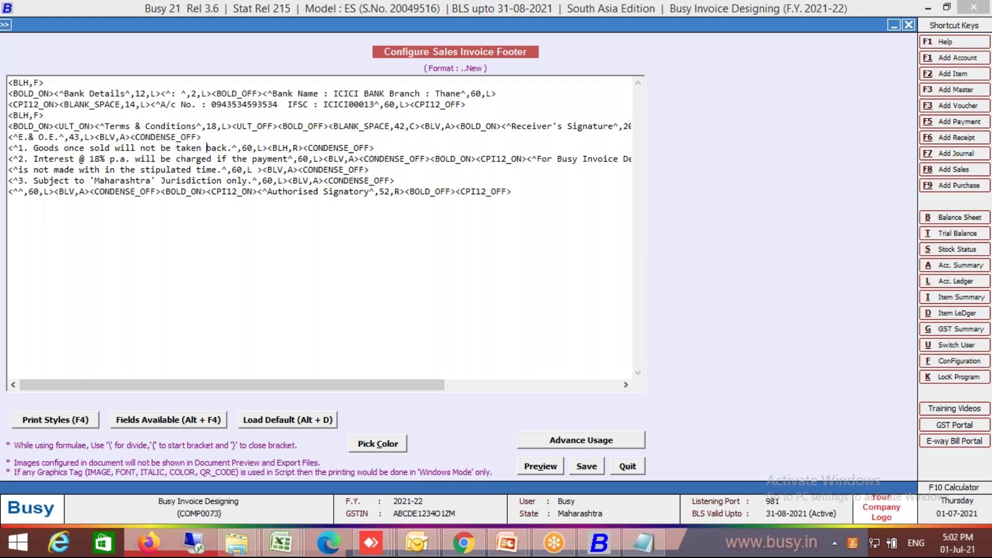
key("BackSpace")
key("BackSpace")
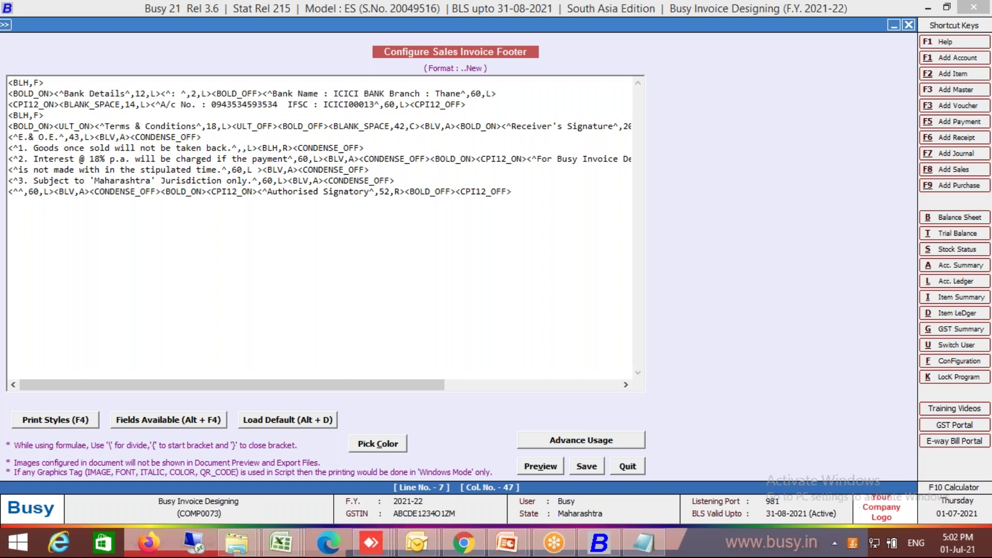
type("43")
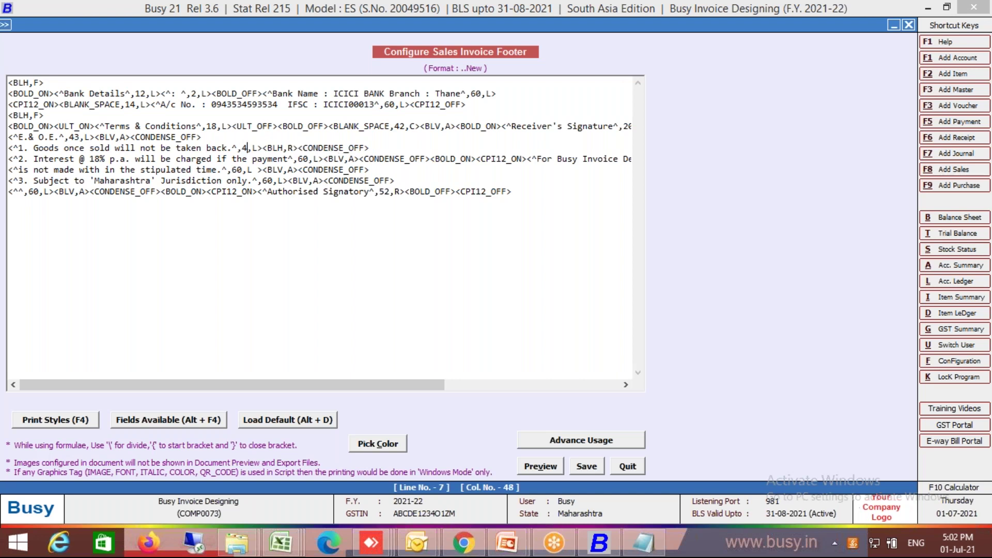
Step: Set the field width of the "2. Interest @ 18% p.a. will be charged if the payment" text to 43
key("Down")
key("Right")
key("Right")
key("Right")
key("Right")
key("Right")
key("Right")
key("Right")
key("Right")
key("Right")
key("Right")
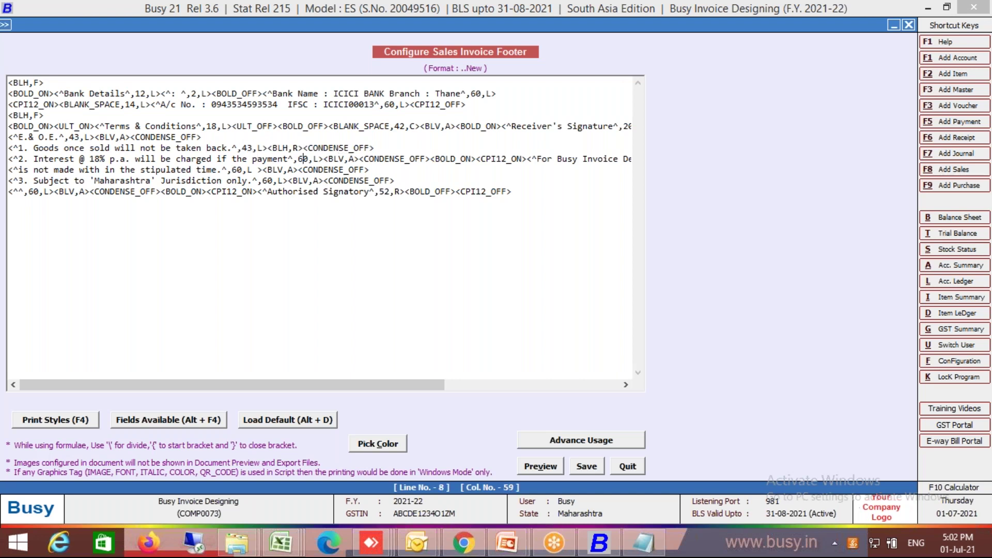
key("BackSpace")
key("BackSpace")
type("43")
Step: Set the field width of the "is not made with in the stipulated time." text to 43
key("Down")
key("Left")
key("BackSpace")
key("BackSpace")
type("43")
key("Down")
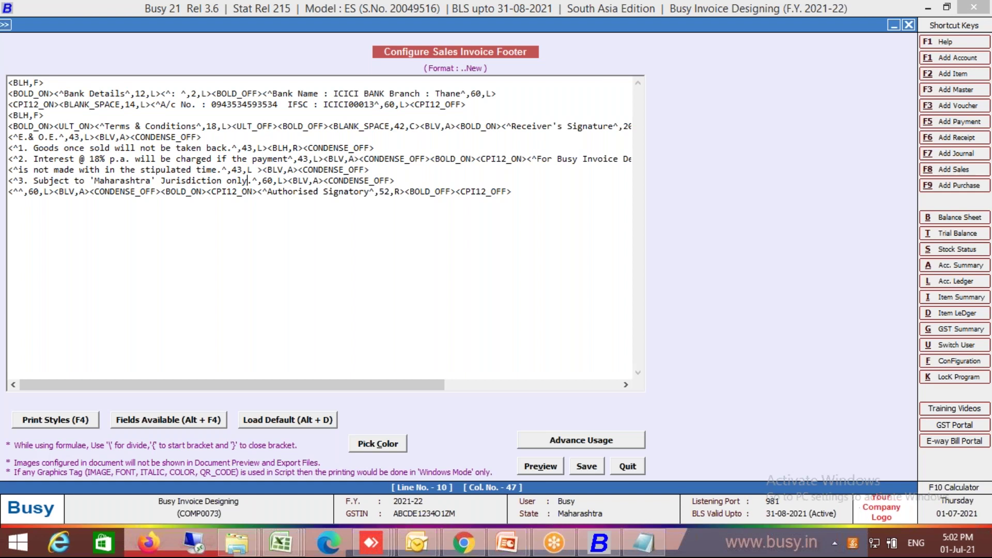
Step: Set the field width of the "3. Subject to 'Maharashtra' Jurisdiction only." text to 43
key("Right")
key("Right")
key("Right")
key("Right")
key("Right")
key("BackSpace")
key("BackSpace")
type("43")
Step: Set the width of the empty text field at the start of the "Authorised Signatory" line to 43
key("Down")
key("Left")
key("Left")
key("Left")
key("Left")
key("Left")
key("Left")
key("Left")
key("Left")
key("Left")
key("Left")
key("Left")
key("Left")
key("Left")
key("Left")
key("Left")
key("Left")
key("Left")
key("Left")
key("Left")
key("Left")
key("Left")
key("Left")
key("Left")
key("Left")
key("Left")
key("Left")
key("Left")
key("Left")
key("BackSpace")
key("BackSpace")
type("43")
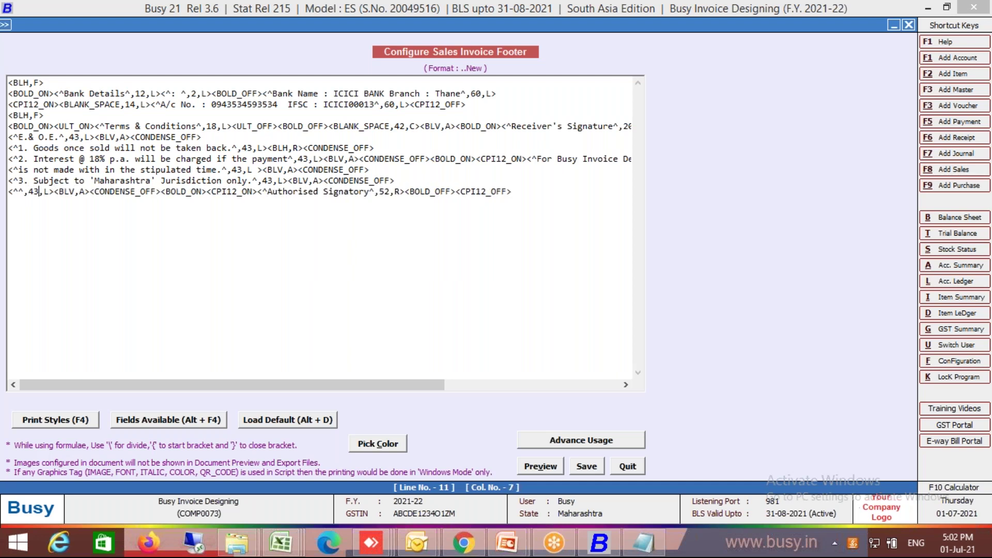
Step: Set the BLANK_SPACE width between "Terms & Conditions" and "Receiver's Signature" to 25
left_click(137, 126)
key("Right")
key("Right")
key("Right")
key("Right")
key("Right")
key("Right")
key("Right")
key("Right")
key("Right")
key("Right")
key("Right")
key("Right")
key("Right")
key("Right")
key("Right")
key("Right")
key("Right")
key("Right")
key("Right")
key("Right")
key("Right")
key("Right")
key("Right")
key("Right")
key("Right")
key("Right")
key("Right")
key("Right")
key("Right")
key("Right")
key("Right")
key("Right")
key("Right")
key("Right")
key("Right")
key("Right")
key("Right")
key("Right")
key("Right")
key("Right")
key("BackSpace")
key("BackSpace")
type("25")
Step: Check the remaining tags on the "Receiver's Signature" line, from its end backwards
key("End")
key("Left")
key("Left")
key("Left")
key("Left")
key("Left")
key("Left")
key("Left")
key("Left")
key("Left")
key("Left")
key("Left")
key("Left")
key("Left")
key("Left")
key("Left")
key("Left")
key("Left")
key("Left")
key("Left")
key("Left")
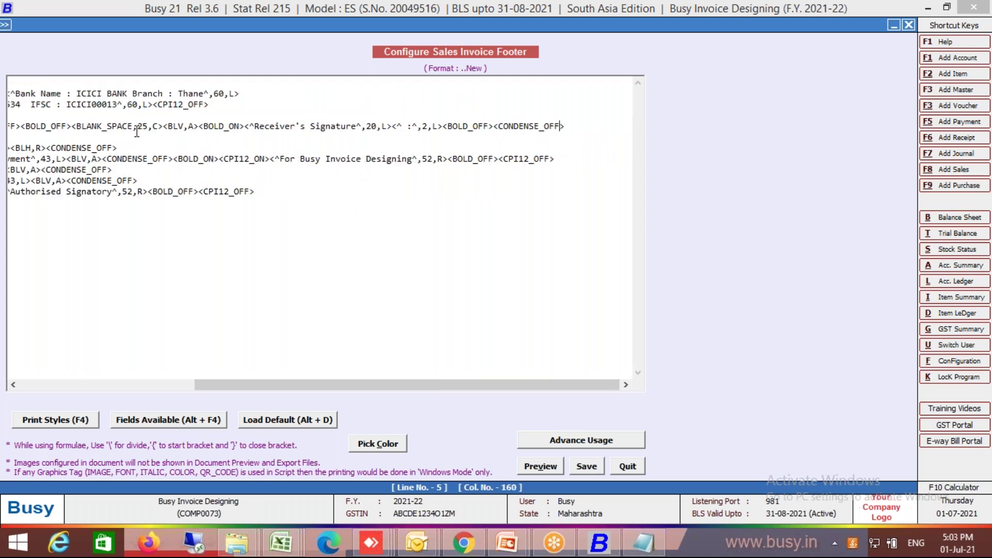
key("Left")
key("Left")
key("Left")
key("Left")
key("Left")
key("Left")
key("Left")
key("Left")
key("Left")
key("Left")
key("Left")
key("Left")
key("Left")
key("Left")
key("Left")
key("Left")
key("Left")
key("Left")
key("Left")
key("Left")
key("Left")
key("Left")
key("Left")
key("Left")
Step: Remove the CONDENSE_OFF tag before "For Busy Invoice Designing" on the "2. Interest @ 18% p.a." line
left_click(174, 166)
key("Up")
key("Right")
key("Right")
key("Delete")
key("Delete")
key("Delete")
key("Delete")
key("Delete")
key("Delete")
key("Delete")
key("Delete")
key("Delete")
key("Delete")
key("Delete")
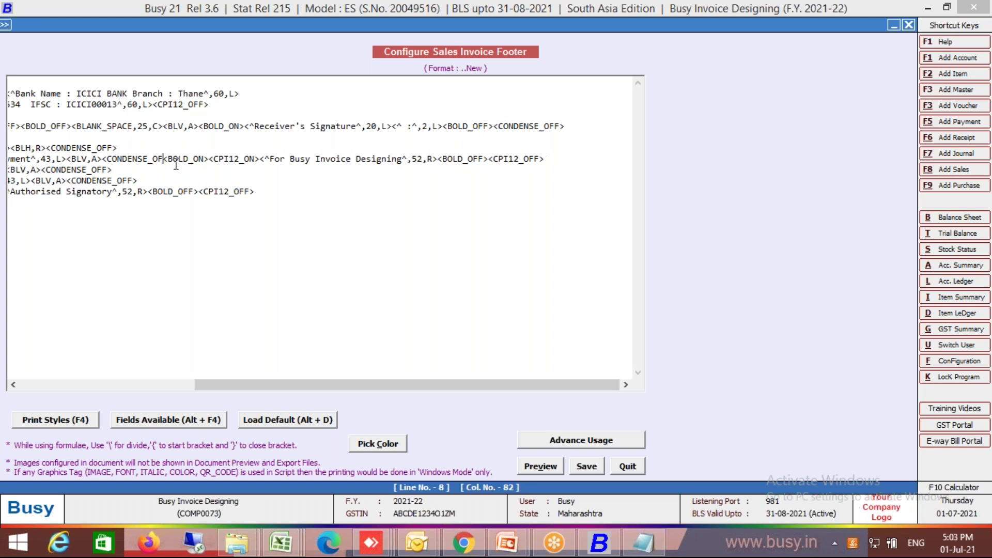
key("BackSpace")
key("BackSpace")
key("BackSpace")
key("BackSpace")
Step: Remove the CONDENSE_OFF tag from the end of the "1. Goods once sold will not be taken back." line
key("Up")
key("Right")
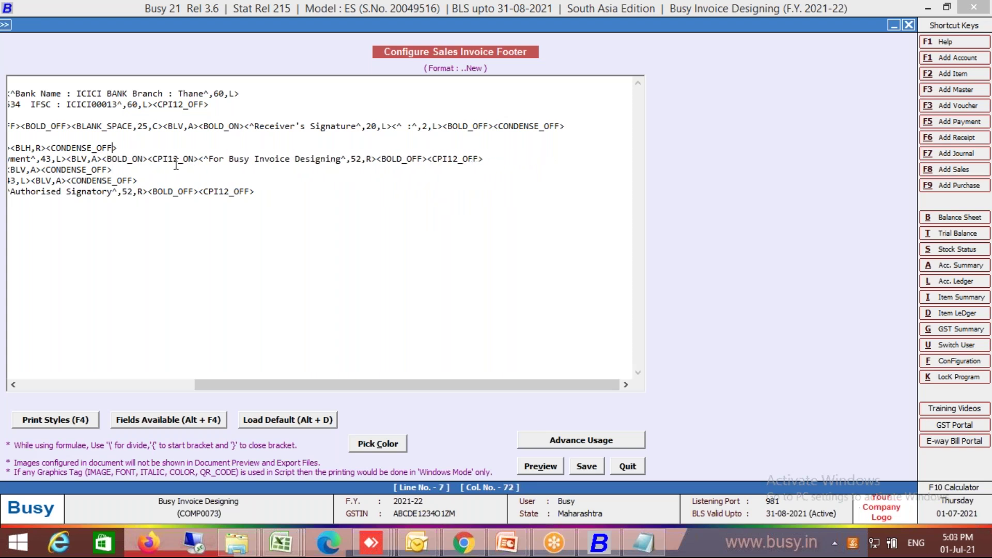
key("shift+Left")
key("shift+Left")
key("shift+Left")
key("shift+Left")
key("shift+Left")
key("shift+Left")
key("shift+Left")
key("shift+Left")
key("shift+Left")
key("shift+Left")
key("shift+Left")
key("shift+Left")
key("shift+Left")
key("shift+Left")
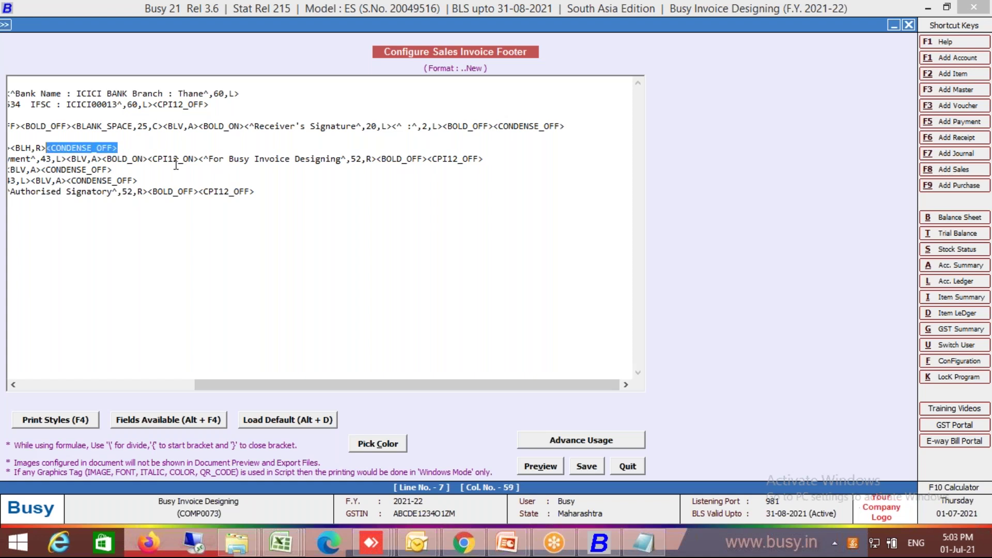
key("ctrl+x")
Step: Remove the CONDENSE_OFF tags ending the "is not made with in the stipulated time." and "3. Subject to 'Maharashtra' Jurisdiction only." lines
key("Down")
key("shift+End")
key("ctrl+x")
key("Down")
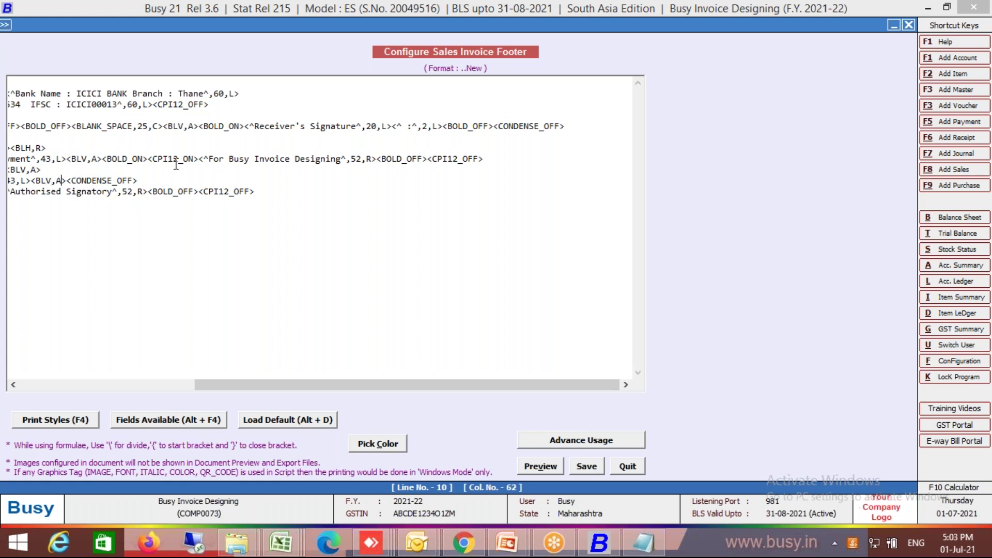
key("shift+End")
key("ctrl+x")
Step: Remove the CPI12_OFF tag from the end of the "Authorised Signatory" line
key("Down")
key("shift+Left")
key("shift+Left")
key("shift+Left")
key("shift+Left")
key("shift+Left")
key("shift+Left")
key("shift+Left")
key("shift+Left")
key("shift+Left")
key("shift+Left")
key("shift+Left")
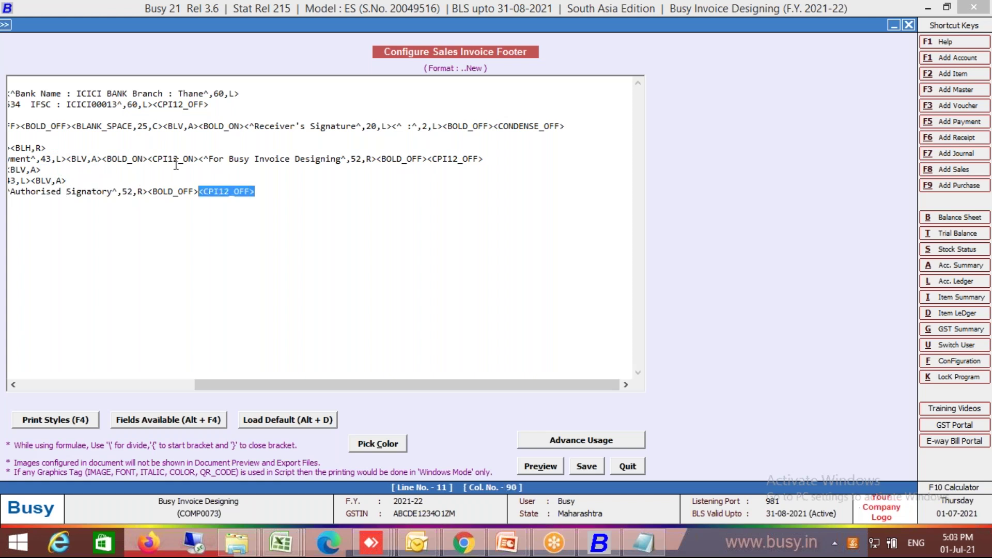
key("ctrl+x")
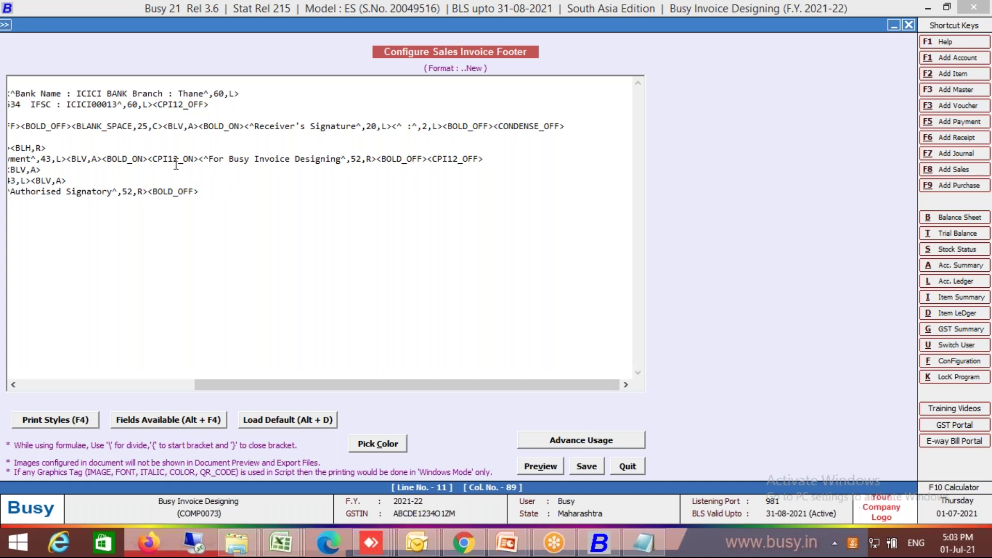
Step: Remove the CPI12_ON tag directly before the "Authorised Signatory" text
key("Left")
key("Left")
key("Left")
key("Left")
key("Left")
key("Left")
key("Left")
key("Left")
key("Left")
key("Left")
key("Left")
key("Left")
key("Left")
key("Left")
key("Left")
key("Left")
key("Left")
key("Left")
key("Left")
key("Left")
key("Left")
key("Right")
key("Right")
key("Right")
key("Right")
key("Right")
key("Right")
key("Right")
key("shift+Right")
key("shift+Right")
key("shift+Right")
key("shift+Right")
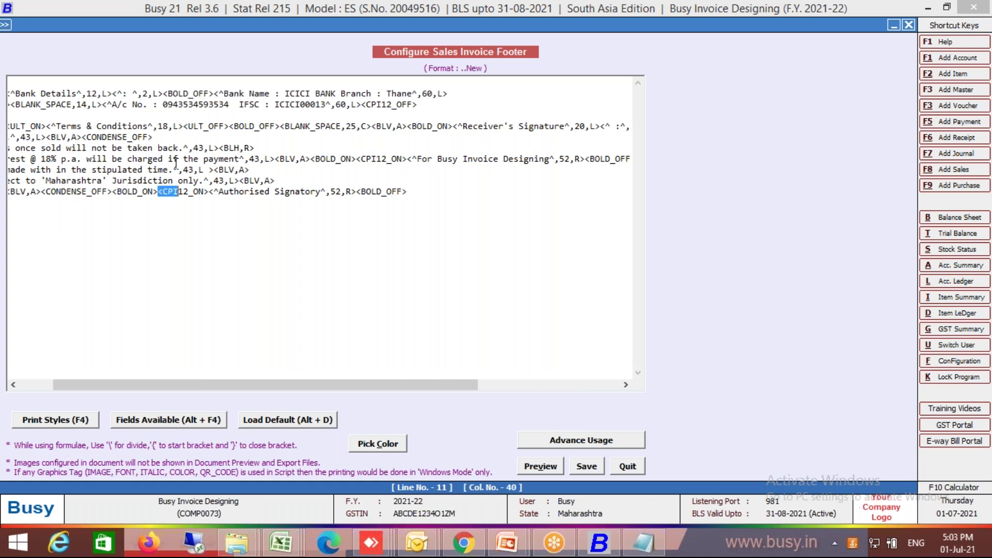
key("shift+Right")
key("shift+Right")
key("shift+Right")
key("shift+Right")
key("shift+Right")
key("shift+Right")
key("Delete")
Step: Remove the CONDENSE_OFF tag between BLV,A and BOLD_ON on the "Authorised Signatory" line
key("Left")
key("Left")
key("Left")
key("Left")
key("Left")
key("Left")
key("Left")
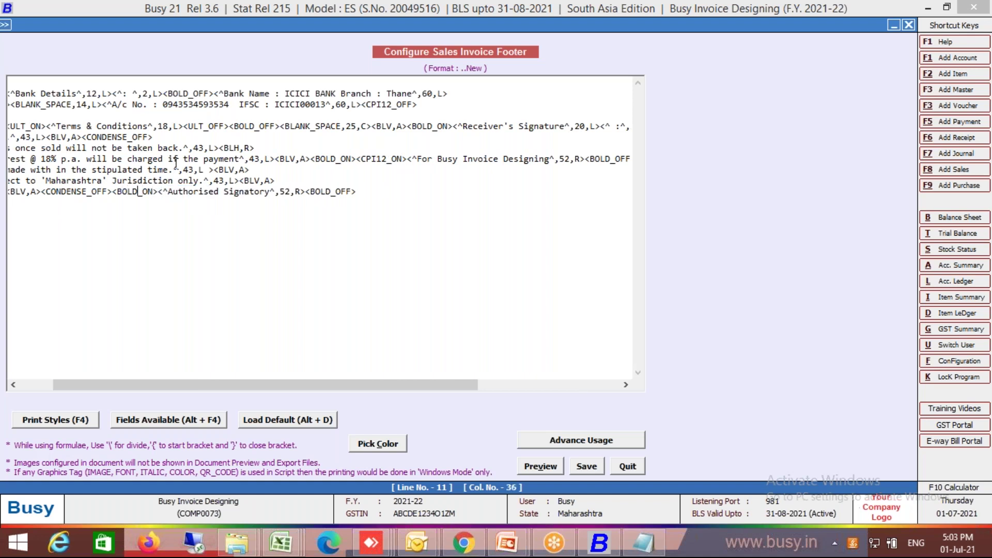
key("shift+Left")
key("shift+Left")
key("shift+Left")
key("shift+Left")
key("shift+Left")
key("shift+Left")
key("shift+Left")
key("shift+Left")
key("shift+Left")
key("shift+Left")
key("shift+Left")
key("shift+Left")
key("Delete")
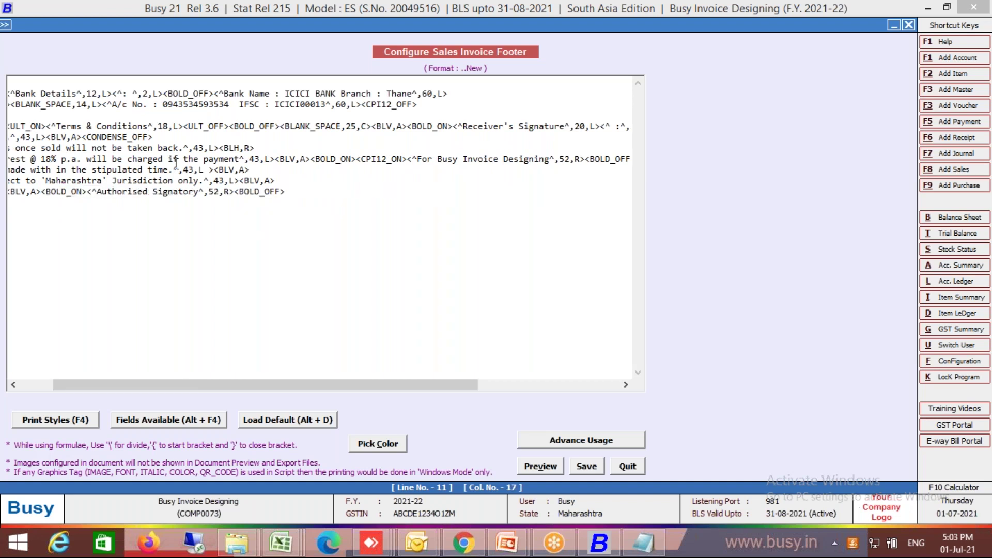
Step: Set the width of the "Authorised Signatory" field on the last footer line to 42
key("Home")
key("End")
key("Left")
key("Left")
key("Left")
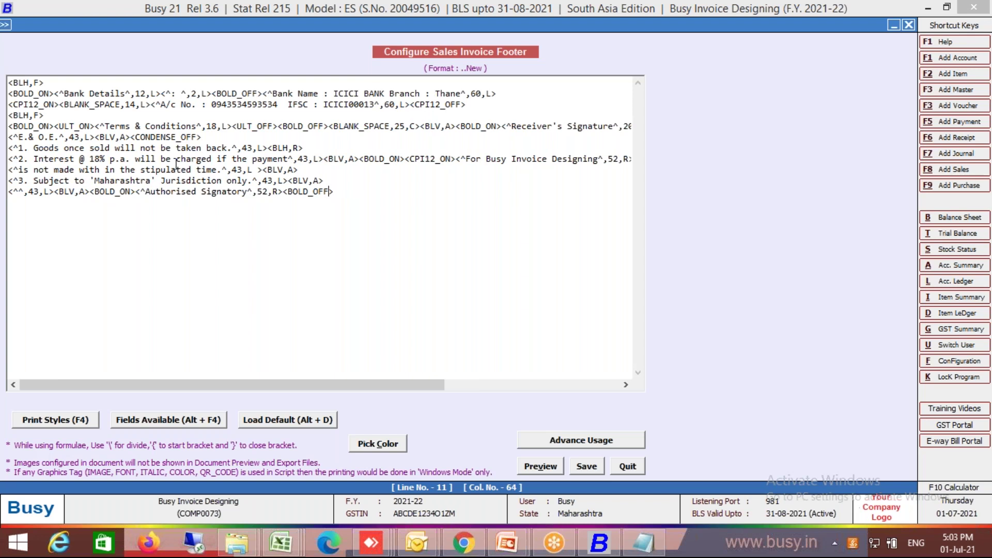
key("Left")
key("Left")
key("Left")
key("Left")
key("Left")
key("Left")
key("Left")
key("Left")
key("Left")
key("Left")
key("Left")
key("Left")
key("BackSpace")
type("4")
Step: Set the width of the "For Busy Invoice Designing" field to 42
left_click(613, 160)
key("BackSpace")
type("4")
Step: Examine the remaining fields and print tags along the "Receiver's Signature" line of the footer script
key("Up")
key("Up")
key("Up")
key("Right")
key("Right")
key("Right")
key("Right")
key("Right")
key("Right")
key("Right")
key("Right")
key("Right")
key("Right")
key("Right")
key("Right")
key("Right")
key("Right")
key("Right")
key("Right")
key("Right")
key("Right")
key("Right")
key("Right")
key("Right")
key("Right")
key("Right")
key("Right")
key("Right")
key("Right")
key("Right")
key("Right")
key("Right")
key("Right")
key("Right")
key("Right")
key("Right")
key("Right")
key("Right")
key("Right")
key("Right")
key("Right")
key("Right")
key("Right")
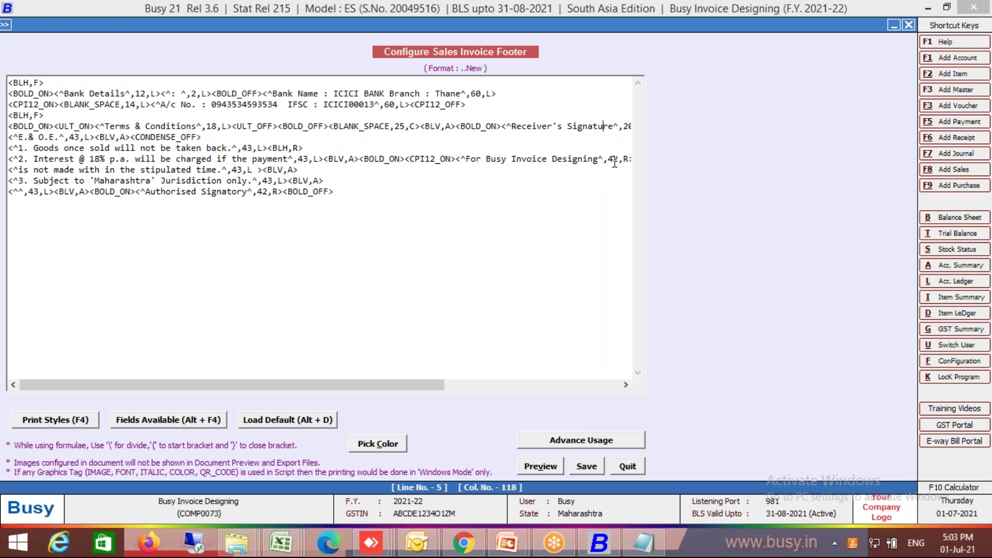
key("Right")
key("Right")
key("Right")
key("Right")
key("Right")
key("Right")
key("Right")
key("Right")
key("Right")
key("Right")
key("Right")
key("Right")
key("Right")
key("Right")
key("Right")
key("Right")
key("Right")
key("Right")
key("Right")
key("Right")
key("Left")
key("Left")
key("Left")
key("Left")
key("Left")
key("Left")
key("Left")
key("Left")
key("Left")
key("Left")
key("Left")
key("Left")
key("Left")
key("Left")
key("Left")
key("Left")
key("Left")
Step: Check the line number of the last footer line and save the footer script despite the unbalanced CONDENSE tags
left_click(332, 193)
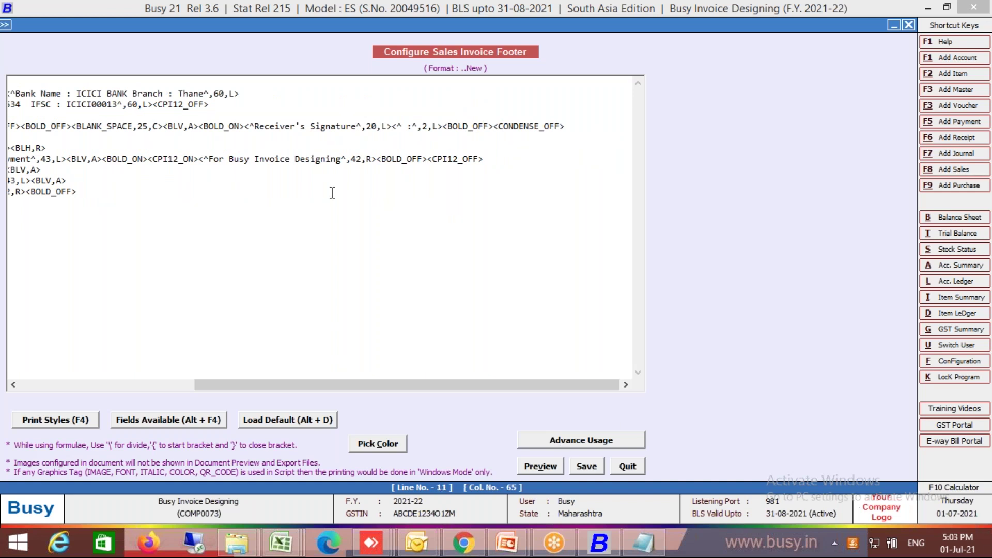
key("Home")
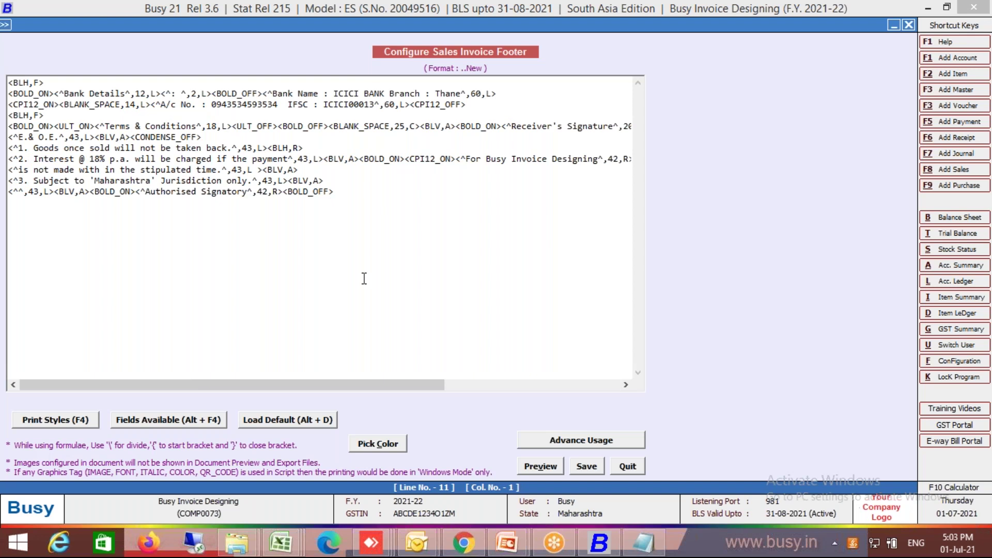
left_click(594, 468)
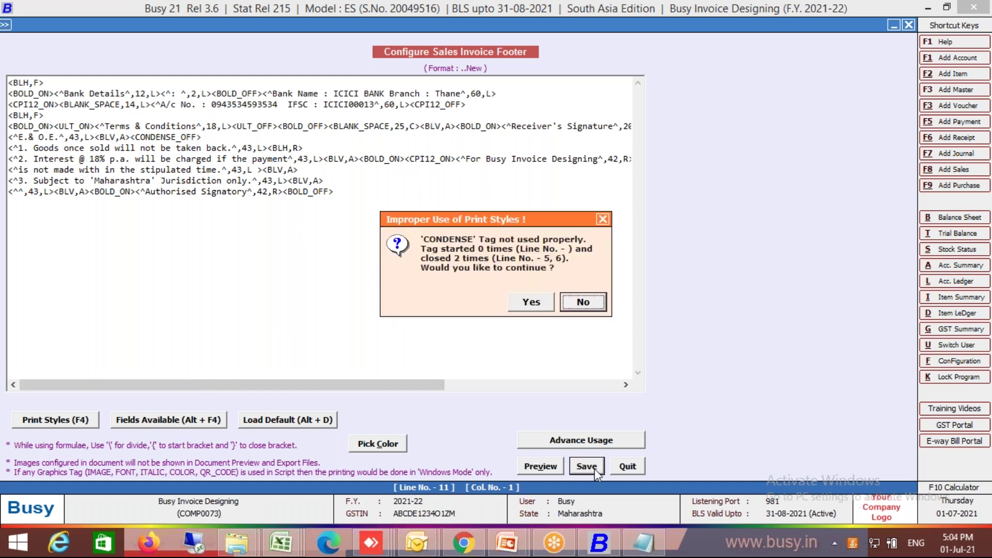
left_click(532, 304)
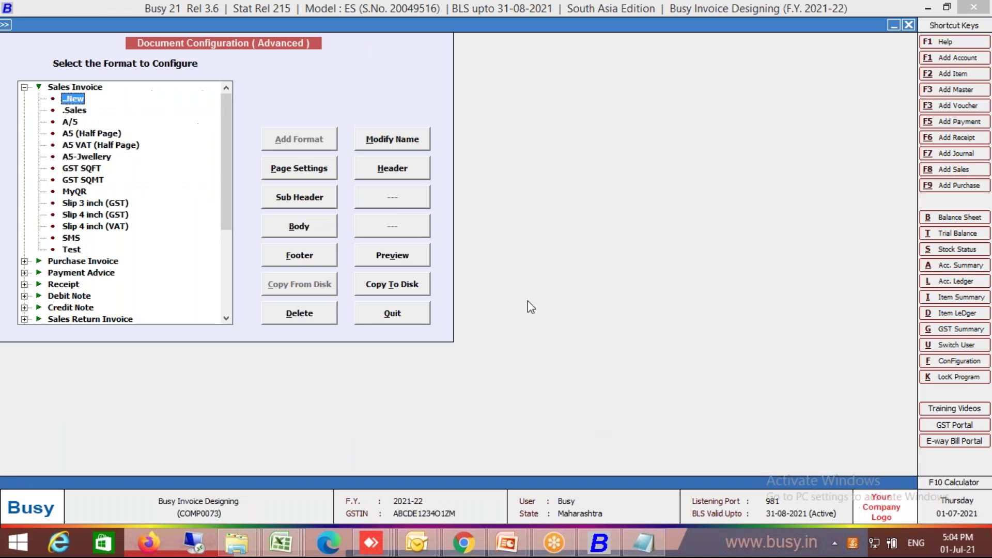
Step: Set the number of lines for the footer to 11 in the ..New format's page settings and save them
left_click(300, 167)
key("Return")
key("Return")
type("11")
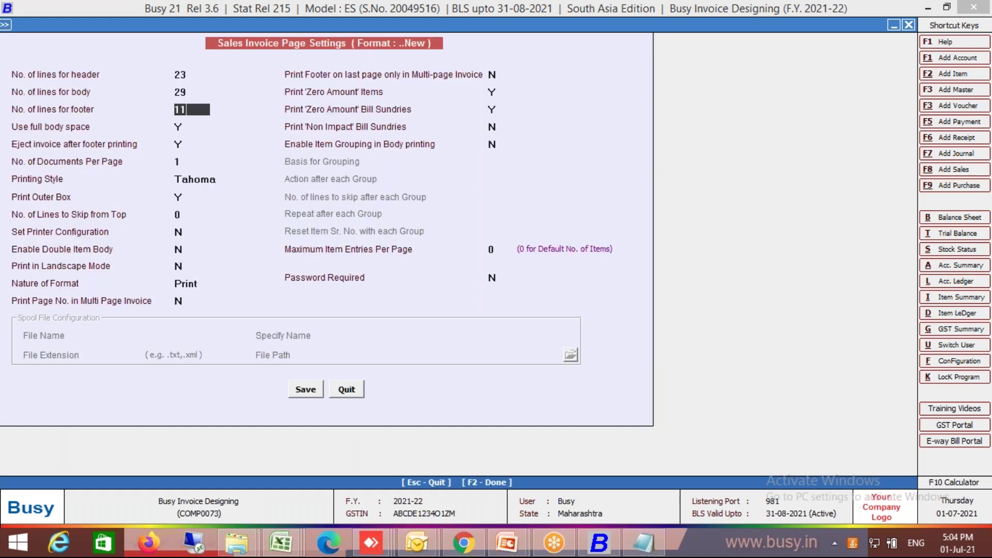
key("F2")
key("Return")
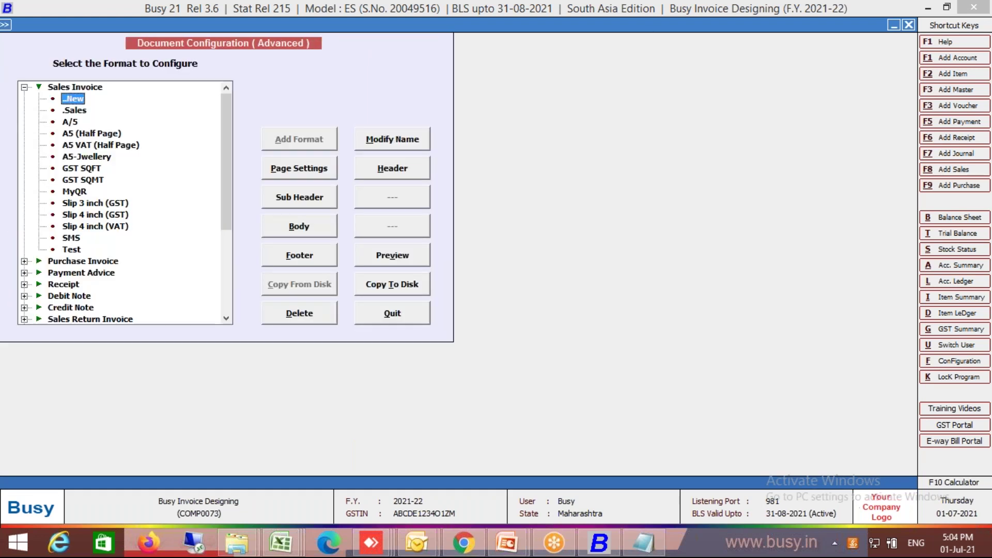
Step: Check the line number of the last header line and save the header script despite the unbalanced CONDENSE tags
left_click(382, 179)
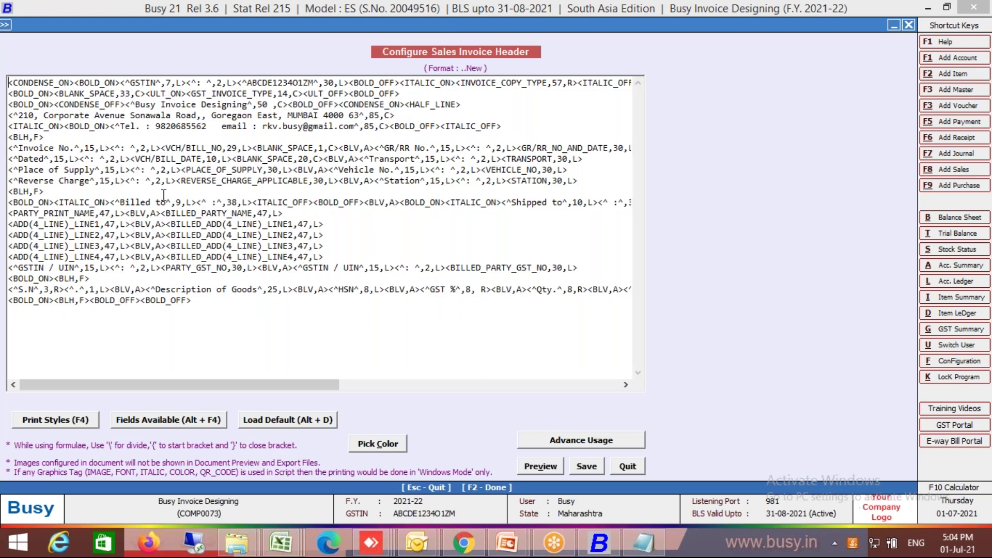
left_click(211, 298)
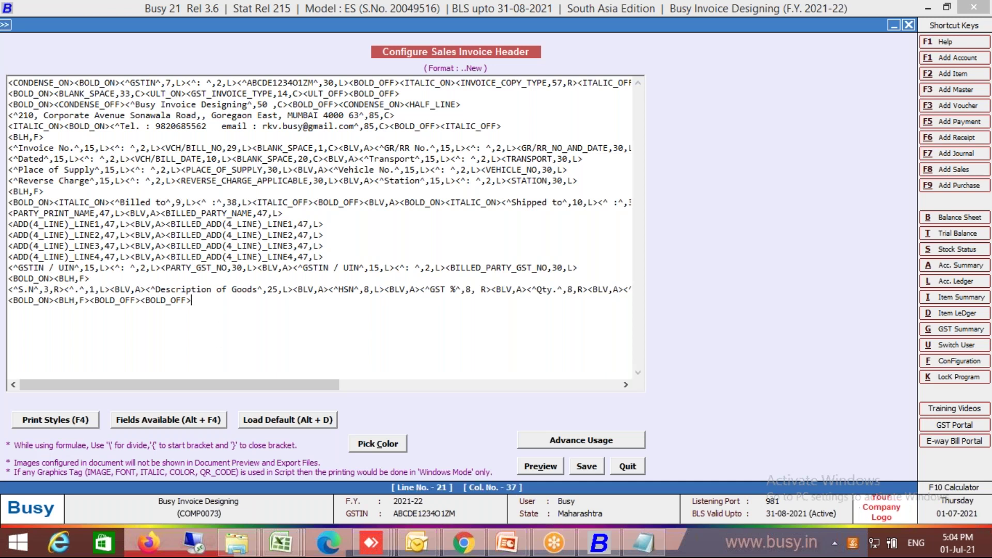
left_click(585, 466)
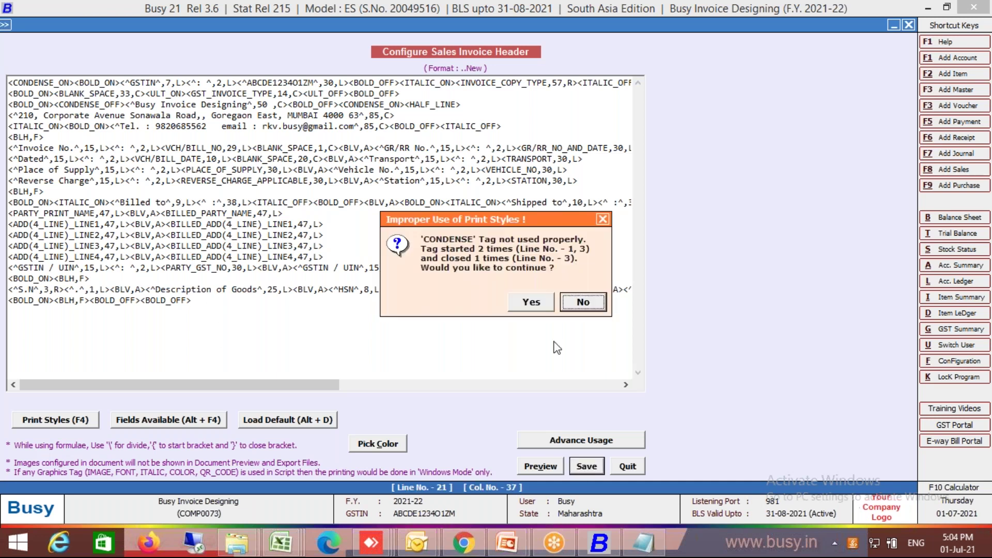
left_click(531, 302)
Step: Set the number of lines for the header to 21 in the page settings
left_click(317, 174)
type("1")
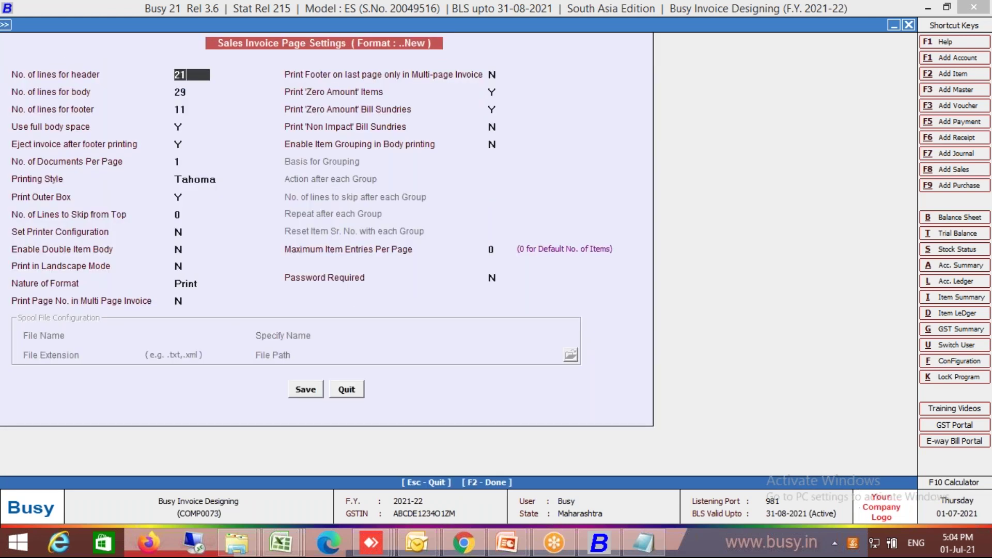
key("Return")
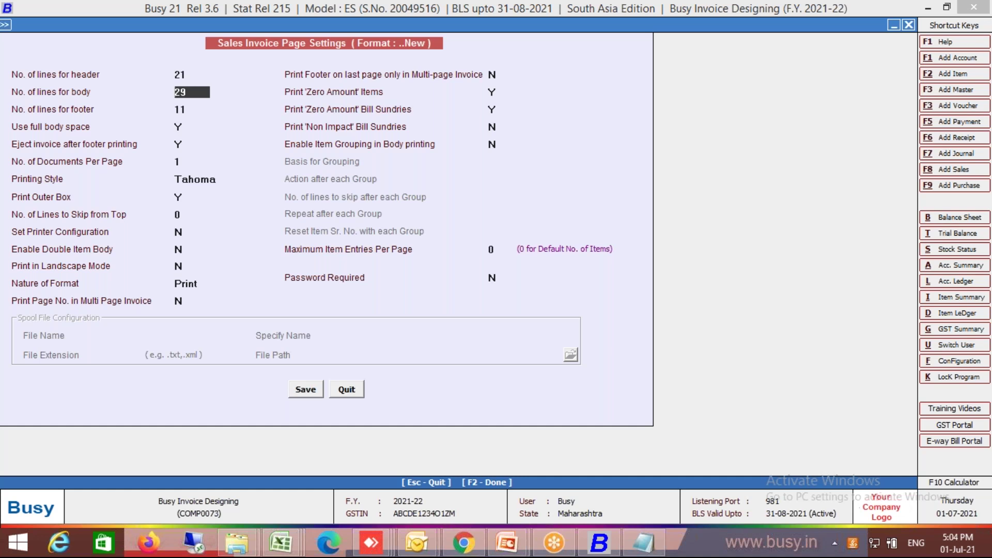
Step: Calculate 48-21-11 for the number of body lines, apply the result of 16 and save the page settings
key("F10")
type("4")
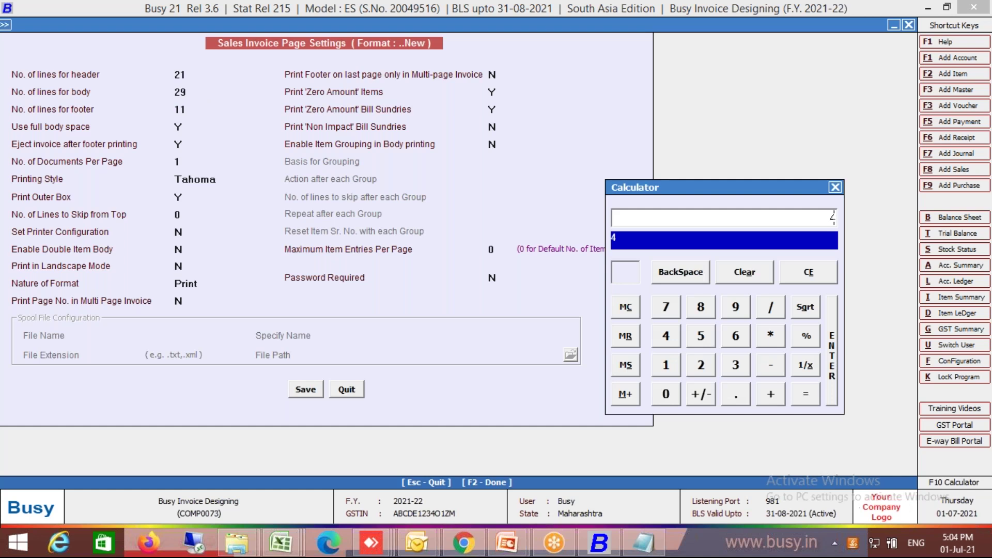
type("8-21-11")
key("Return")
key("Return")
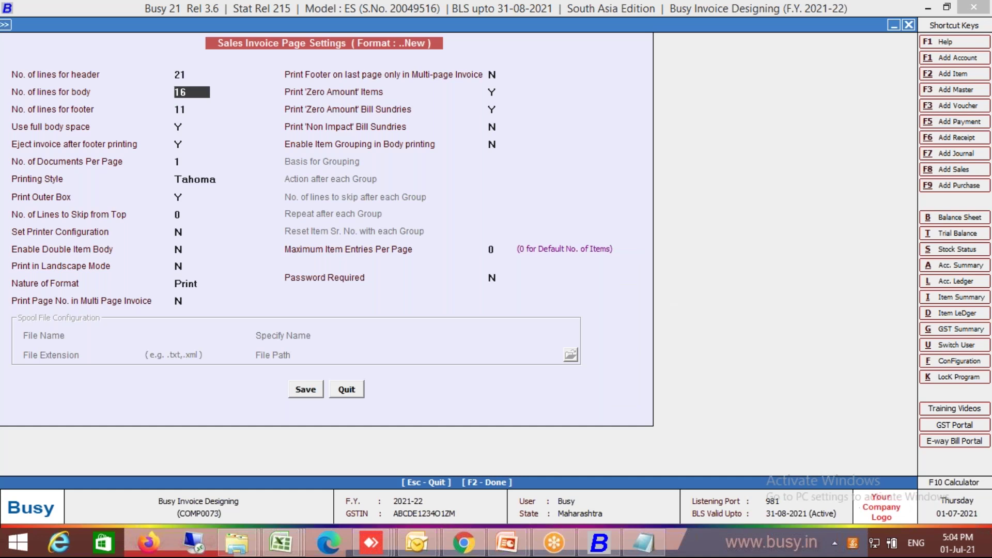
key("F2")
key("Return")
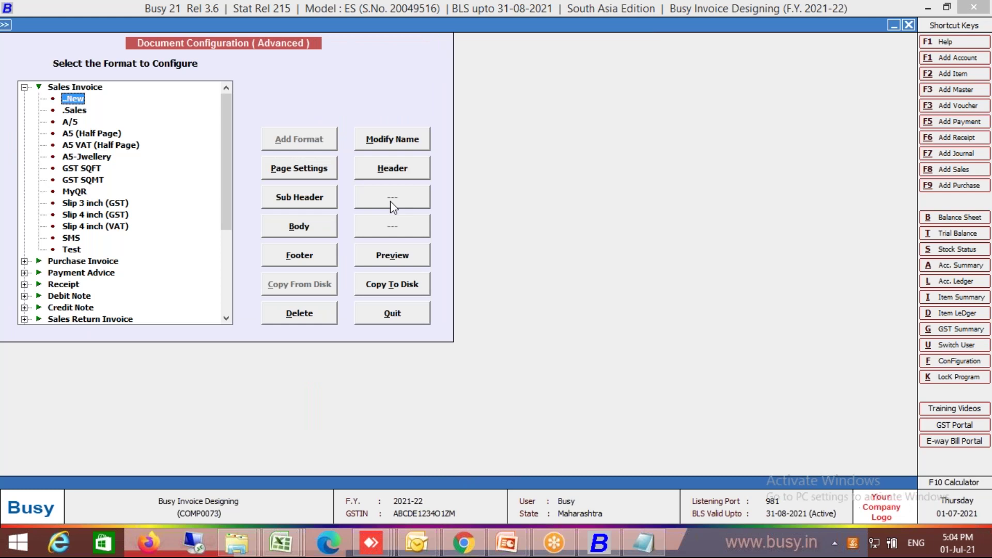
Step: In the header script, join the BLH,F line above "Invoice No." to the end of the telephone and email line
left_click(392, 168)
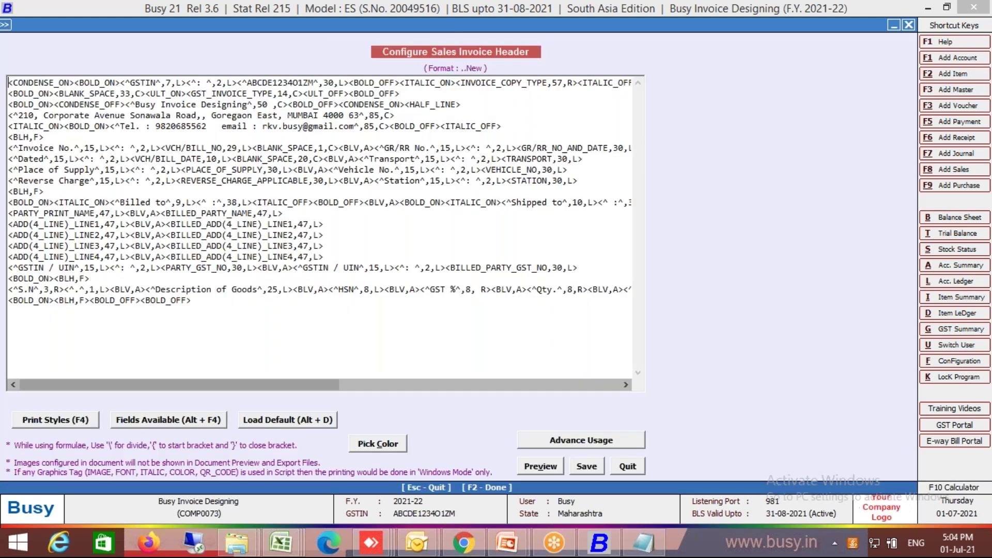
double_click(35, 137)
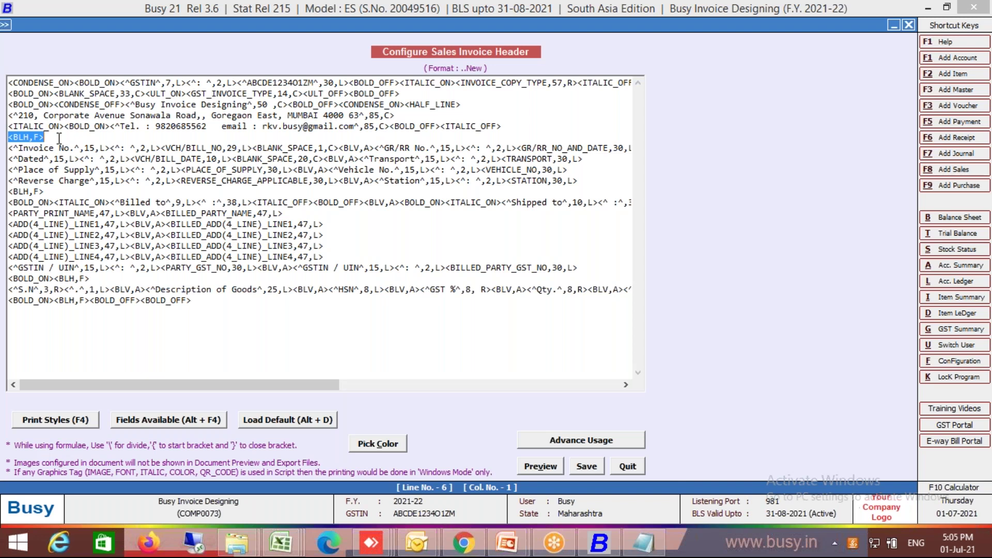
key("Home")
key("BackSpace")
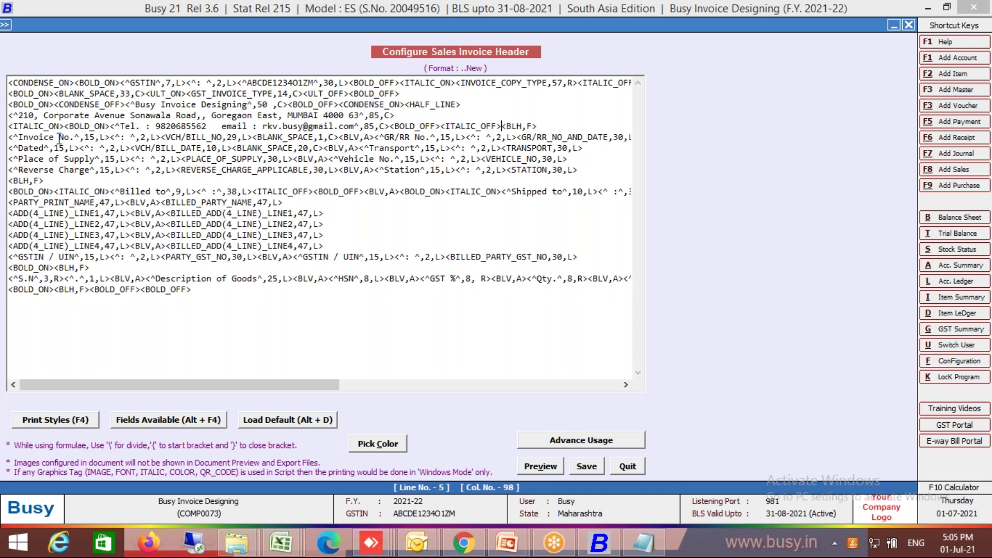
Step: Insert a HALF_LINE print style tag between ITALIC_OFF and BLH,F on the telephone and email line
key("F4")
key("Page_Down")
key("Down")
key("Down")
key("Down")
key("Down")
key("Down")
key("Down")
key("Down")
key("Down")
key("Down")
key("Down")
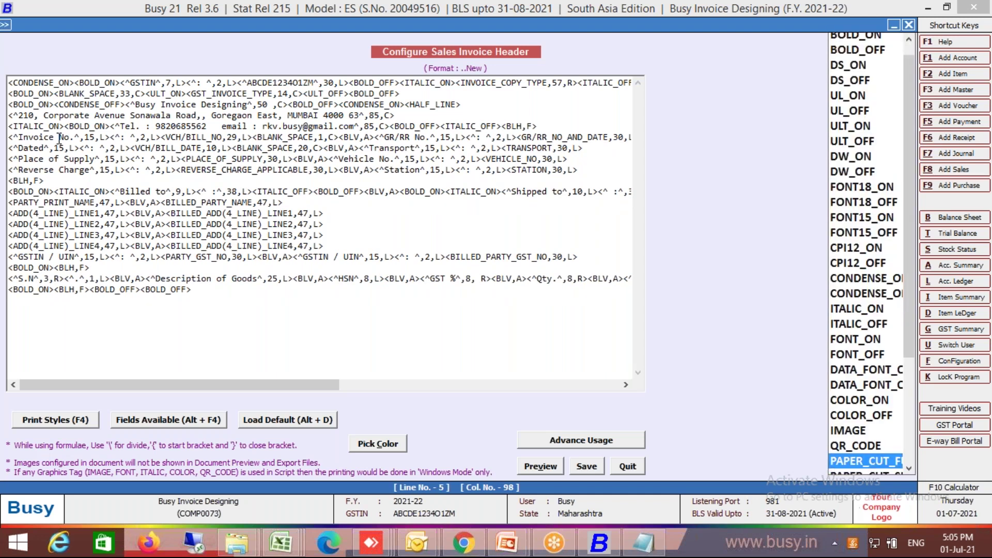
key("Down")
key("Up")
key("Up")
key("Up")
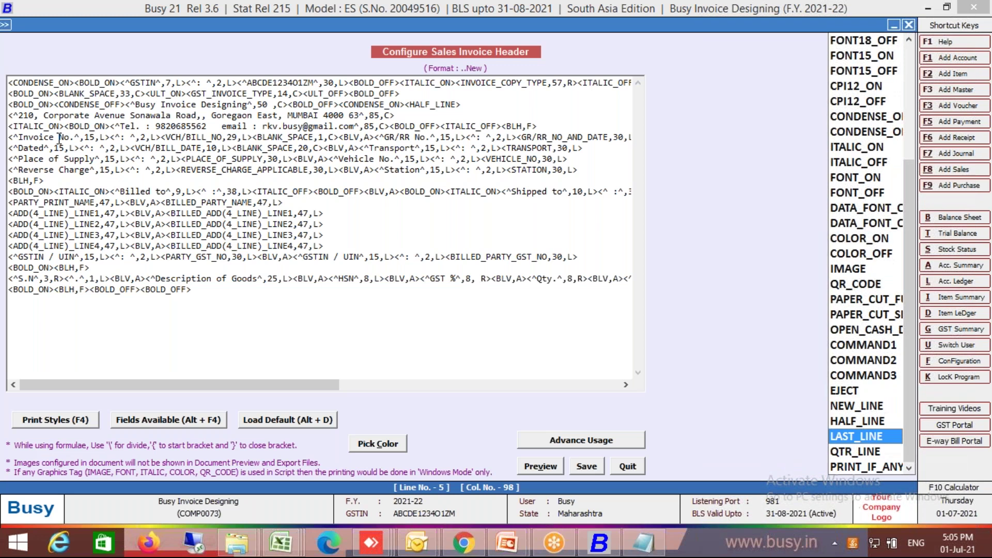
key("Return")
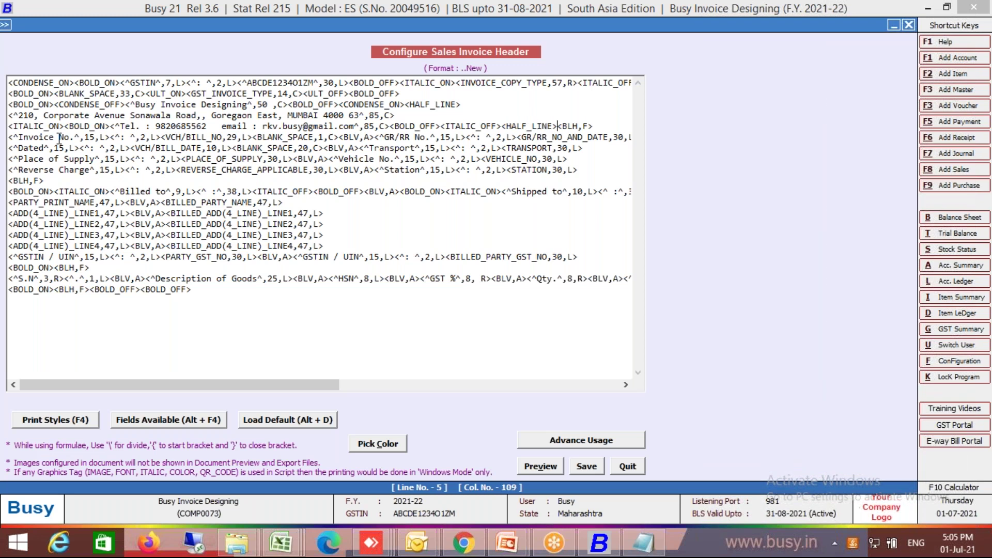
Step: Insert LAST_LINE and HALF_LINE print style tags at the start of the "Invoice No." line
key("Home")
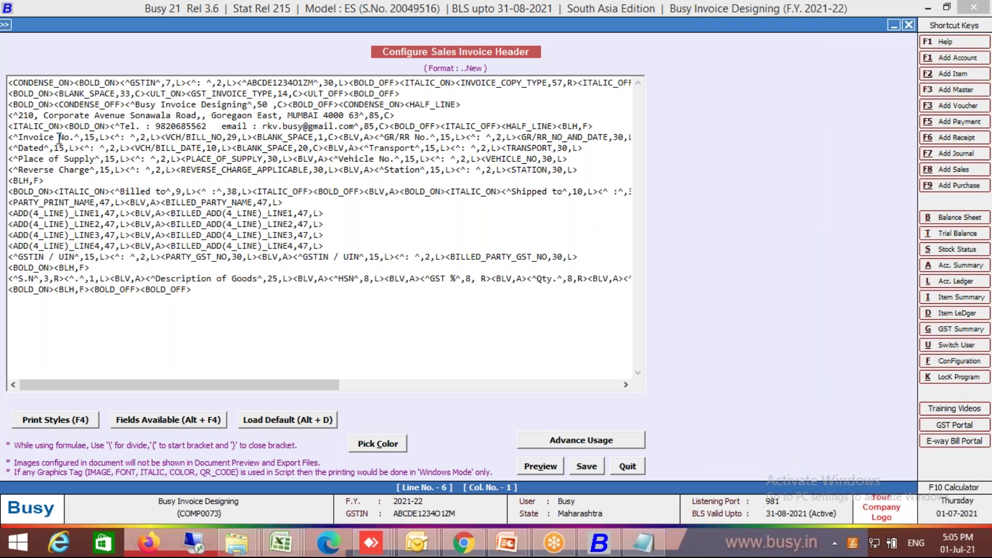
key("F4")
key("Down")
key("Return")
key("F4")
key("Up")
key("Return")
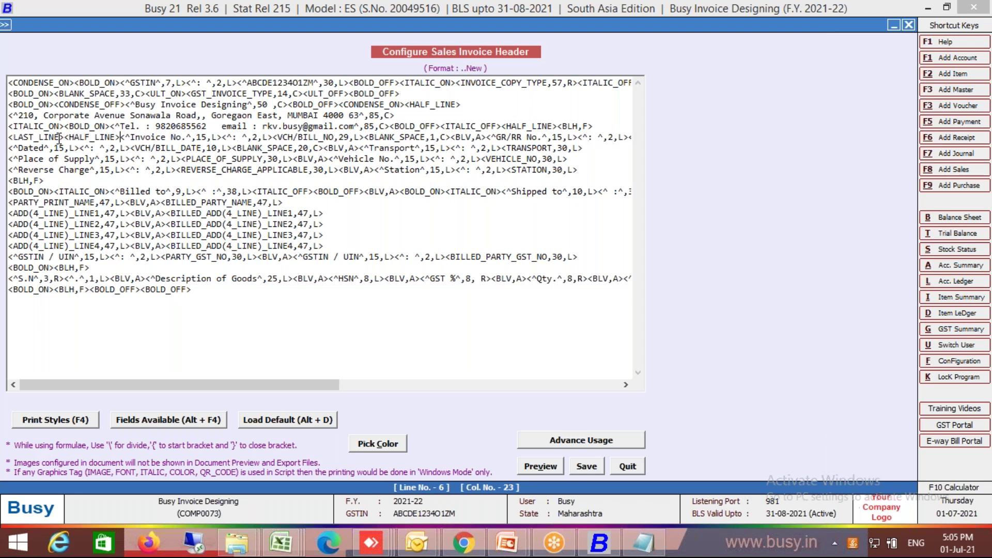
Step: Copy the "Invoice No." line's LAST_LINE and HALF_LINE tags, and join the following BLH,F line to "Reverse Charge" with HALF_LINE before BLH,F
key("shift+Home")
key("ctrl+c")
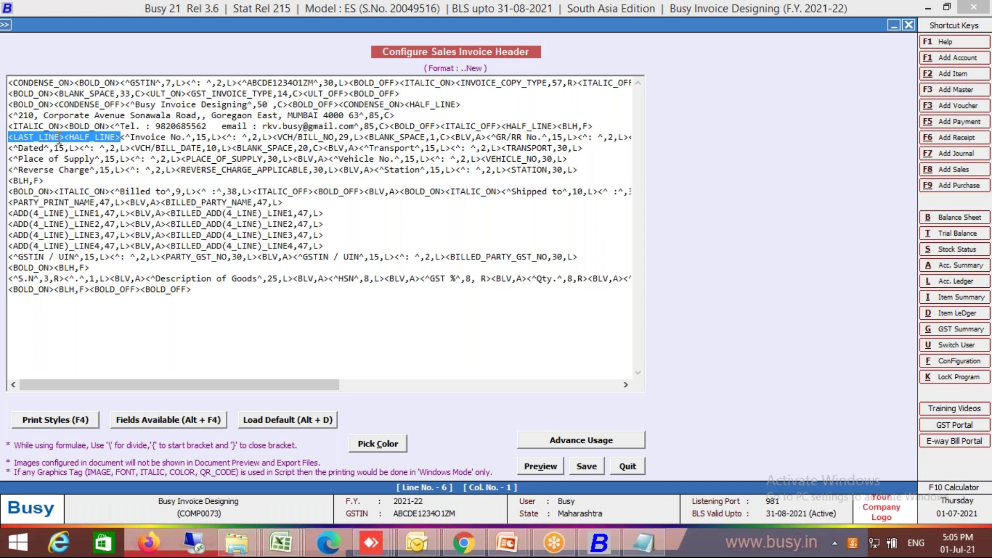
key("Down")
key("Down")
key("Down")
key("Down")
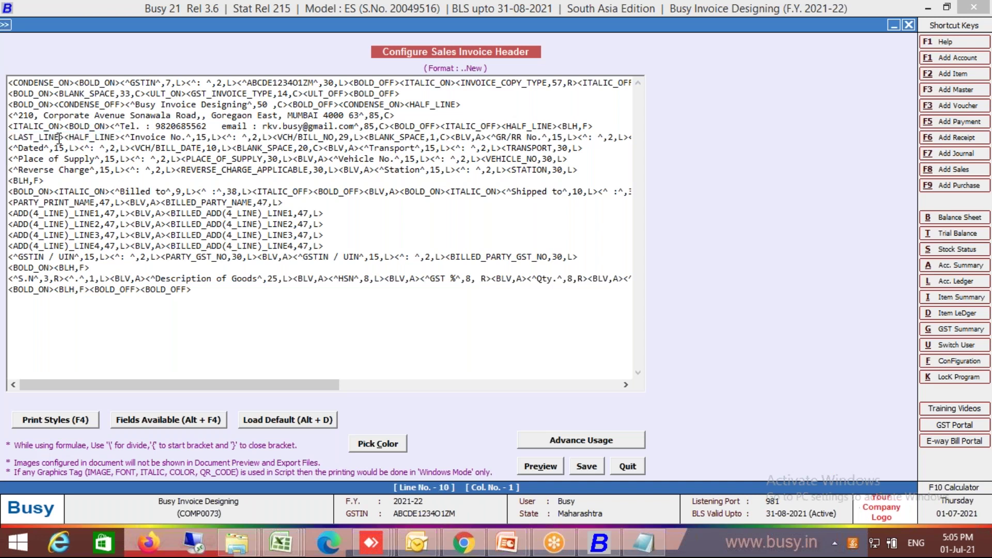
key("BackSpace")
key("F4")
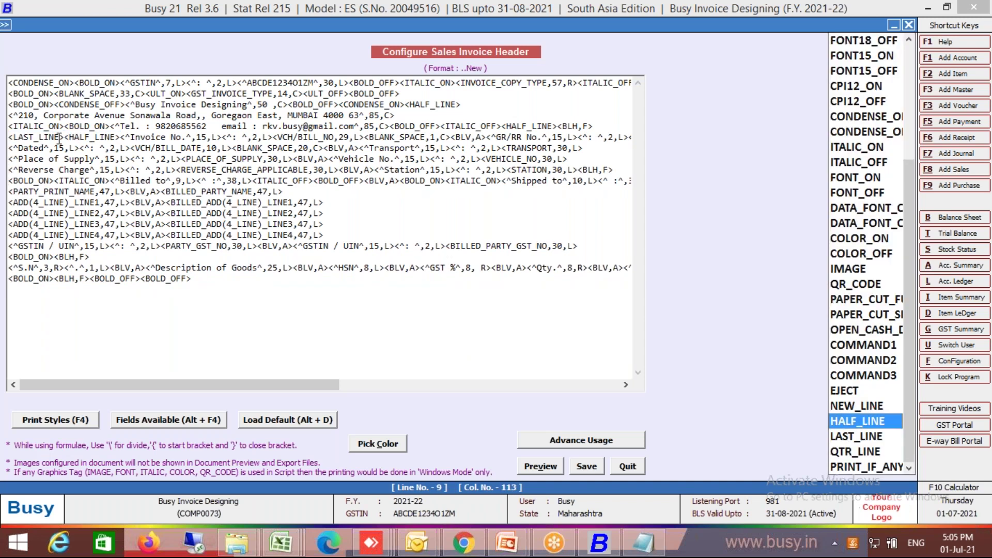
key("Return")
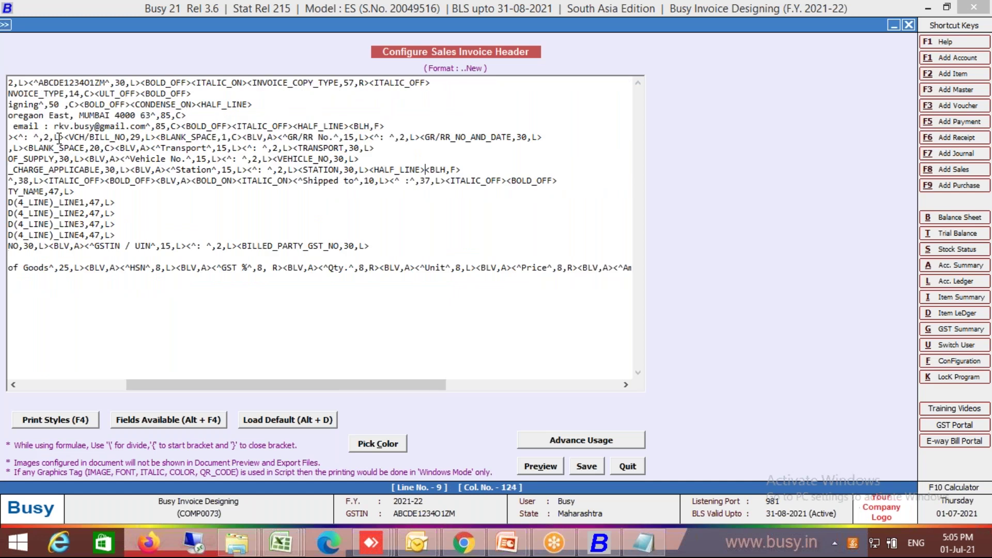
Step: Paste the copied LAST_LINE and HALF_LINE tags at the start of the "Billed to" line
key("Down")
key("Home")
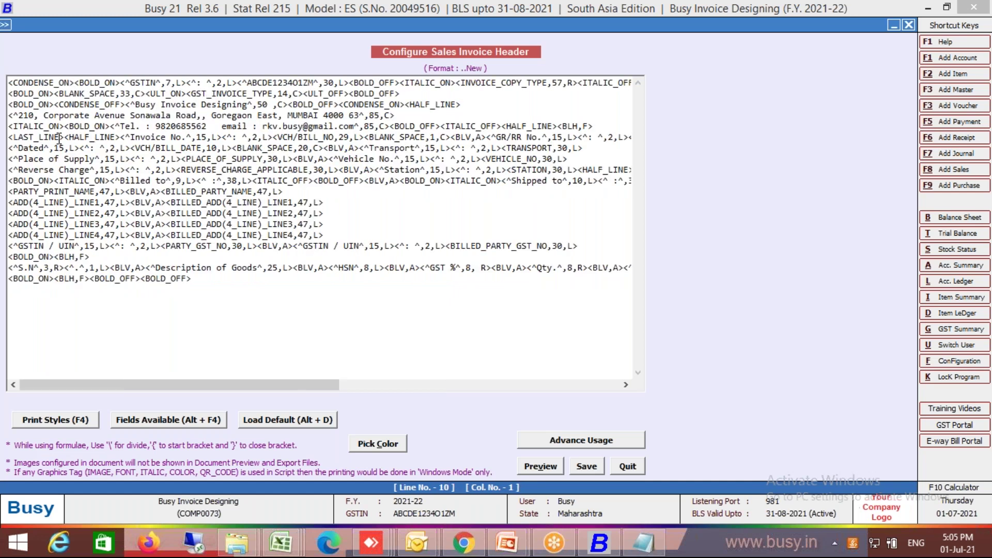
key("ctrl+v")
Step: Join the BOLD_ON and BLH,F line to the end of the "GSTIN / UIN" line, with a HALF_LINE tag before BOLD_ON
key("Down")
key("Down")
key("Down")
key("Down")
key("Home")
key("BackSpace")
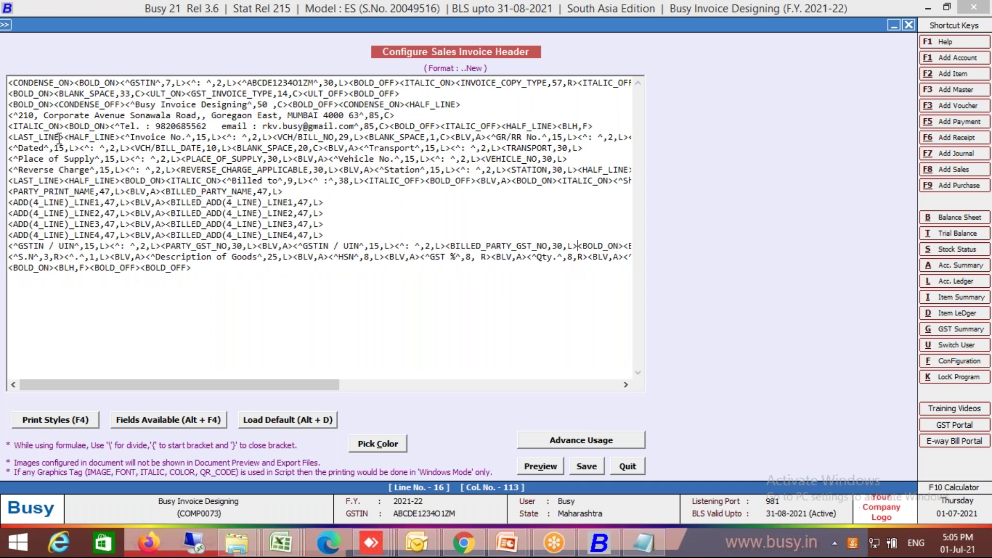
key("F4")
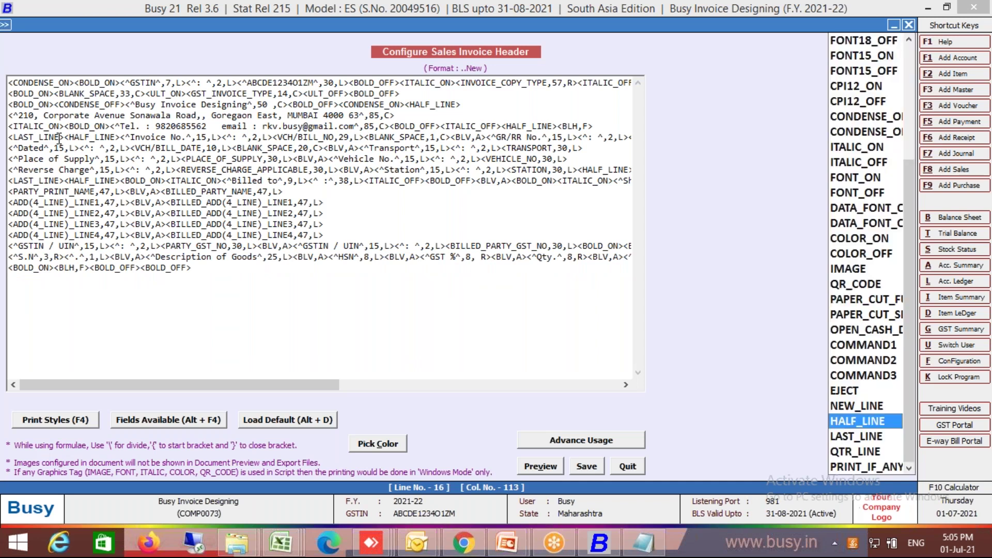
key("Return")
Step: Paste the LAST_LINE and HALF_LINE tags at the start of the "S.N" column heading line
key("Down")
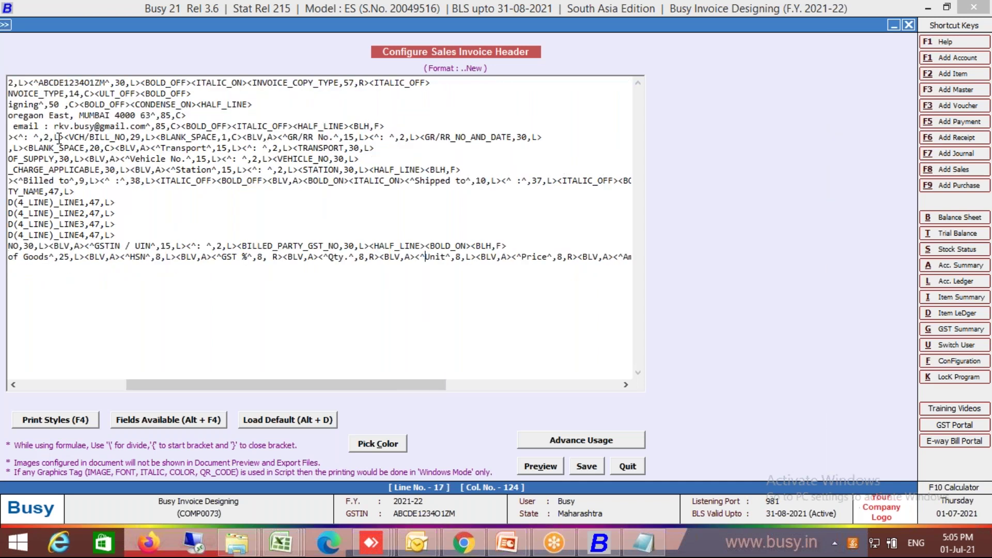
key("Home")
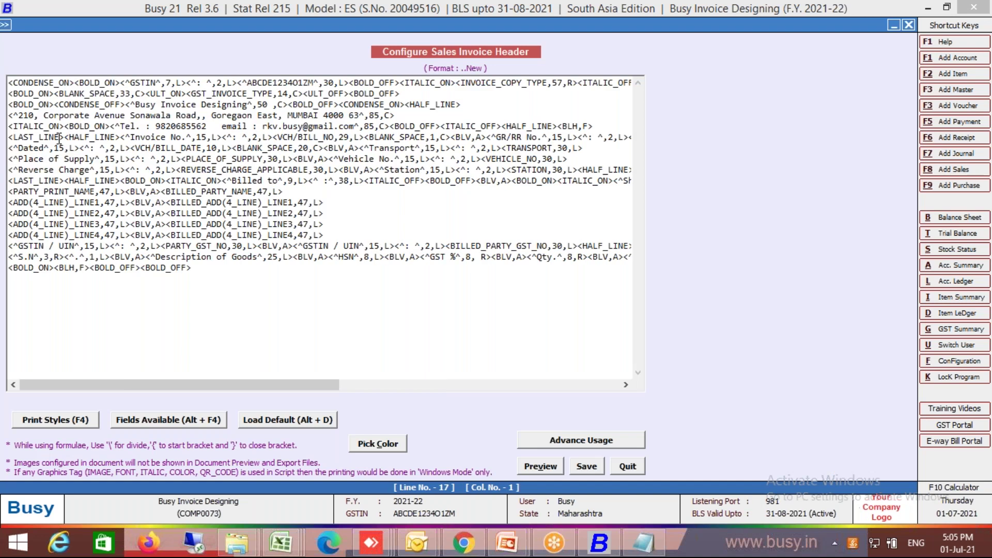
key("ctrl+v")
Step: Join the final BOLD_ON and BLH,F line to the end of the "S.N" column heading line, with a HALF_LINE tag between them
key("Down")
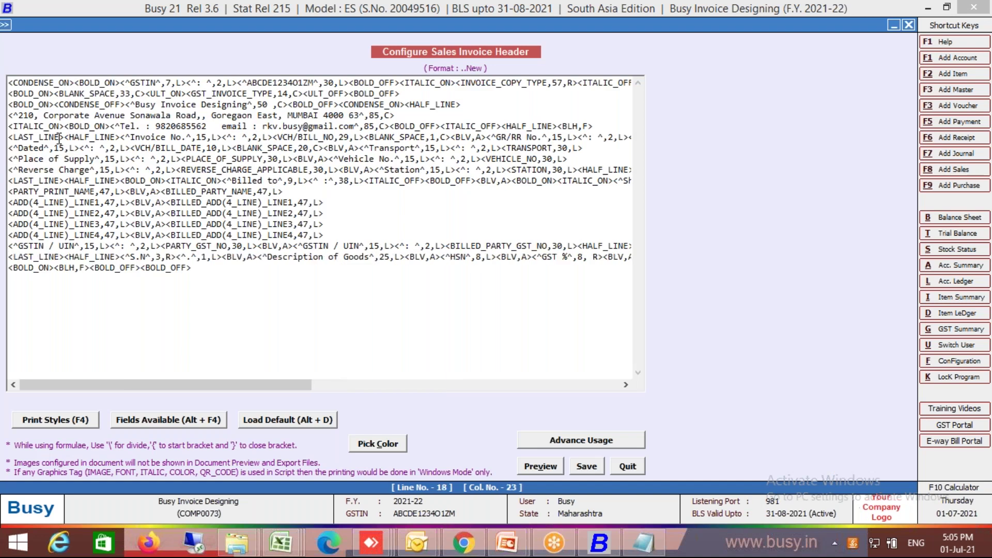
key("Home")
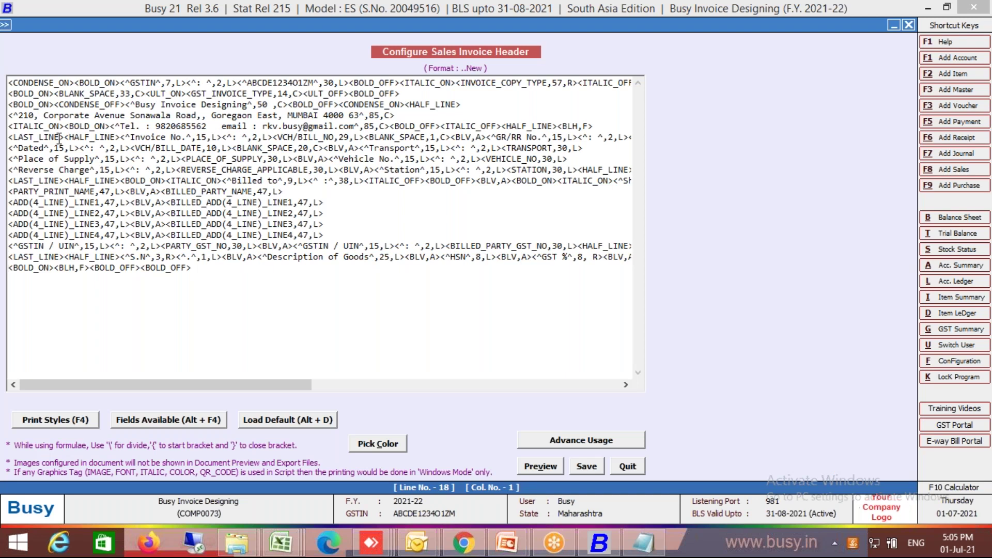
key("BackSpace")
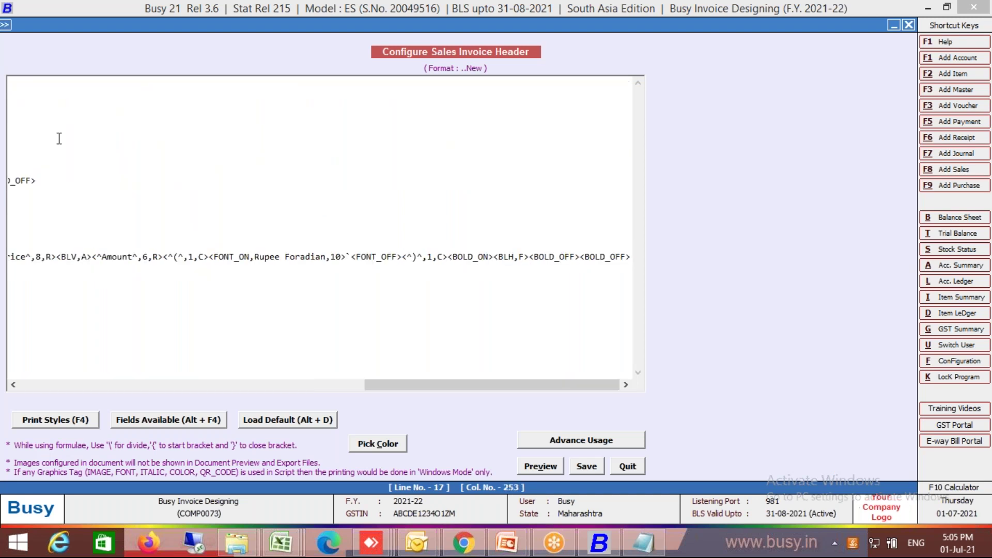
key("F4")
key("Return")
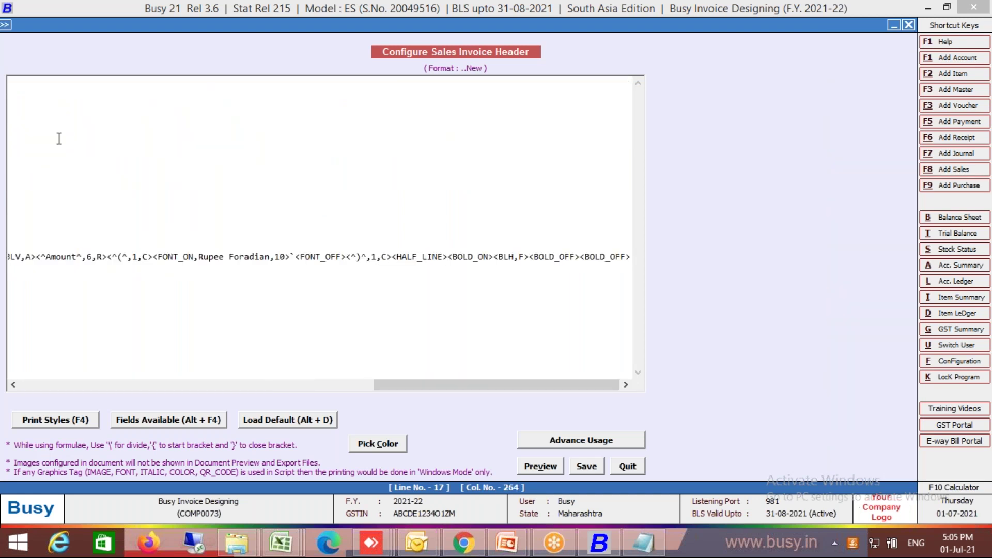
Step: Save the header script and return to the document format configuration
key("F2")
key("Return")
key("Left")
key("Return")
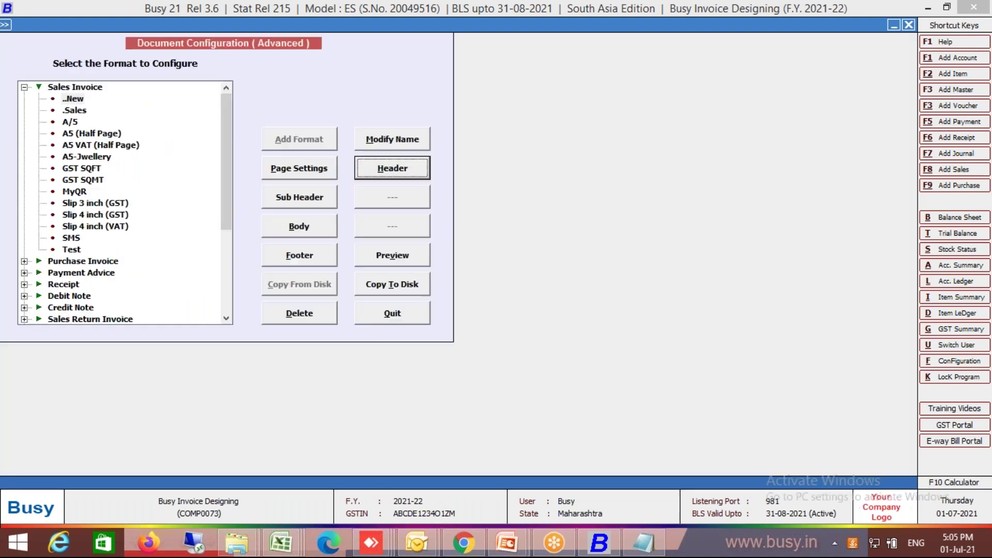
Step: In the page settings, set the number of lines to 17 for the header and 20 for the body, and save
left_click(280, 175)
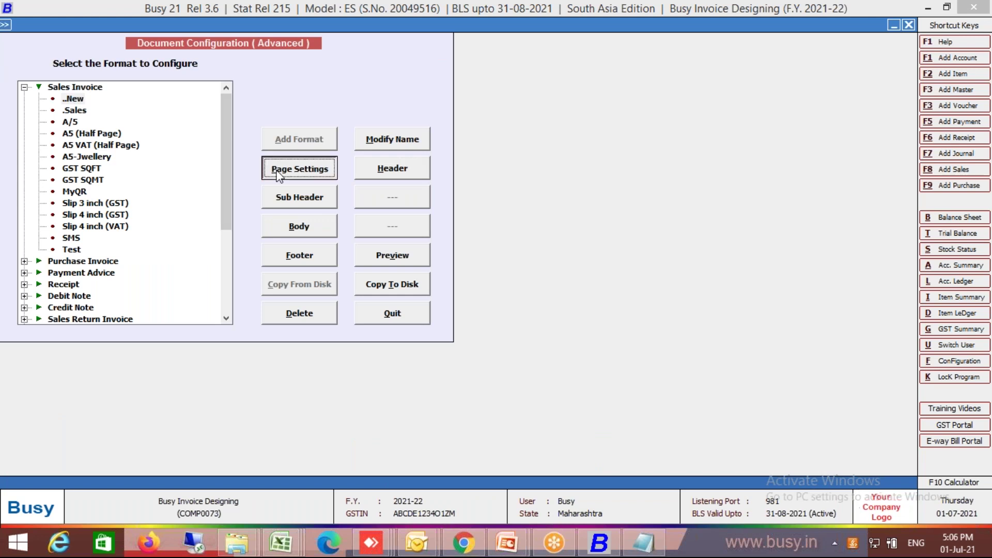
type("17")
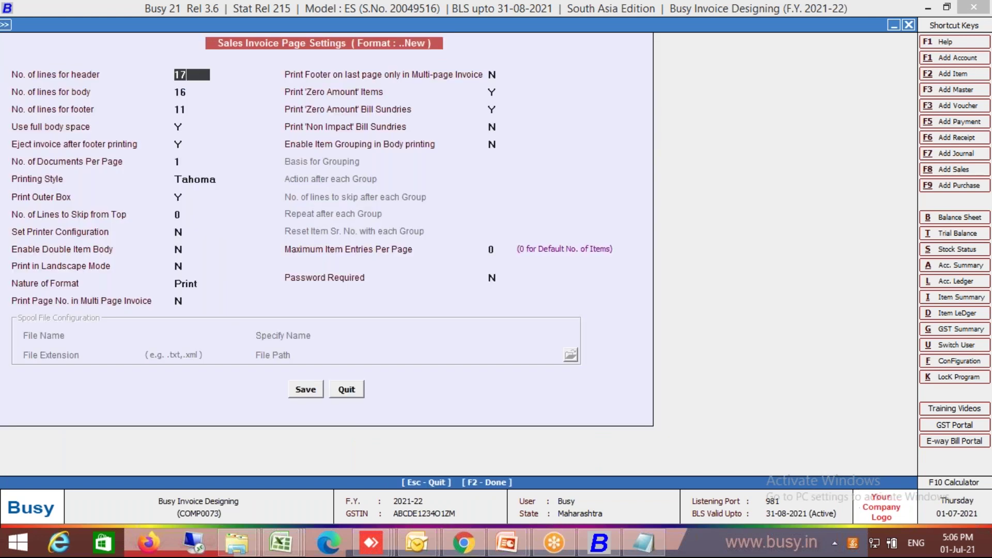
key("Return")
type("20")
key("F2")
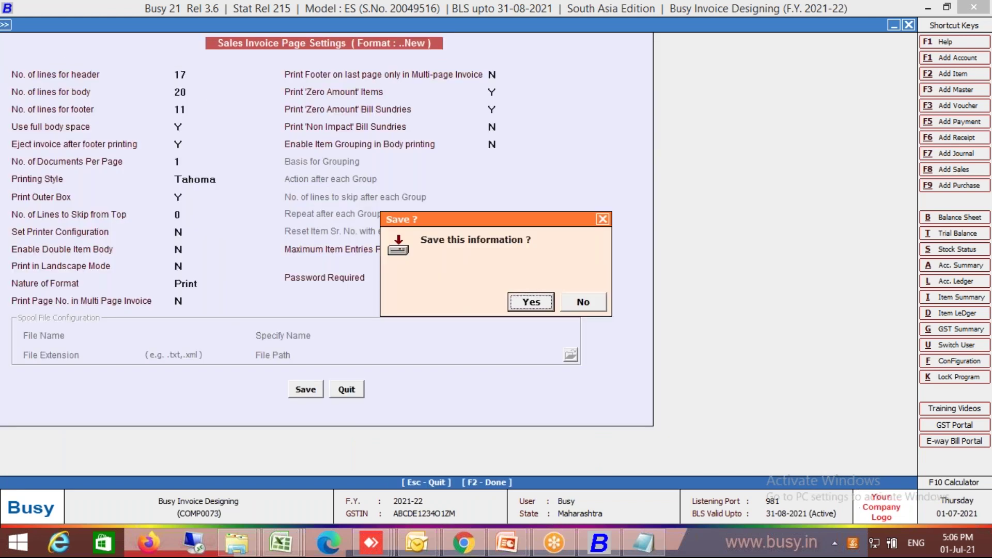
key("Return")
Step: In the footer script, paste the LAST_LINE and HALF_LINE tags at the start of the first BLH,F line and the "Bank Details" line
left_click(313, 252)
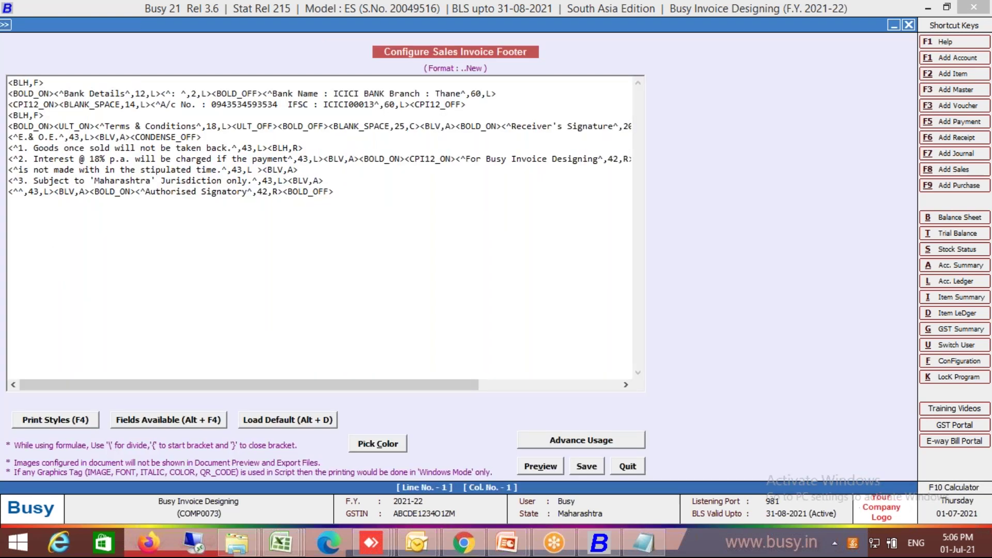
key("ctrl+v")
key("Down")
key("Home")
key("ctrl+v")
Step: Join the second BLH,F line to the end of the bank account and IFSC line, with a HALF_LINE tag before BLH,F
key("Down")
key("Down")
key("Home")
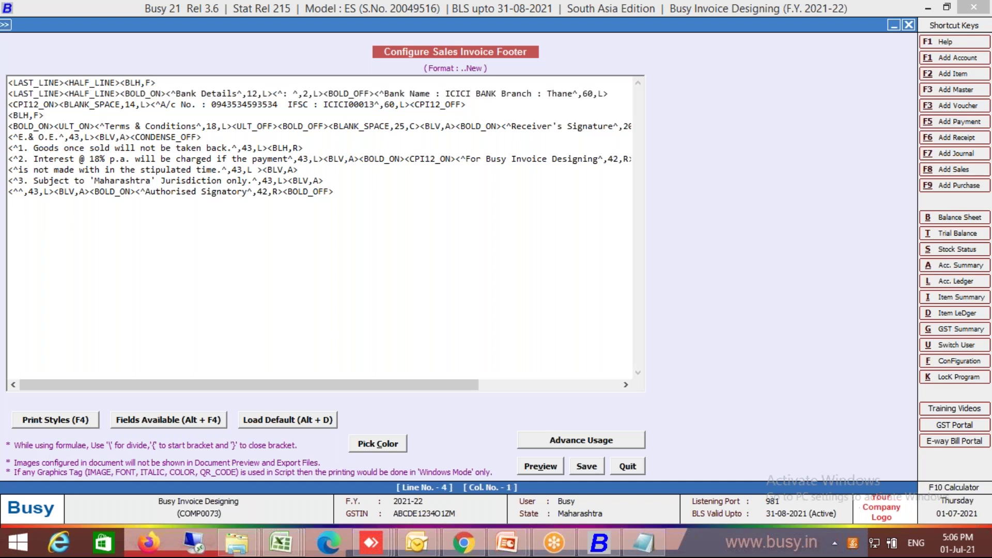
key("BackSpace")
key("F4")
key("Down")
key("End")
key("Up")
key("Up")
key("Up")
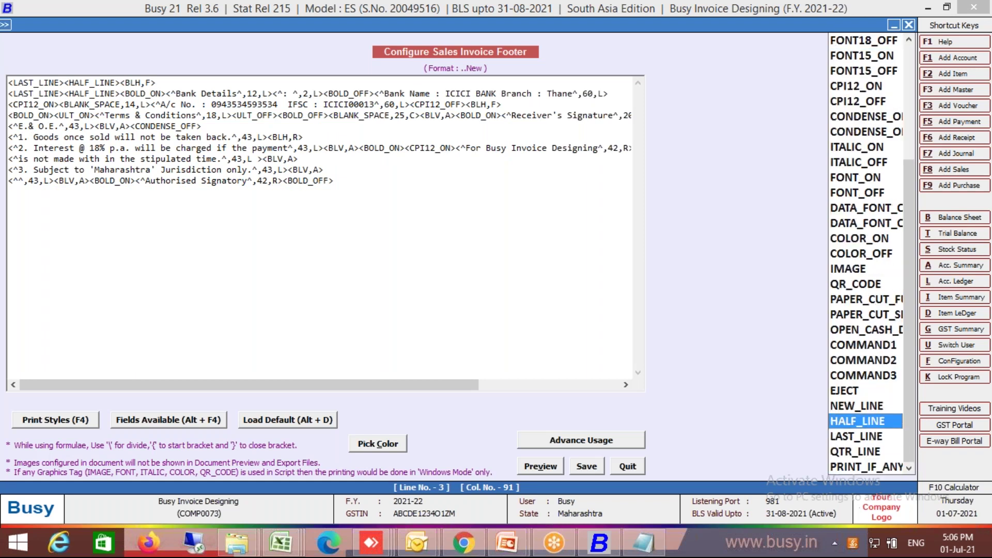
key("Return")
Step: Paste the LAST_LINE and HALF_LINE tags at the start of the "Terms & Conditions" line
key("Down")
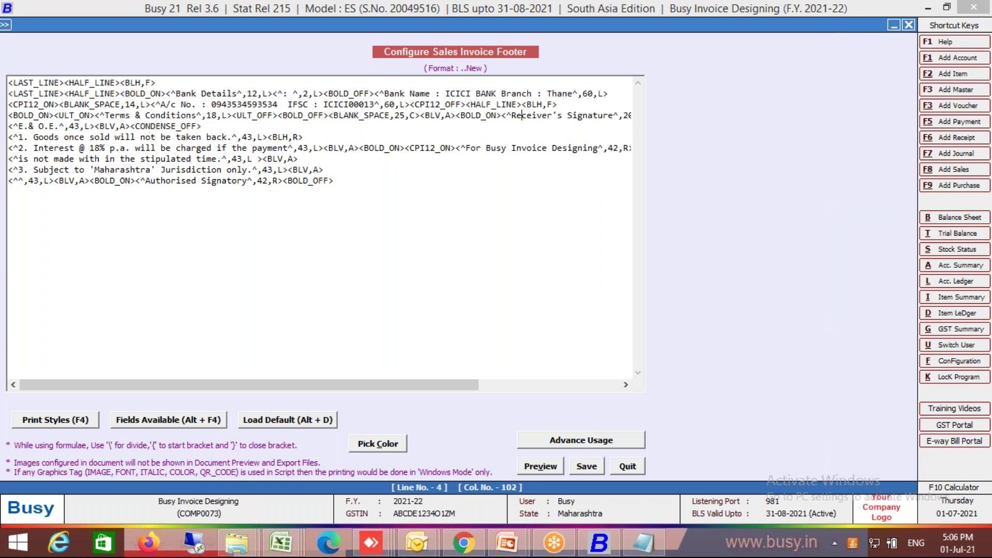
key("End")
key("Home")
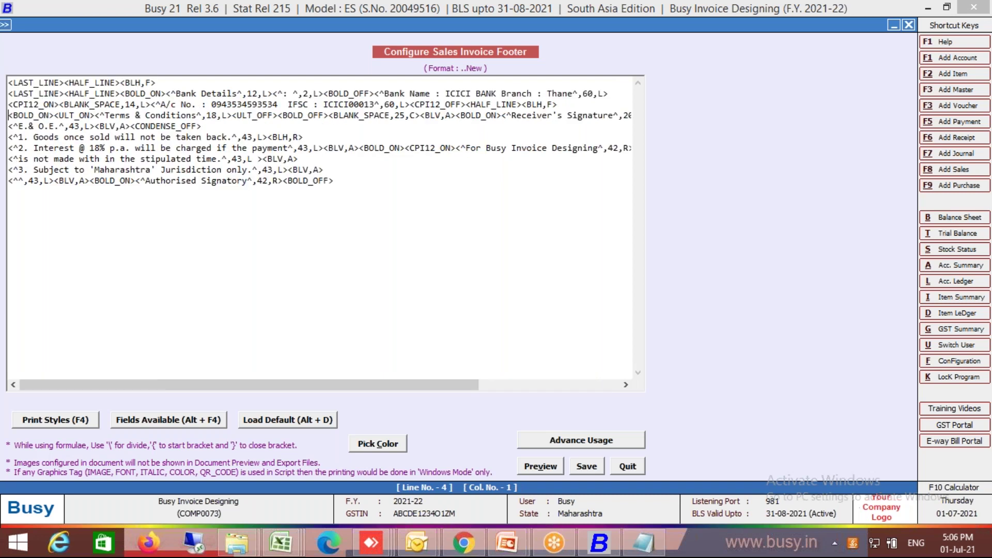
key("End")
key("Up")
key("Home")
key("ctrl+v")
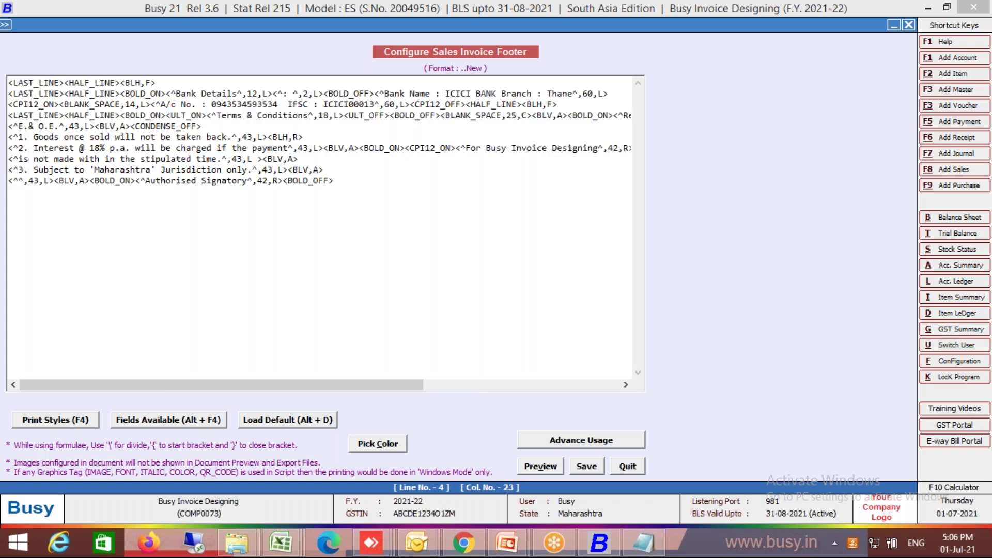
Step: Save the footer script and return to the document format configuration
key("F2")
key("Return")
key("F2")
key("Return")
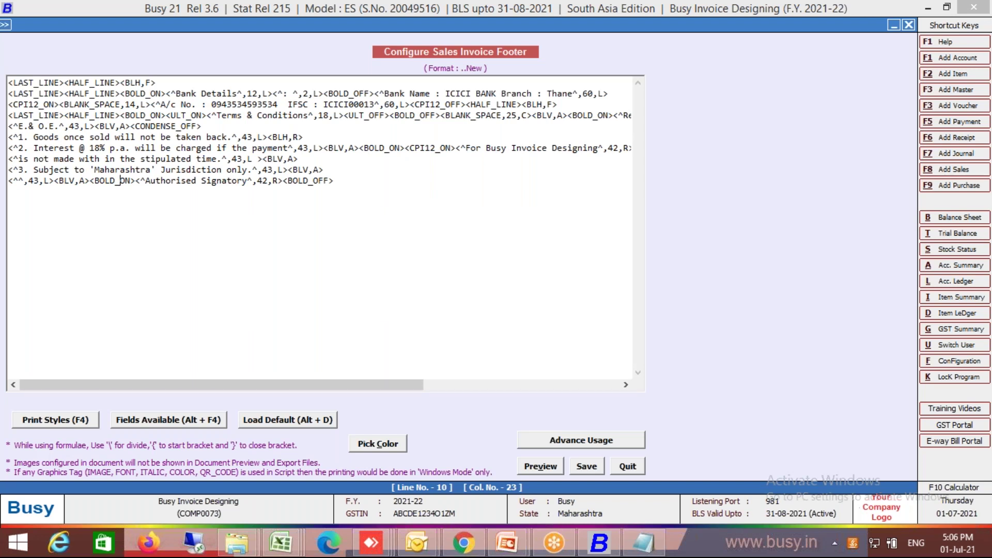
key("Left")
key("Return")
Step: In the page settings, set the number of lines for the footer to 10 and save
key("alt+p")
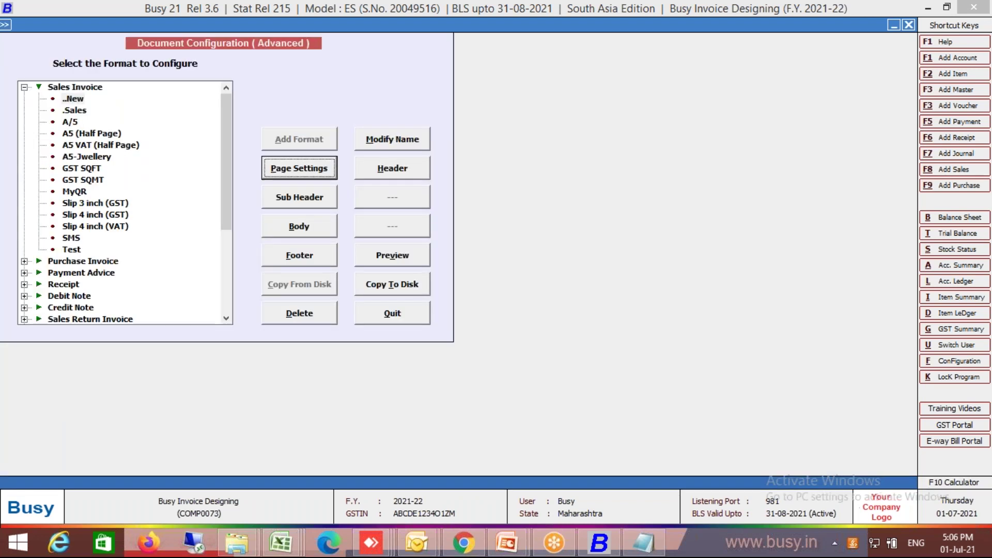
key("Return")
key("Return")
type("10")
key("Up")
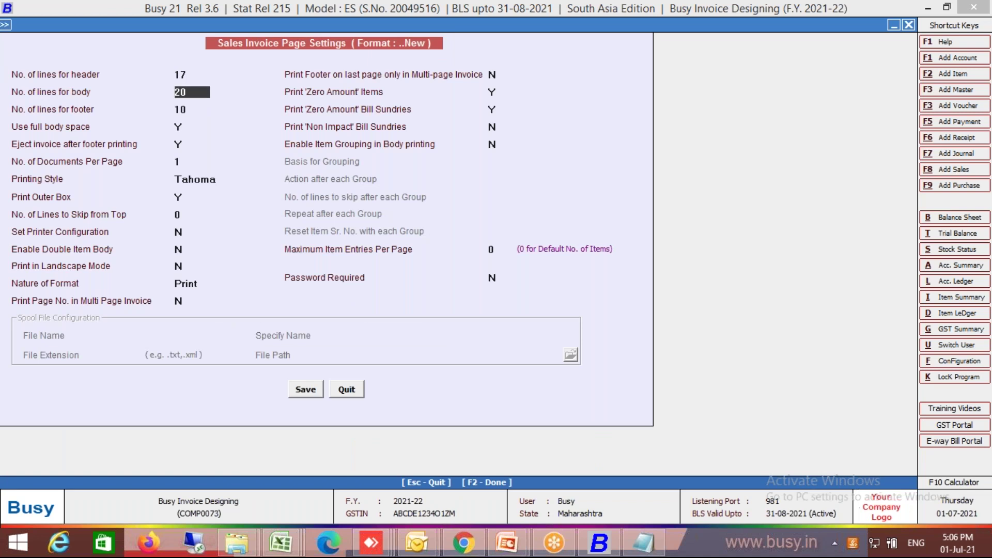
key("F2")
key("Return")
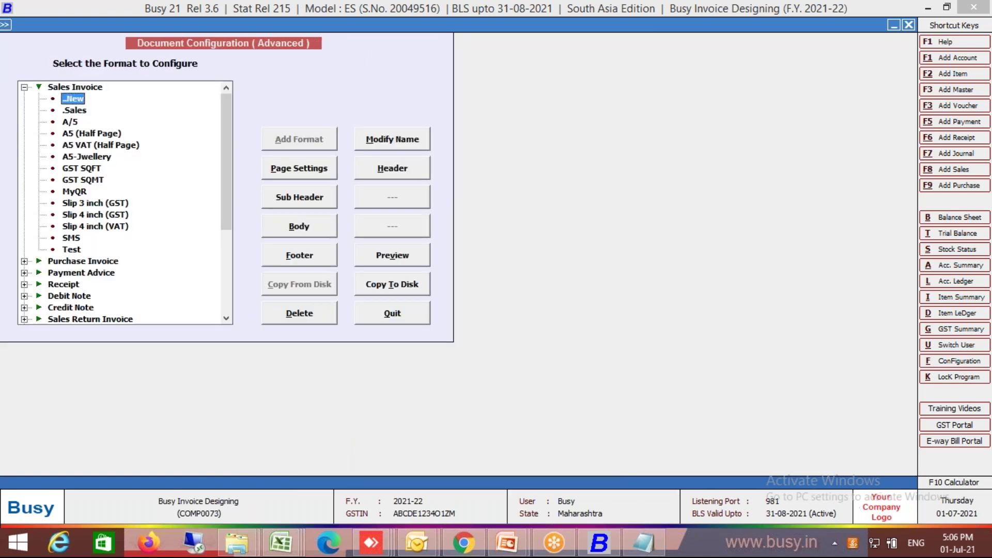
Step: Preview the ..New sales invoice format from header to footer, and close the preview
left_click(417, 254)
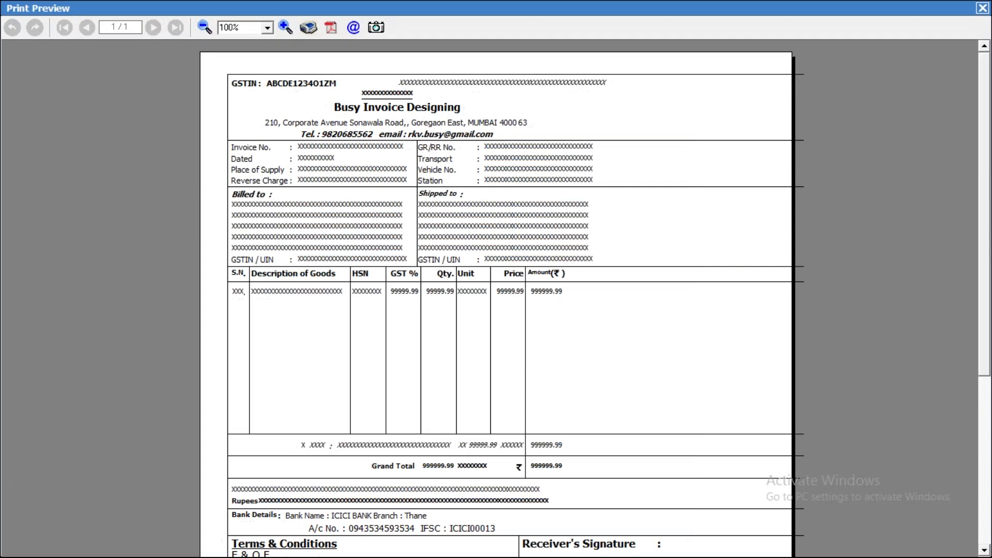
left_click(983, 468)
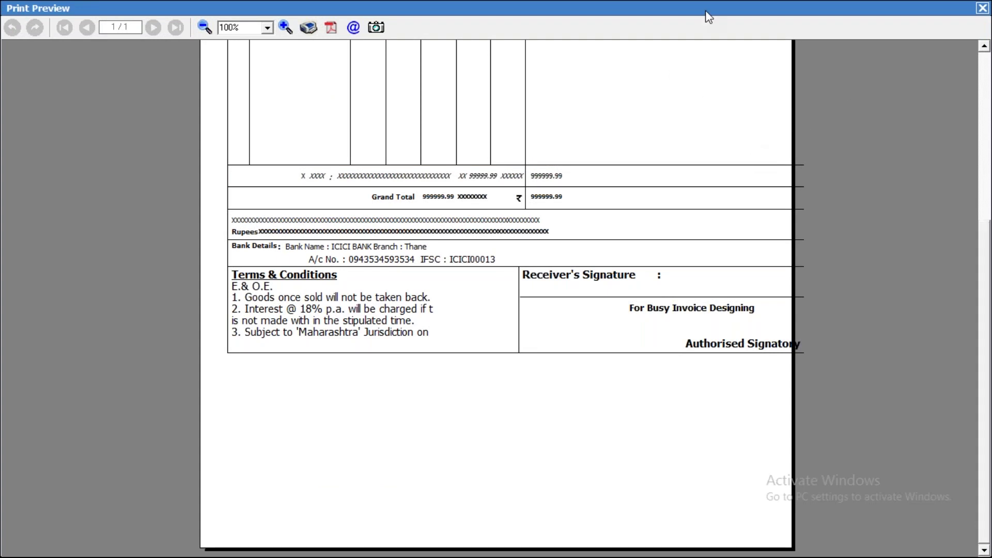
left_click(981, 9)
Step: In the footer script, delete the CONDENSE_OFF tag from the end of the "Terms & Conditions" line
left_click(312, 263)
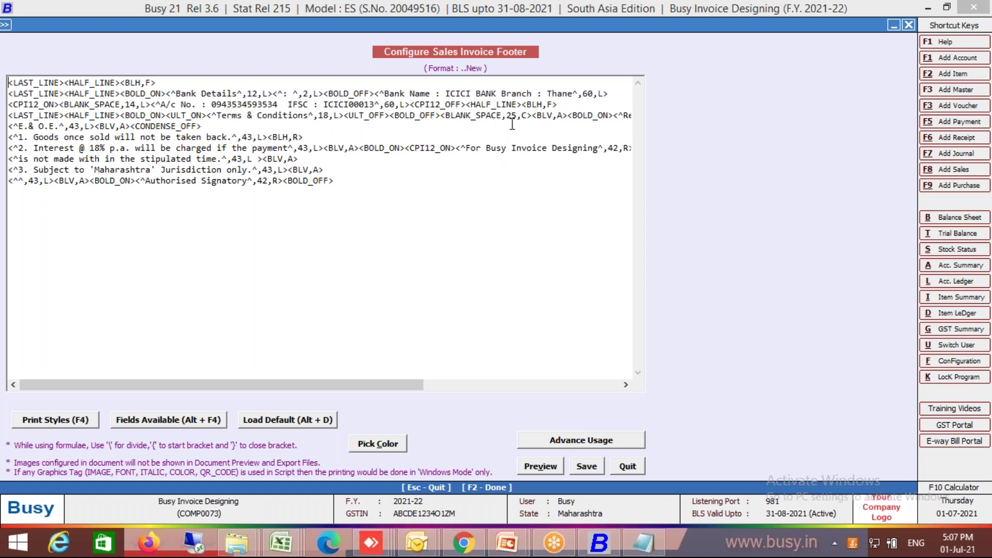
left_click(425, 93)
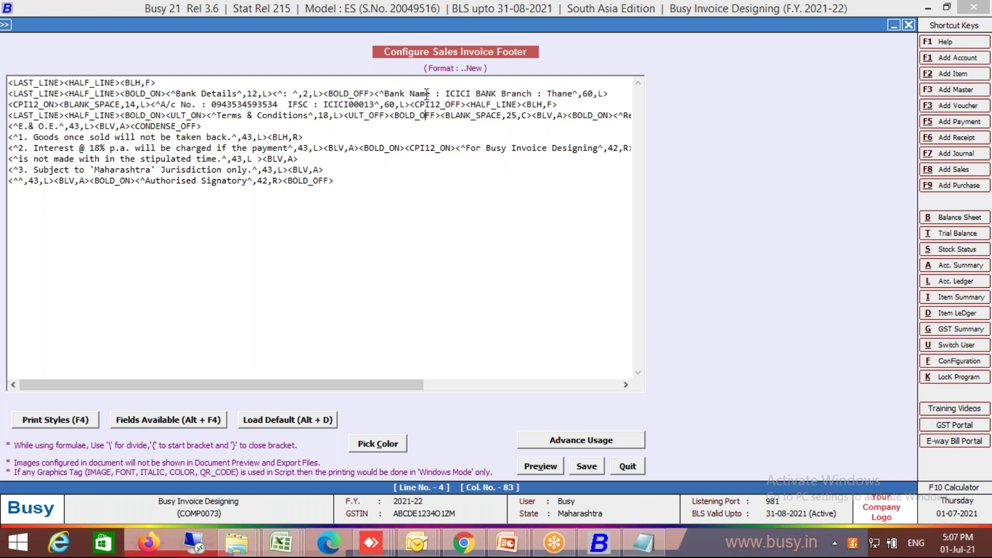
key("End")
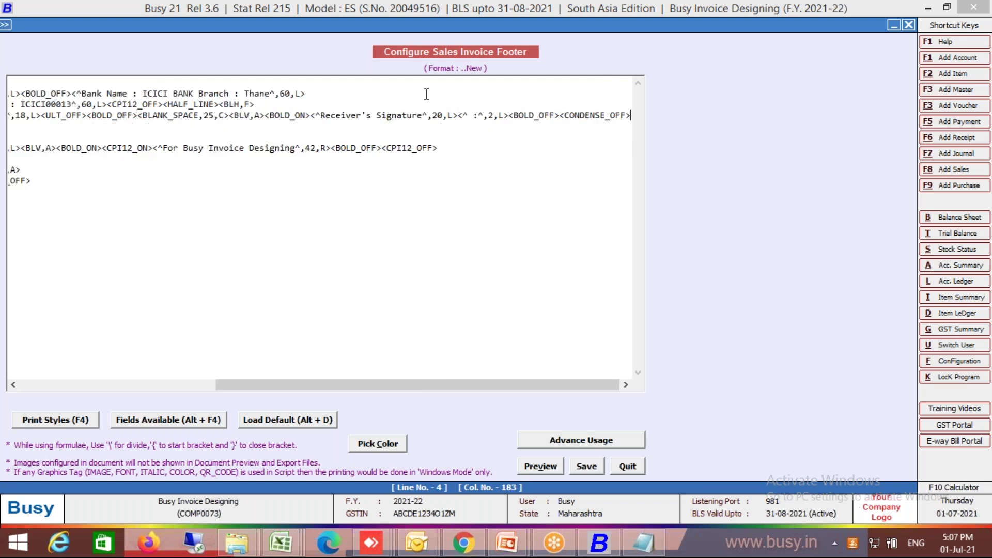
key("BackSpace")
key("BackSpace")
key("BackSpace")
key("BackSpace")
key("BackSpace")
key("BackSpace")
key("BackSpace")
key("BackSpace")
key("BackSpace")
key("BackSpace")
key("BackSpace")
key("BackSpace")
key("BackSpace")
key("BackSpace")
Step: Delete the CPI12_OFF tag from the end of the "For Busy Invoice Designing" line
key("Down")
key("Down")
key("Down")
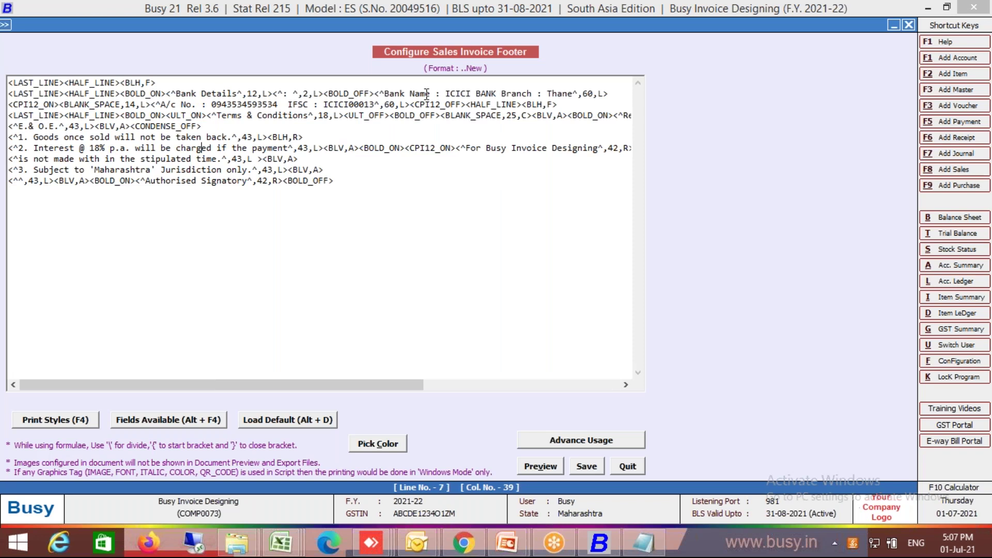
key("End")
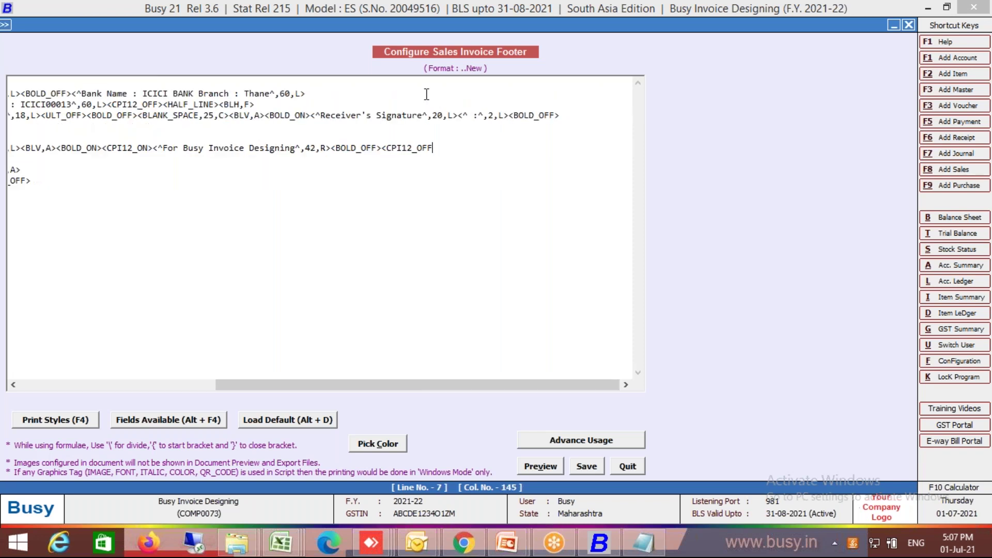
key("BackSpace")
key("BackSpace")
key("BackSpace")
key("BackSpace")
key("BackSpace")
key("BackSpace")
key("BackSpace")
key("BackSpace")
key("BackSpace")
key("BackSpace")
key("BackSpace")
Step: Delete the CPI12_ON tag in front of the "For Busy Invoice Designing" text in the footer script
key("Left")
key("Left")
key("Left")
key("Left")
key("Left")
key("Left")
key("Left")
key("Left")
key("Left")
key("Left")
key("Left")
key("Left")
key("Left")
key("Left")
key("Left")
key("Left")
key("Left")
key("Left")
key("Left")
key("Left")
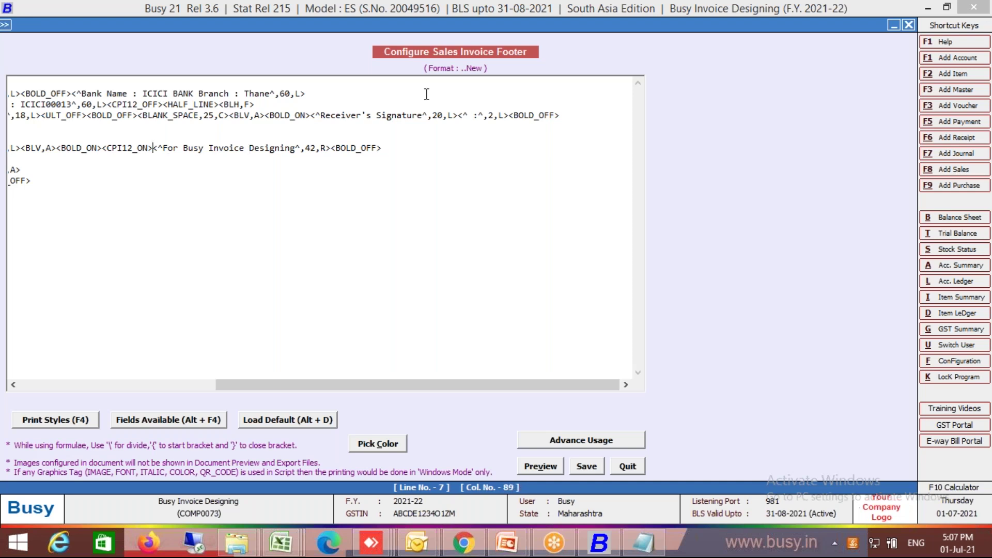
key("BackSpace")
key("BackSpace")
key("BackSpace")
key("BackSpace")
key("BackSpace")
key("BackSpace")
key("BackSpace")
key("BackSpace")
key("BackSpace")
key("BackSpace")
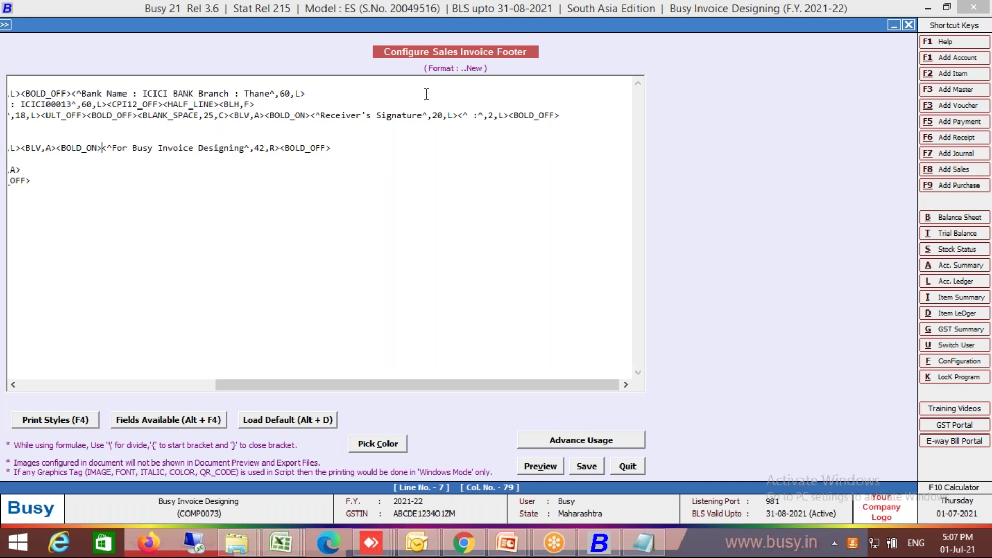
Step: Save the footer script despite the unbalanced CONDENSE tag, and preview the whole ..New sales invoice format
key("Down")
key("Down")
key("Down")
key("Up")
key("Down")
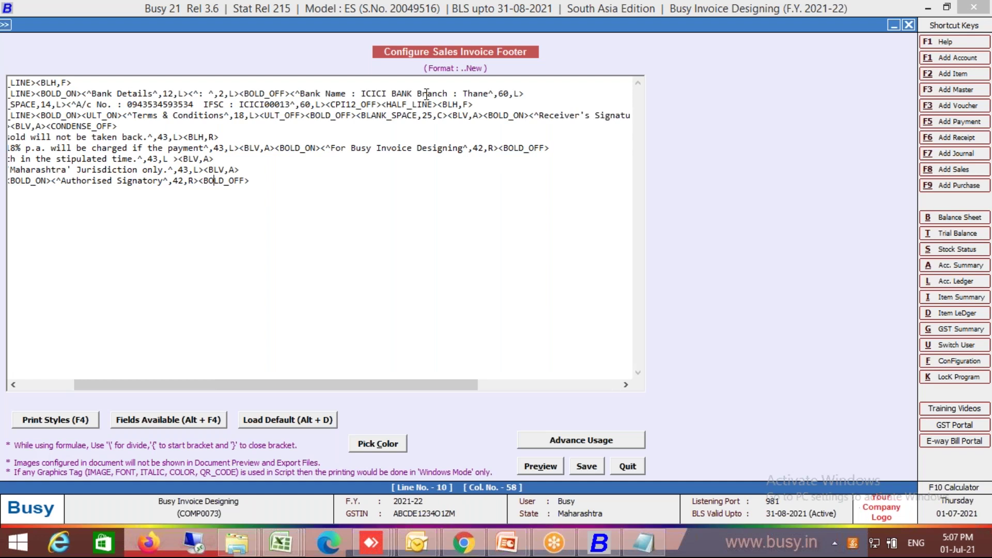
key("alt+v")
key("Left")
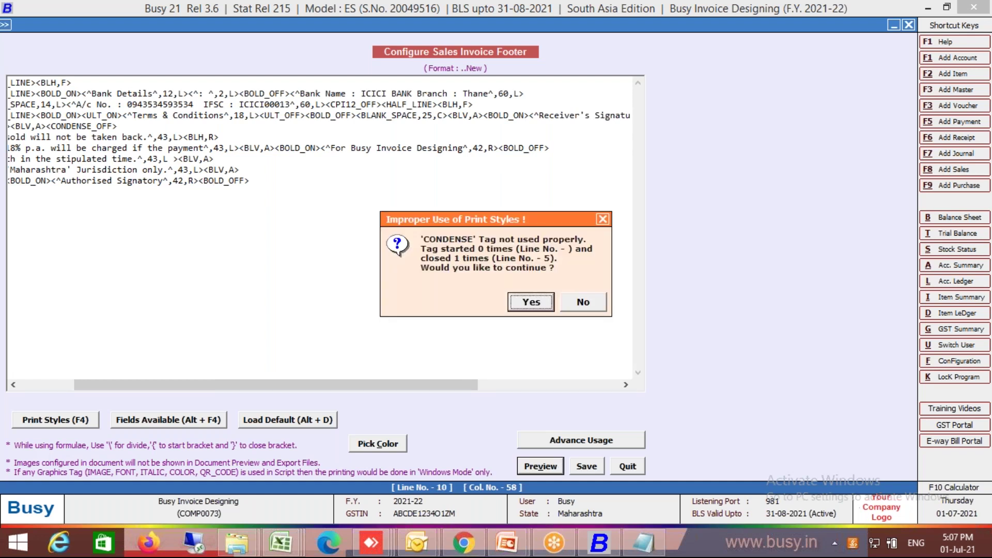
key("Return")
key("Escape")
key("Return")
key("Left")
key("Return")
key("alt+v")
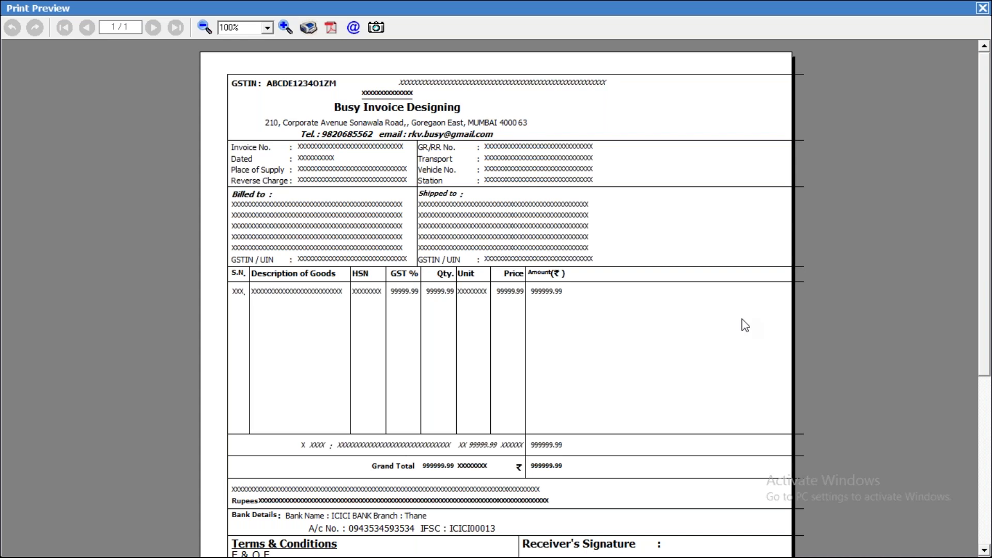
key("Escape")
Step: Reopen the footer script and examine the tags along the "Terms & Conditions" and "Receiver's Signature" line
left_click(300, 255)
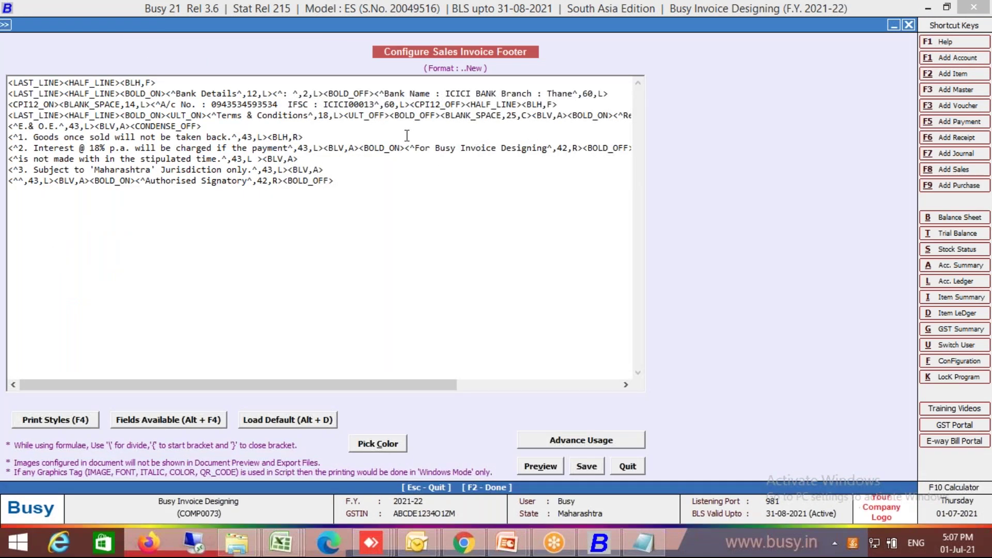
left_click(437, 115)
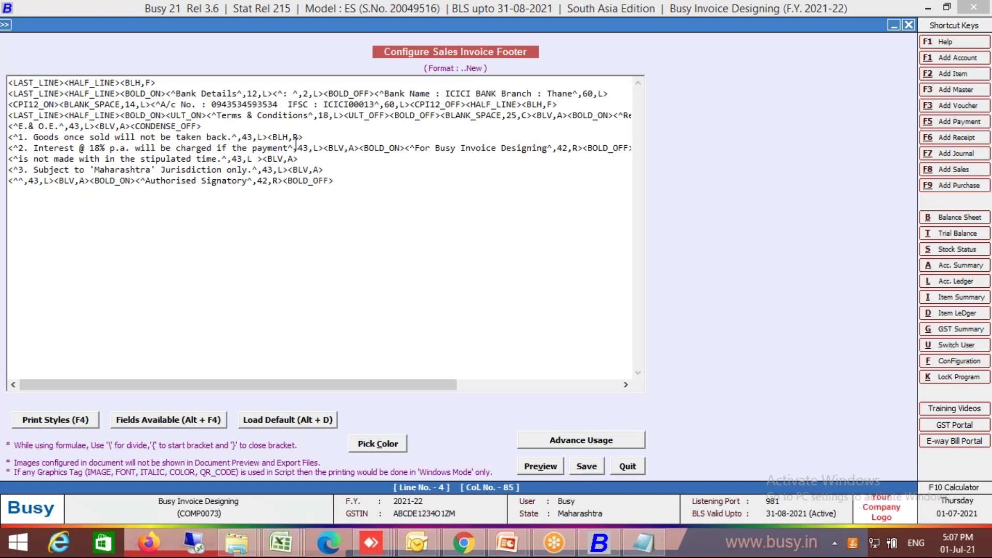
left_click(463, 115)
key("End")
key("Left")
key("Left")
key("Left")
key("Left")
key("Left")
key("Left")
key("Left")
key("Left")
key("Left")
key("Left")
key("Left")
key("Left")
key("Left")
key("Left")
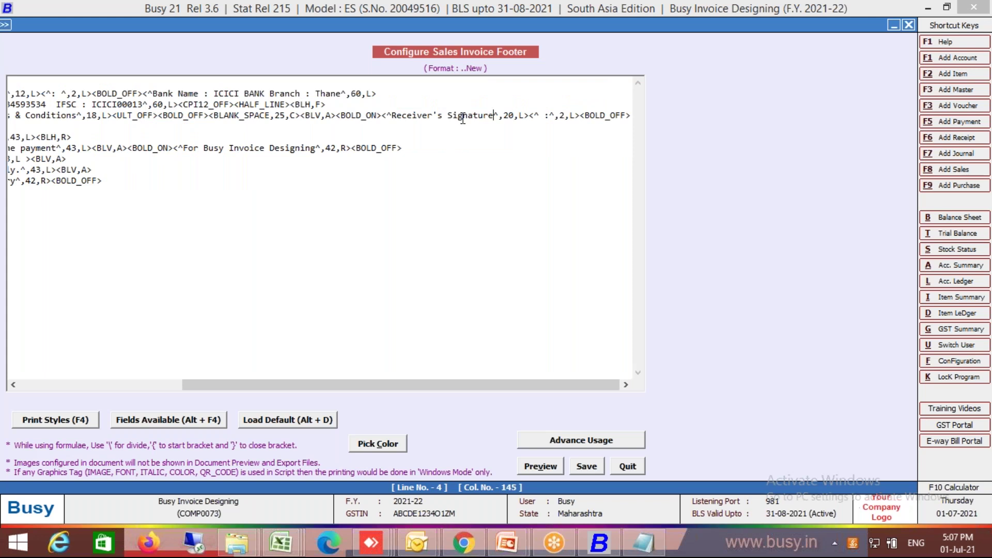
key("Left")
key("Left")
key("Left")
key("Left")
key("Left")
key("Left")
key("Left")
key("Left")
key("Left")
key("Left")
key("Left")
key("Left")
key("Left")
key("Left")
key("Left")
key("Left")
key("Left")
key("Left")
key("Left")
key("Left")
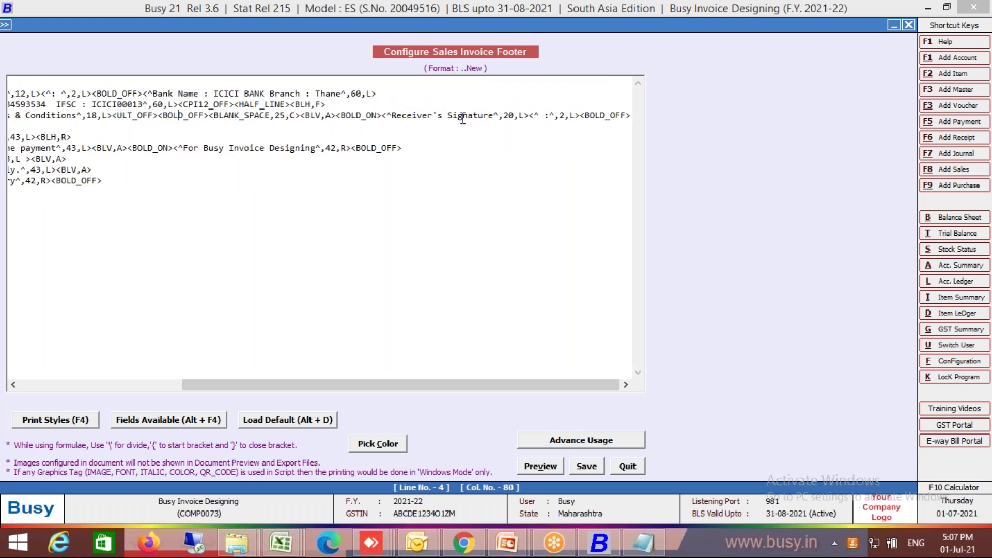
key("Right")
key("Right")
key("Right")
key("Right")
key("Right")
key("Right")
key("Right")
key("Right")
key("Right")
key("Right")
key("Right")
key("Right")
key("Right")
key("Right")
key("Right")
key("Right")
key("Right")
key("Right")
key("Right")
key("Right")
key("Right")
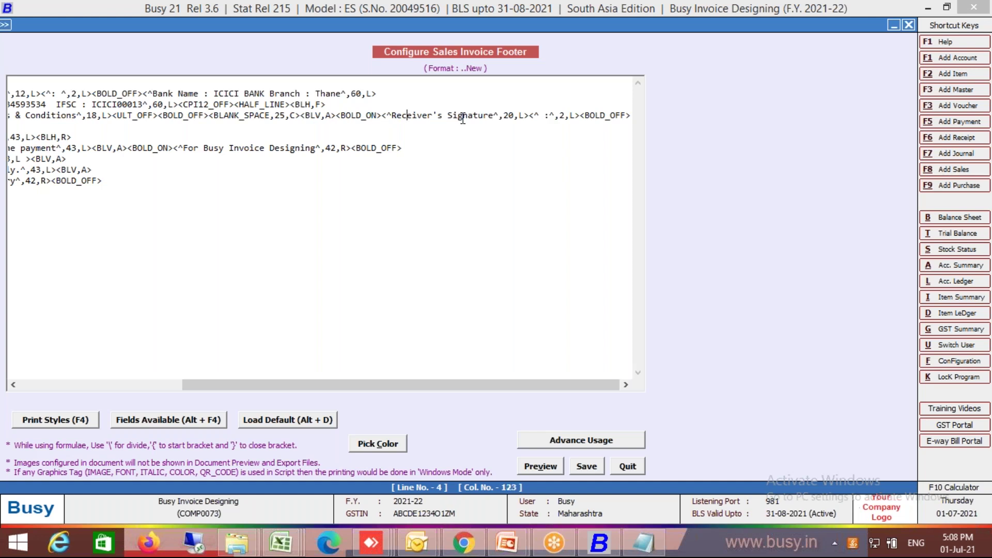
key("Right")
key("Right")
key("Right")
key("Right")
key("Right")
key("Right")
key("Right")
key("Right")
key("Right")
key("Right")
key("Right")
key("Right")
key("Right")
key("Right")
key("Right")
key("Right")
key("Right")
key("Right")
key("Right")
key("Right")
key("Down")
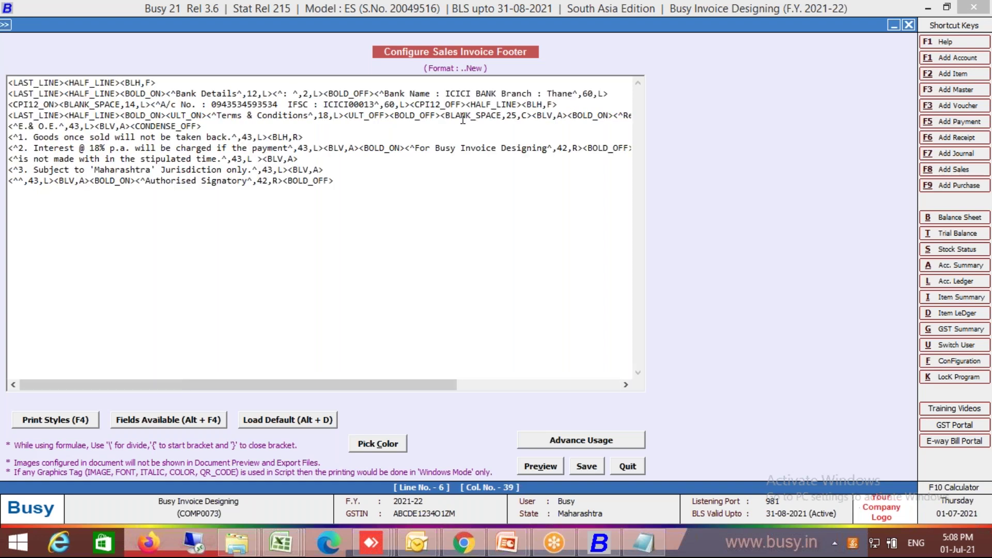
Step: Insert a CONDENSE_ON print style tag at the very start of the footer script's first line
key("Up")
key("Up")
key("Up")
key("Home")
key("F4")
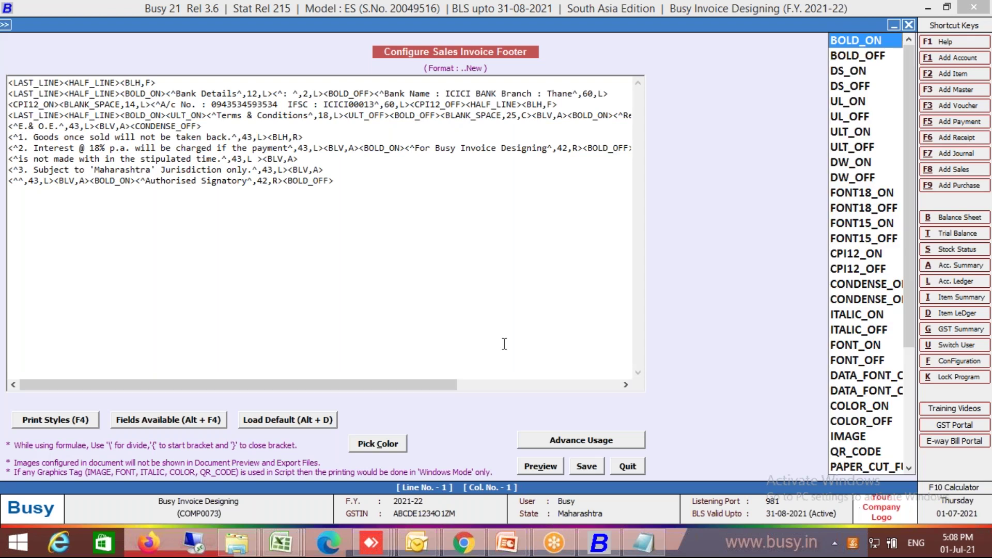
key("Down")
key("Down")
key("Down")
key("Down")
key("Down")
key("Down")
key("Down")
key("Down")
key("Down")
key("Down")
key("Down")
key("Down")
key("Down")
key("Down")
key("Down")
key("Down")
key("Return")
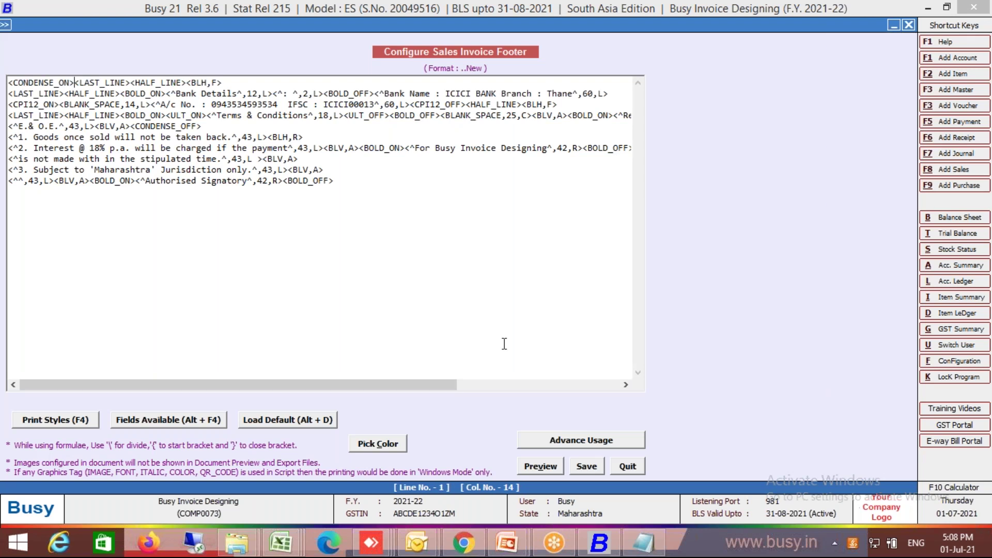
Step: Preview the footer down to the Authorised Signatory area, and close the preview
left_click(555, 470)
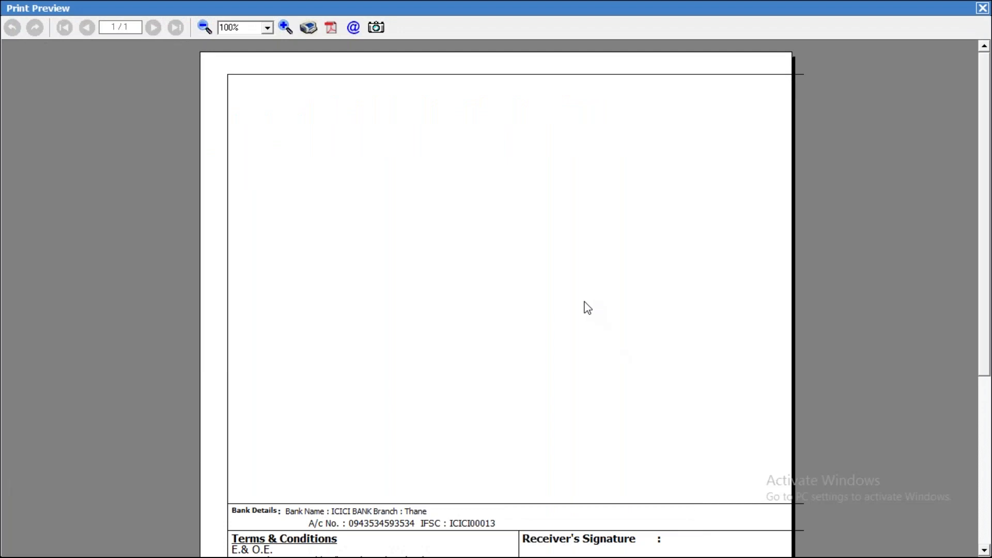
left_click(985, 447)
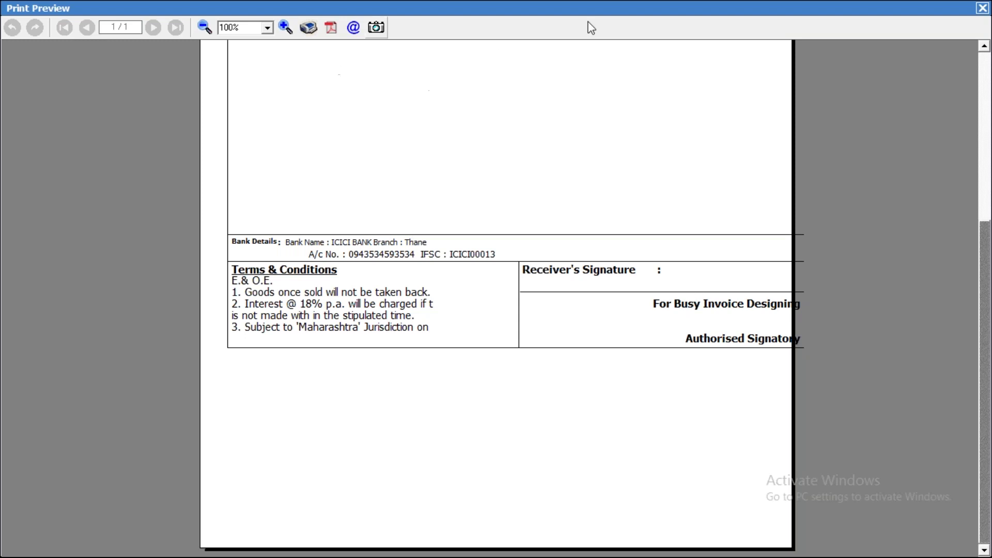
left_click(982, 8)
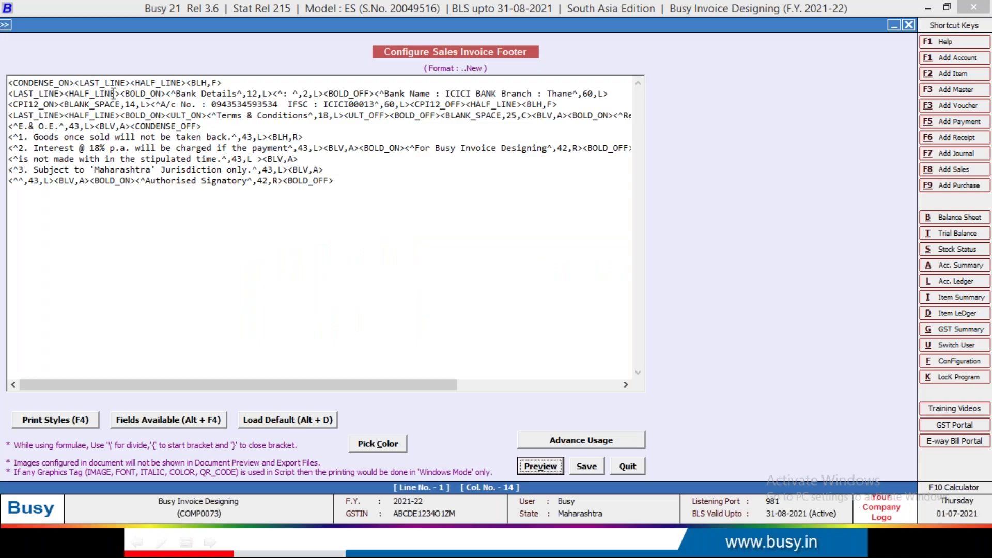
Step: Delete the CPI12_ON tag from the start of the footer script's "A/c No." line
left_click(59, 107)
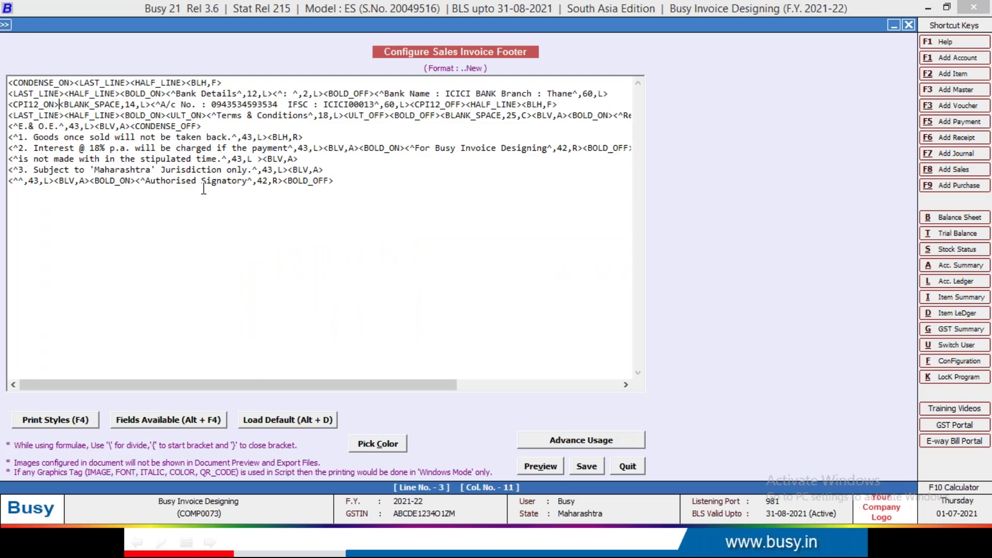
key("shift+Left")
key("shift+Left")
key("shift+Left")
key("shift+Left")
key("shift+Left")
key("shift+Left")
key("shift+Left")
key("shift+Left")
key("shift+Left")
key("shift+Left")
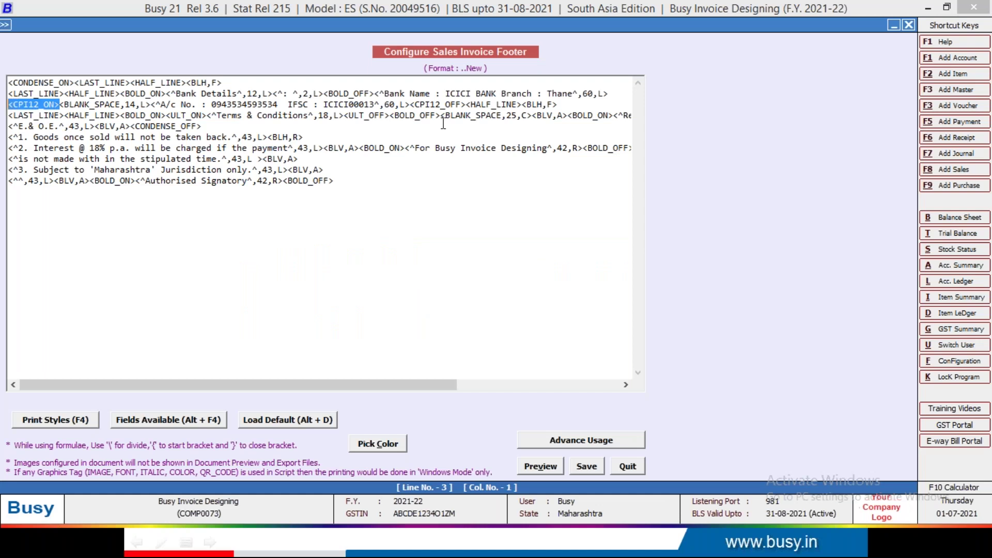
key("Delete")
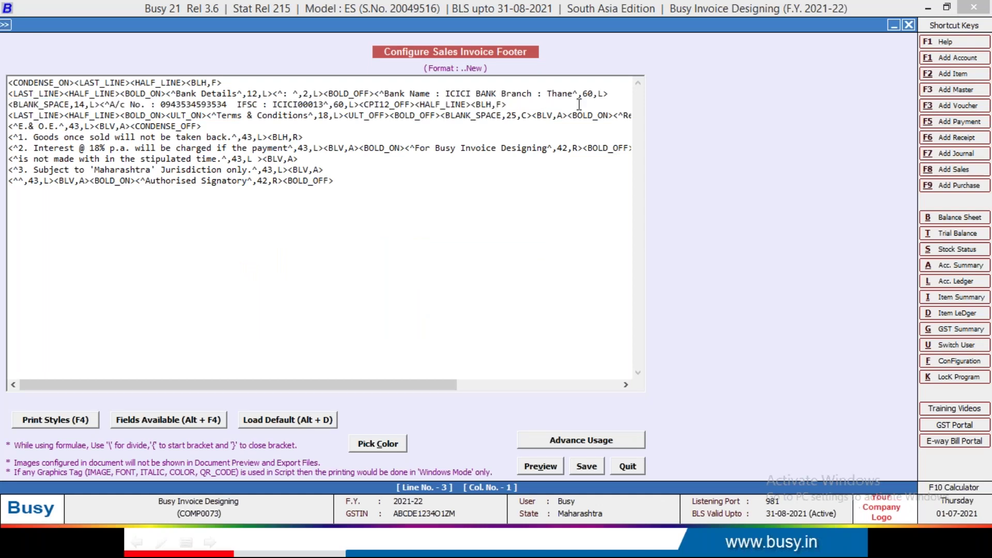
Step: Remove the CPI12_OFF tag that follows the IFSC text on the footer script's third line
left_click(416, 105)
key("shift+Left")
key("shift+Left")
key("shift+Left")
key("shift+Left")
key("shift+Left")
key("shift+Left")
key("shift+Left")
key("shift+Left")
key("shift+Left")
key("shift+Left")
key("shift+Left")
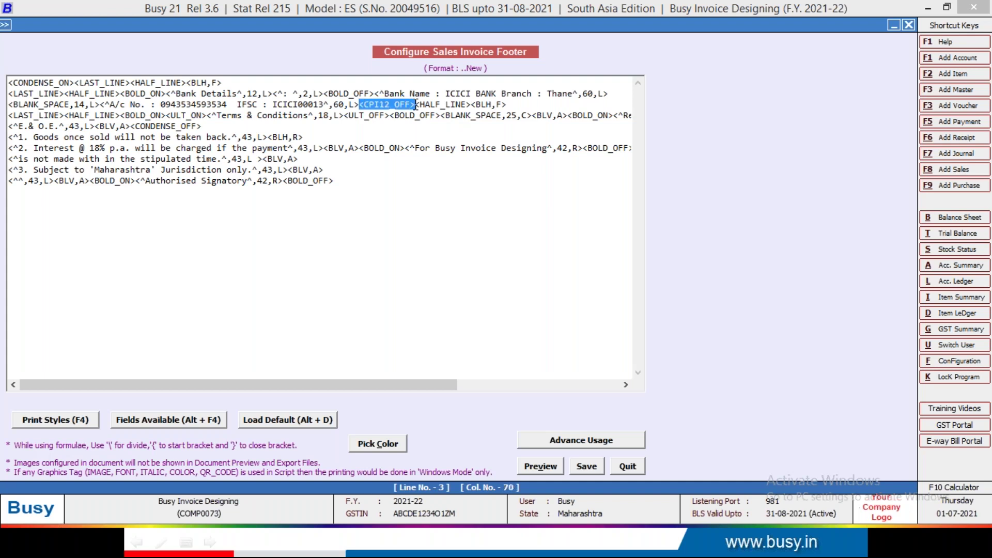
key("Delete")
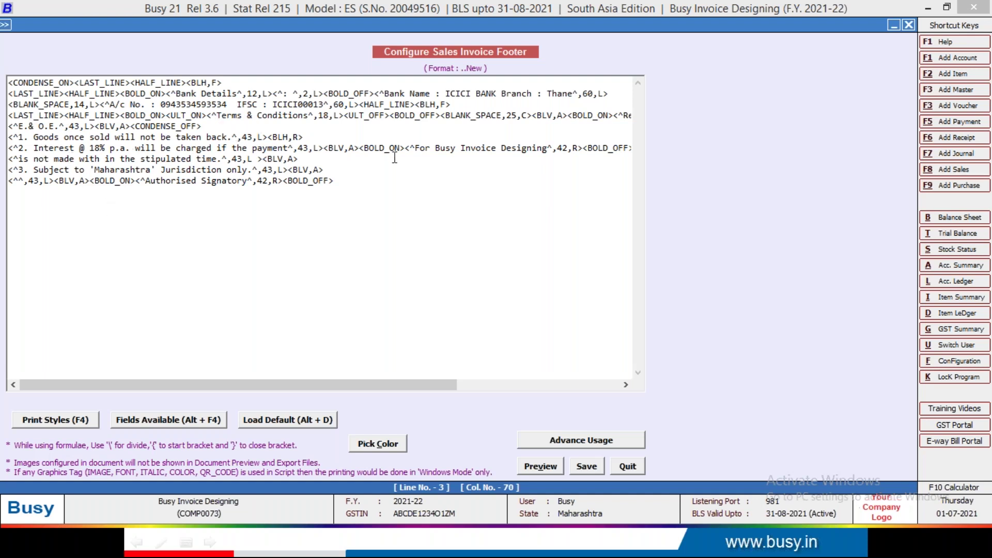
Step: Preview the footer down to the Authorised Signatory box to check its layout without the CPI12 tags, and close the preview
left_click(541, 466)
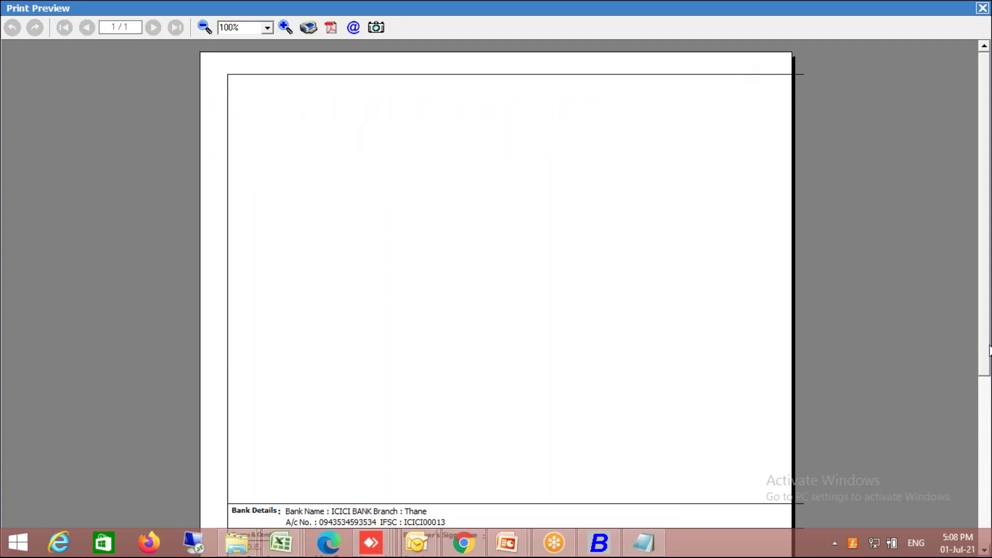
left_click(985, 404)
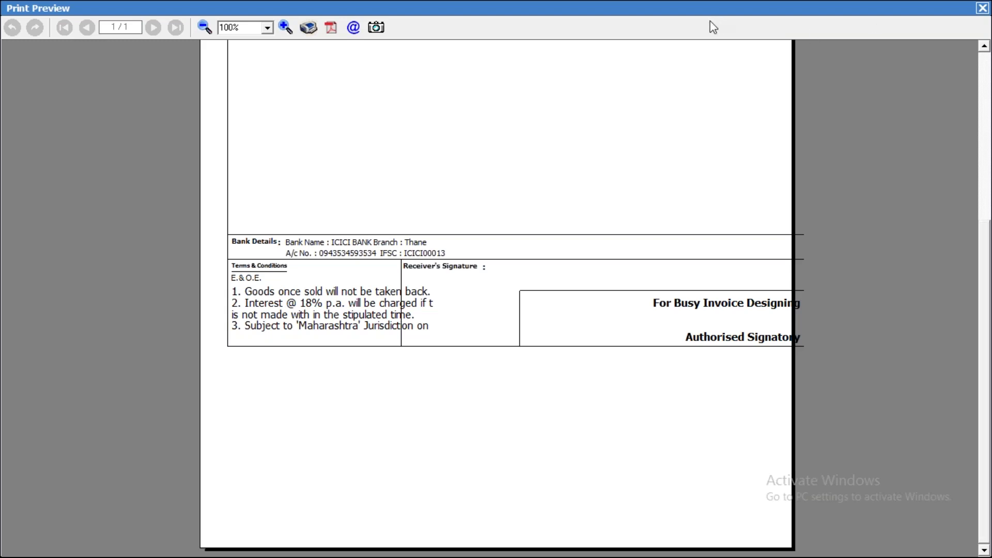
left_click(981, 9)
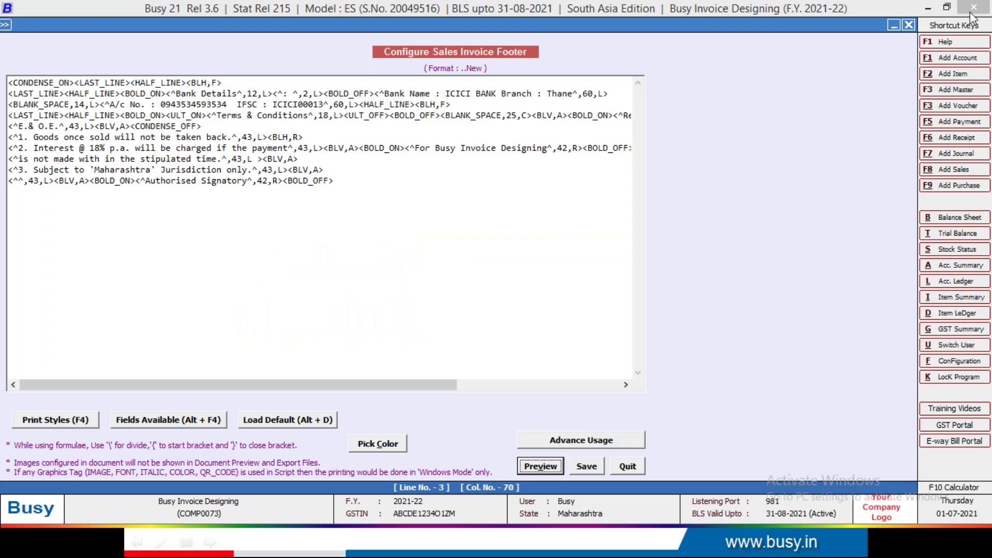
Step: Delete the CONDENSE_OFF tag from the end of the "E.& O.E." line in the footer script
left_click(400, 151)
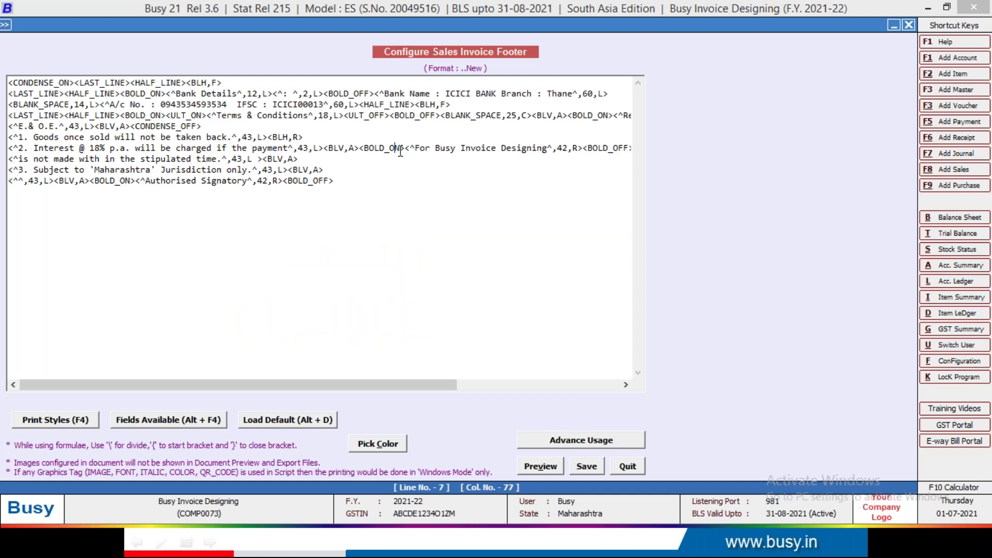
key("Left")
key("Left")
key("Left")
key("Left")
key("Left")
key("Left")
key("Left")
key("Left")
key("Left")
key("Left")
key("Left")
key("Left")
key("Left")
key("Left")
key("Left")
key("Left")
key("Left")
key("Left")
key("Left")
key("Left")
key("Up")
key("End")
key("BackSpace")
key("BackSpace")
key("BackSpace")
key("BackSpace")
key("BackSpace")
key("BackSpace")
key("BackSpace")
key("BackSpace")
key("BackSpace")
key("BackSpace")
key("BackSpace")
key("BackSpace")
key("BackSpace")
key("BackSpace")
key("Down")
key("Down")
key("Down")
key("Down")
key("Down")
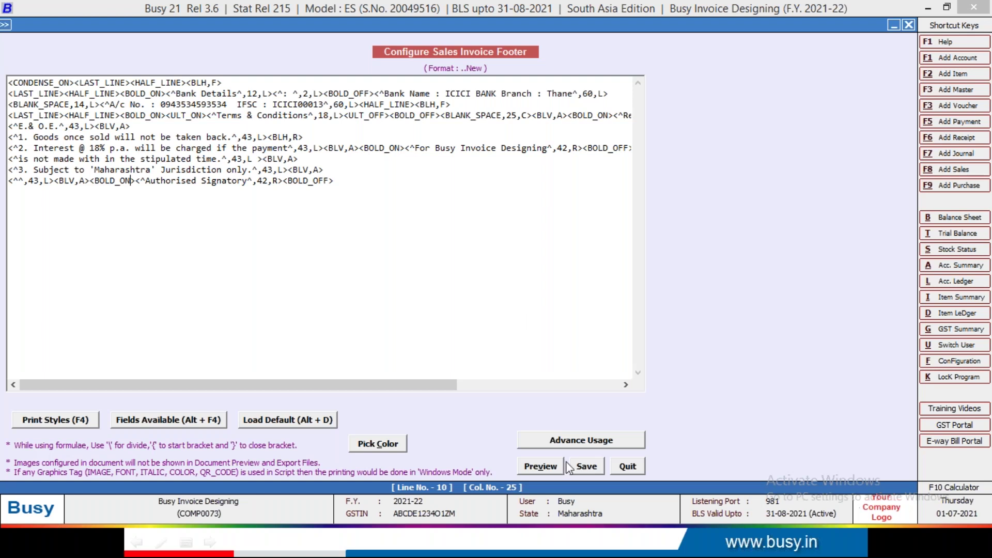
Step: Preview the footer despite the unclosed CONDENSE tag, examine its terms and signature boxes, and close the preview
left_click(541, 466)
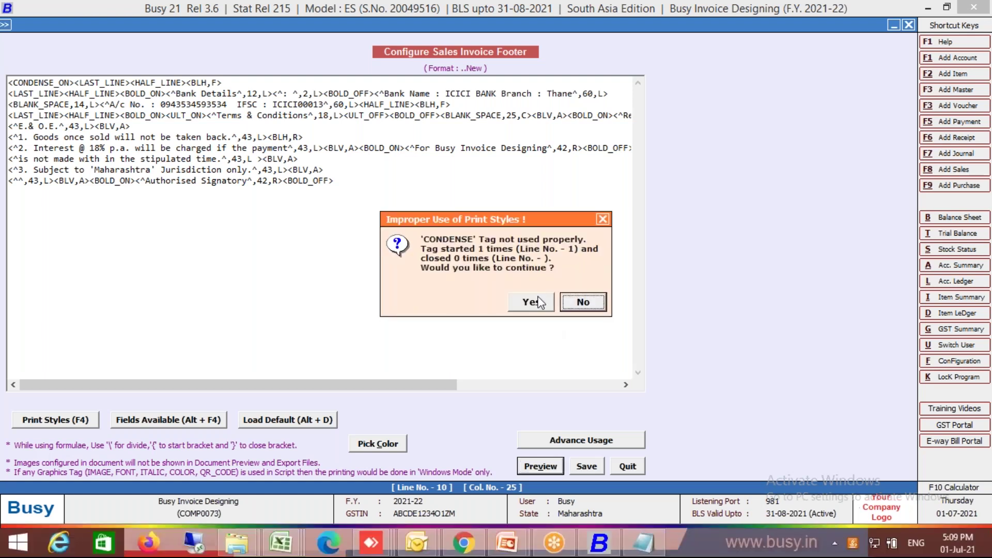
left_click(538, 300)
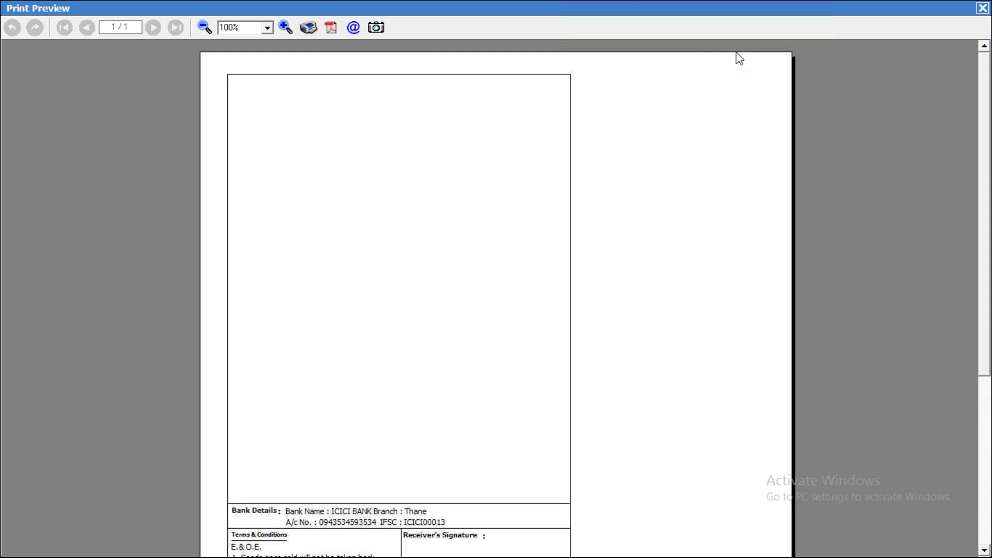
mouse_move(740, 557)
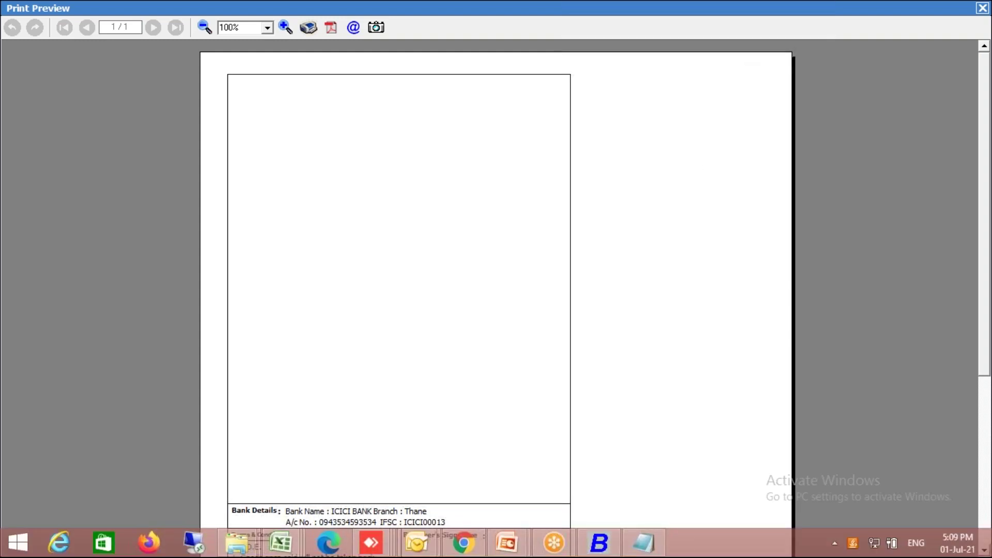
left_click(987, 426)
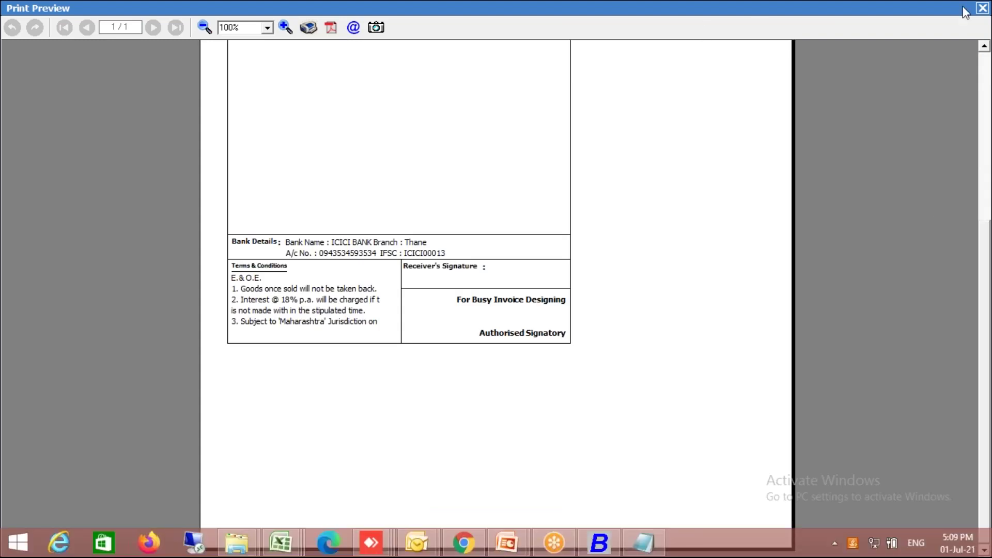
left_click(983, 8)
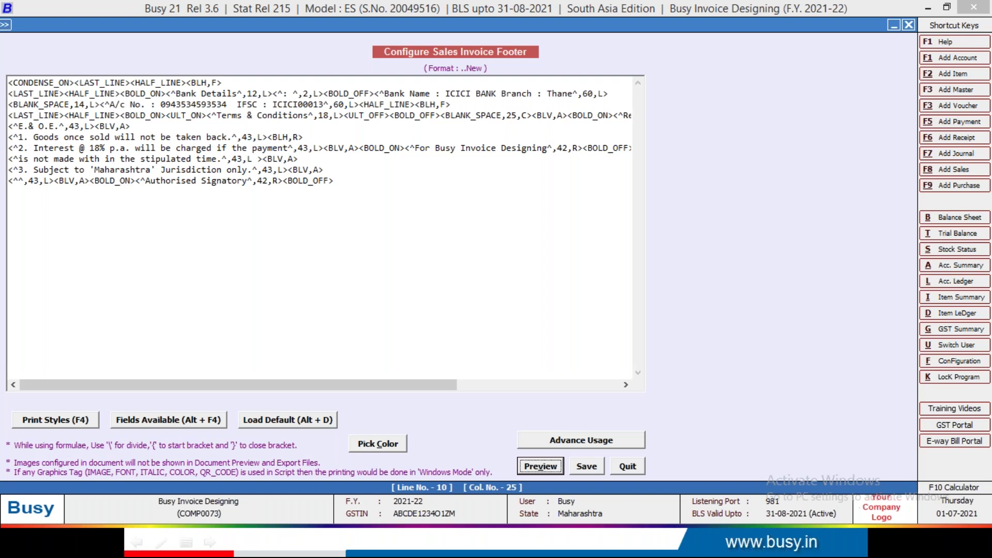
Step: Save the footer script with the CONDENSE tag left open, and preview the complete ..New sales invoice from header to footer
left_click(588, 468)
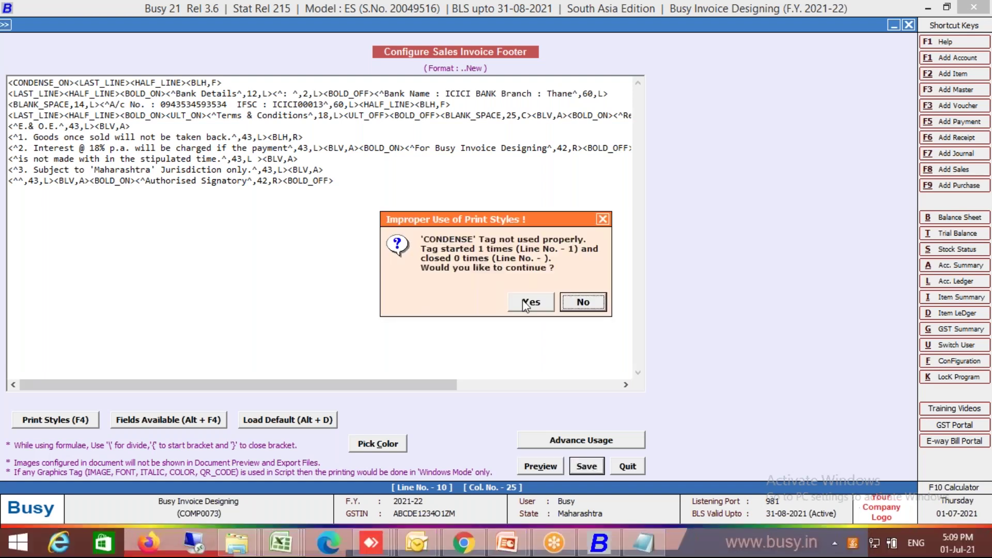
left_click(540, 302)
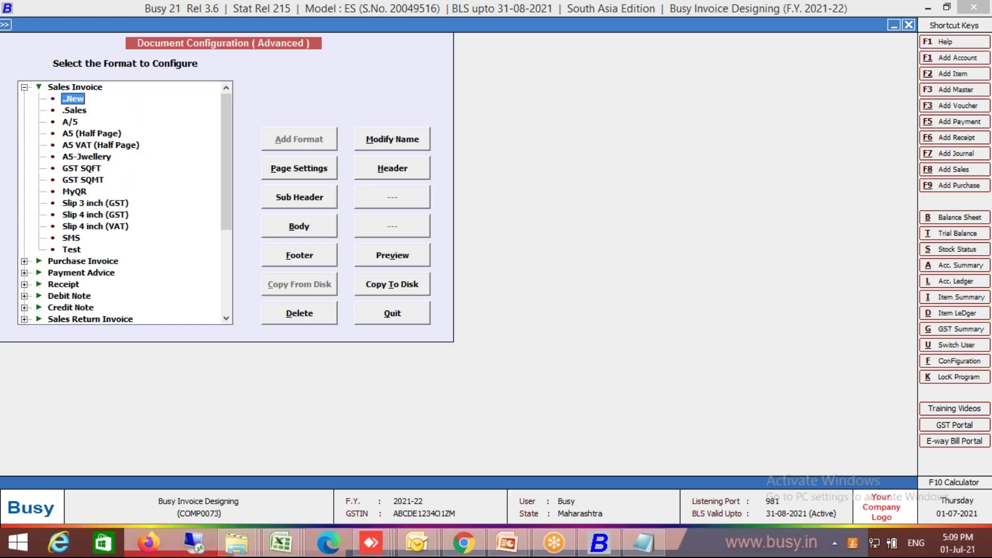
left_click(394, 256)
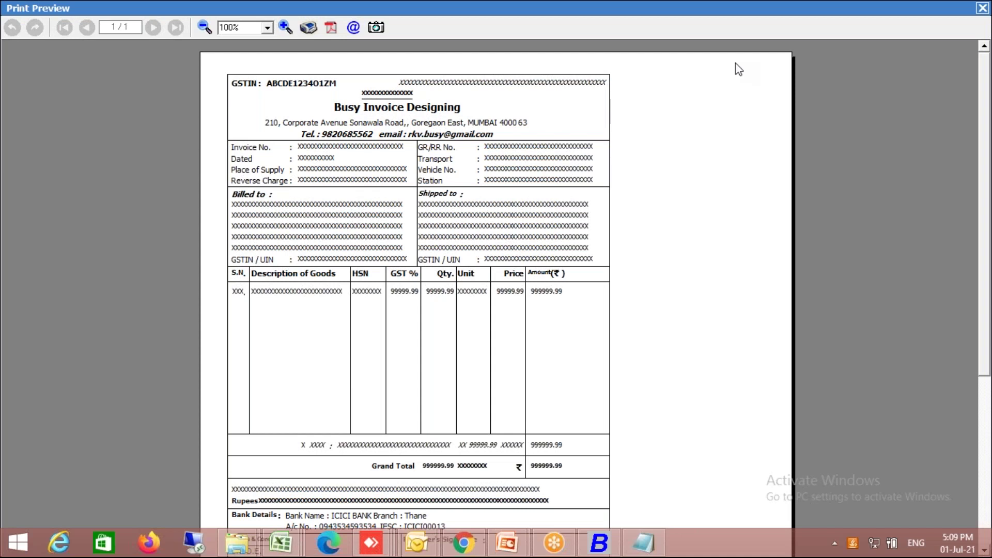
left_click(987, 478)
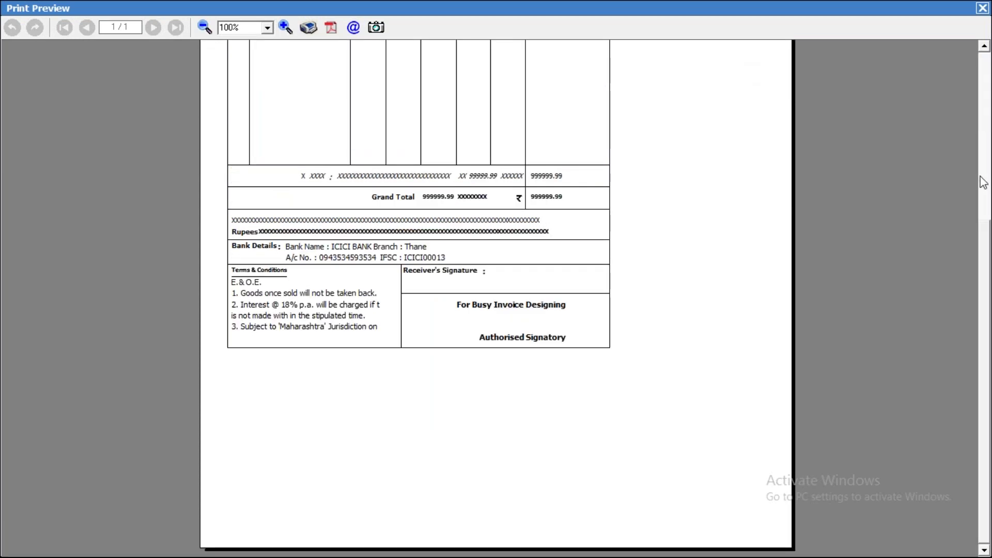
left_click(984, 129)
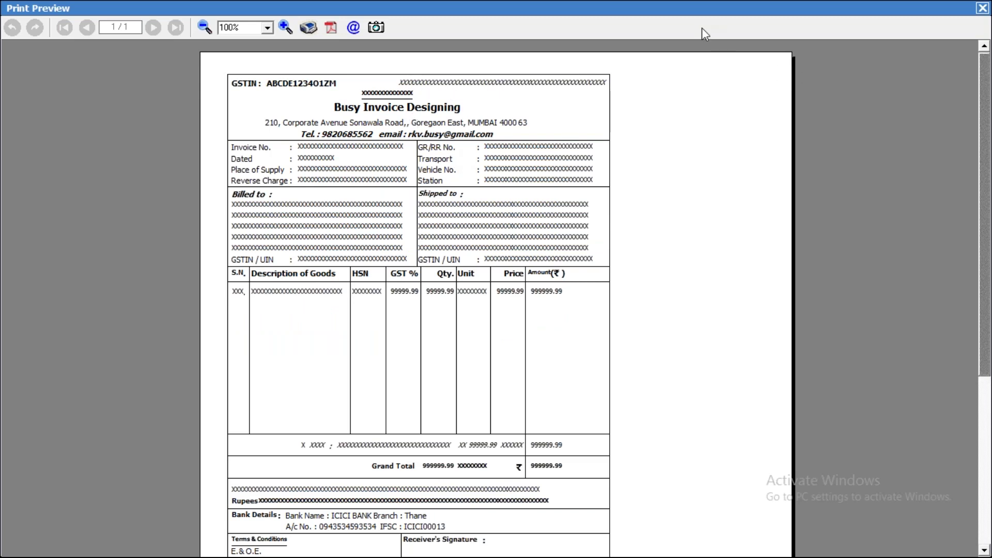
key("super")
left_click(985, 9)
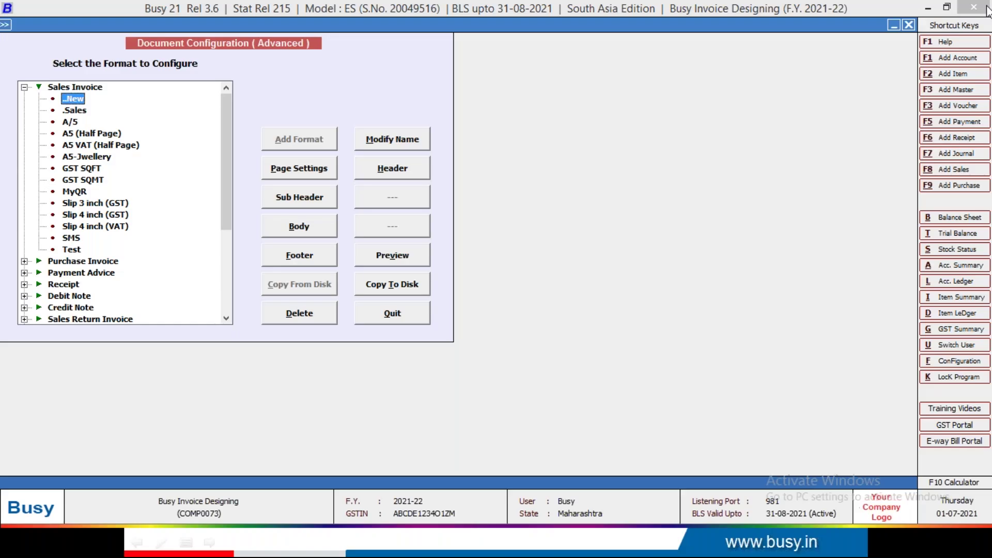
Step: Set the width of the INVOICE_COPY_TYPE field to 47 in the first line of the ..New header script
left_click(394, 171)
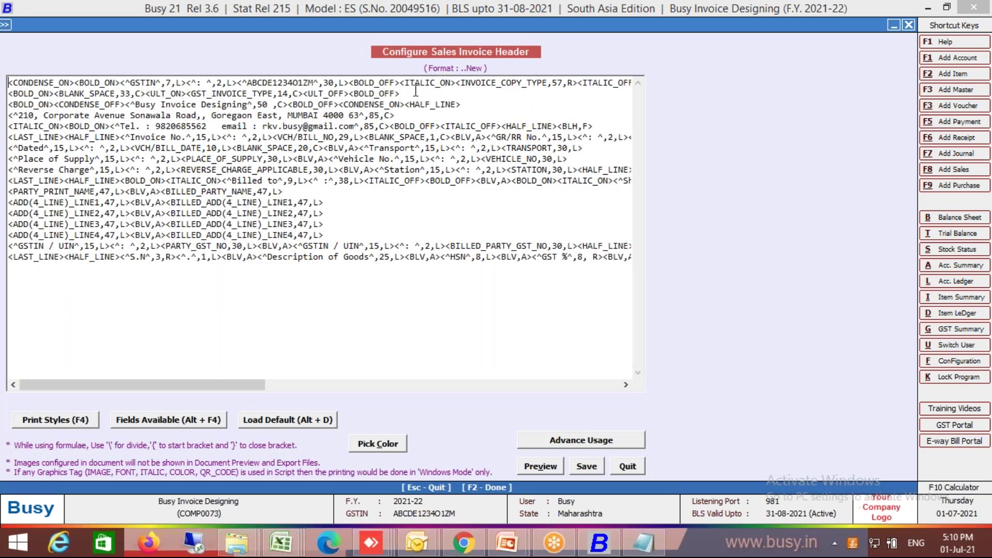
left_click(415, 91)
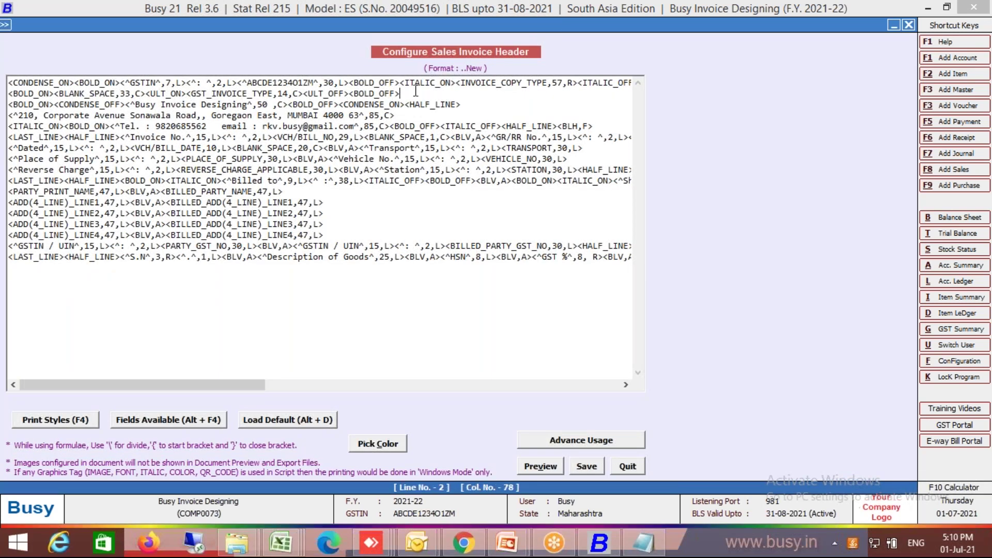
key("Right")
key("Right")
key("Right")
key("Right")
key("Right")
key("Right")
key("Right")
key("Right")
key("Right")
key("Right")
key("Right")
key("Right")
key("Right")
key("Right")
key("Right")
key("Right")
key("Right")
key("Right")
key("Right")
key("Right")
key("BackSpace")
type("4")
Step: Examine the field widths in the header script's party detail lines and at the end of the column heading line
key("Down")
key("Down")
key("Down")
key("Down")
key("Down")
key("Left")
key("Left")
key("Left")
key("Left")
key("Left")
key("Left")
key("Left")
key("Left")
key("Left")
key("Left")
key("Left")
key("Left")
key("Left")
key("Left")
key("Left")
key("Left")
key("Left")
key("Left")
key("Left")
key("Left")
key("Left")
key("Left")
key("Left")
key("Left")
key("Left")
key("Left")
key("Left")
key("Left")
key("Left")
key("Left")
key("Left")
key("Left")
key("Left")
key("Left")
key("Left")
key("Right")
key("Right")
key("Right")
key("Right")
key("Right")
key("Right")
key("Right")
key("Right")
key("Right")
key("Right")
key("Right")
key("Right")
key("Right")
key("Right")
key("Right")
key("Right")
key("Right")
key("Right")
key("Right")
key("Right")
key("Down")
key("Down")
key("Down")
key("Down")
key("Down")
key("Down")
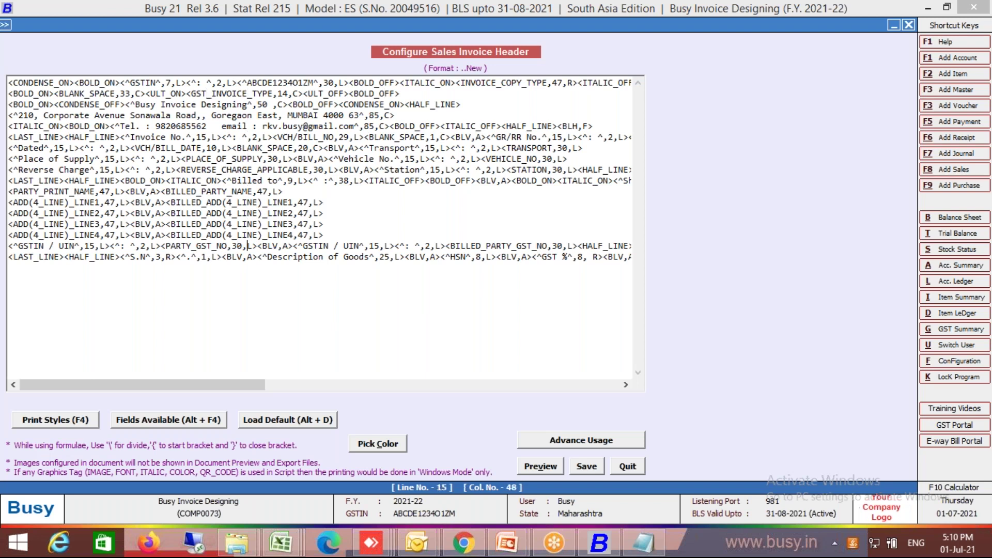
key("End")
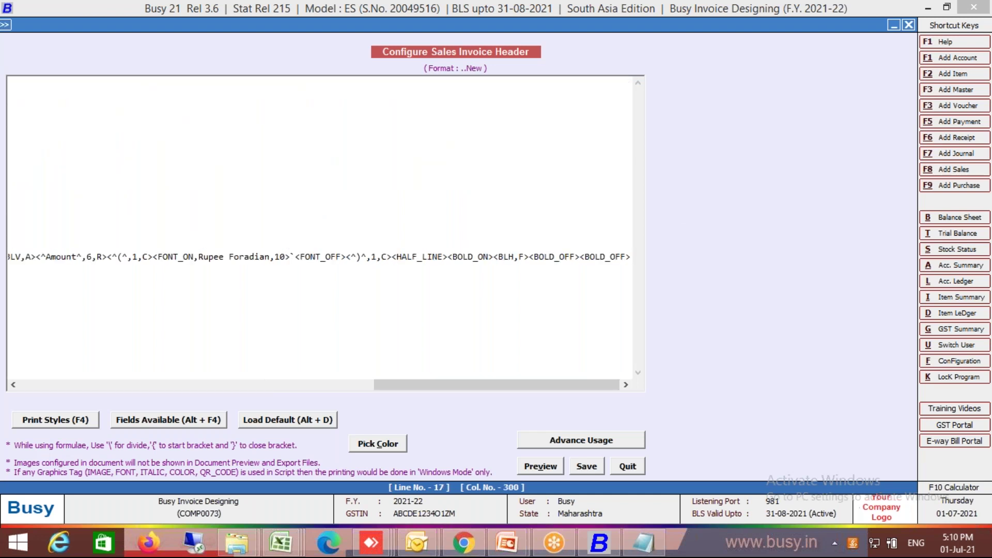
Step: Save the header script, preview the complete ..New sales invoice to check its alignment, and close the preview
left_click(587, 468)
left_click(530, 302)
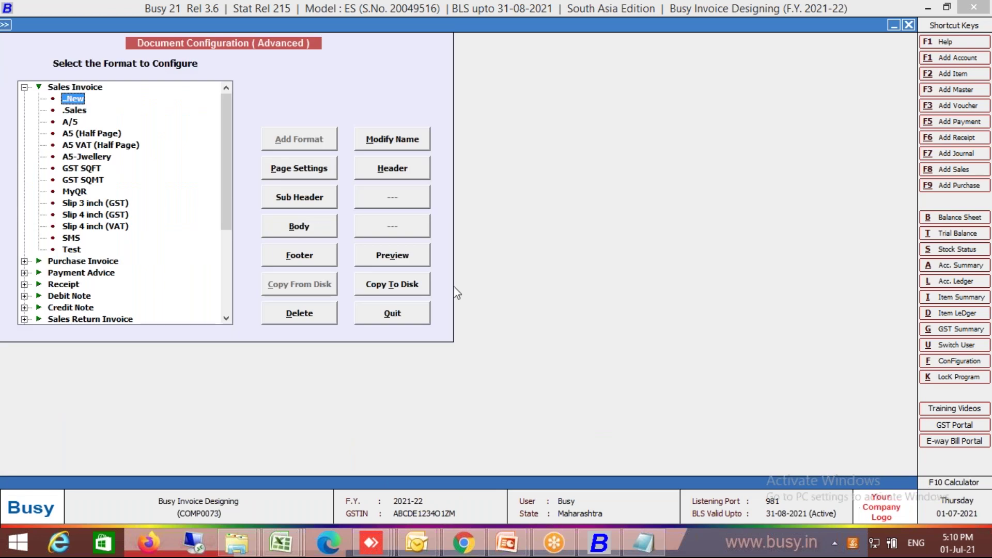
left_click(421, 261)
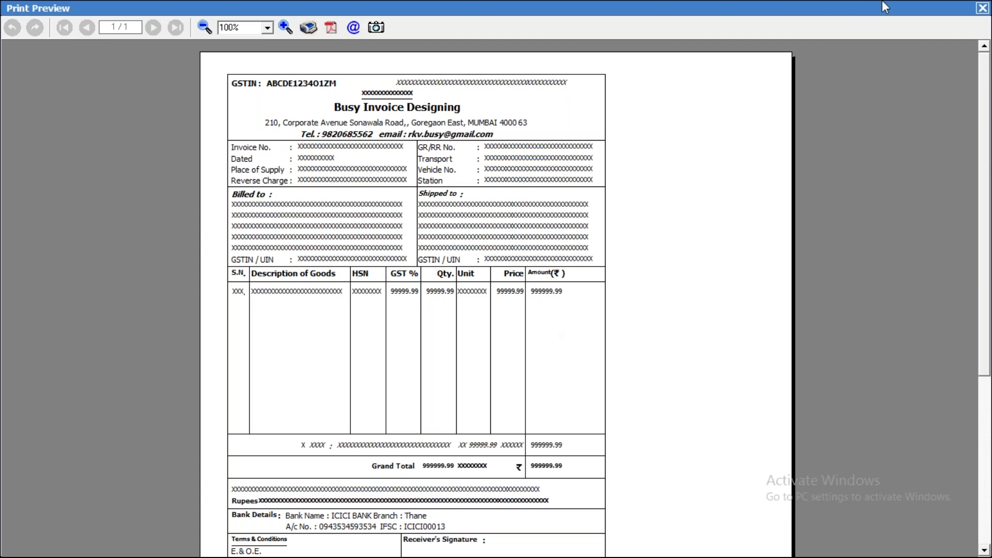
left_click(983, 8)
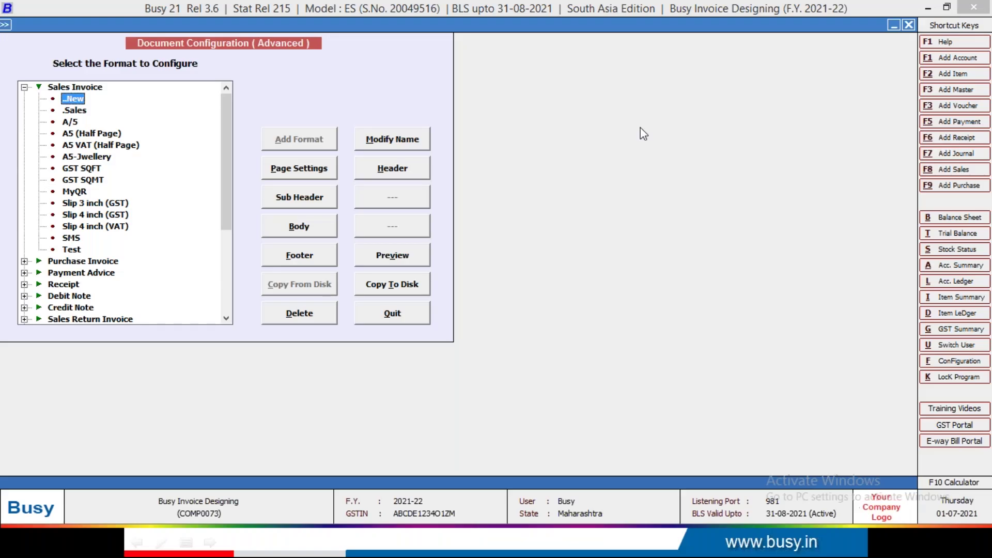
Step: Set the width of the Amount column heading to 10 in the last line of the header script and save the header
left_click(394, 175)
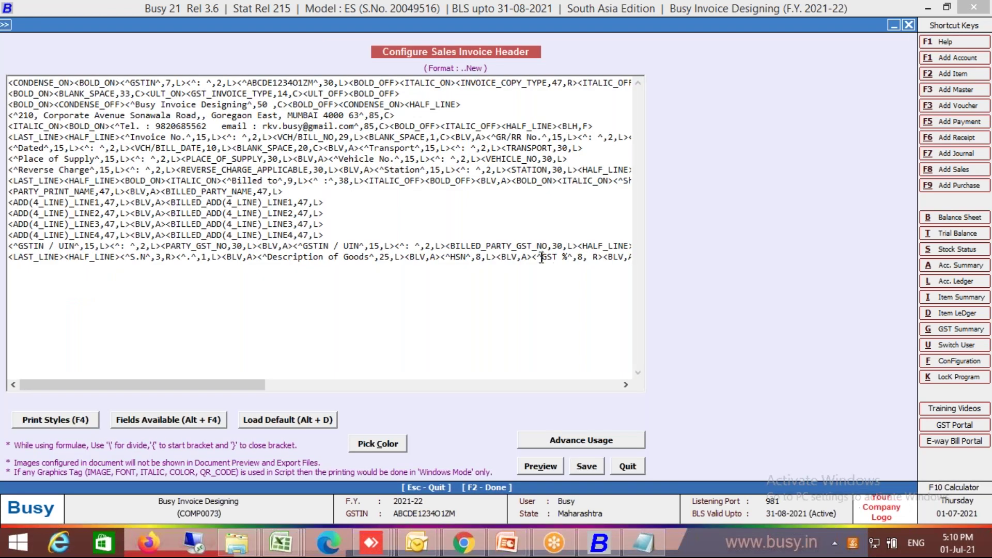
left_click(541, 257)
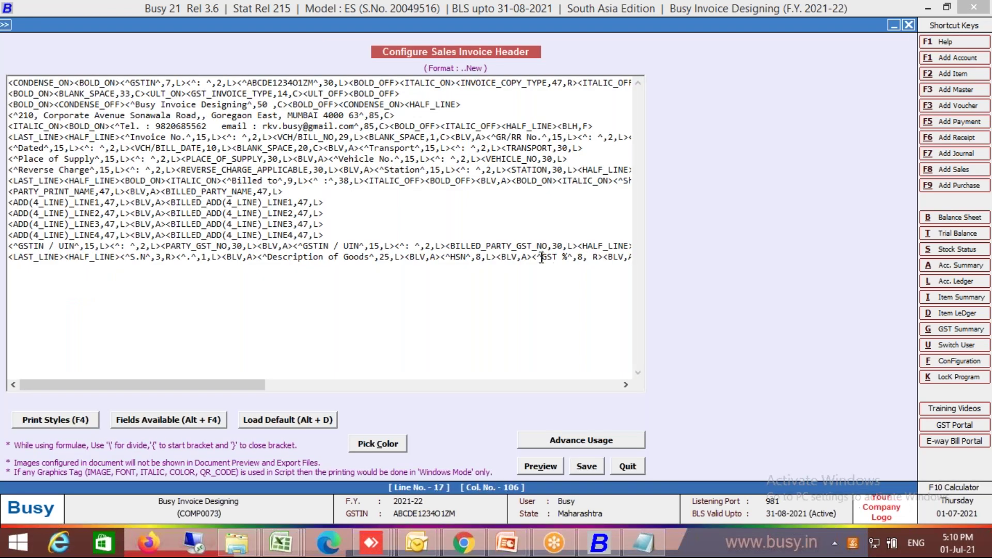
key("End")
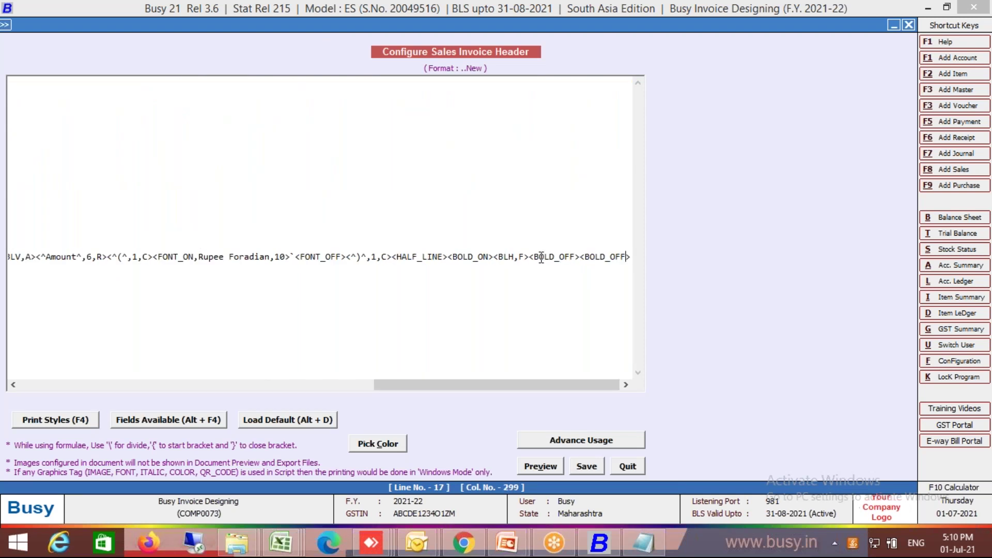
key("Left")
key("Left")
key("Left")
key("Left")
key("Left")
key("Left")
key("Left")
key("Left")
key("Left")
key("Left")
key("Left")
key("Left")
key("Left")
key("Left")
key("Left")
key("Left")
key("Left")
key("Left")
key("Left")
key("Left")
key("Left")
key("Left")
key("Left")
key("Left")
key("Left")
key("Left")
key("Left")
key("Left")
key("Left")
key("Left")
key("Left")
key("Left")
key("Left")
key("Left")
key("Left")
key("Left")
key("Left")
key("Left")
key("Left")
key("Left")
key("BackSpace")
type("10")
key("F2")
key("Return")
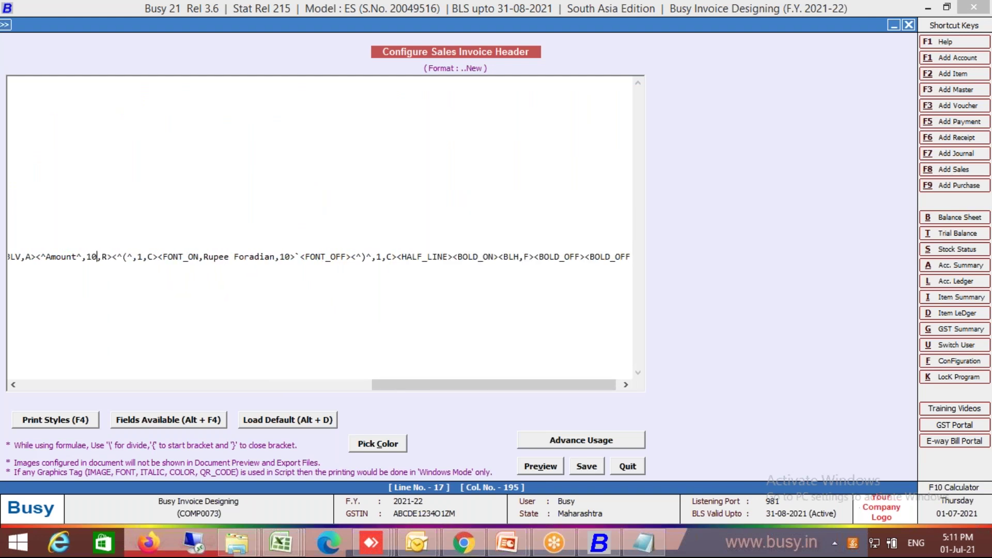
left_click(542, 306)
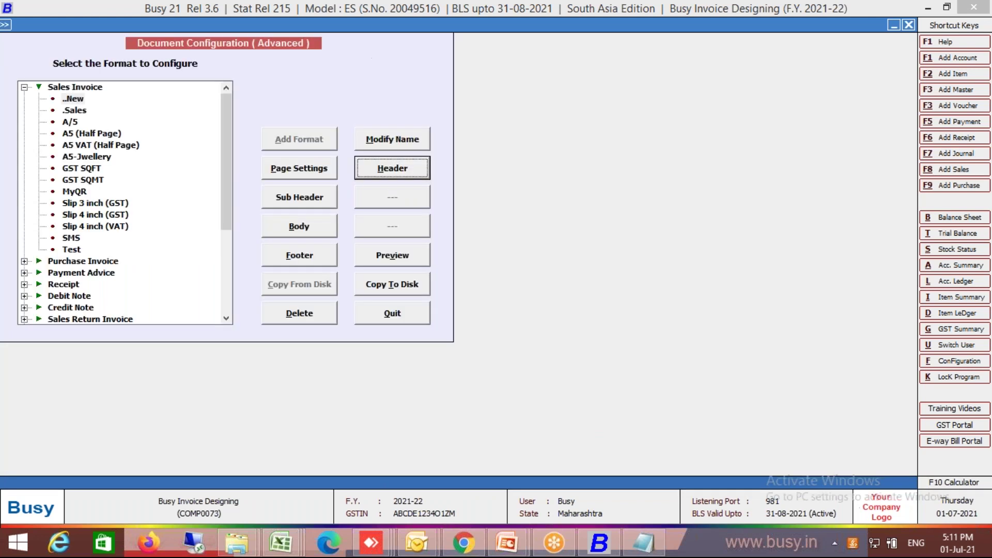
Step: Open the body configuration of the ..New format and set the AMOUNT field's width to 13.2 in the items information
left_click(307, 231)
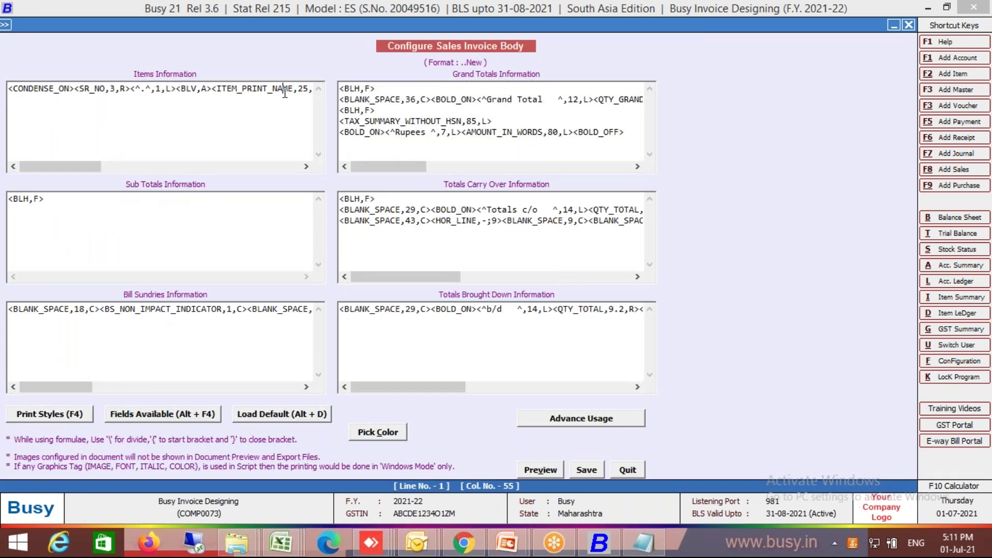
key("End")
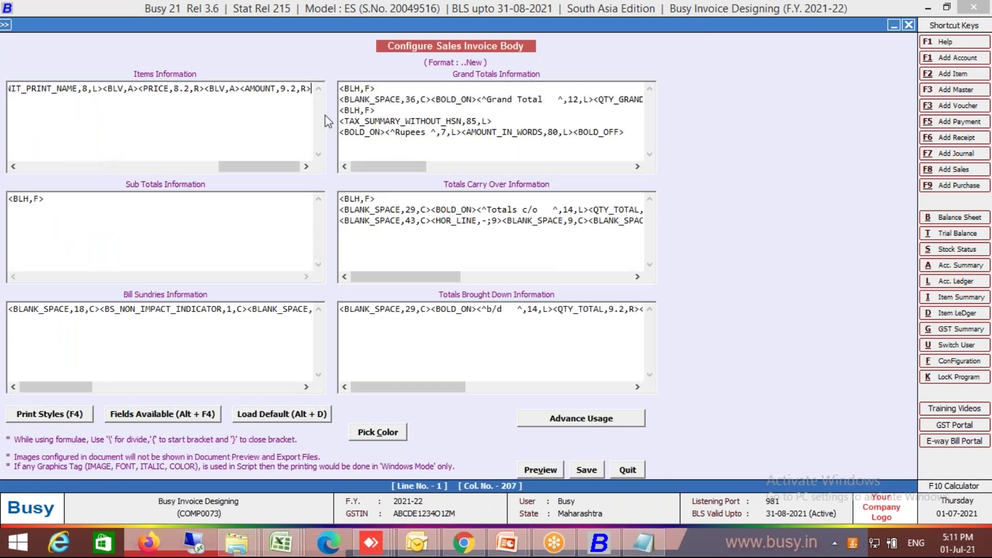
key("Left")
key("Left")
key("Left")
key("Left")
key("BackSpace")
type("13")
Step: Set the BS_AMOUNT field's width to 13.2 in the bill sundries information of the invoice body
left_click(295, 309)
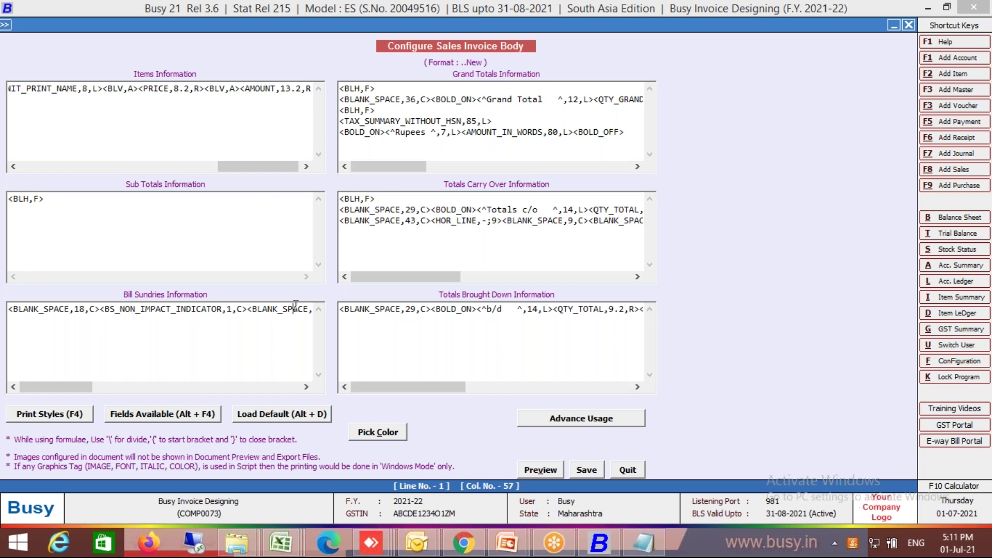
key("End")
left_click(291, 308)
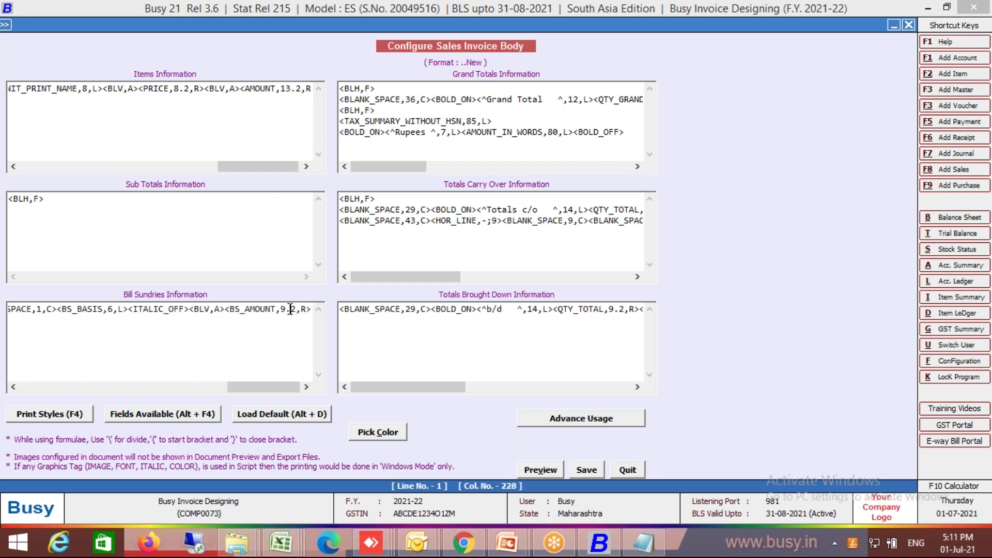
key("BackSpace")
type("13")
Step: Set the AMOUNT_GRAND_TOTAL field's width to 13.2 in the grand totals information and save the invoice body despite the print style warning
left_click(572, 100)
key("End")
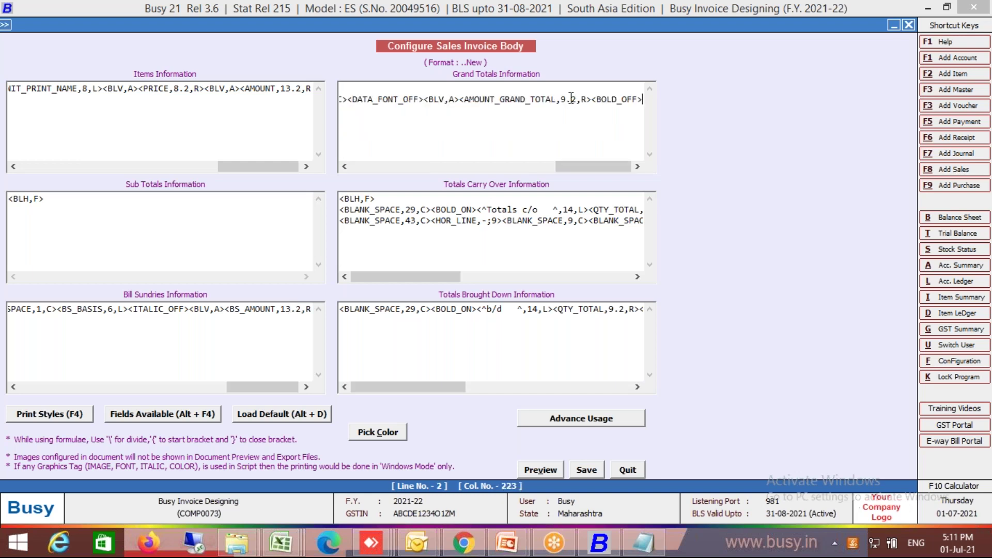
left_click(563, 98)
key("Right")
key("BackSpace")
type("13")
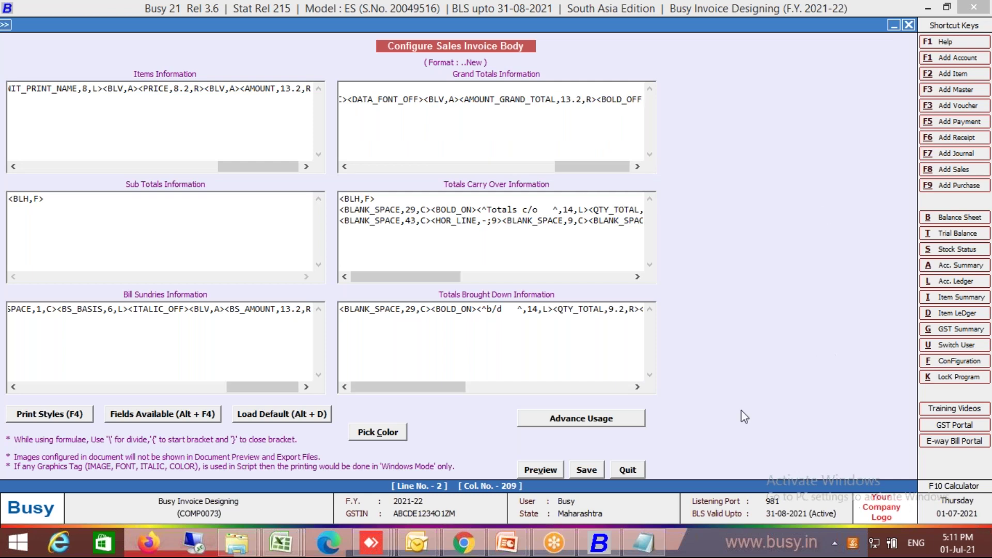
left_click(587, 470)
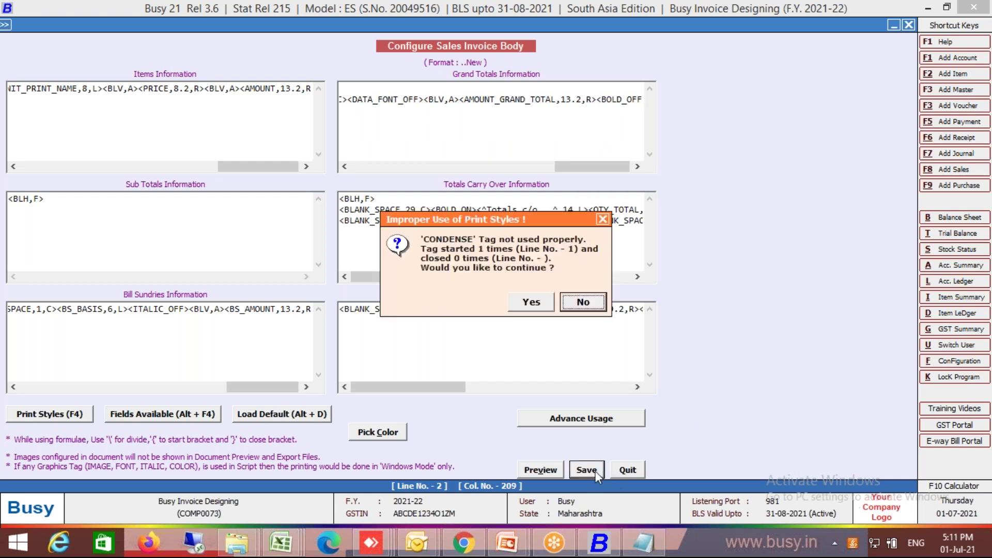
left_click(532, 305)
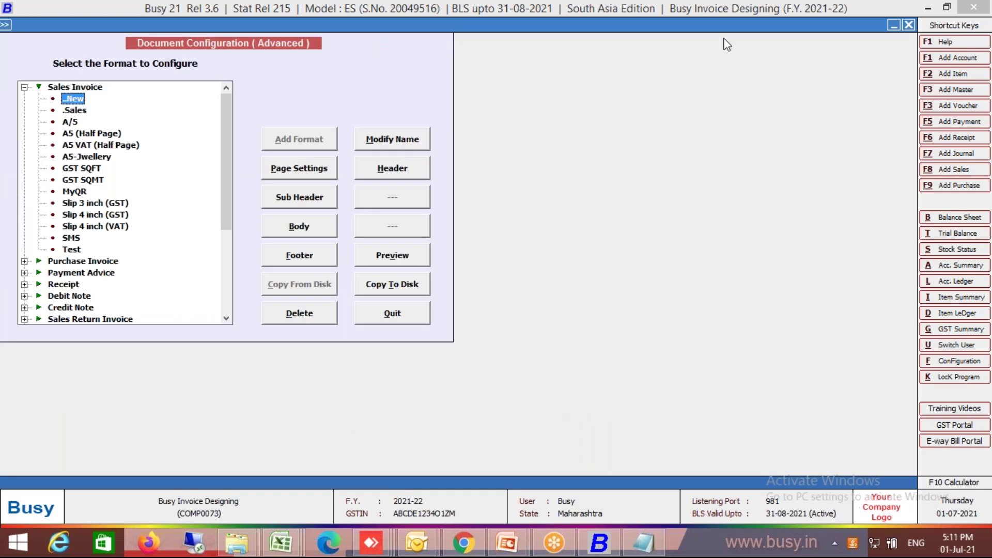
Step: Preview the complete ..New sales invoice format to check the widened amount column, and leave the document configuration
left_click(741, 60)
left_click(400, 257)
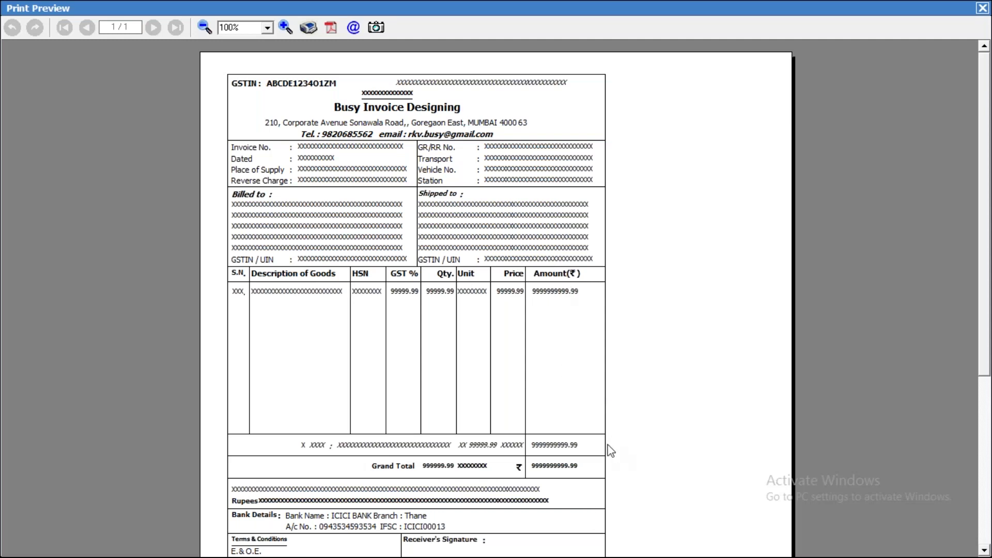
key("Escape")
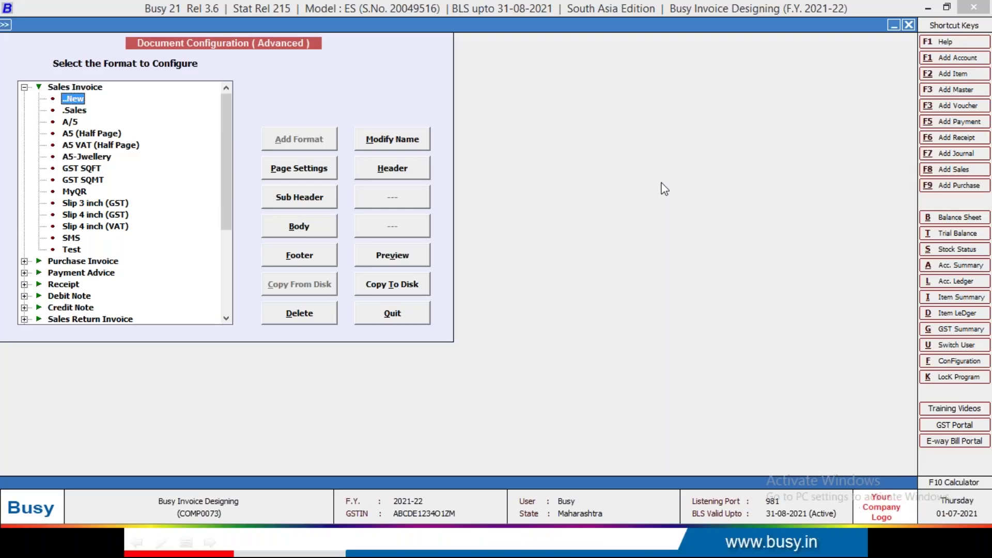
key("Escape")
Step: Open the Main series sales voucher dated 01-04-2021 for modification
key("Right")
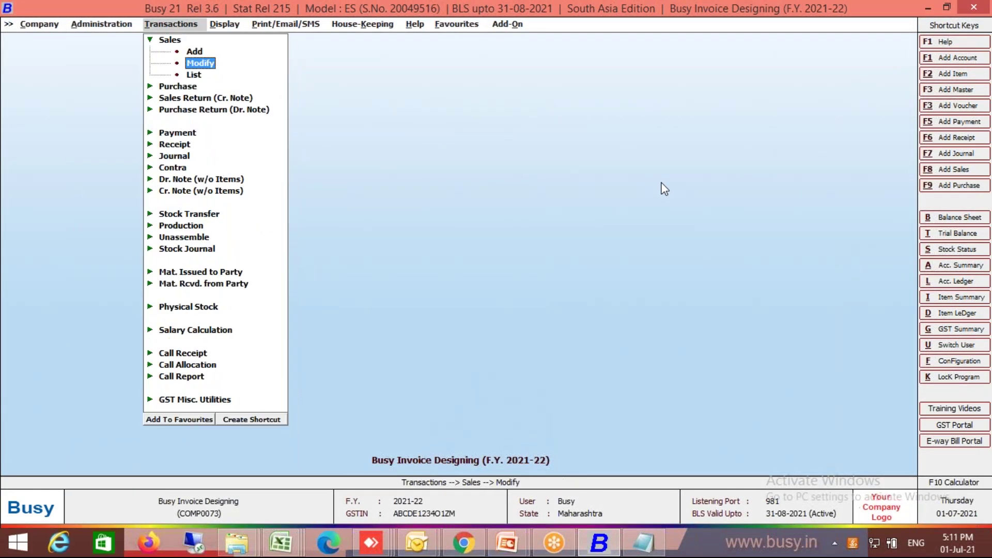
key("Return")
key("Return")
key("Return")
key("Return")
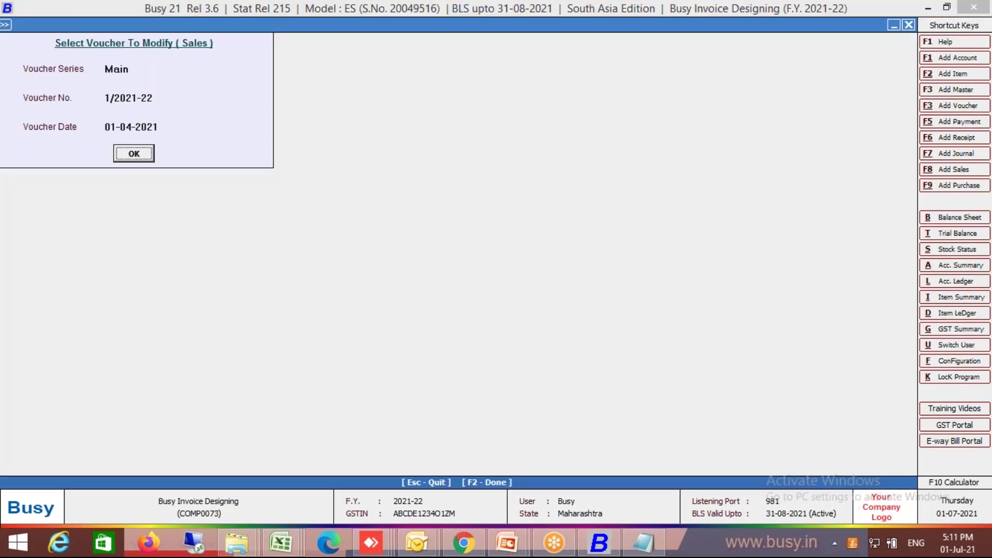
key("Return")
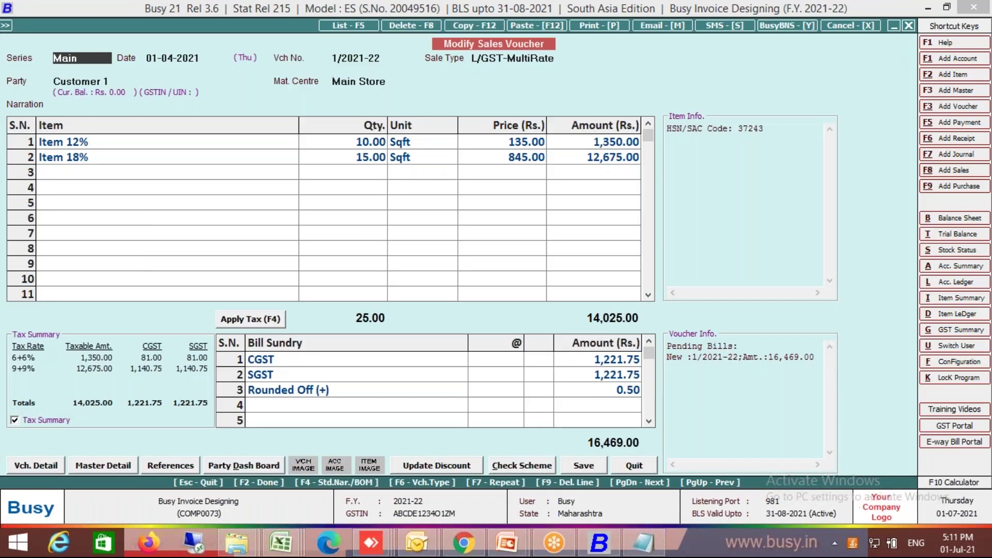
Step: Preview the voucher's sales invoice in the ..New format, check it down to the footer, and close the preview and the voucher
key("alt+p")
key("Down")
key("Return")
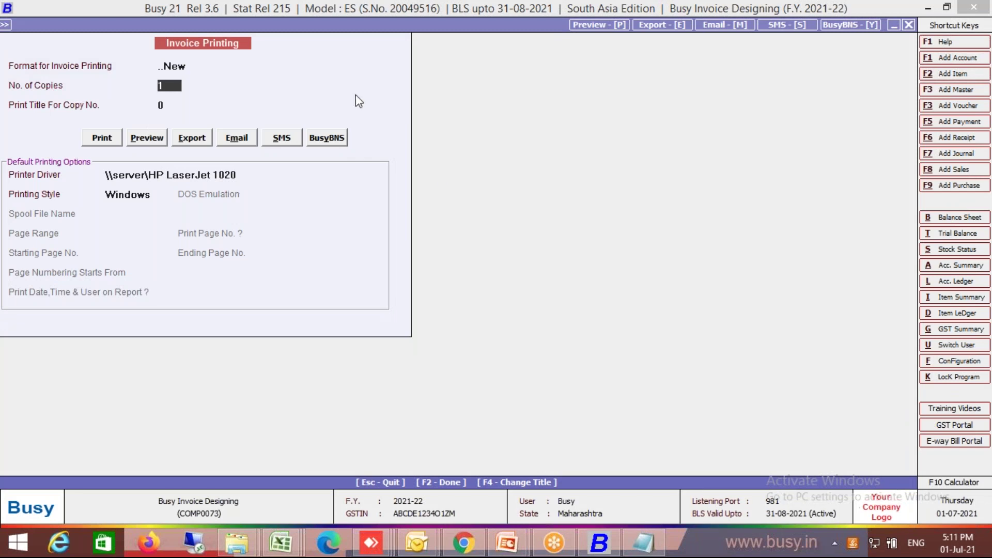
left_click(165, 138)
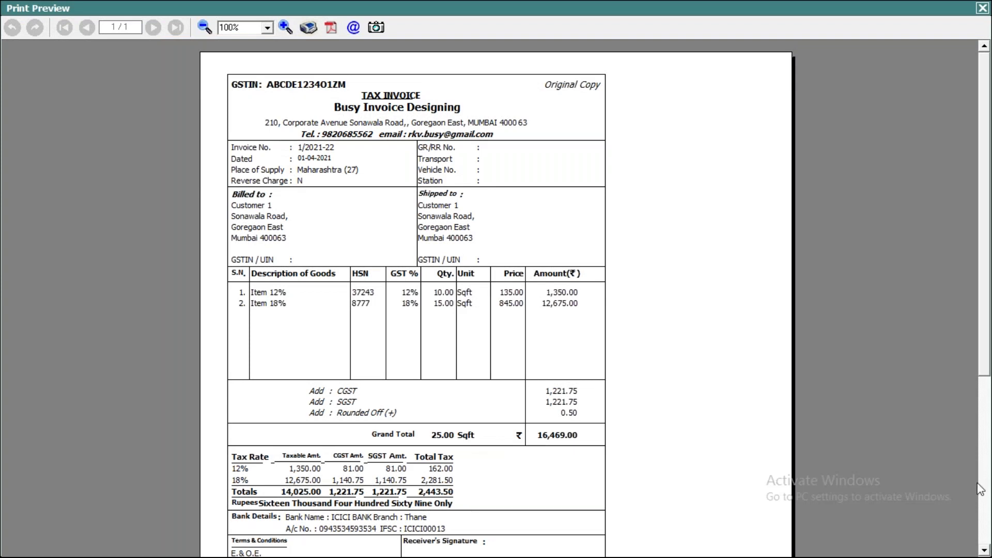
left_click(985, 488)
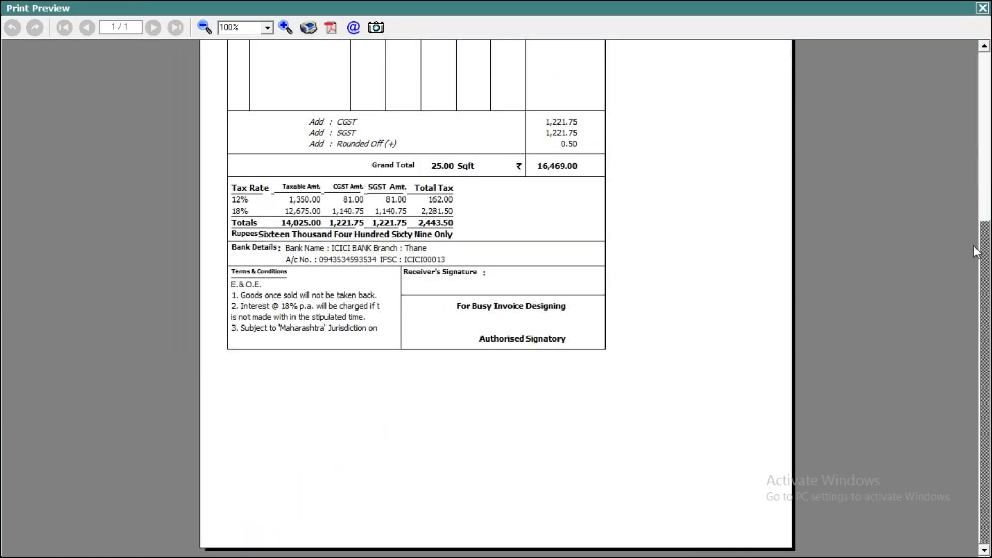
left_click(985, 115)
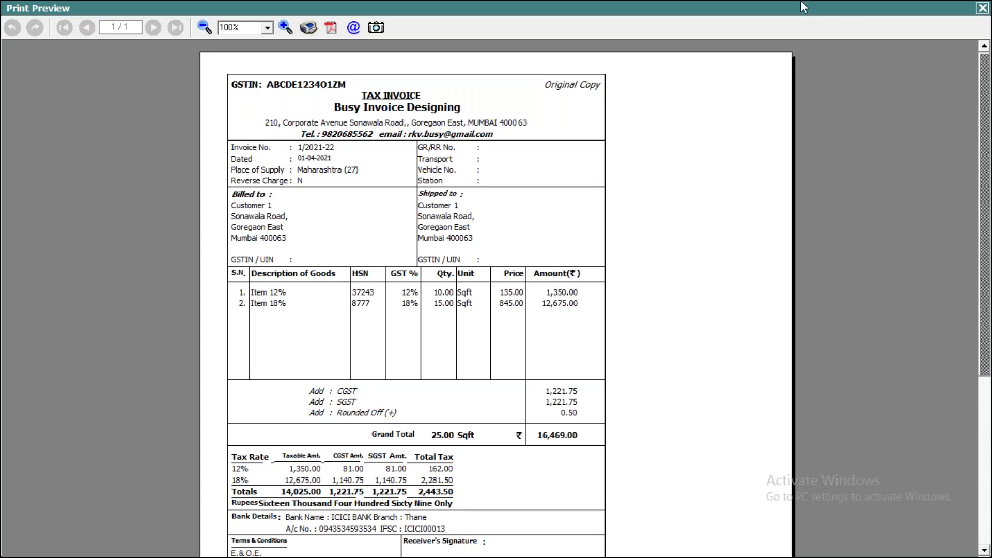
left_click(982, 9)
key("Escape")
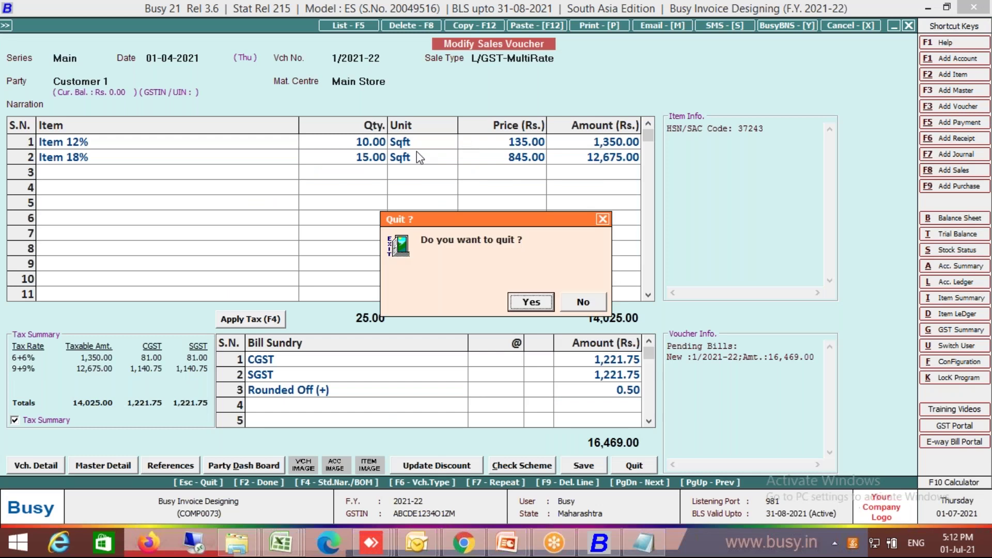
key("y")
Step: Open the Hardware Configuration from the administration settings
key("Left")
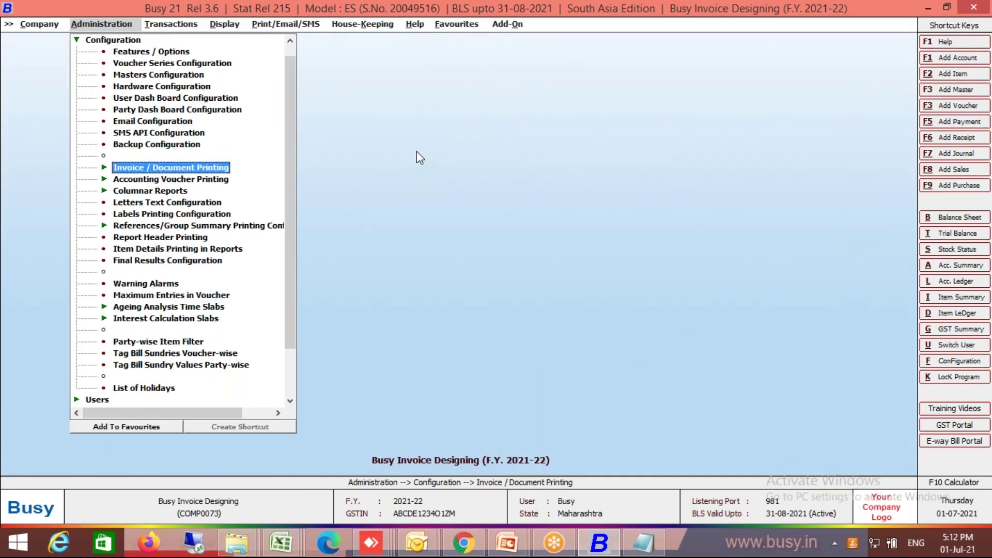
key("Up")
key("Up")
key("Up")
key("Up")
key("Up")
key("Up")
key("Return")
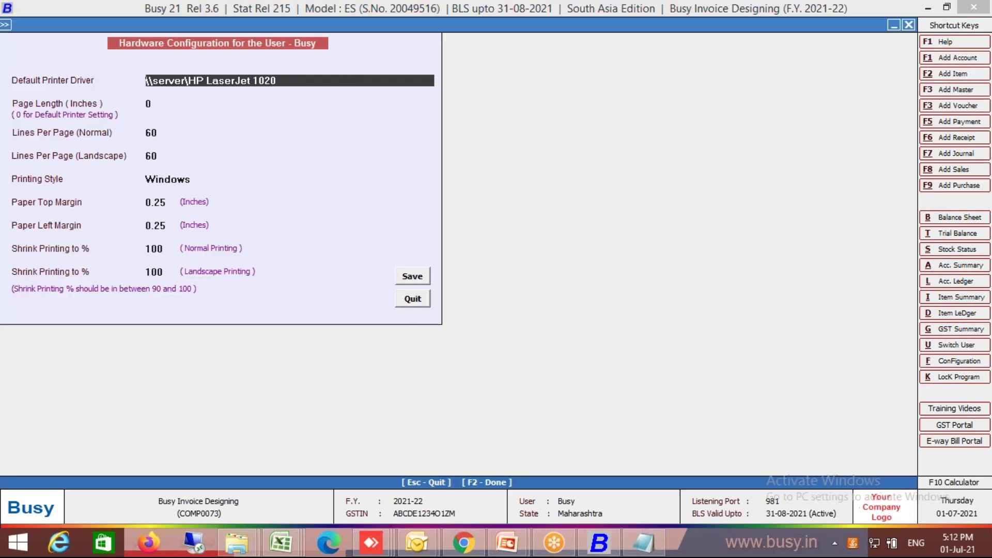
Step: Set the paper left margin to 1.25 inches in the hardware configuration
key("Return")
key("Return")
key("Return")
key("Return")
key("Return")
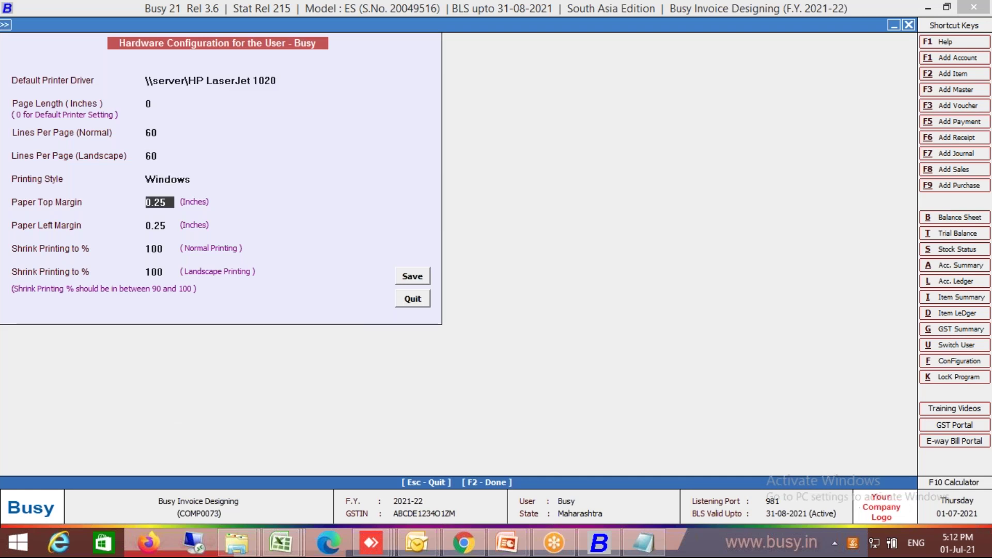
key("Return")
key("BackSpace")
type(".7")
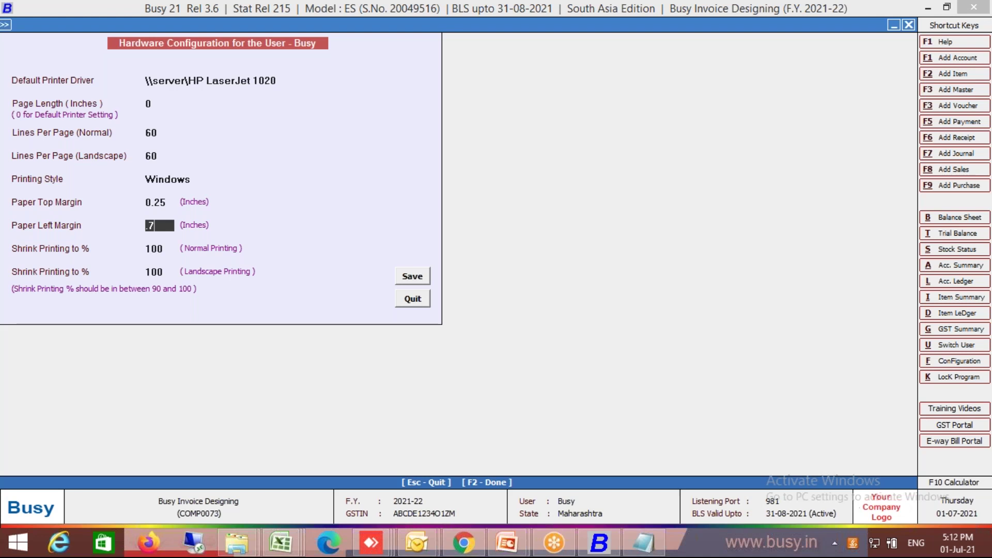
key("BackSpace")
key("BackSpace")
type("1.")
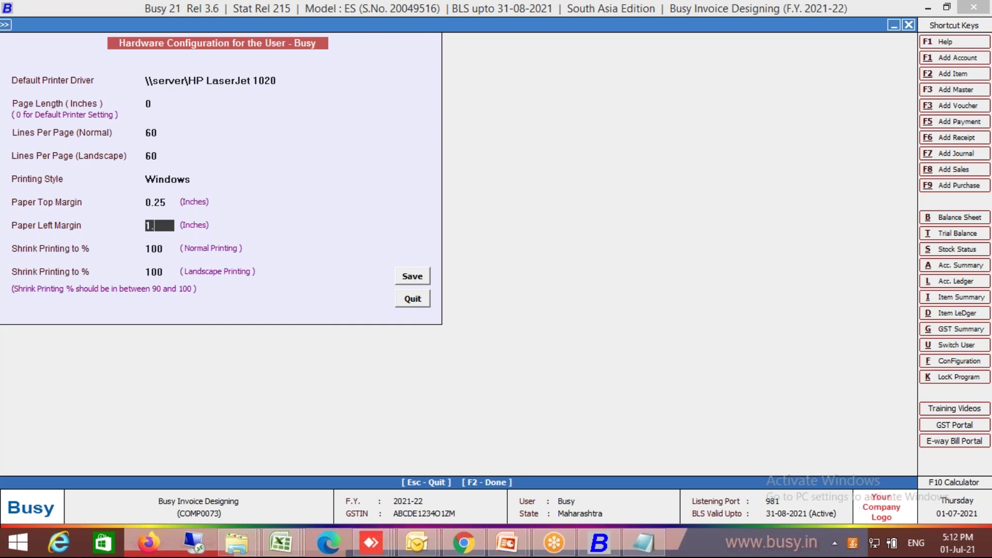
type("25")
key("Return")
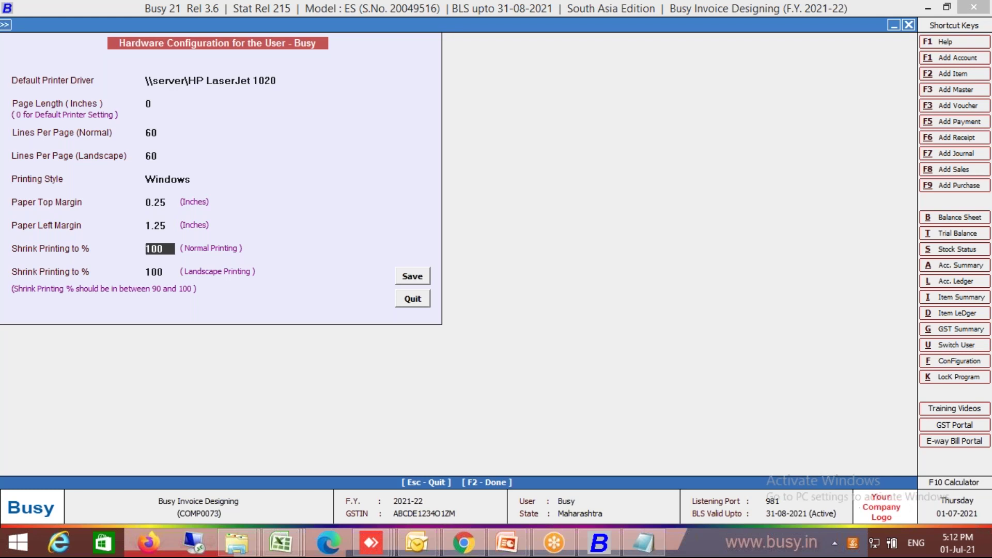
Step: Set the print shrinking to 95 % for both normal and landscape printing and save the hardware configuration
type("95")
key("Return")
type("95")
key("Return")
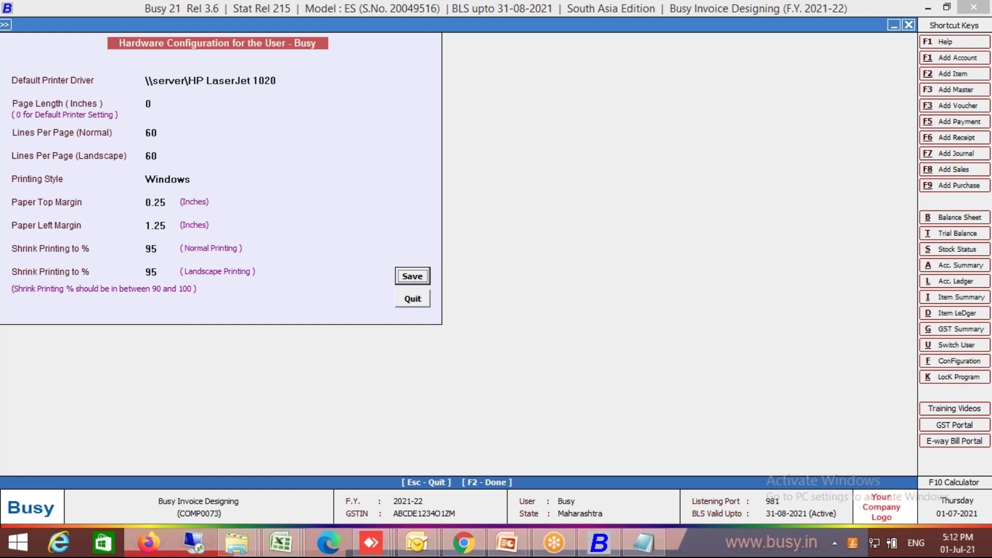
key("Return")
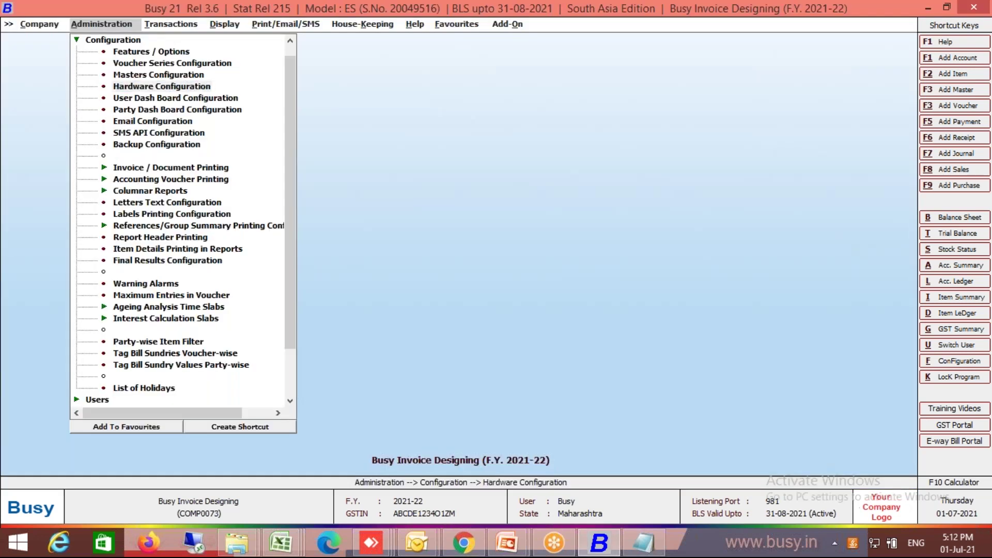
Step: Reopen the hardware configuration, set the paper left margin to 1.5 inches, and save it
key("Return")
left_click(164, 226)
key("BackSpace")
key("BackSpace")
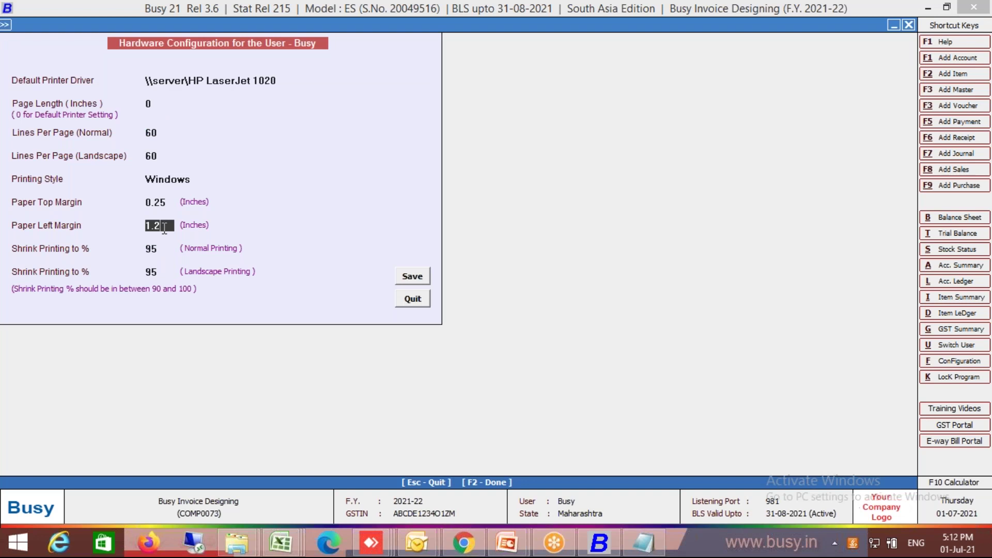
type("5")
key("Return")
key("F2")
key("Return")
key("Escape")
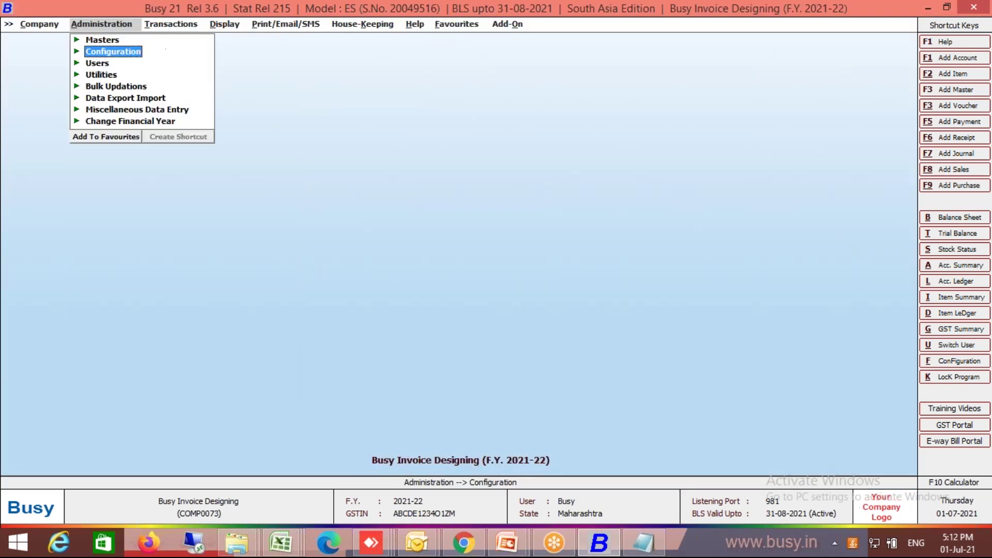
Step: Reopen the Main series sales voucher dated 01-04-2021 for modification
key("Right")
key("Return")
key("Down")
key("Return")
key("Return")
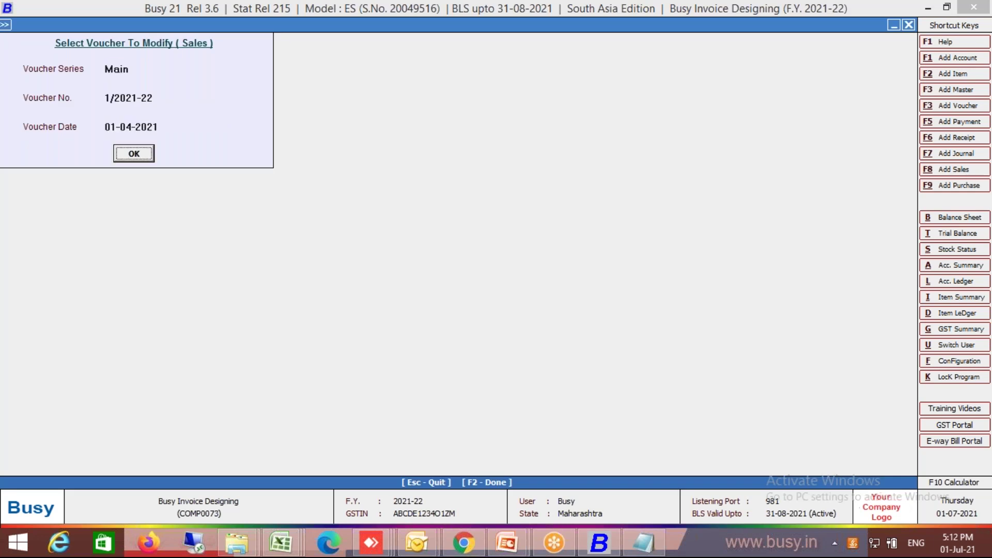
key("Return")
Step: Preview the voucher as a ..New sales invoice to check its margin and scaling down to the footer, and close the preview
key("alt+p")
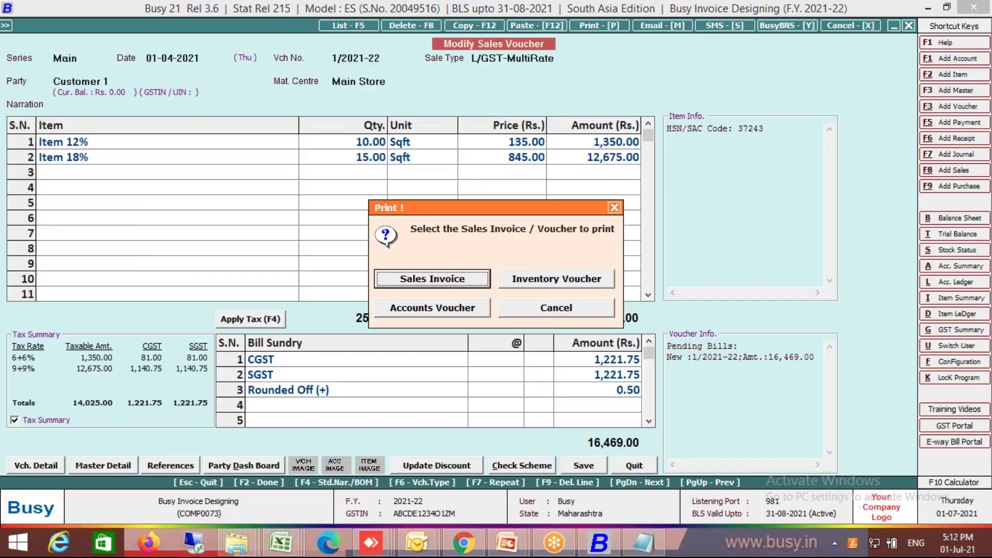
key("Return")
key("alt+p")
key("Down")
key("Return")
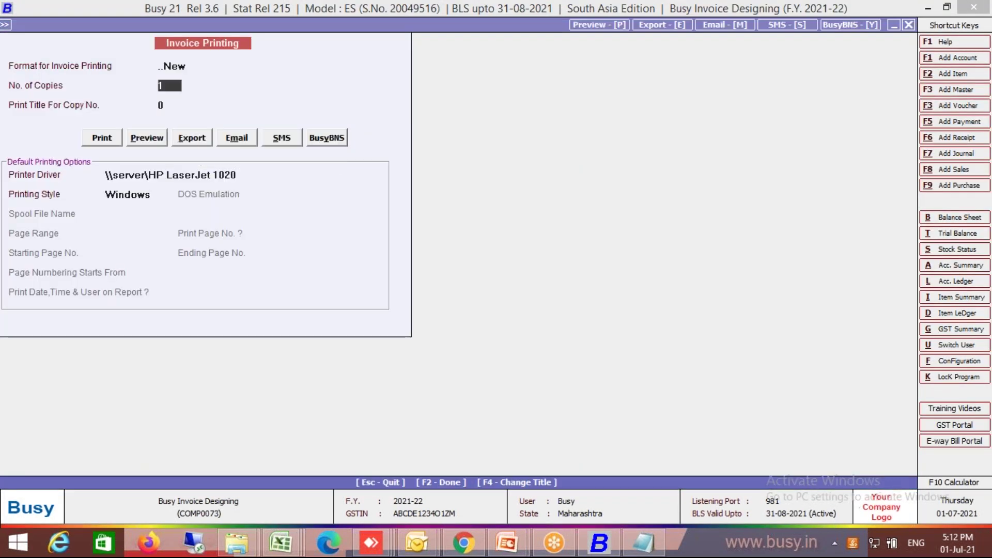
left_click(147, 138)
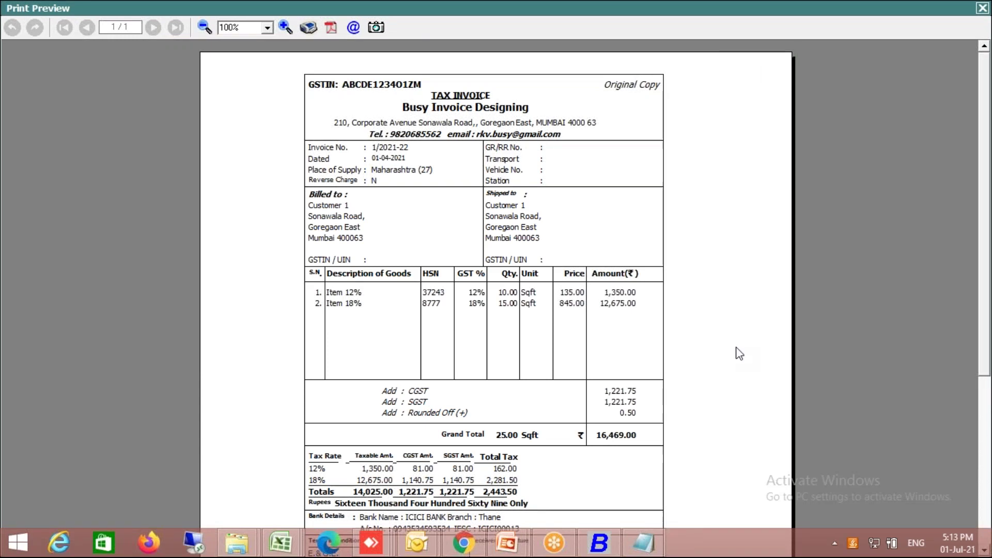
left_click(984, 461)
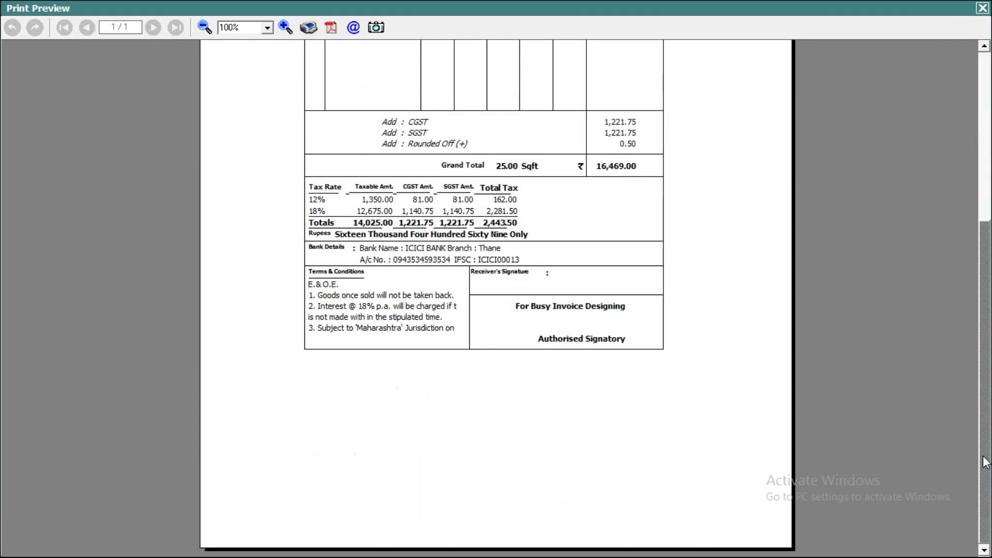
left_click(983, 106)
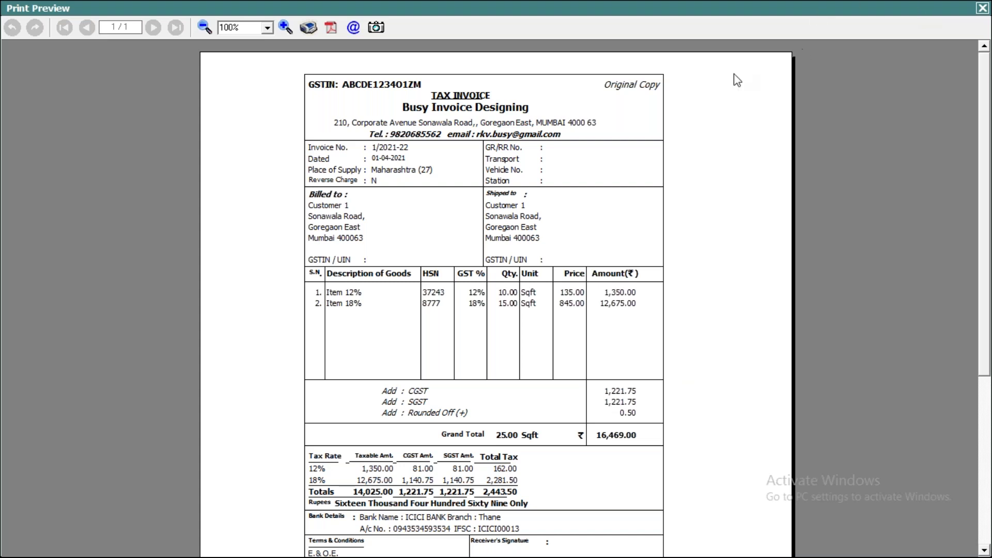
key("super")
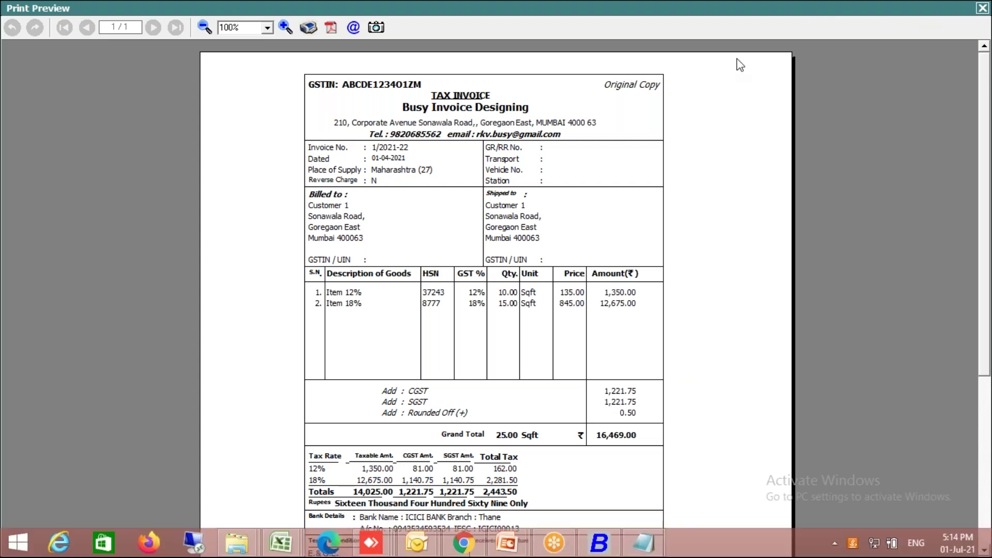
left_click(983, 8)
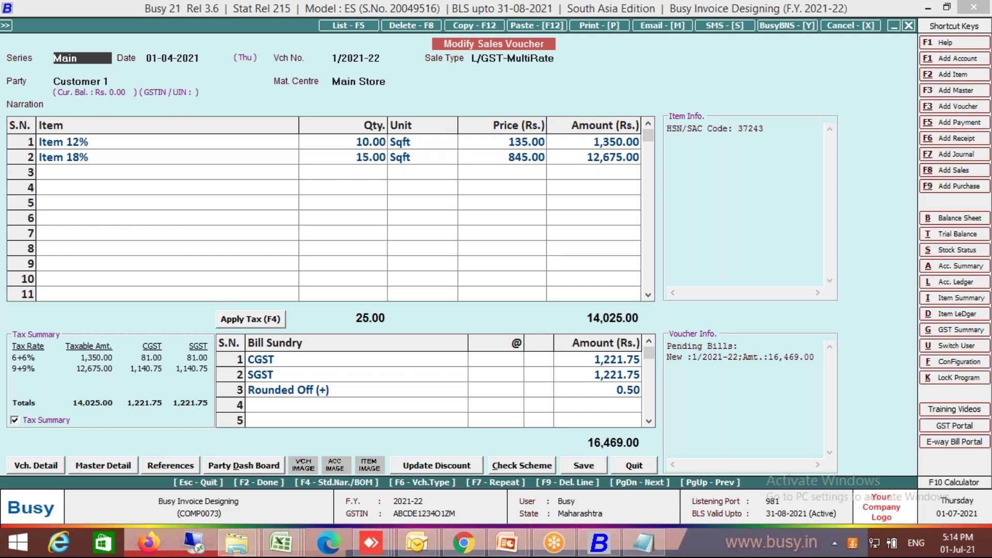
Step: Open the voucher configuration of the Main sales series from the voucher's series configuration
left_click(35, 464)
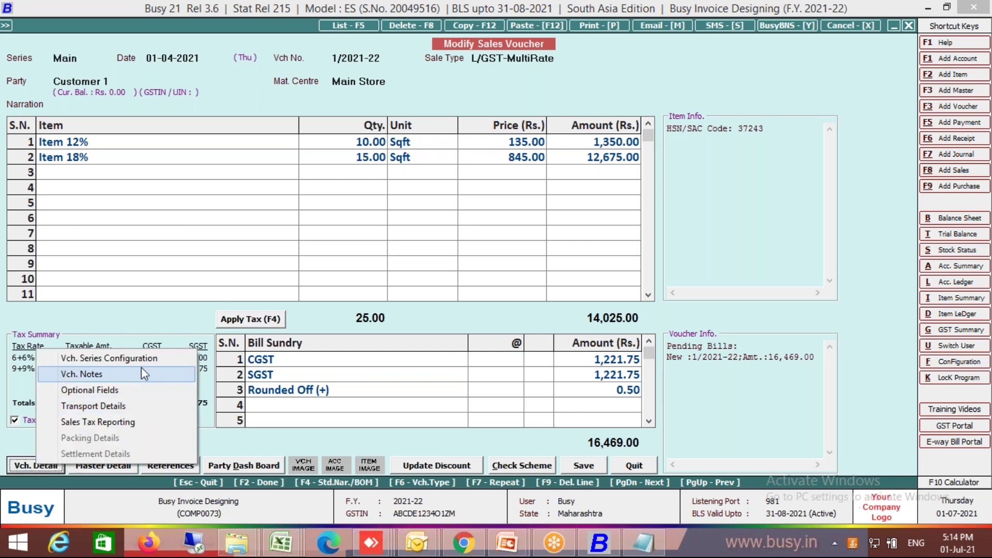
left_click(124, 358)
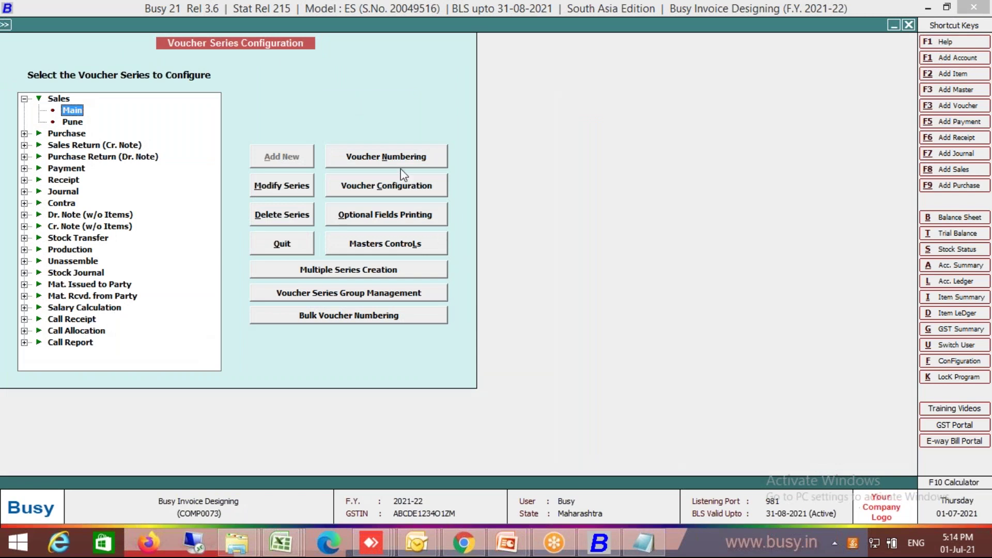
left_click(401, 187)
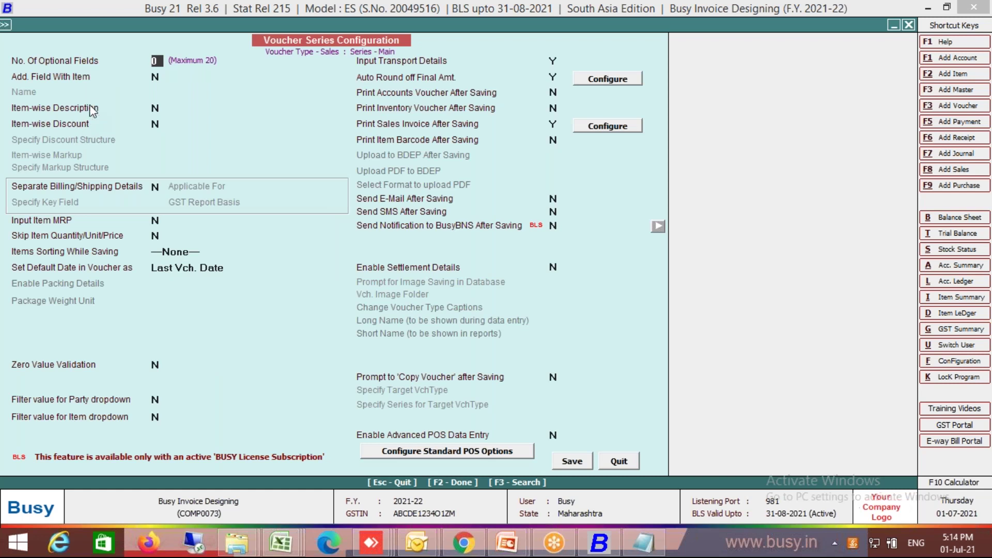
Step: Enable item-wise description for the Main sales series and open its configuration
key("Return")
key("Return")
type("Y")
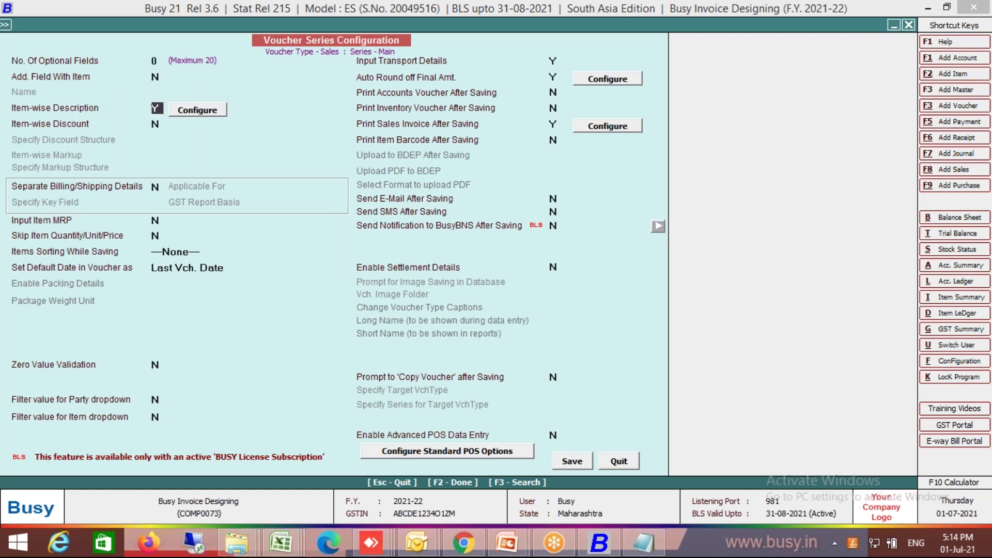
key("Return")
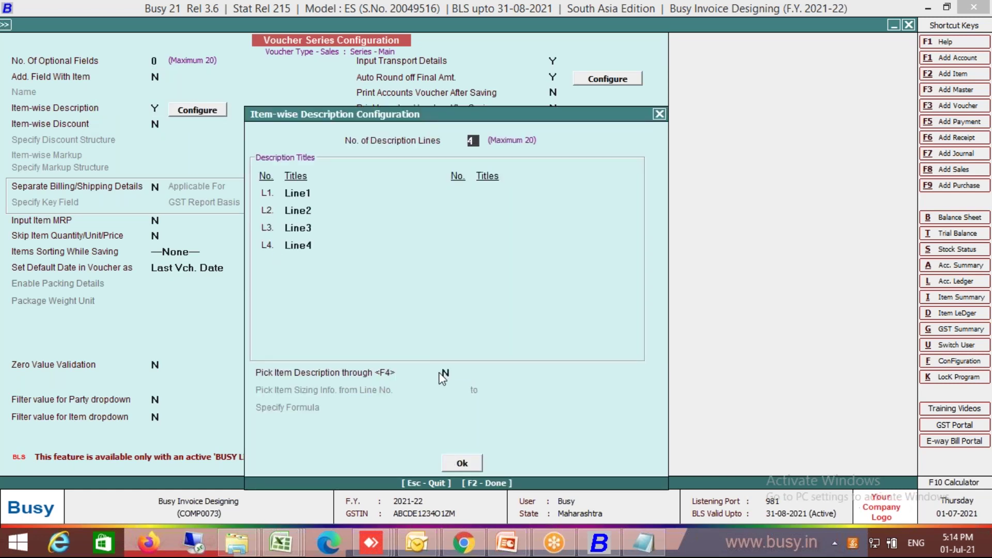
Step: Close the item-wise description configuration, set Item-wise Description to N, and save the series configuration
left_click(659, 113)
left_click(157, 109)
type("N")
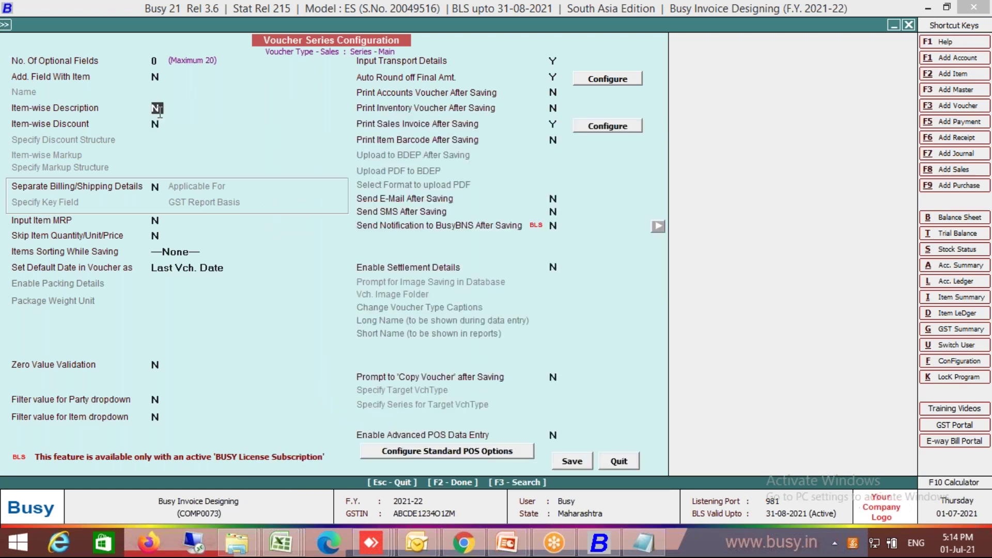
left_click(572, 461)
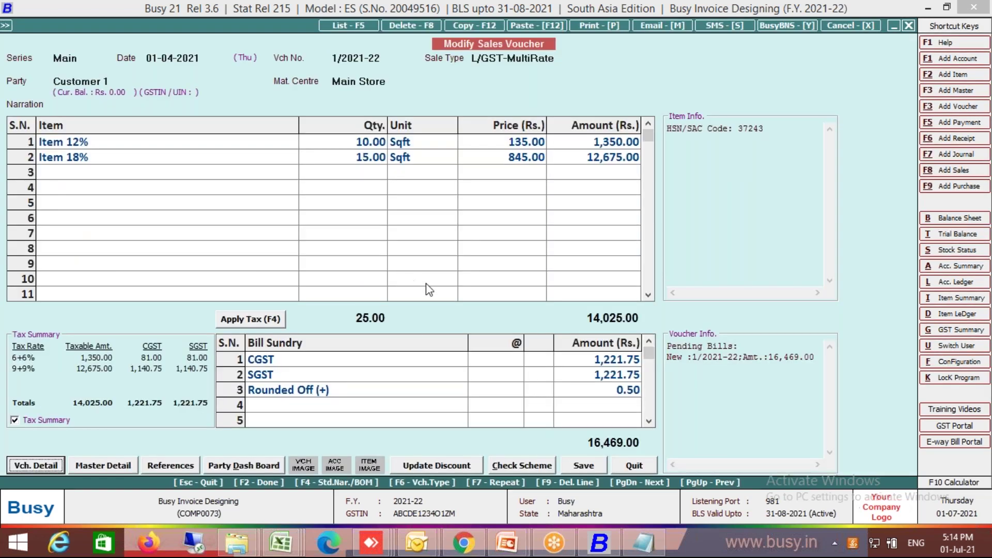
Step: Rename the voucher's first item to "Item GST precentage belong to 12%" in its item master and save it
left_click(277, 147)
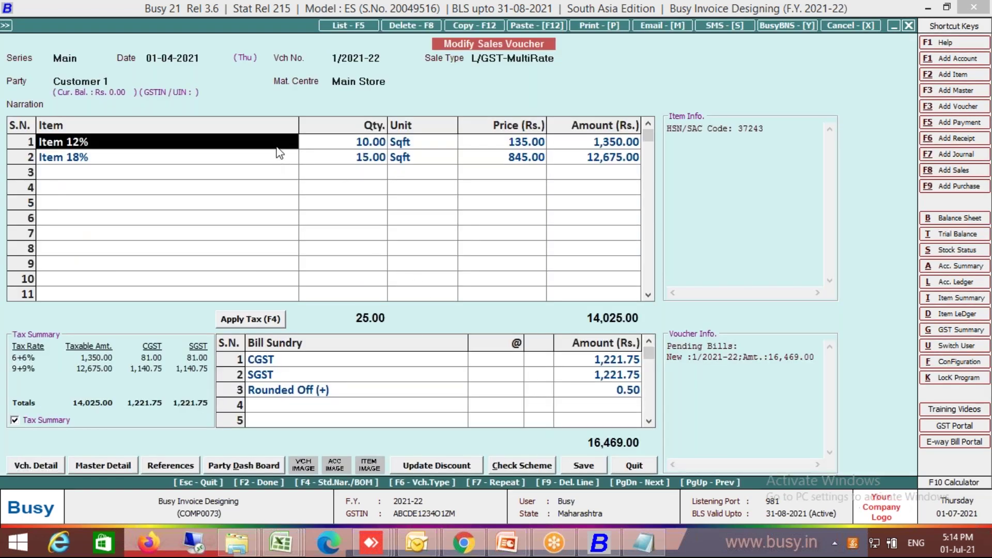
key("ctrl+m")
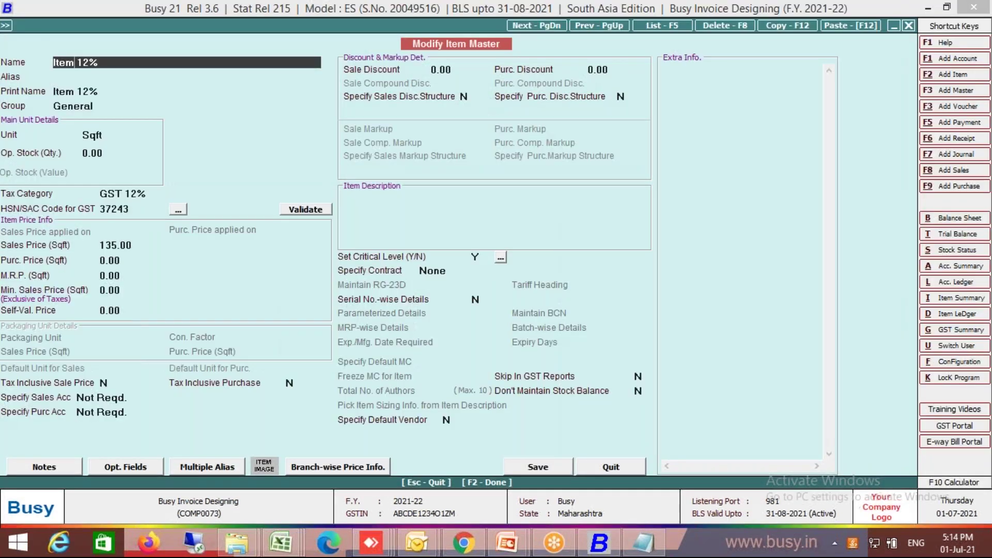
type("GST precentage be")
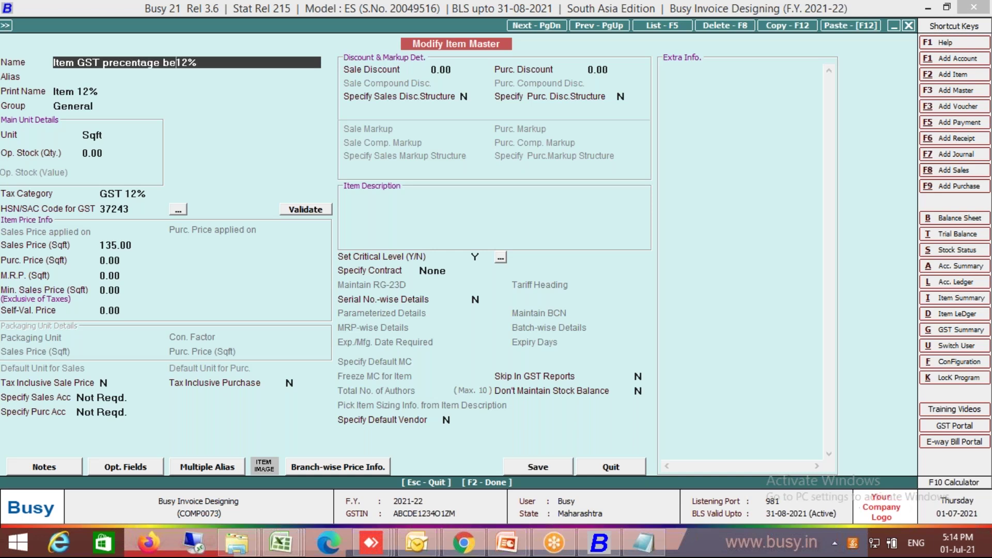
type("long to")
key("Return")
key("Return")
key("Return")
key("F2")
key("F2")
key("Return")
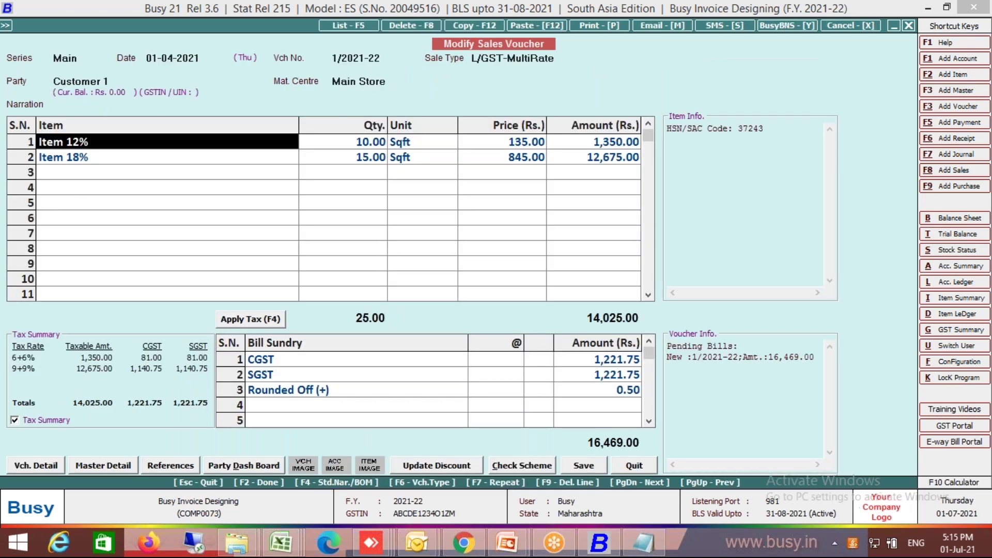
Step: Close the sales voucher and reopen Main series voucher 1/2021-22 for modification
key("Escape")
key("Return")
key("Return")
key("Return")
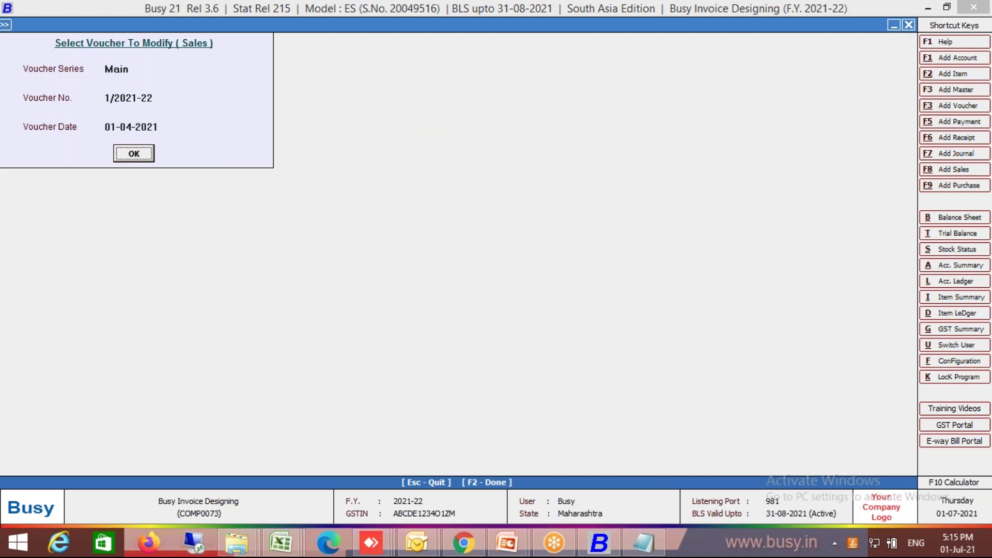
key("Return")
Step: Preview the voucher in the ..New format to check how the long item name prints, and close the preview
key("alt+p")
key("Escape")
key("alt+p")
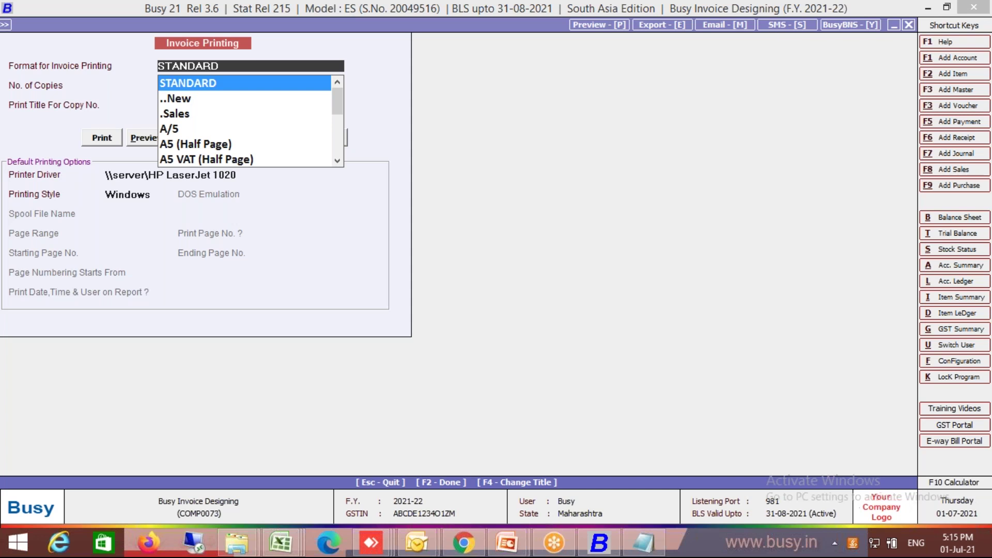
left_click(191, 99)
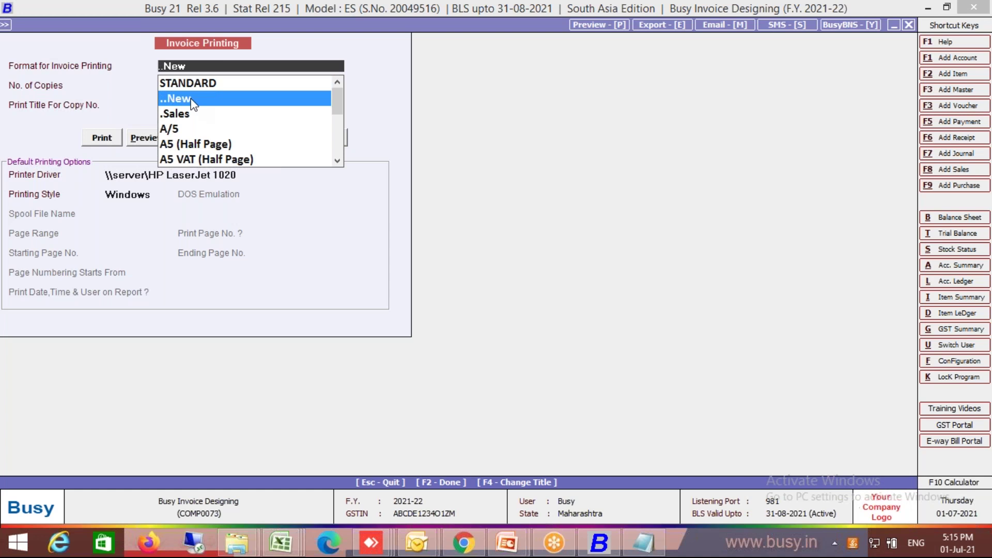
left_click(148, 137)
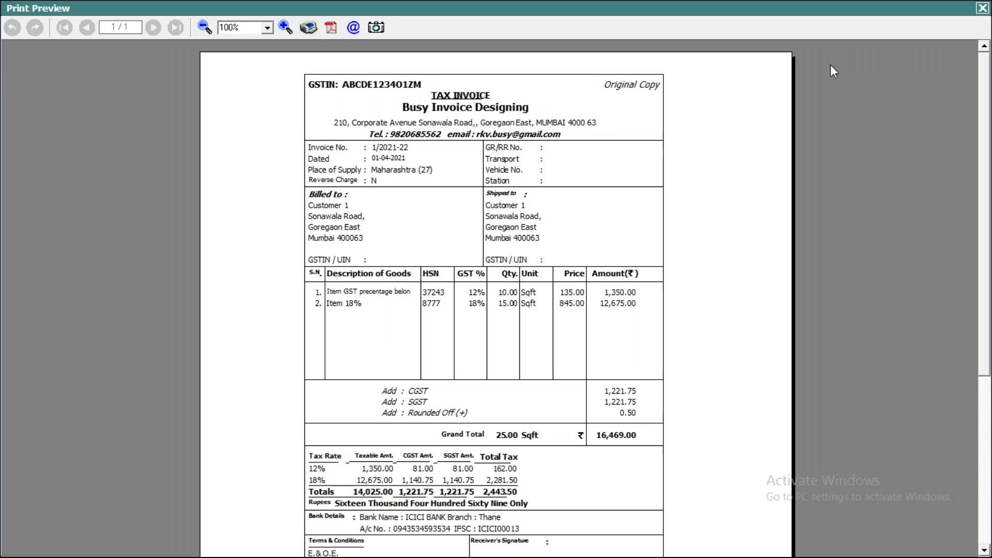
key("Escape")
key("Escape")
key("Return")
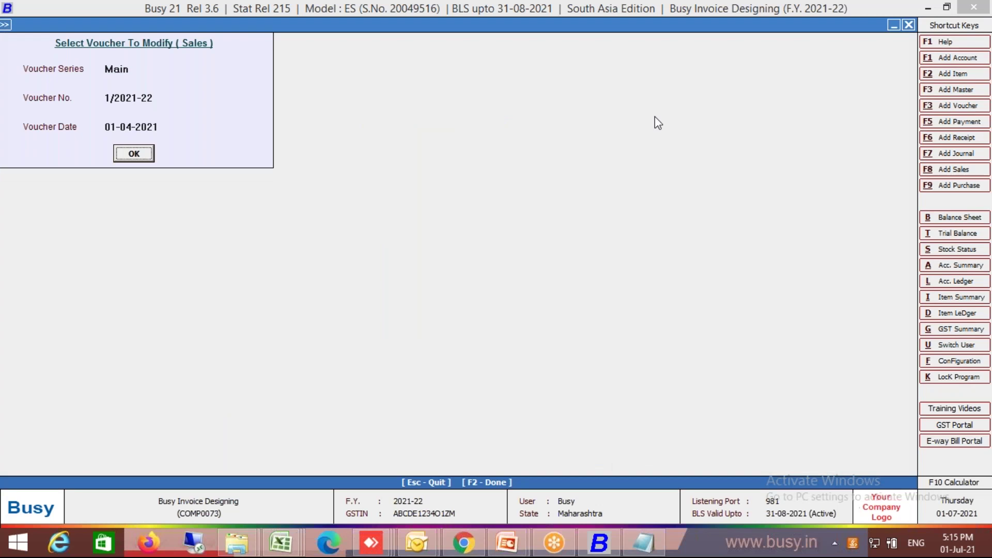
Step: Open the body configuration of the ..New sales invoice format from the advanced document printing configuration
key("Escape")
key("Left")
key("Return")
key("Down")
key("Down")
key("Down")
key("Down")
key("Down")
key("Down")
key("Down")
key("Down")
key("Down")
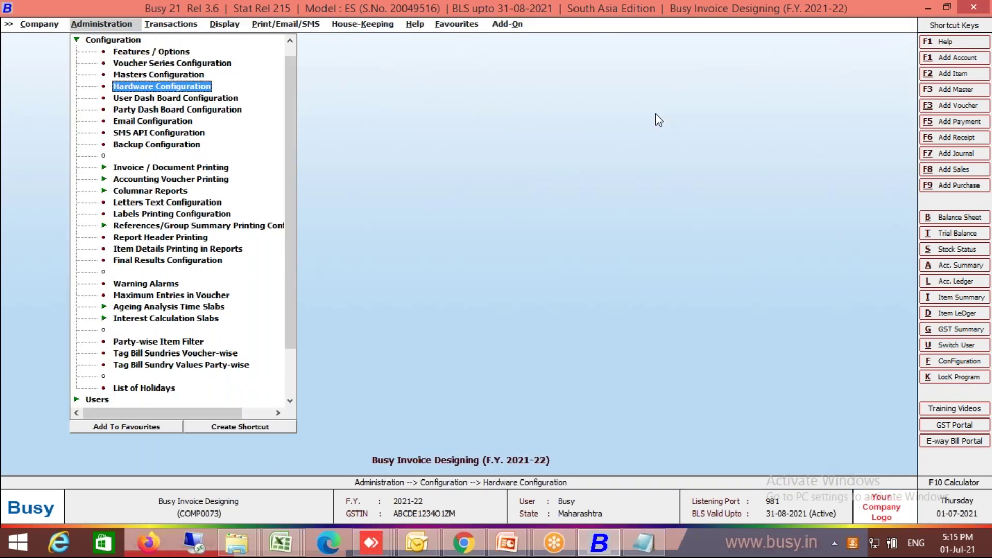
key("Return")
key("Down")
key("Return")
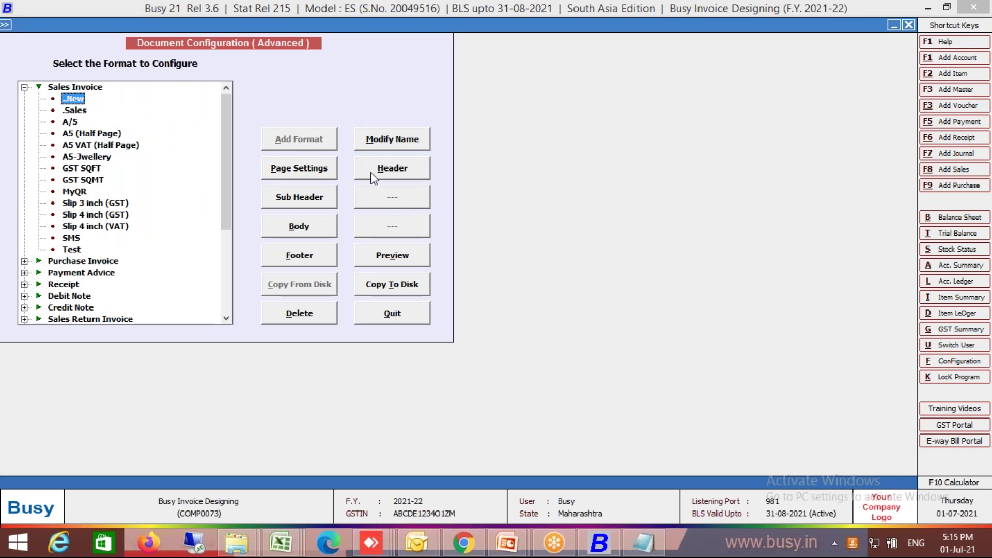
left_click(321, 226)
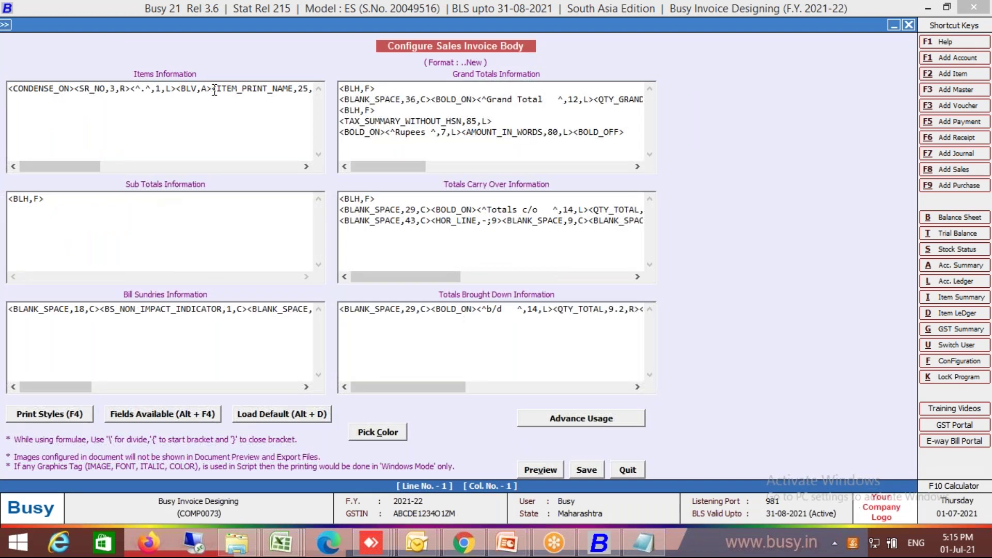
Step: Insert the parameter #'S0' before the width 25 in the ITEM_PRINT_NAME tag of Items Information
left_click(218, 89)
key("Right")
key("Right")
key("Right")
key("Right")
key("Right")
key("Right")
key("Right")
key("Right")
key("Right")
key("Right")
key("Right")
key("Right")
key("Right")
key("Right")
key("Right")
key("Right")
key("Right")
key("Right")
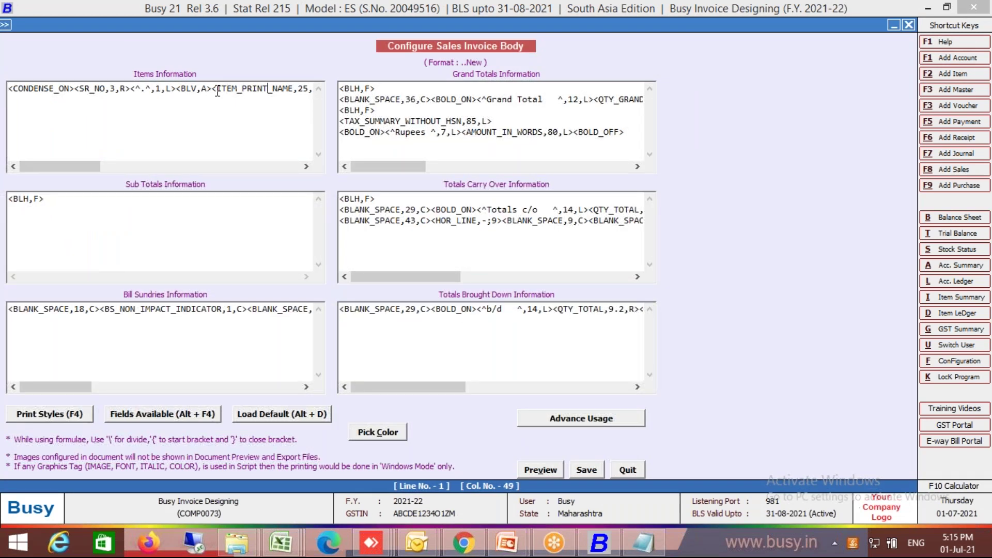
key("Left")
type("'")
key("BackSpace")
type("#'S")
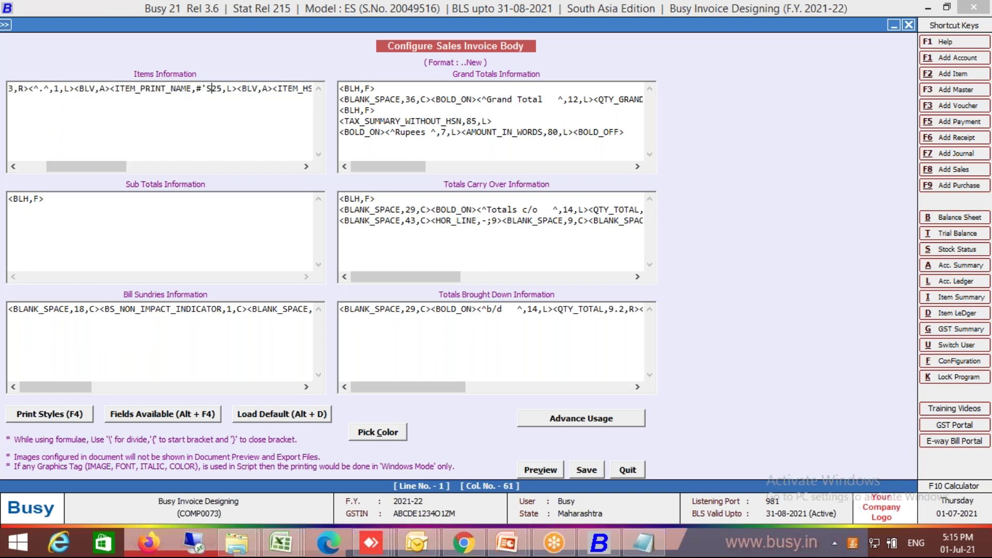
type("0,")
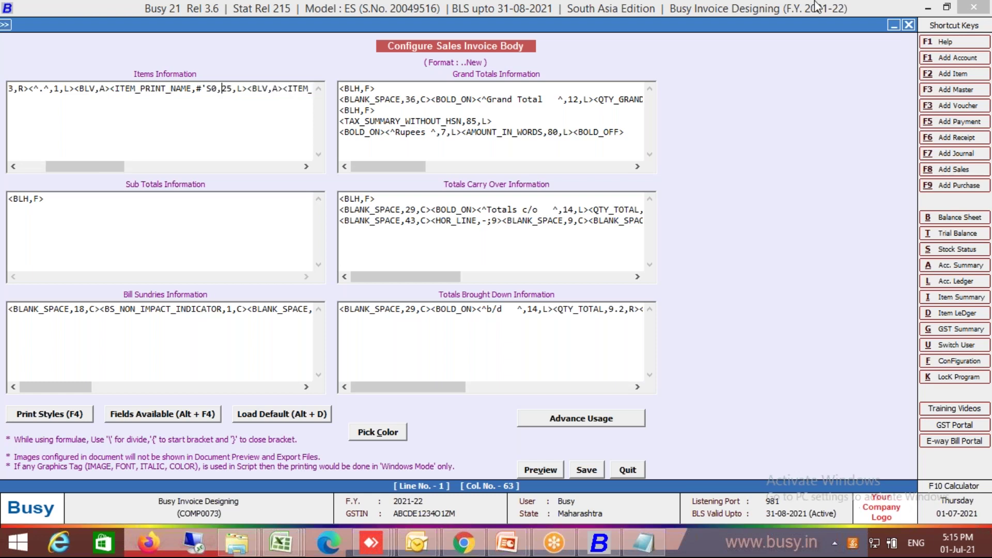
key("Left")
type("'")
type("25")
key("BackSpace")
key("BackSpace")
Step: Add a second Items Information line with the PRINT_IF_ANY style followed by a copy of the ITEM_PRINT_NAME,#'S0',25,L tag
key("Right")
key("Right")
key("Right")
key("Right")
key("shift+Left")
key("shift+Left")
key("shift+Left")
key("shift+Left")
key("shift+Left")
key("shift+Left")
key("shift+Left")
key("shift+Left")
key("shift+Left")
key("shift+Left")
key("shift+Left")
key("shift+Left")
key("shift+Left")
key("shift+Left")
key("shift+Left")
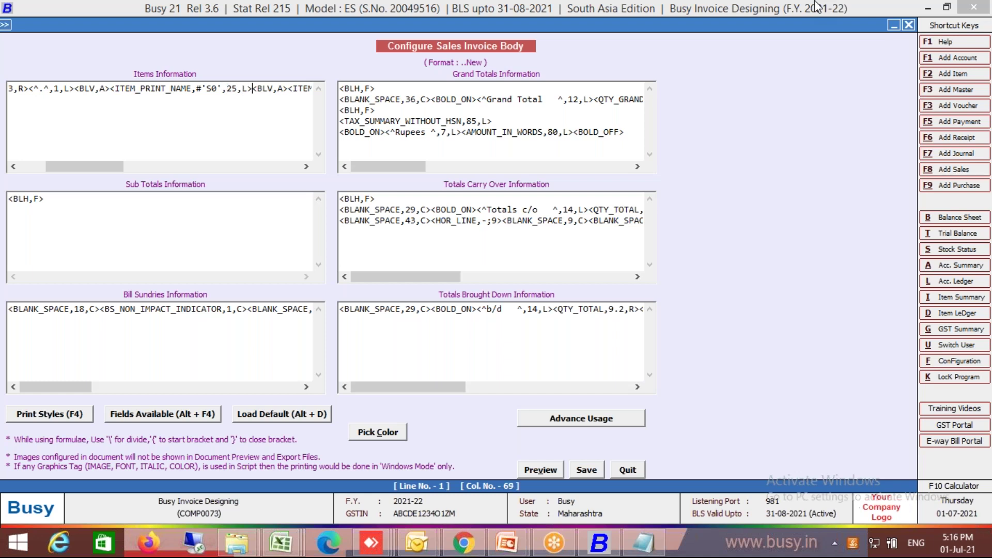
key("shift+Left")
key("shift+Left")
key("shift+Left")
key("shift+Left")
key("shift+Left")
key("shift+Left")
key("shift+Left")
key("shift+Left")
key("shift+Left")
key("shift+Left")
key("shift+Left")
key("shift+Left")
key("shift+Left")
key("ctrl+c")
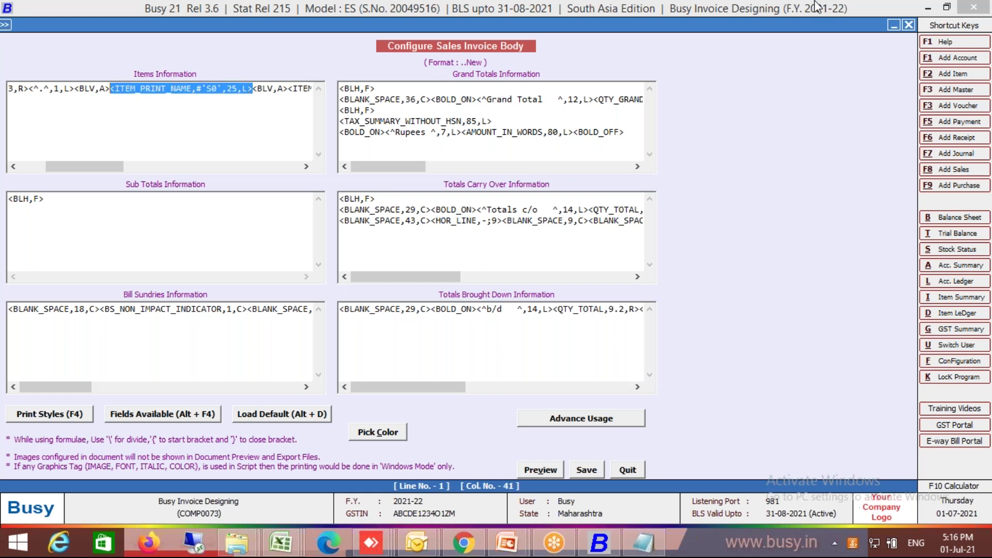
key("Left")
key("End")
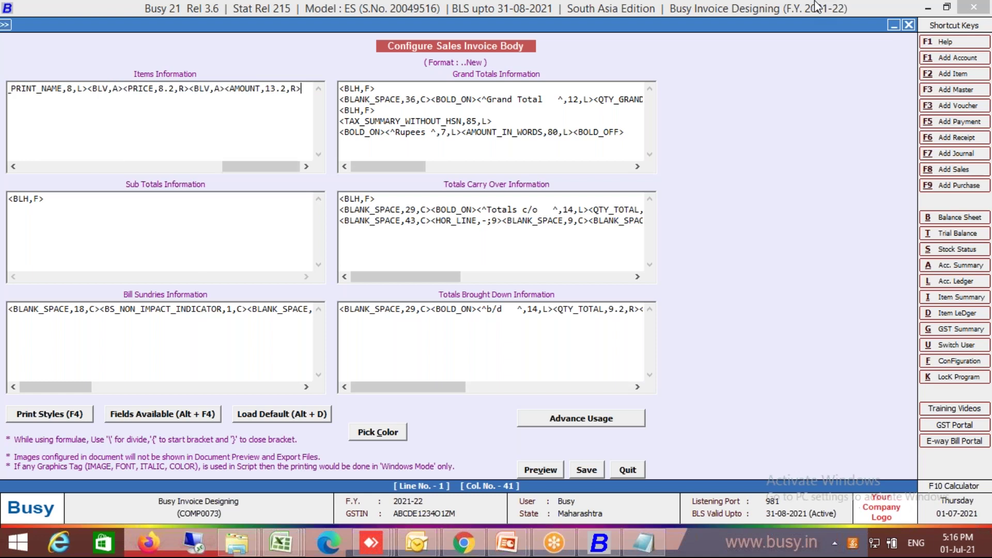
key("Return")
key("F4")
key("p")
key("Down")
key("Down")
key("Down")
key("Down")
key("Down")
key("Down")
key("Down")
key("Down")
key("Down")
key("Down")
key("Down")
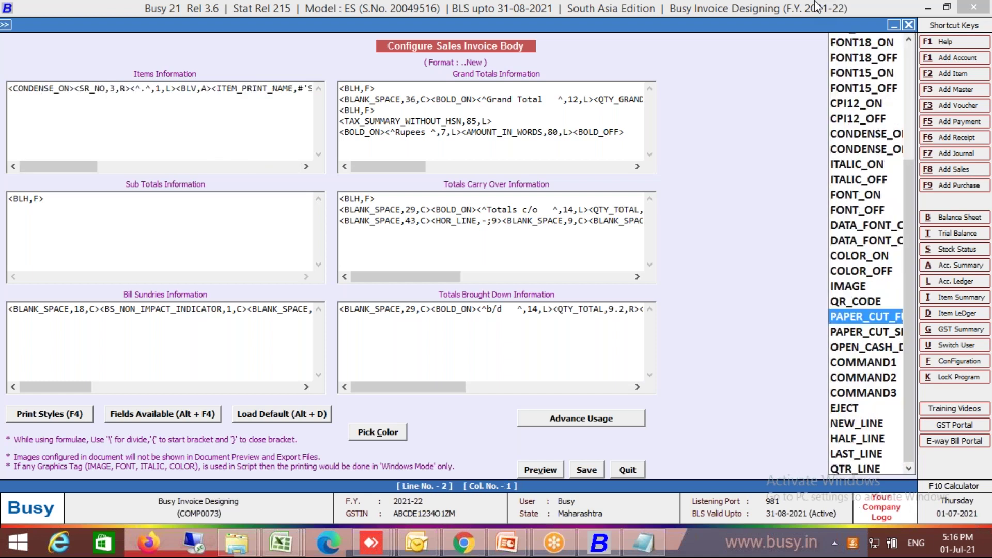
key("Return")
key("ctrl+v")
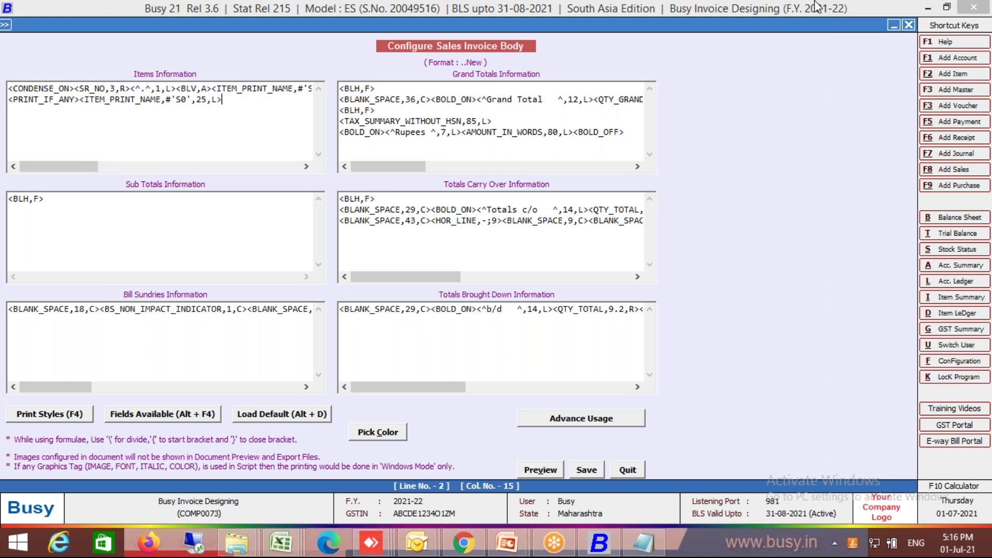
Step: Change the second line's item name parameter to #'S26' and save the invoice body
key("Left")
key("Left")
key("Left")
key("Left")
key("Left")
key("Left")
key("Left")
key("Left")
key("Delete")
type("26")
key("F2")
key("Return")
Step: Leave the document configuration and reopen the Main series sales voucher dated 01-04-2021 for modification
key("Left")
key("Return")
key("Escape")
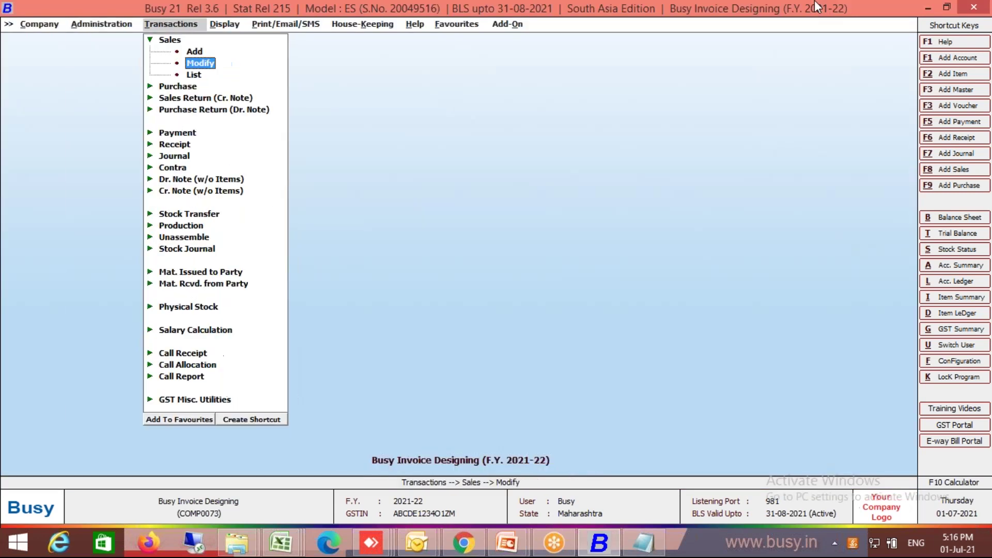
key("Return")
key("Return")
key("Return")
key("Return")
key("Return")
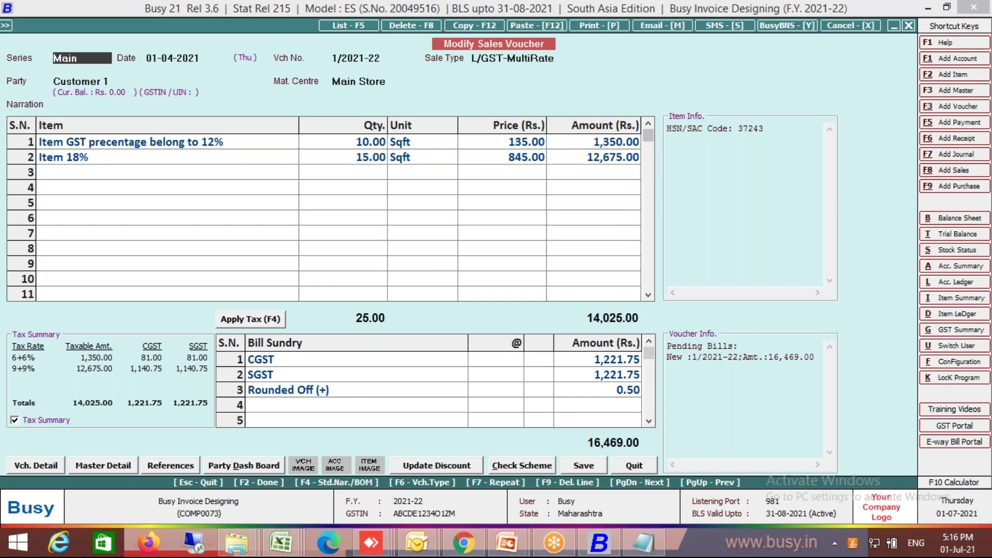
Step: Preview the voucher in the ..New format to check the split item name and column alignment, and close the preview
key("alt+p")
key("Down")
key("Return")
key("alt+p")
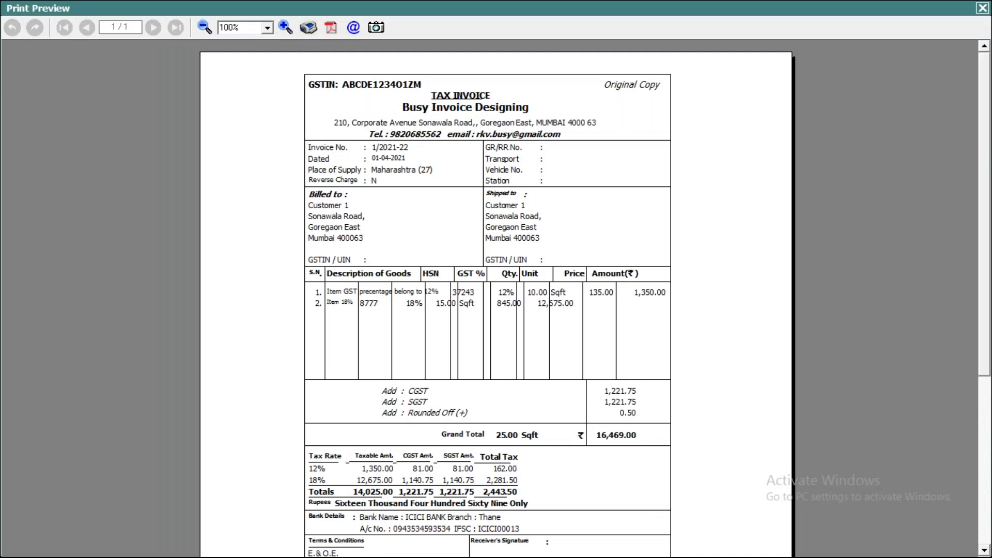
key("Escape")
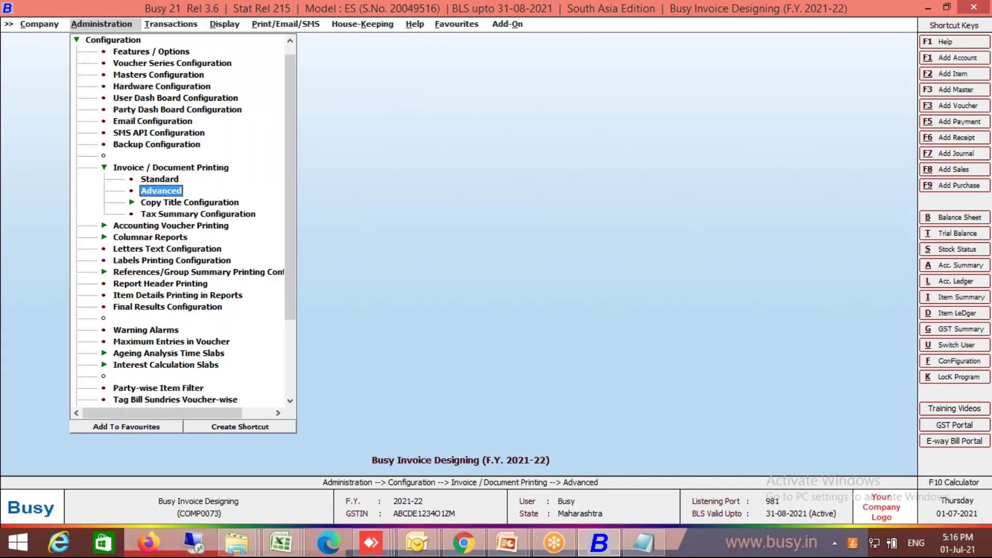
Step: Open the ..New sales invoice format's body and change the first Items Information line's item name parameter to #'S1'
key("Return")
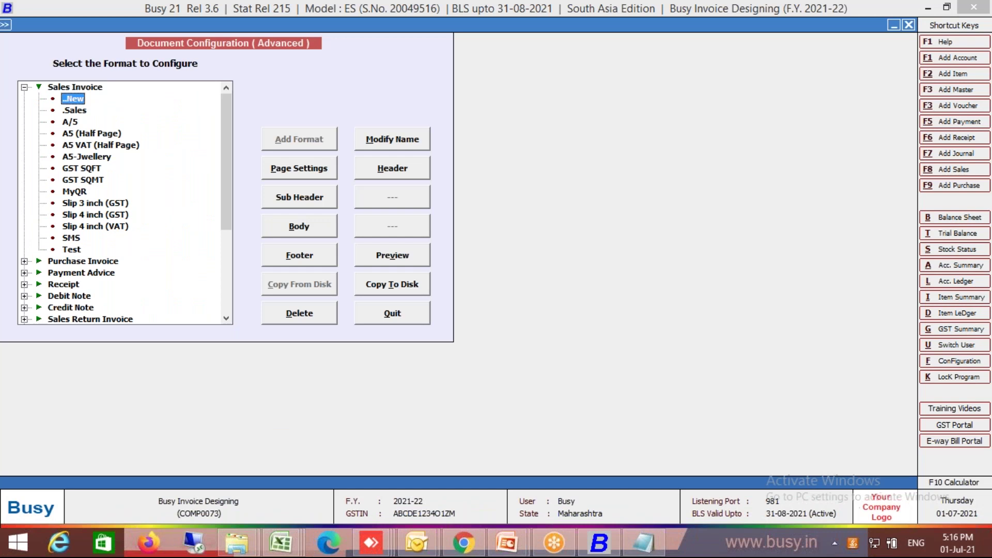
left_click(325, 228)
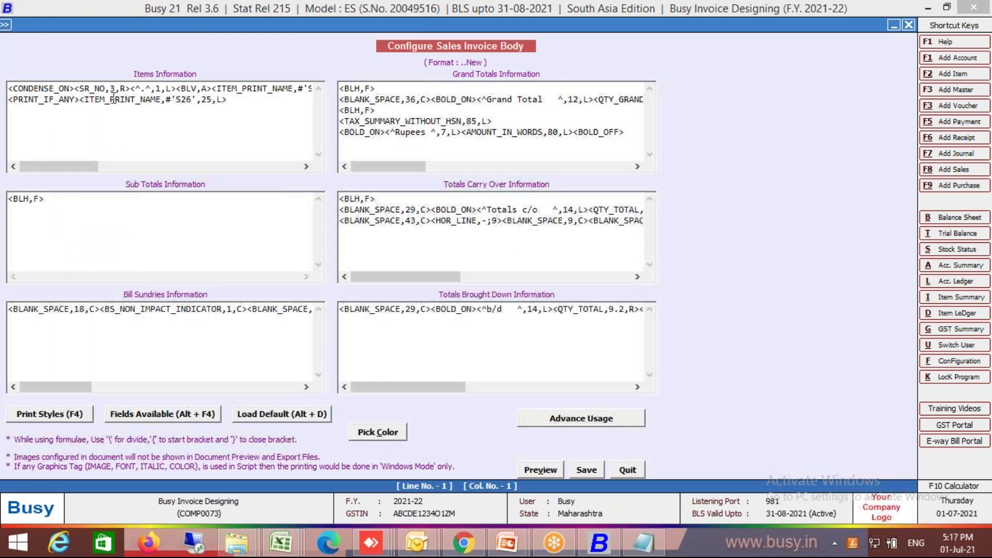
left_click(305, 85)
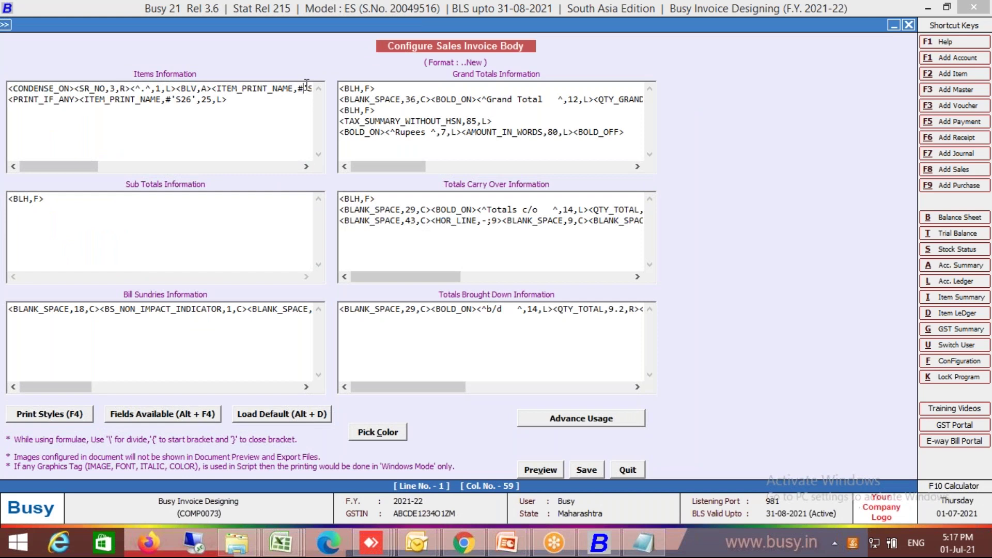
key("Right")
key("Right")
key("Right")
key("BackSpace")
type("1")
Step: Insert <^^,4,L><BLV,A> between the PRINT_IF_ANY and ITEM_PRINT_NAME tags in the second Items Information line
key("Down")
key("Left")
key("Left")
key("Left")
key("Left")
key("Left")
key("Left")
key("Left")
key("Left")
key("Left")
key("Left")
key("Left")
key("Left")
key("Left")
key("Left")
key("Left")
key("Left")
key("Left")
key("Left")
key("Left")
key("Left")
key("Right")
key("Right")
key("Right")
key("Right")
key("Right")
key("Right")
key("Right")
key("Right")
key("Right")
key("Right")
key("Right")
key("Right")
key("Right")
key("Right")
key("Right")
key("Right")
key("Right")
key("Right")
key("Right")
key("Right")
key("Right")
key("Right")
key("Right")
key("Down")
key("Left")
key("Left")
key("Left")
key("Left")
key("Left")
key("Left")
key("Left")
key("Left")
key("Left")
key("Left")
key("Left")
key("Left")
key("Left")
key("Left")
key("Left")
key("Left")
key("Left")
key("Left")
key("Left")
key("Left")
type("<^^,4,L><BLV,A>")
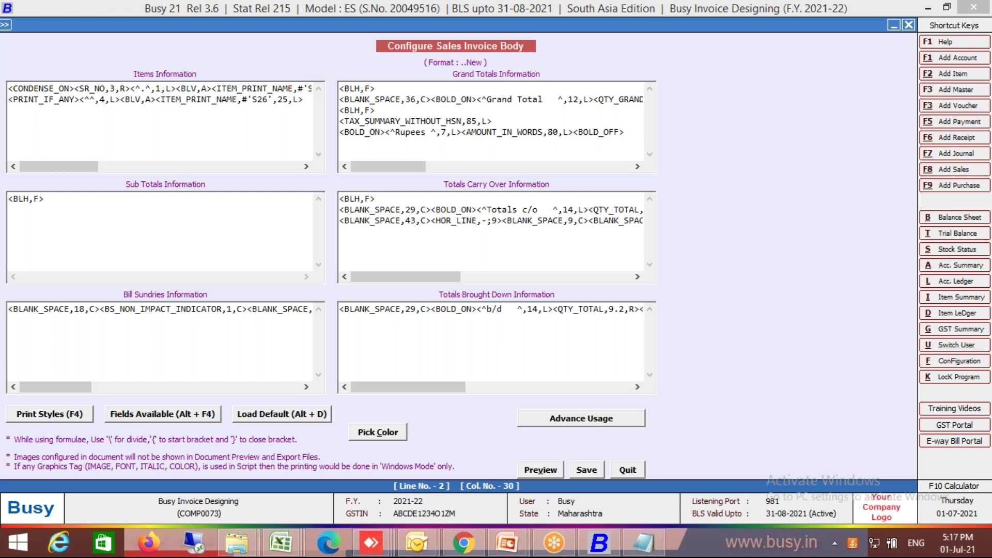
Step: Save the invoice body, leave the document configuration and reopen the Main series sales voucher dated 01-04-2021 for modification
key("ctrl+a")
key("Left")
key("Return")
key("Escape")
key("Return")
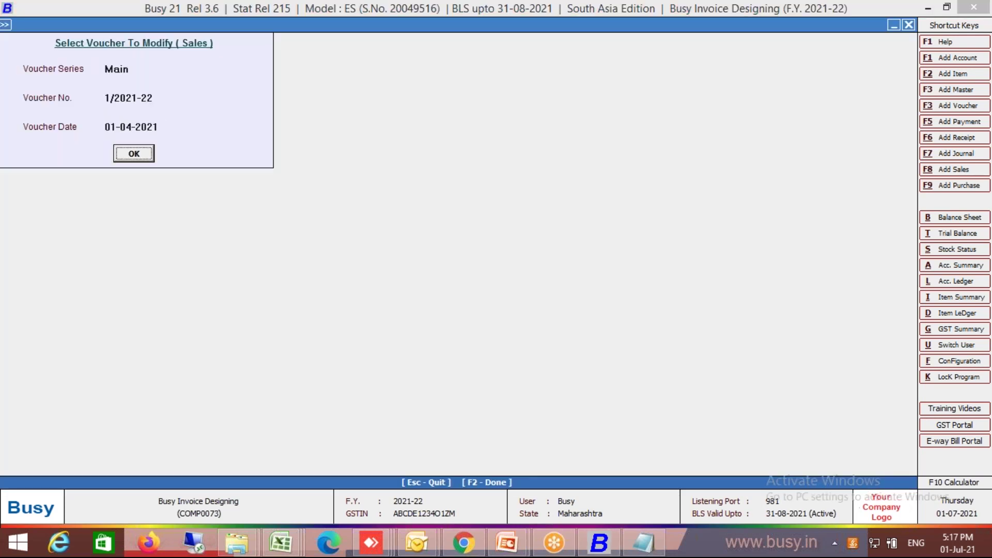
key("Return")
key("Escape")
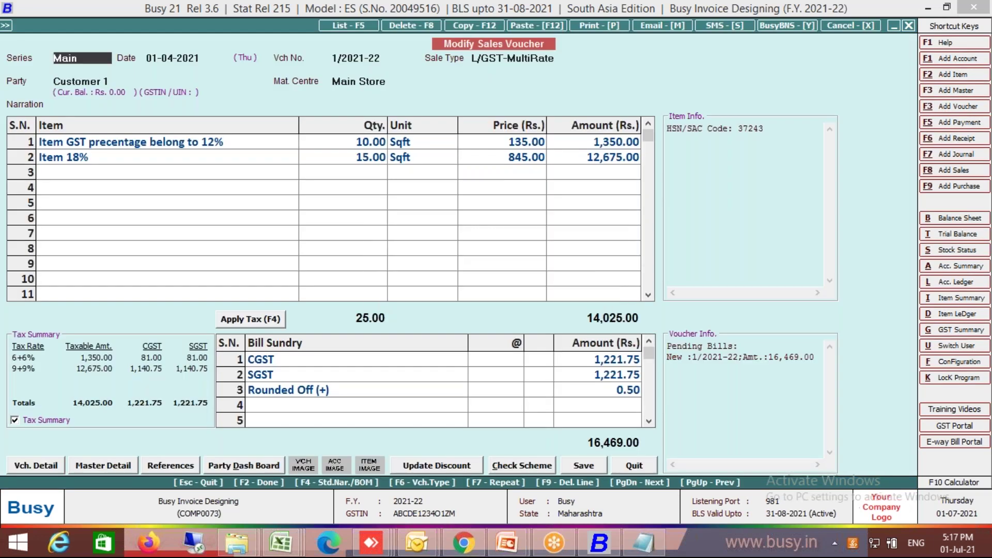
Step: Preview the sales voucher in the ..New format to check the item names and column lines, and close the preview and voucher
key("alt+p")
key("Down")
key("Return")
key("alt+p")
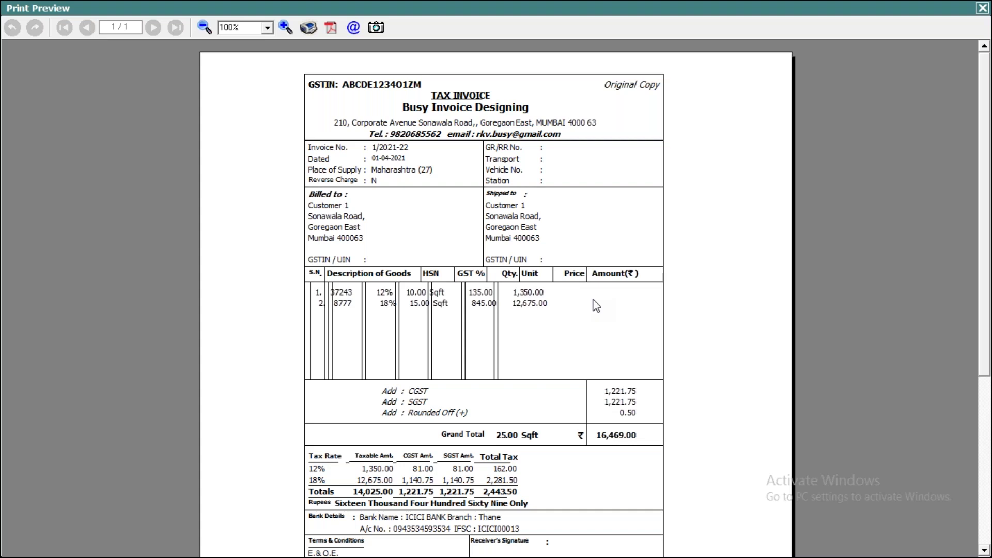
key("Escape")
key("Escape")
Step: Return to the advanced document configuration and open the body of the ..New sales invoice format
key("Left")
key("Return")
key("Down")
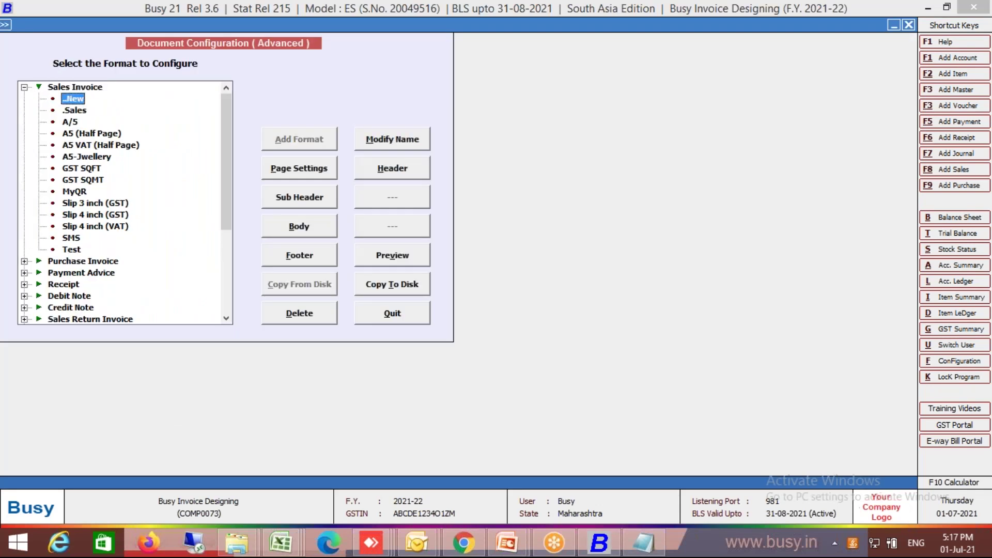
left_click(307, 230)
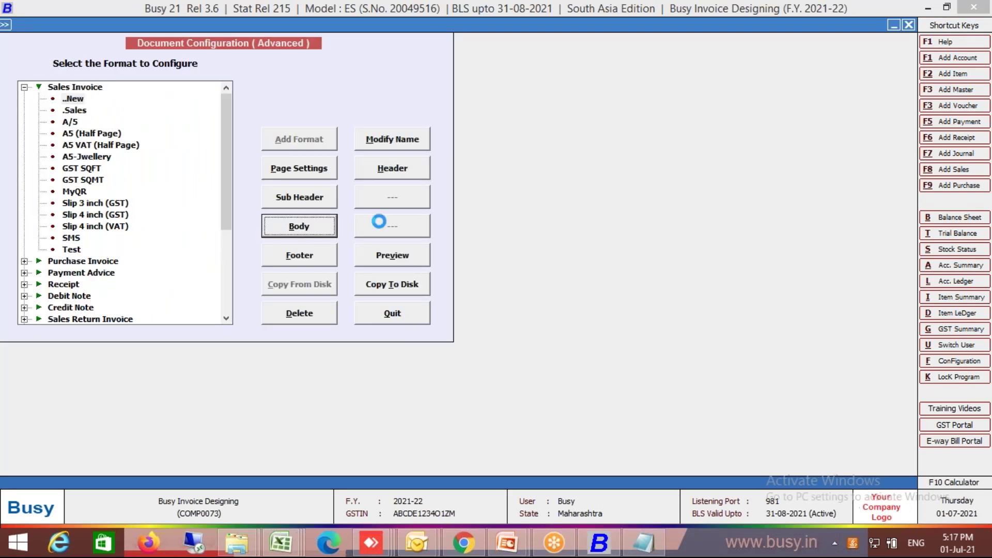